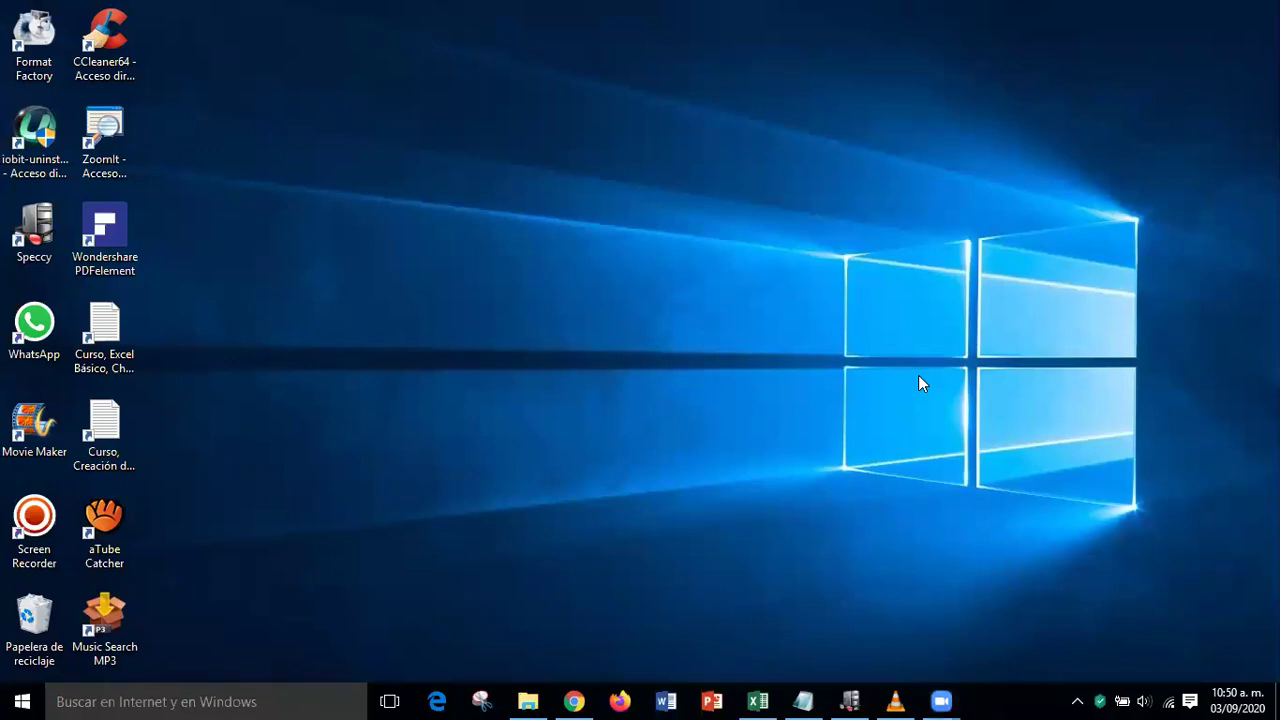
Switch to the Práctica 10 workbook in Excel and enlarge the Tabla original sheet to 140 % zoom
click(758, 700)
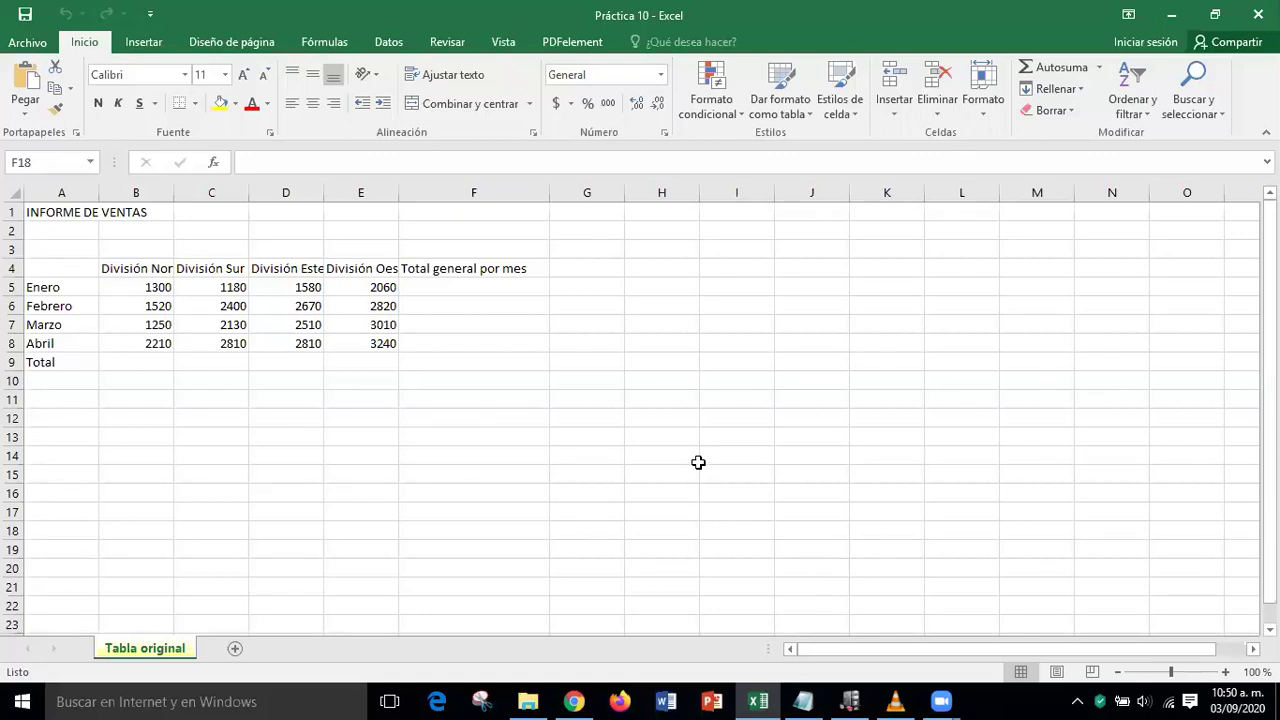
click(77, 212)
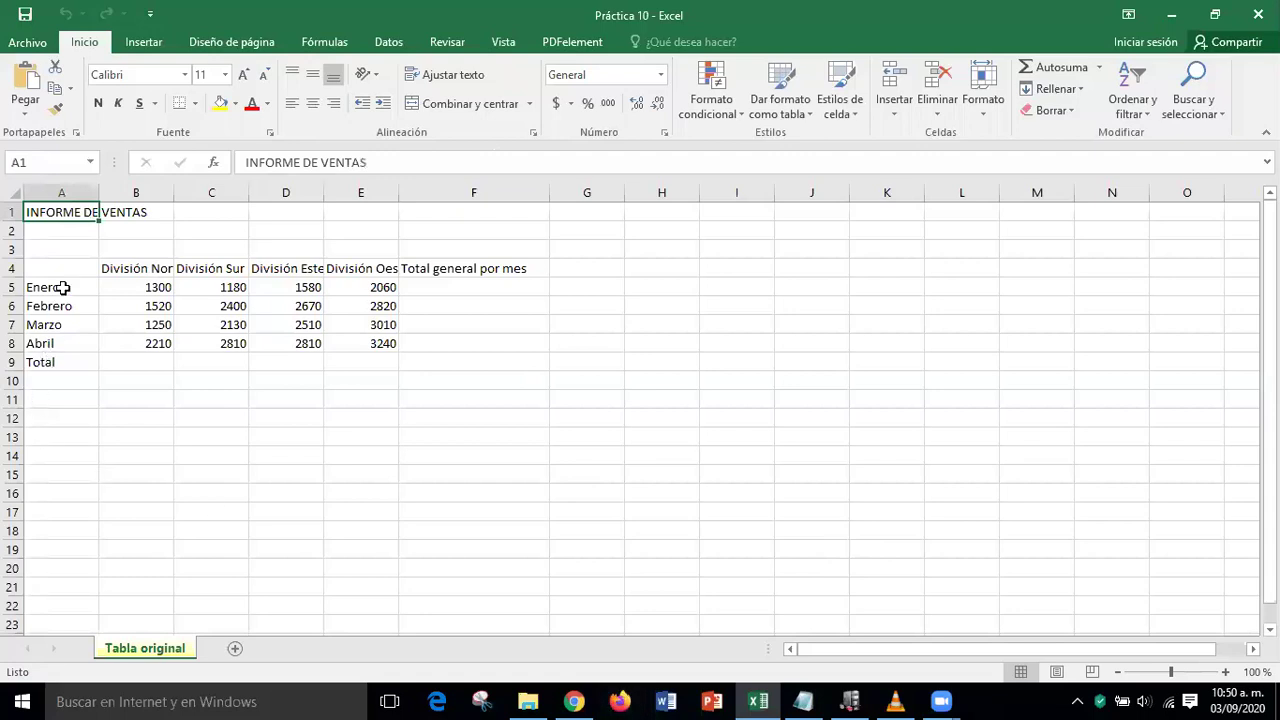
click(1223, 678)
click(1224, 678)
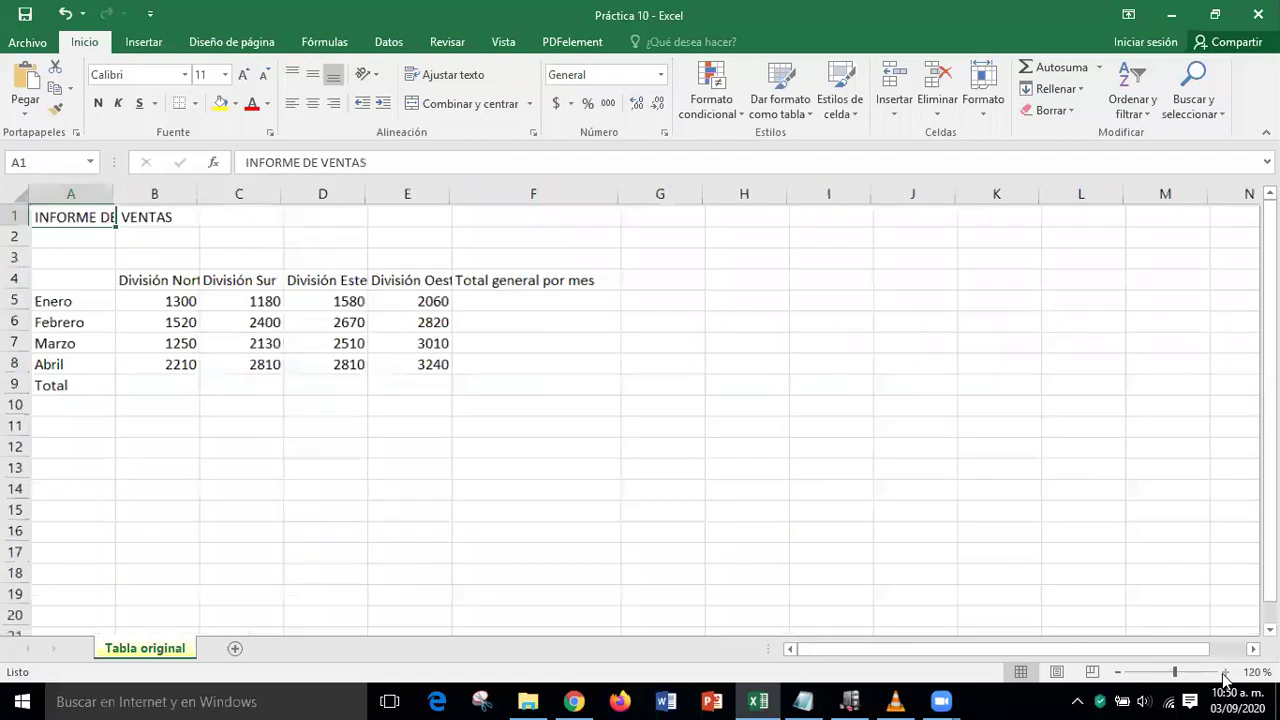
click(1224, 678)
click(1224, 678)
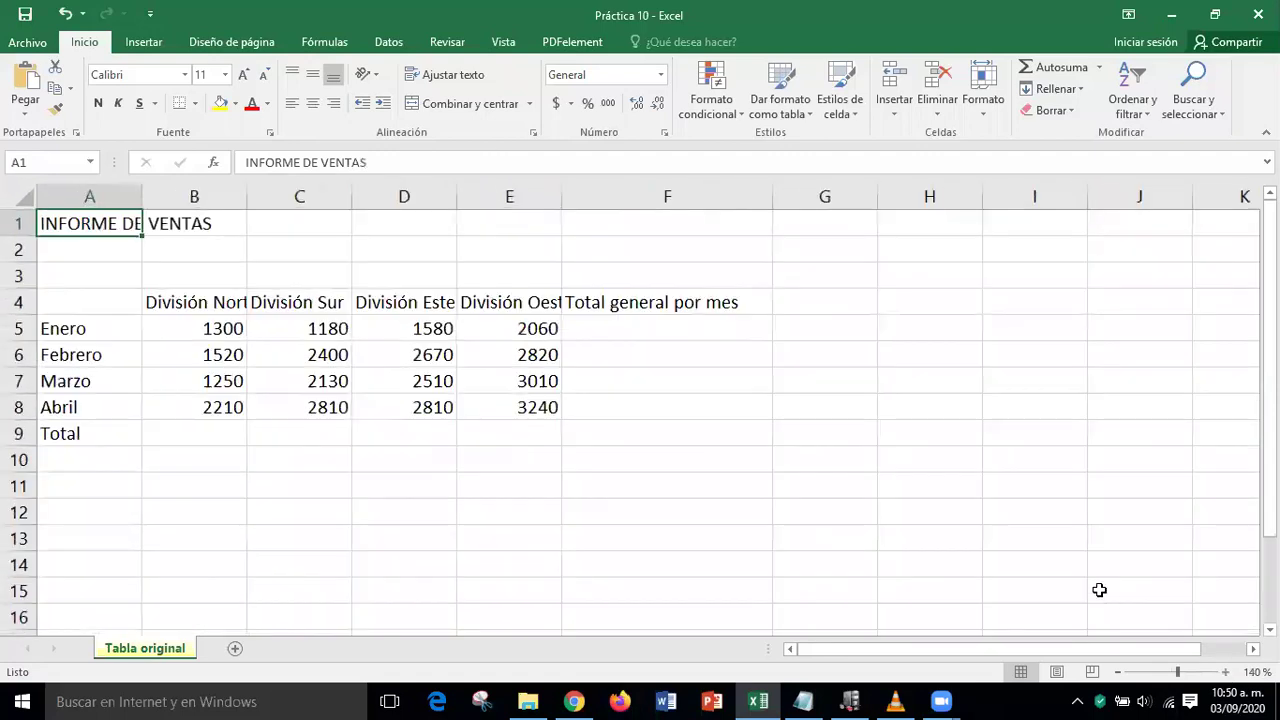
click(975, 586)
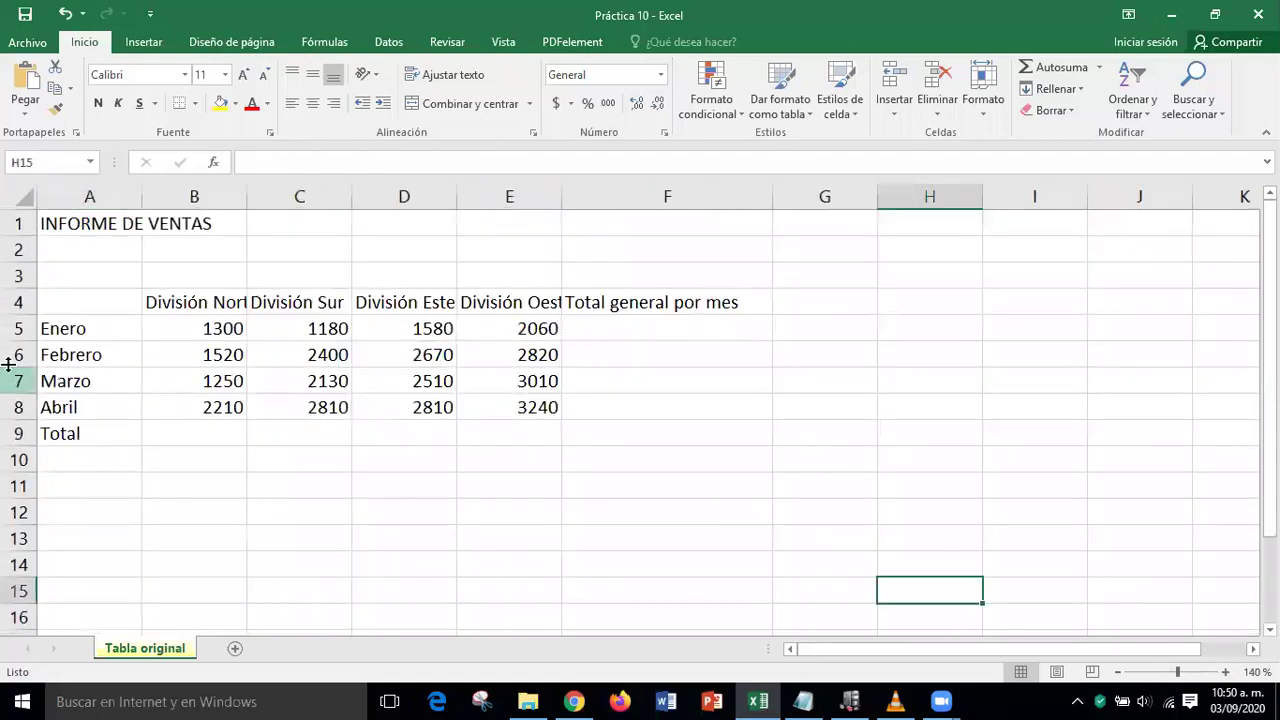
Examine the report title, the month labels, the division headers in row 4 and the sales figures in B5:E8
click(62, 220)
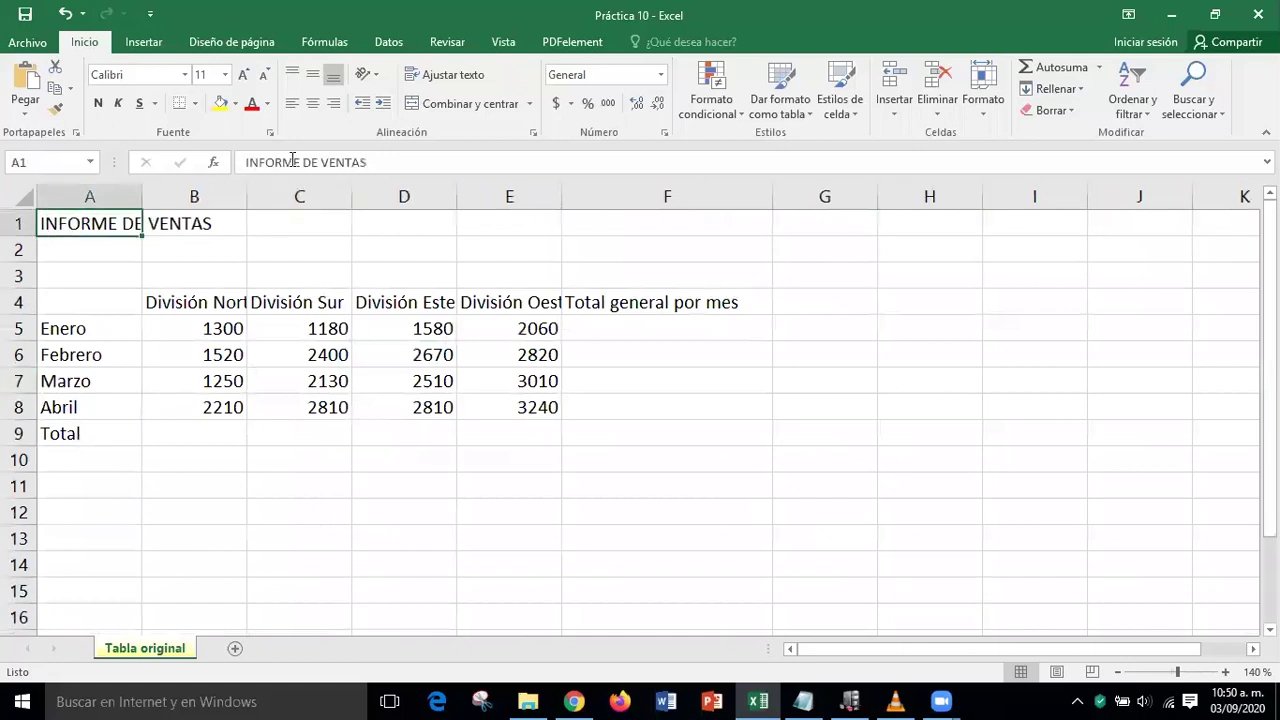
click(100, 334)
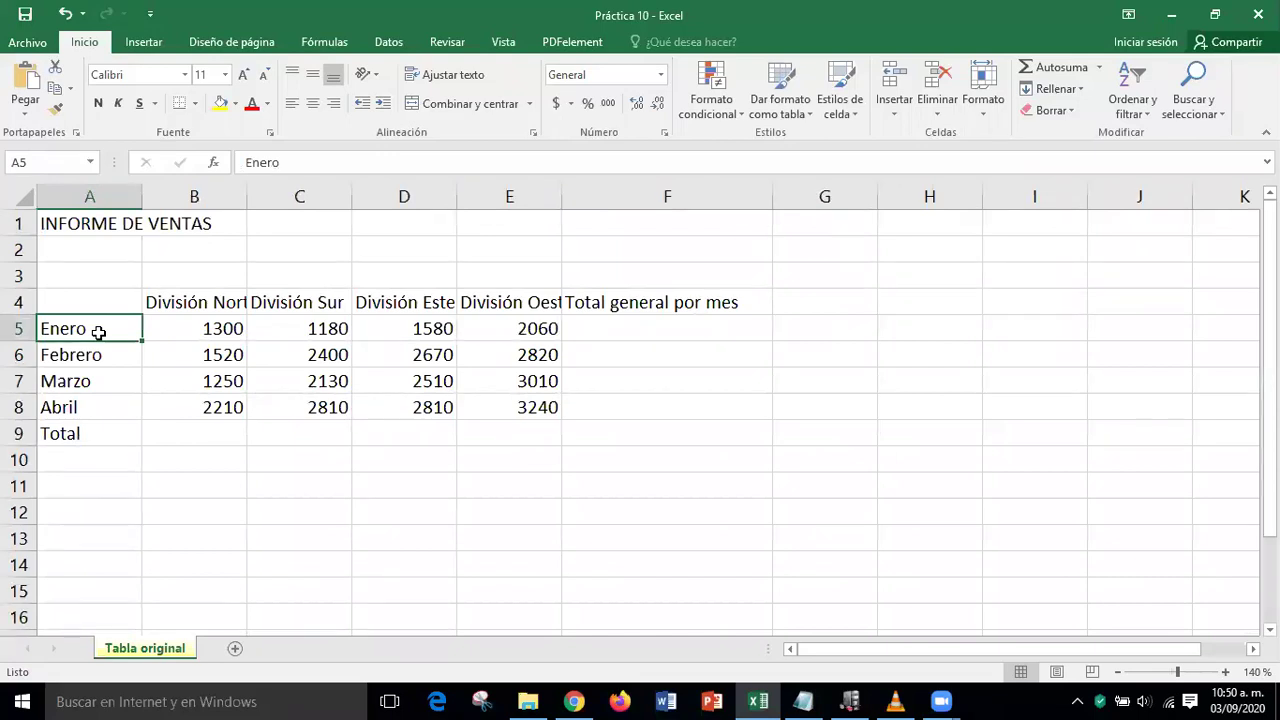
click(91, 411)
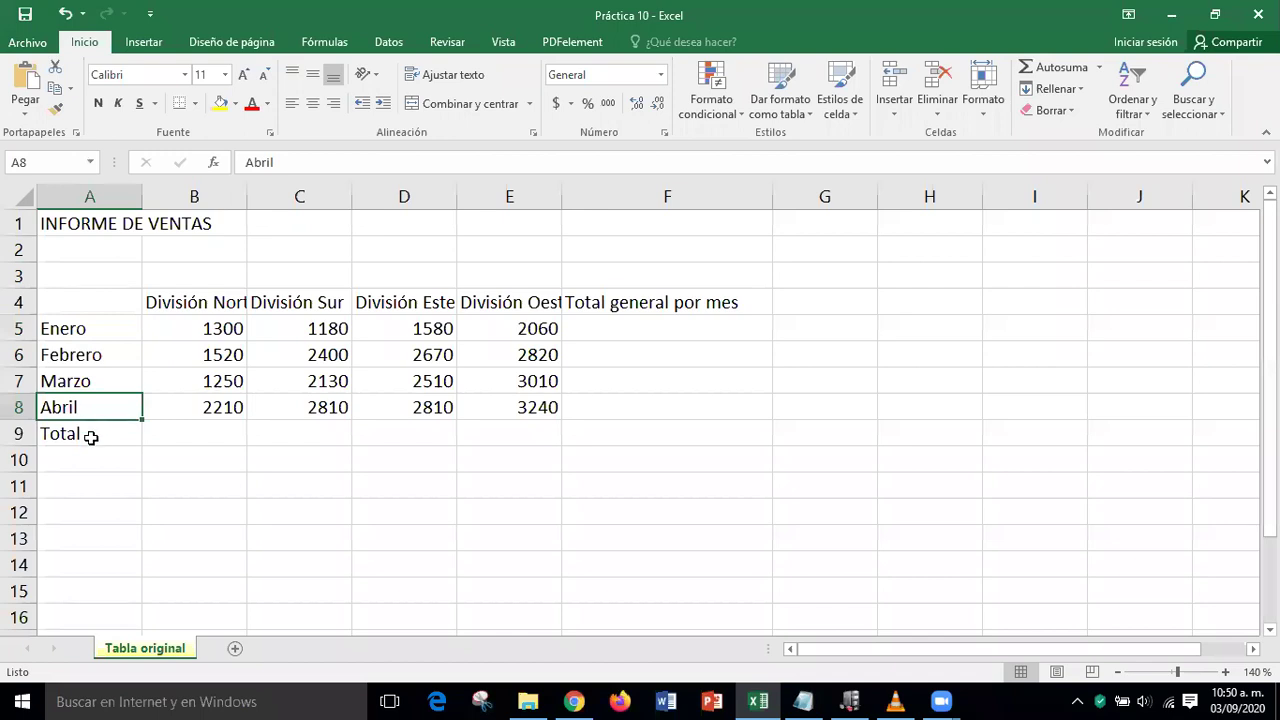
click(91, 437)
click(864, 498)
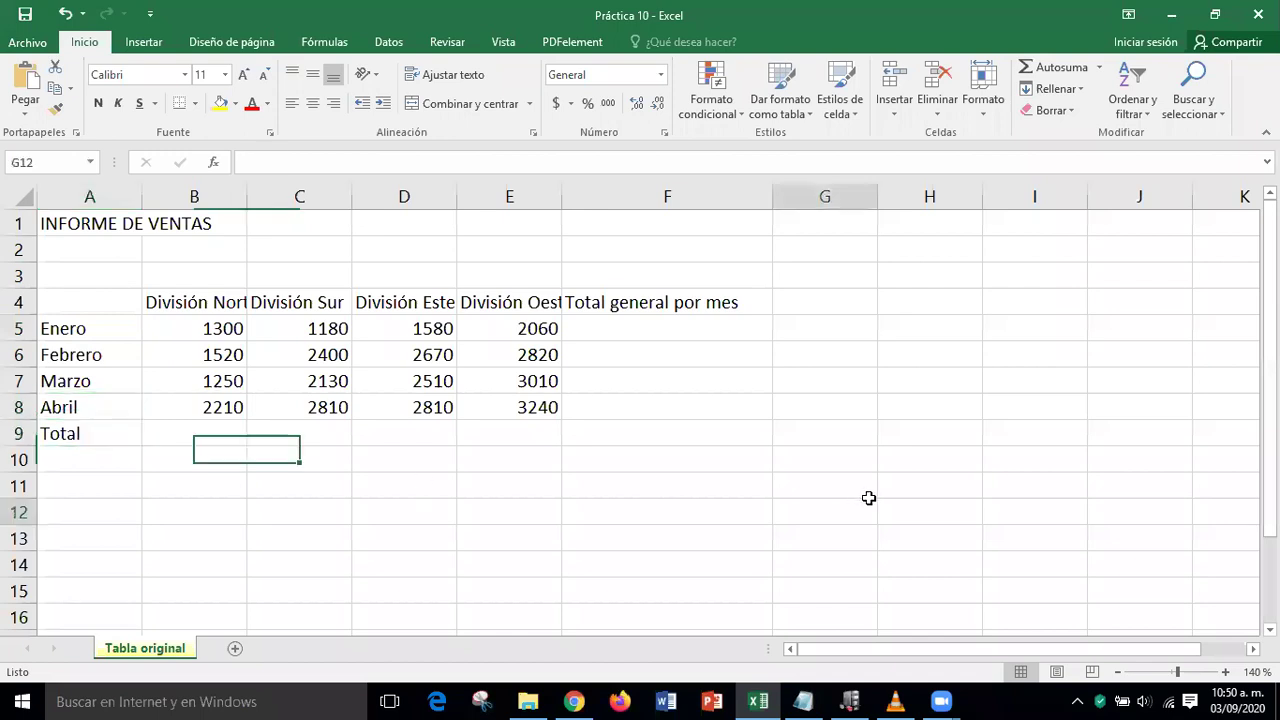
click(158, 300)
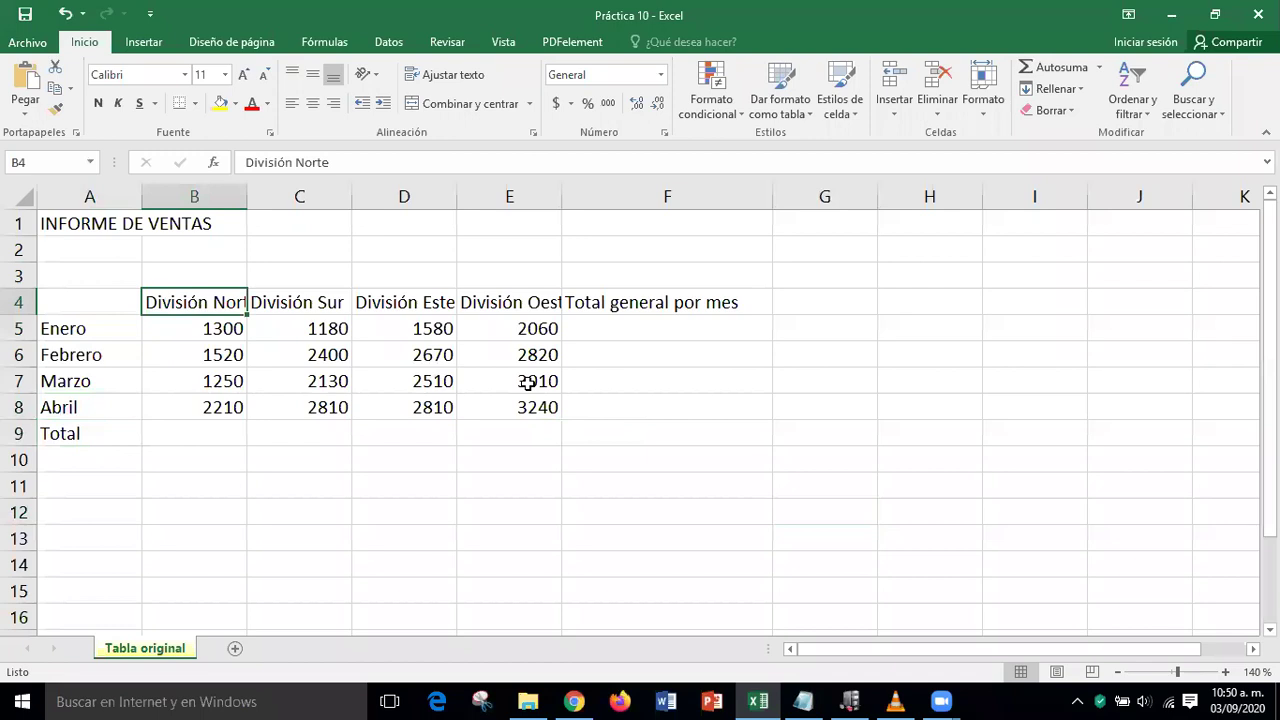
key(Right)
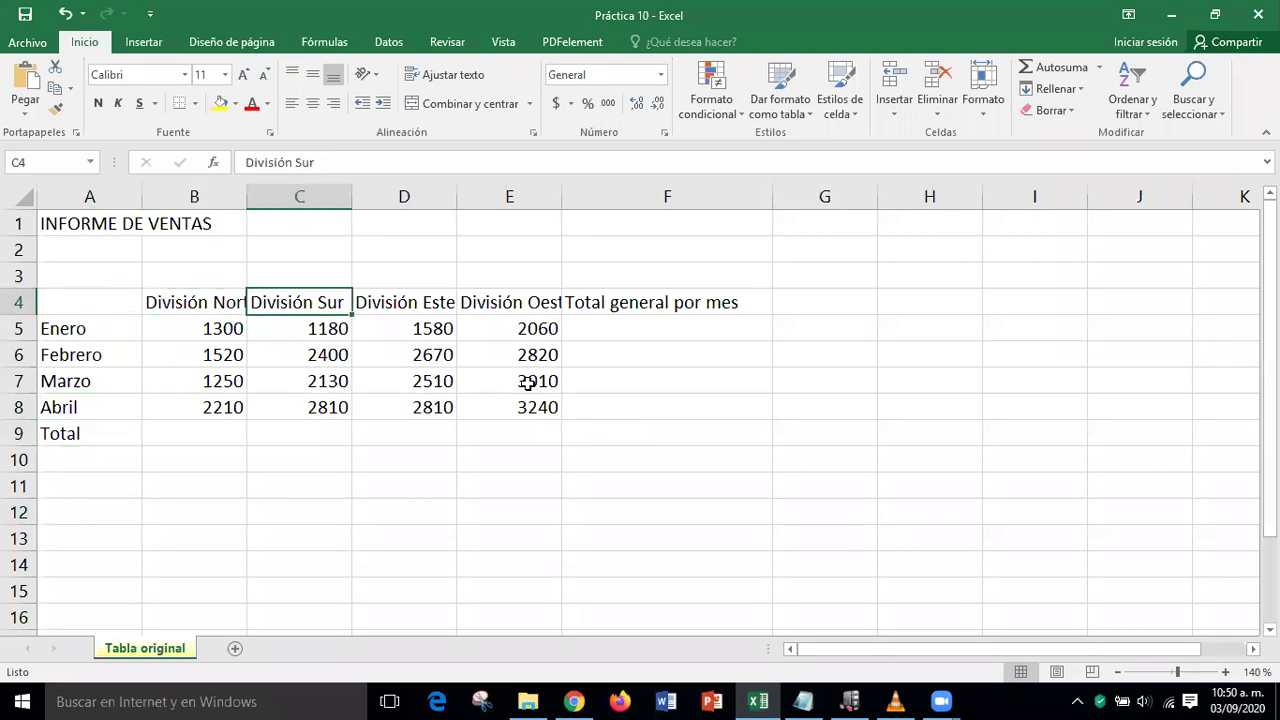
key(Right)
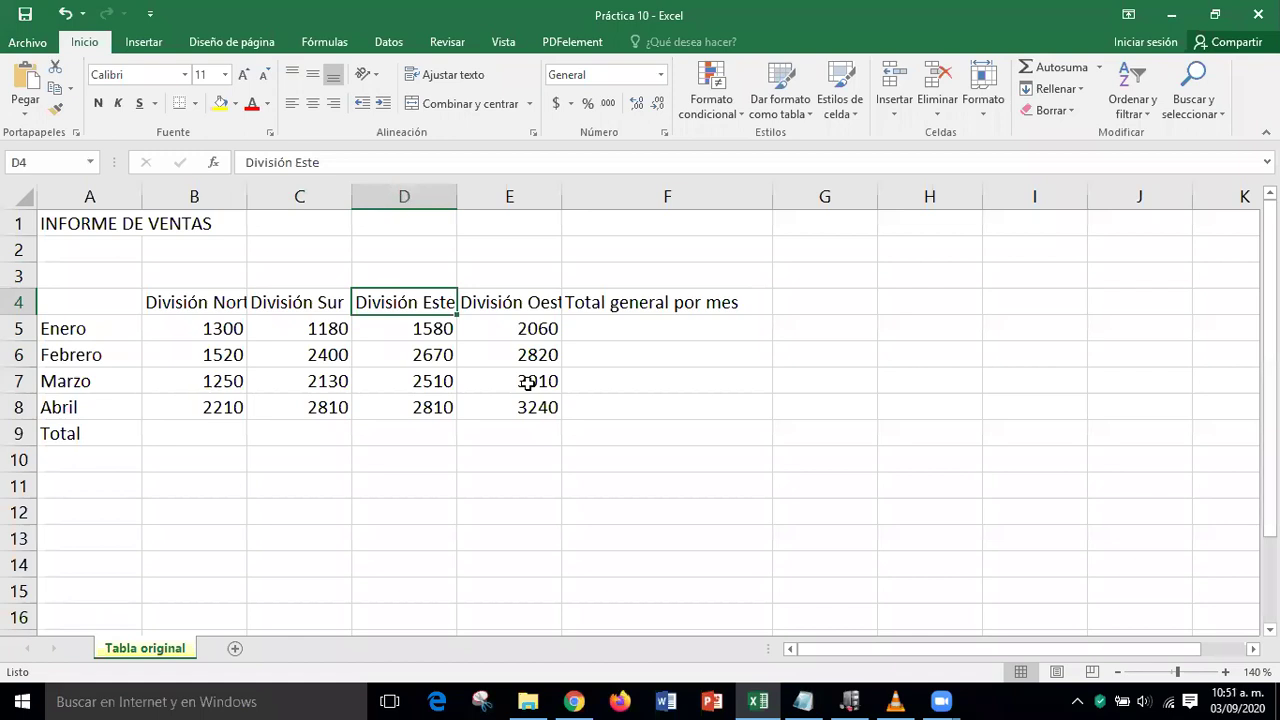
key(Right)
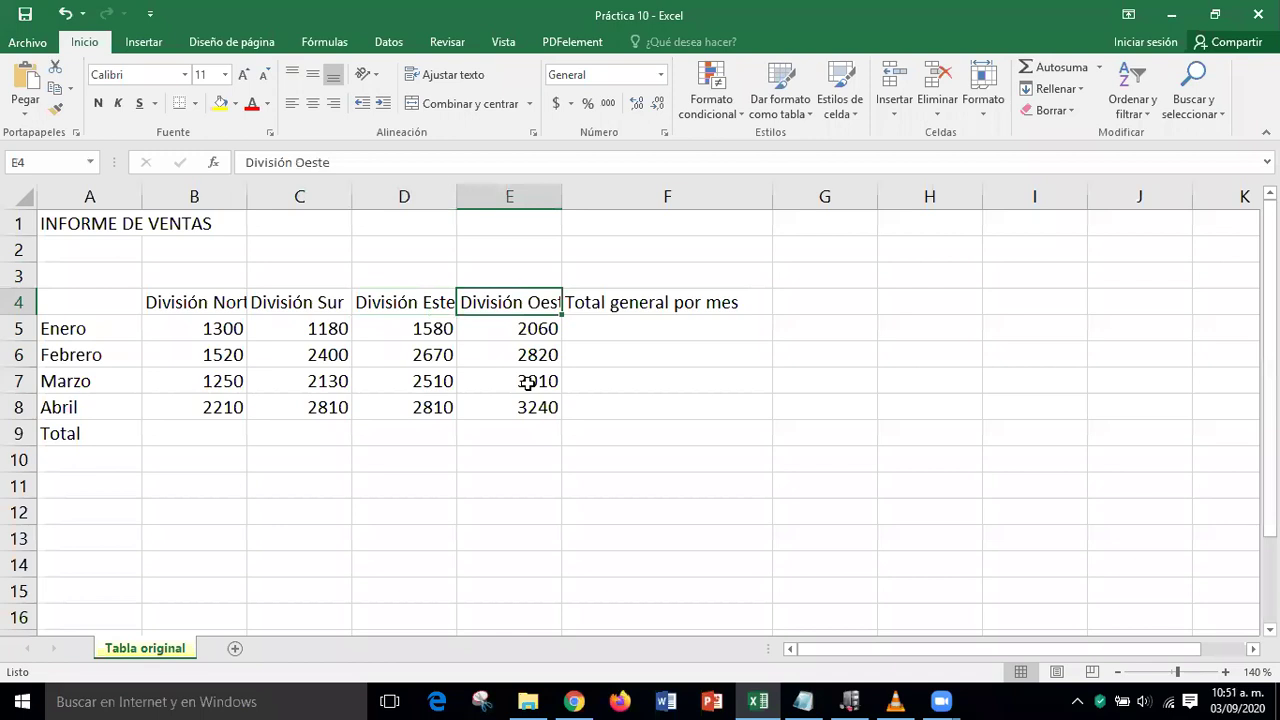
key(Right)
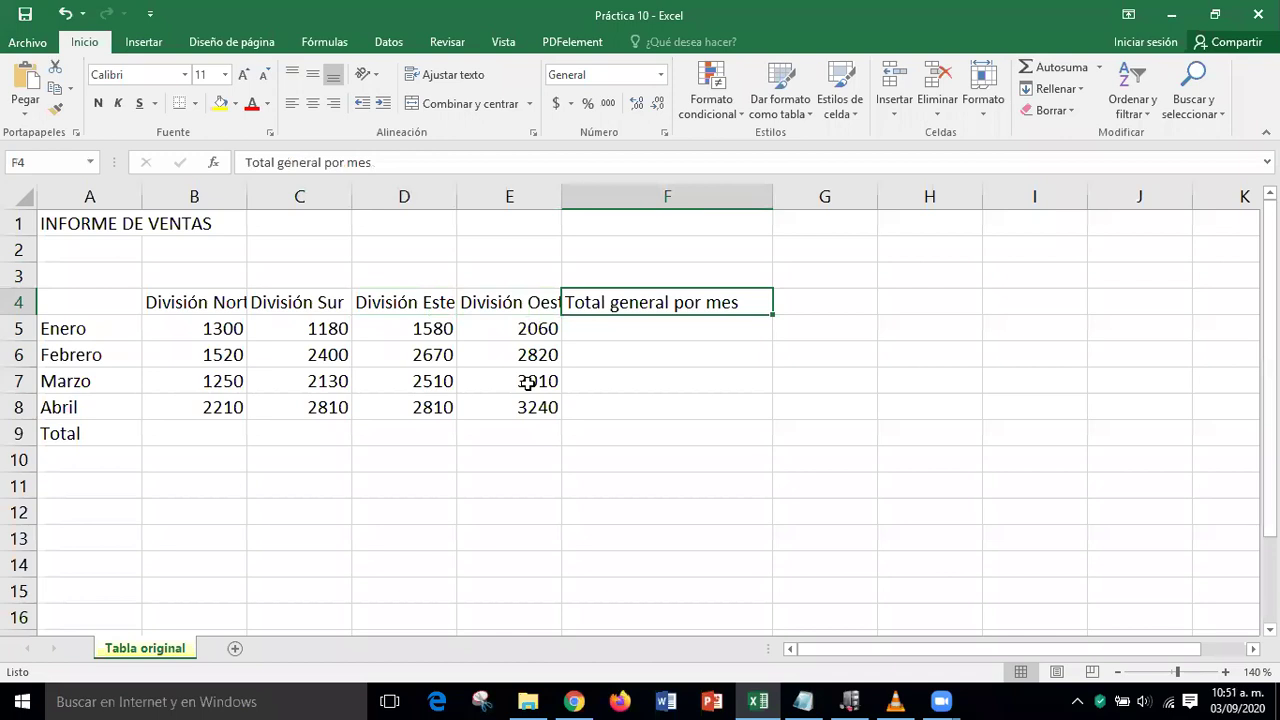
click(662, 409)
drag(229, 323, 501, 403)
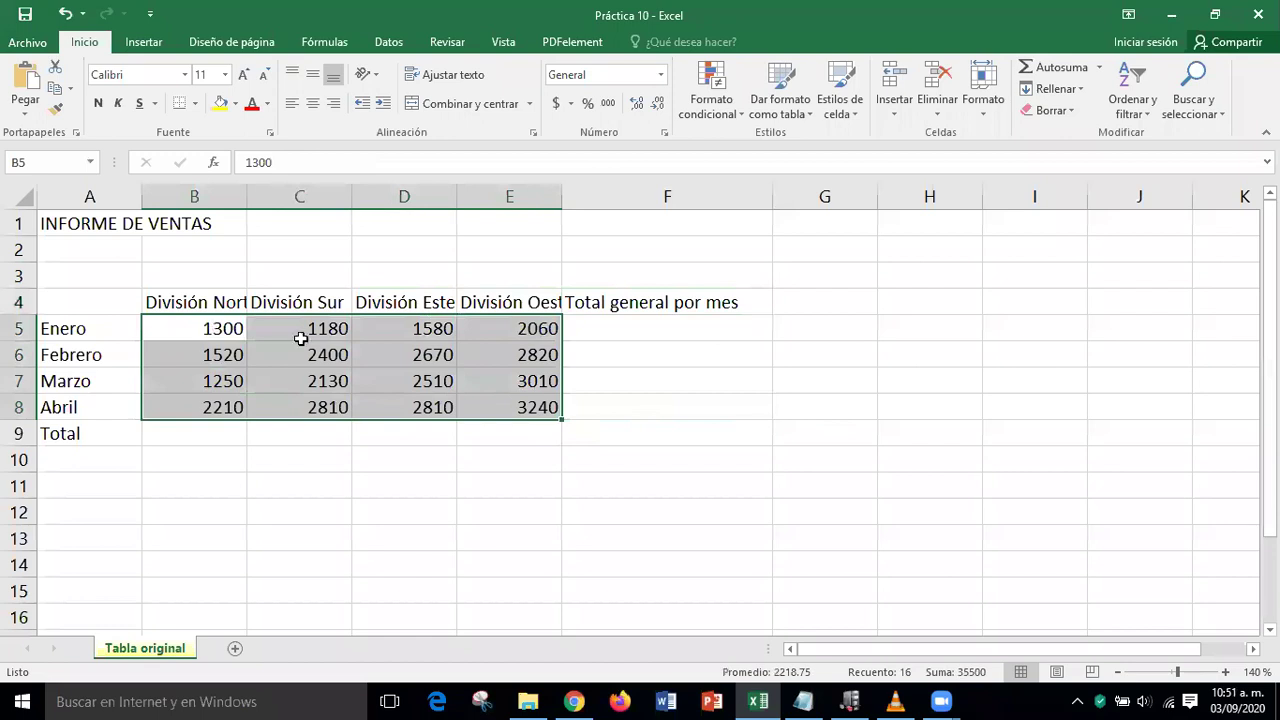
click(863, 431)
Set the width of column F to 10.71
click(665, 203)
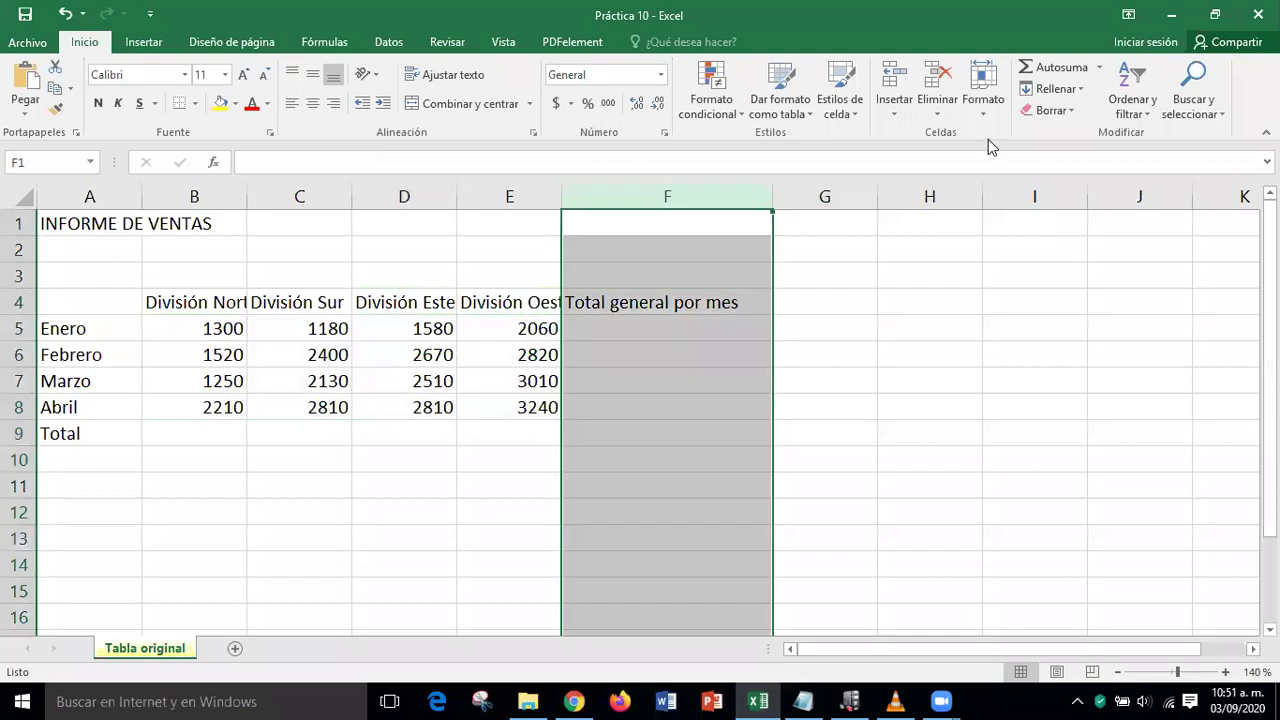
click(985, 126)
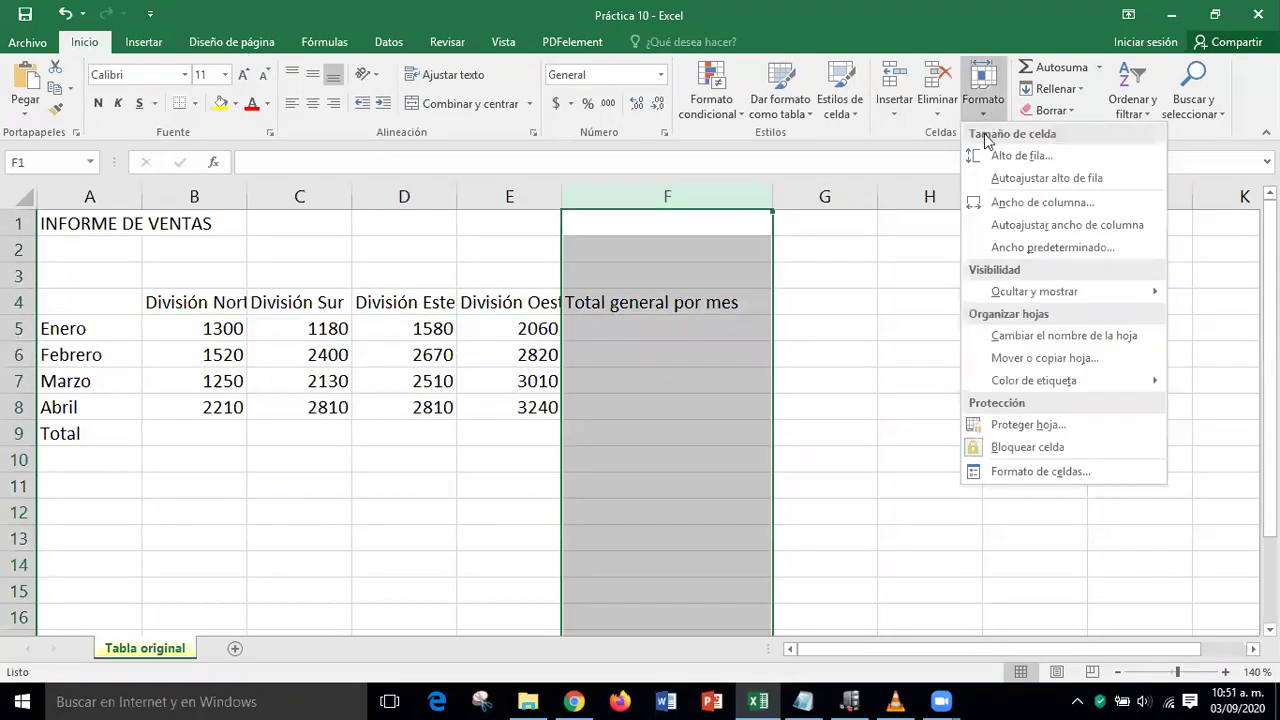
click(995, 203)
text(1)
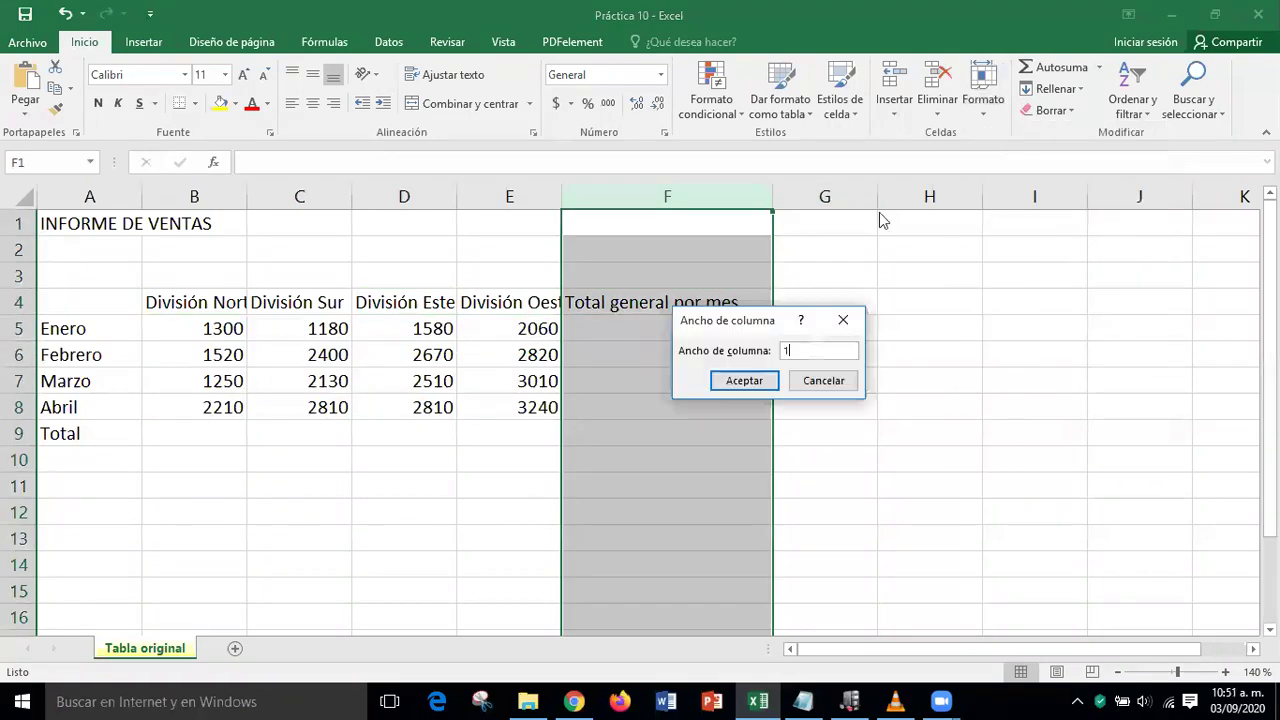
text(0.71)
click(732, 379)
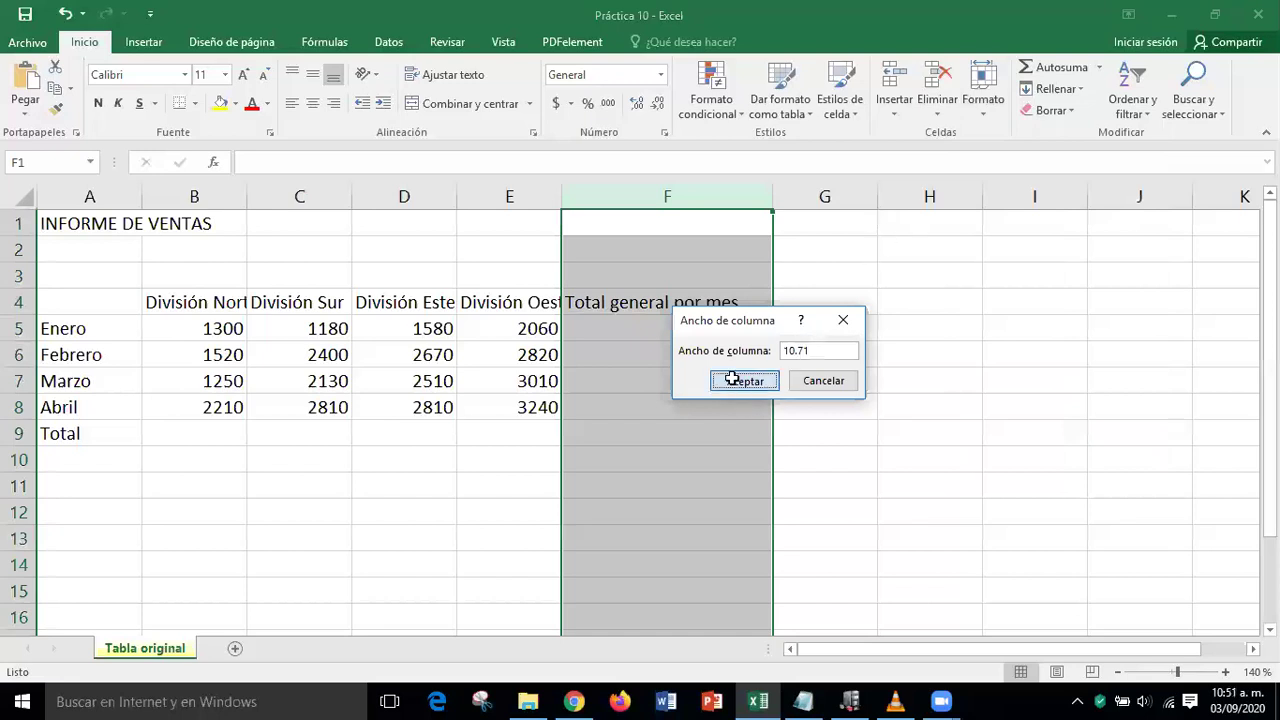
click(972, 398)
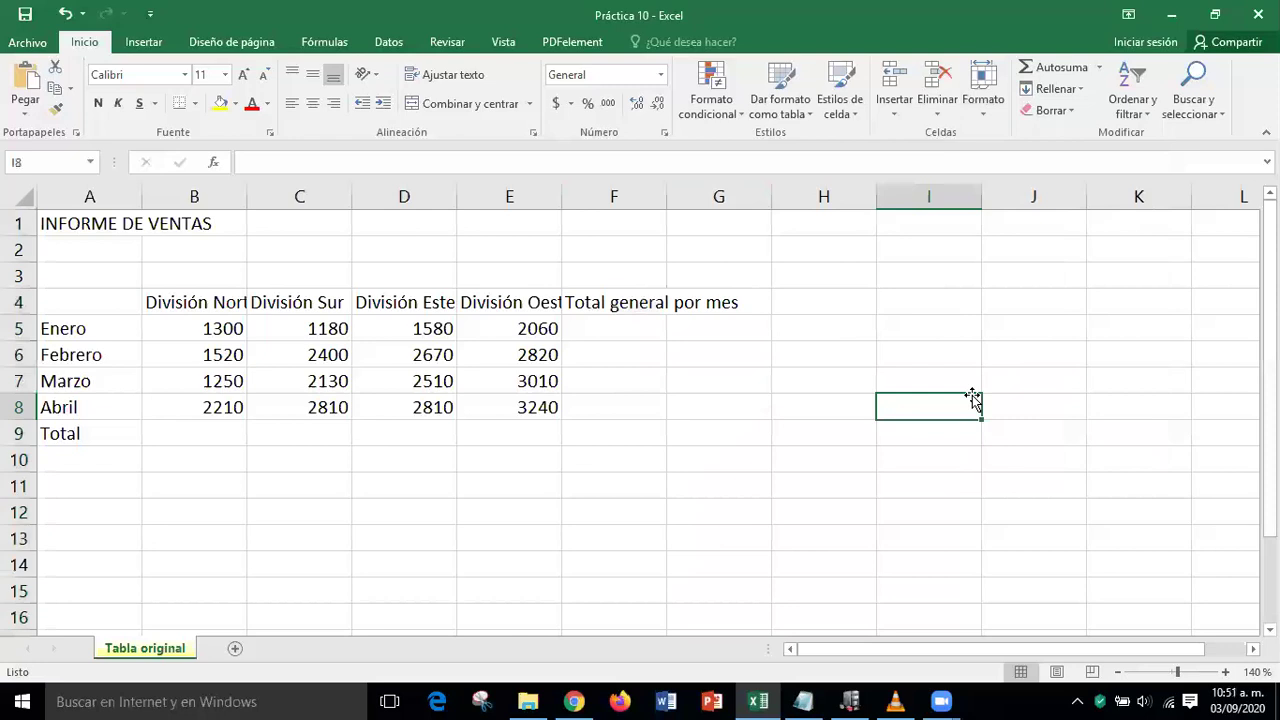
Inspect how the division headers in row 4 and the report title in A1 fit their cells
click(206, 302)
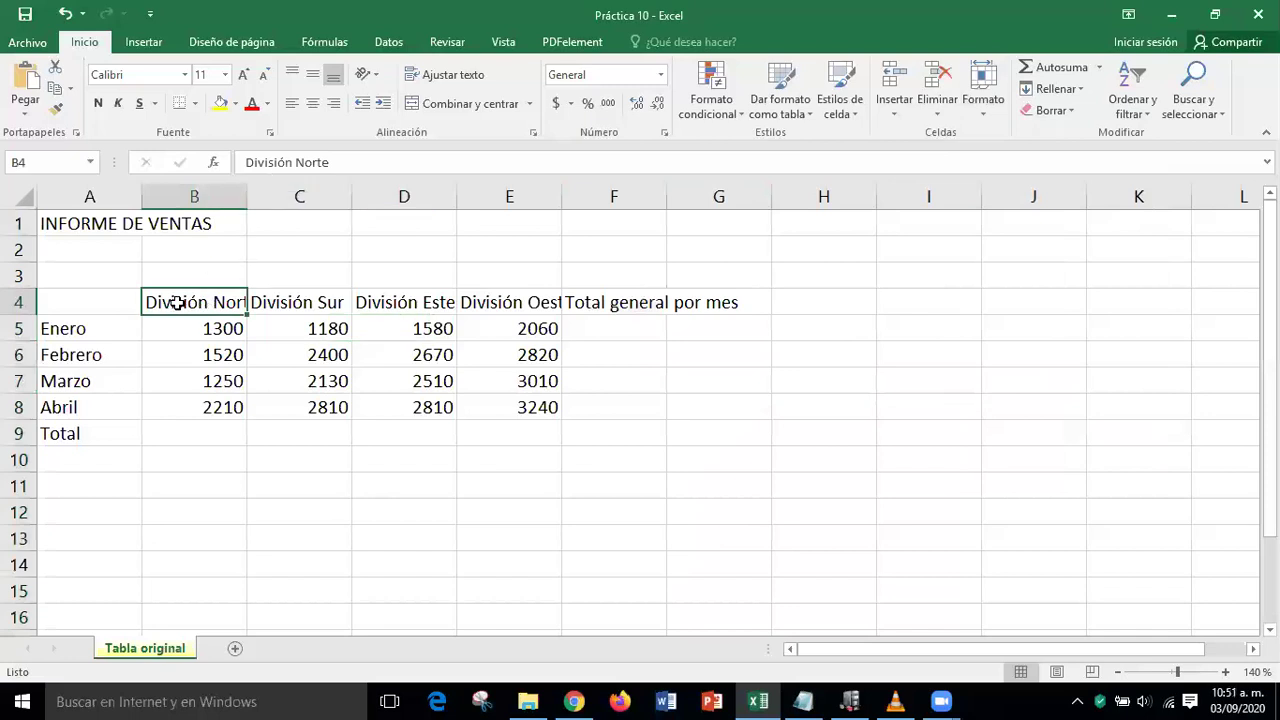
click(275, 303)
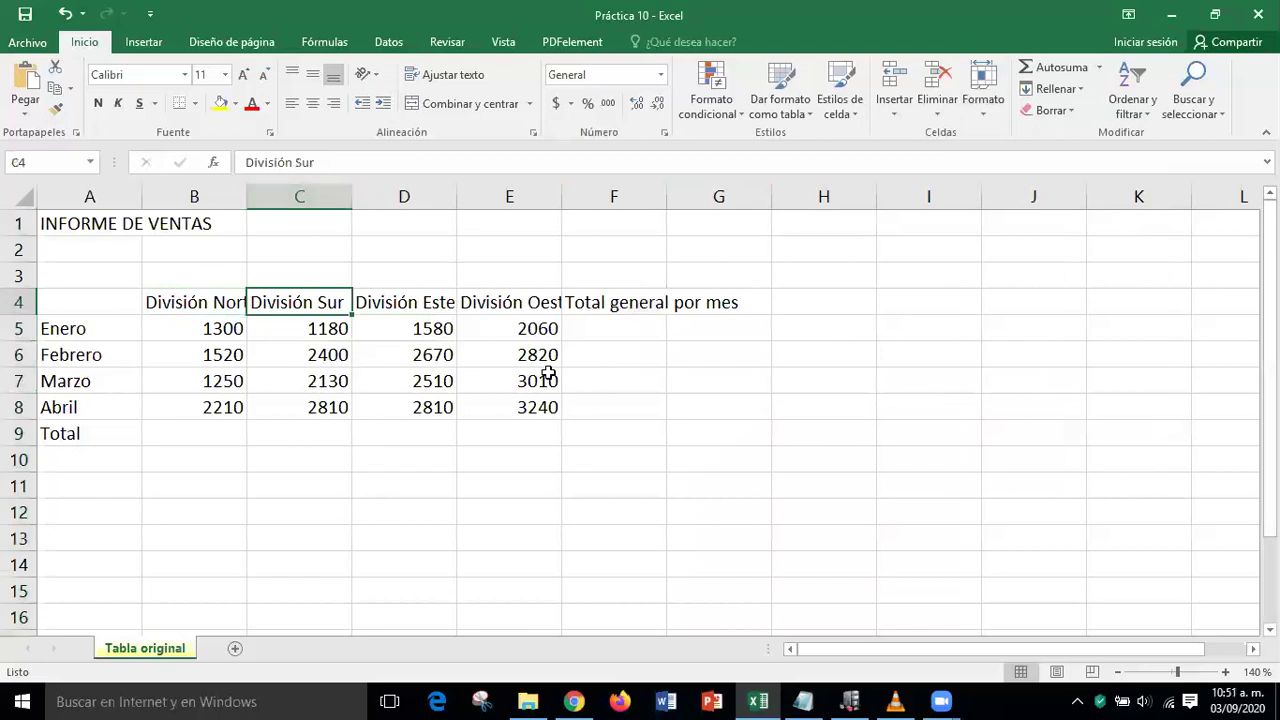
click(615, 455)
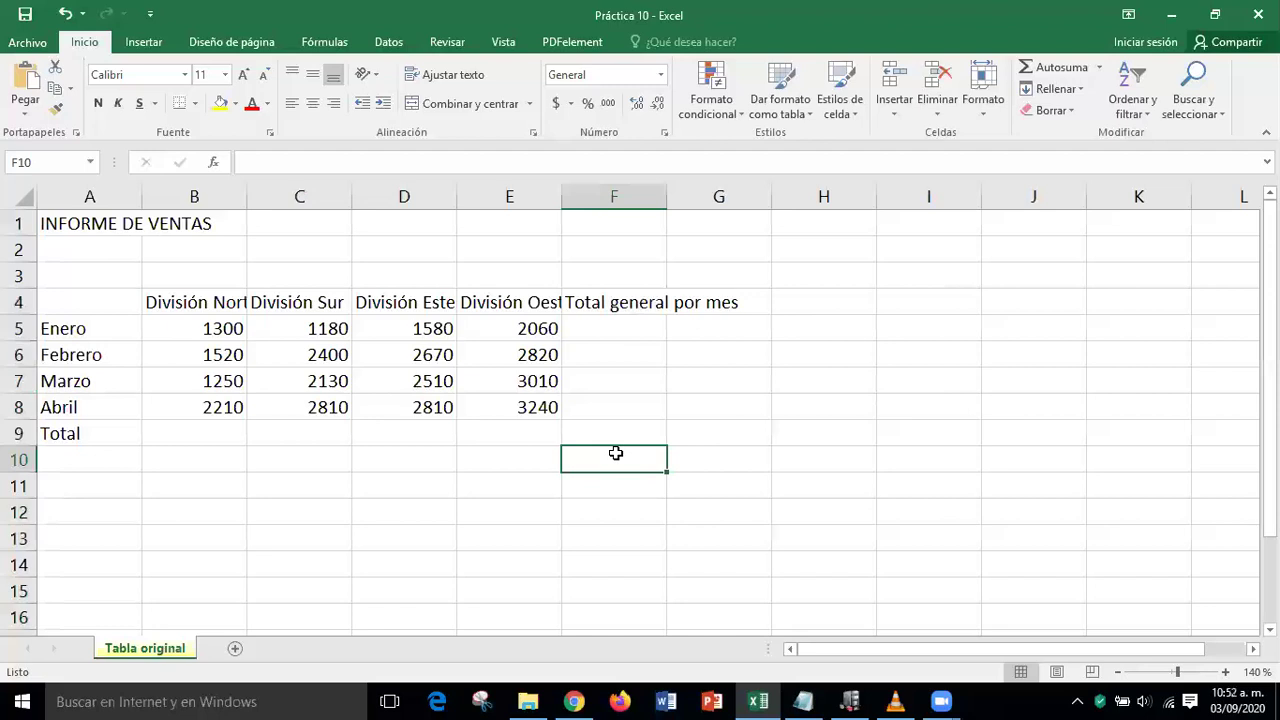
click(79, 223)
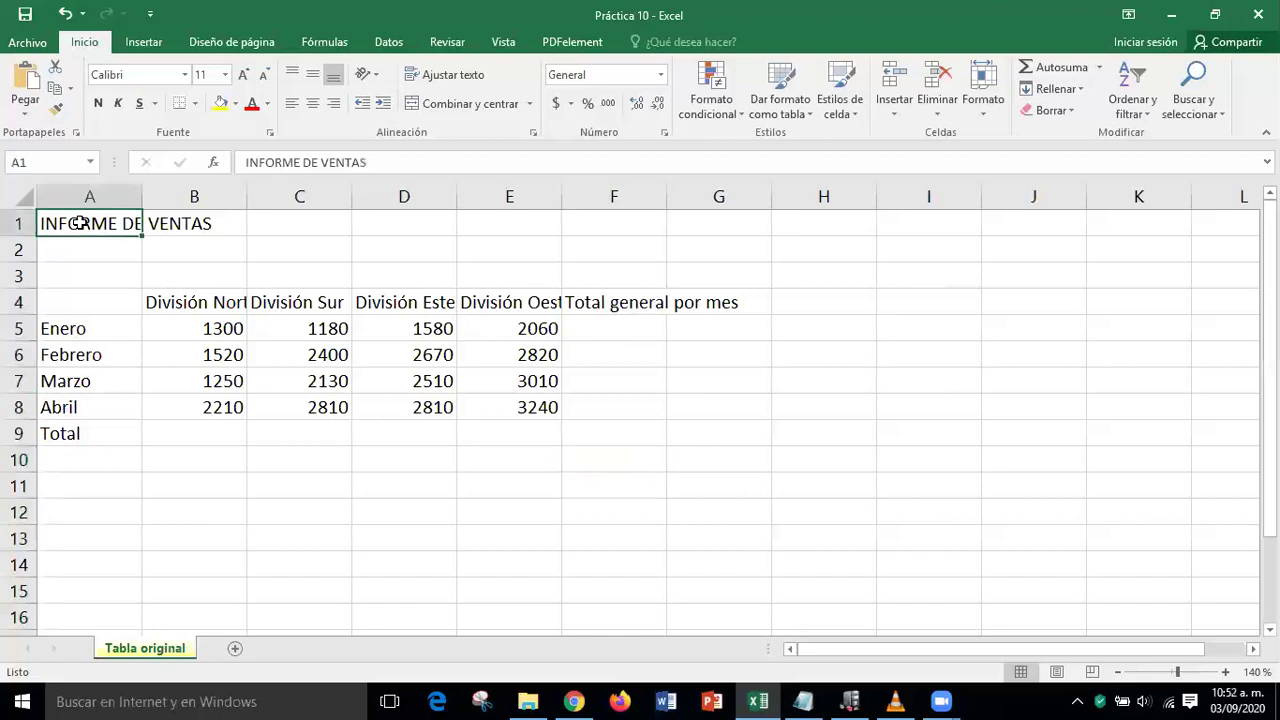
click(192, 320)
click(133, 217)
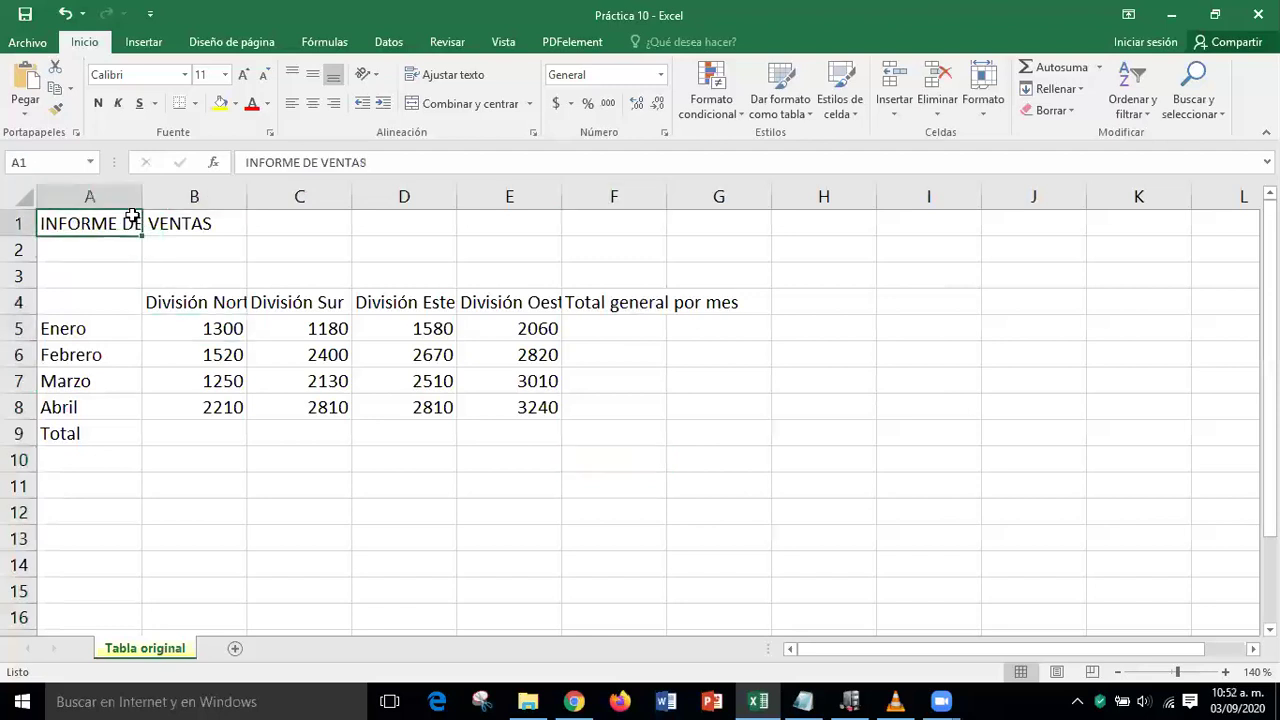
click(763, 488)
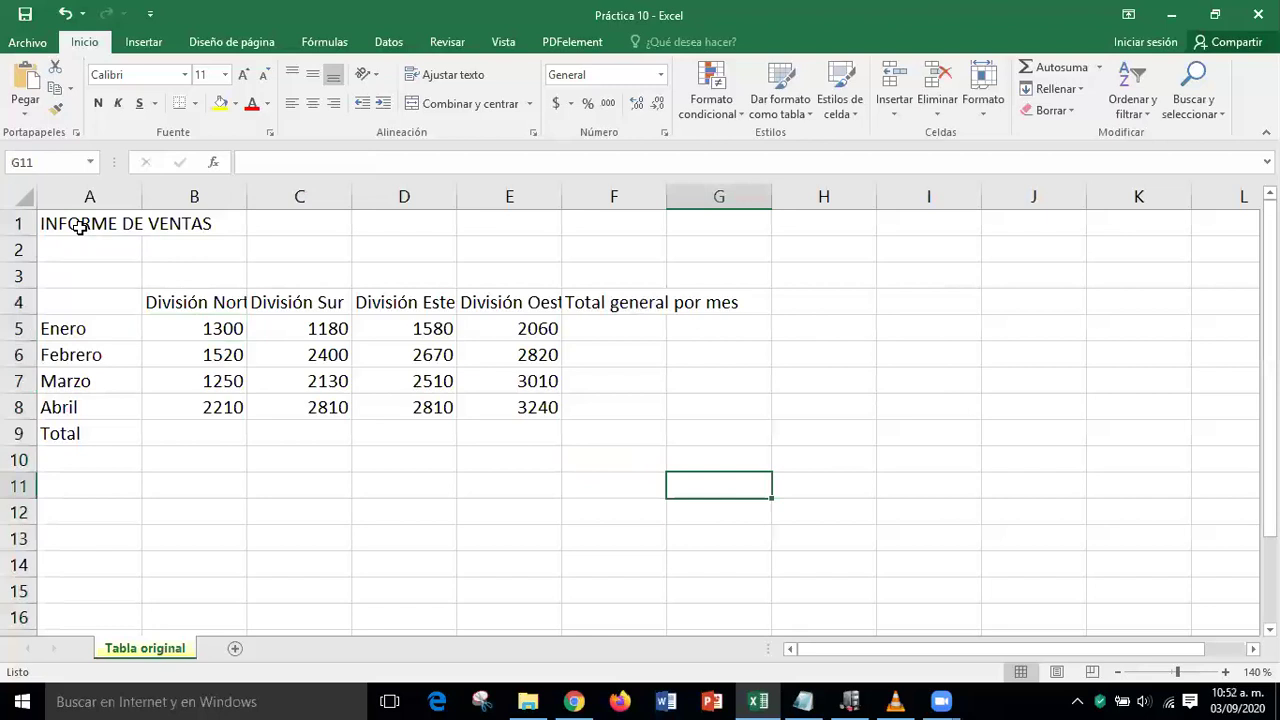
Merge and center the INFORME DE VENTAS title across cells A1:F1
drag(79, 226, 595, 226)
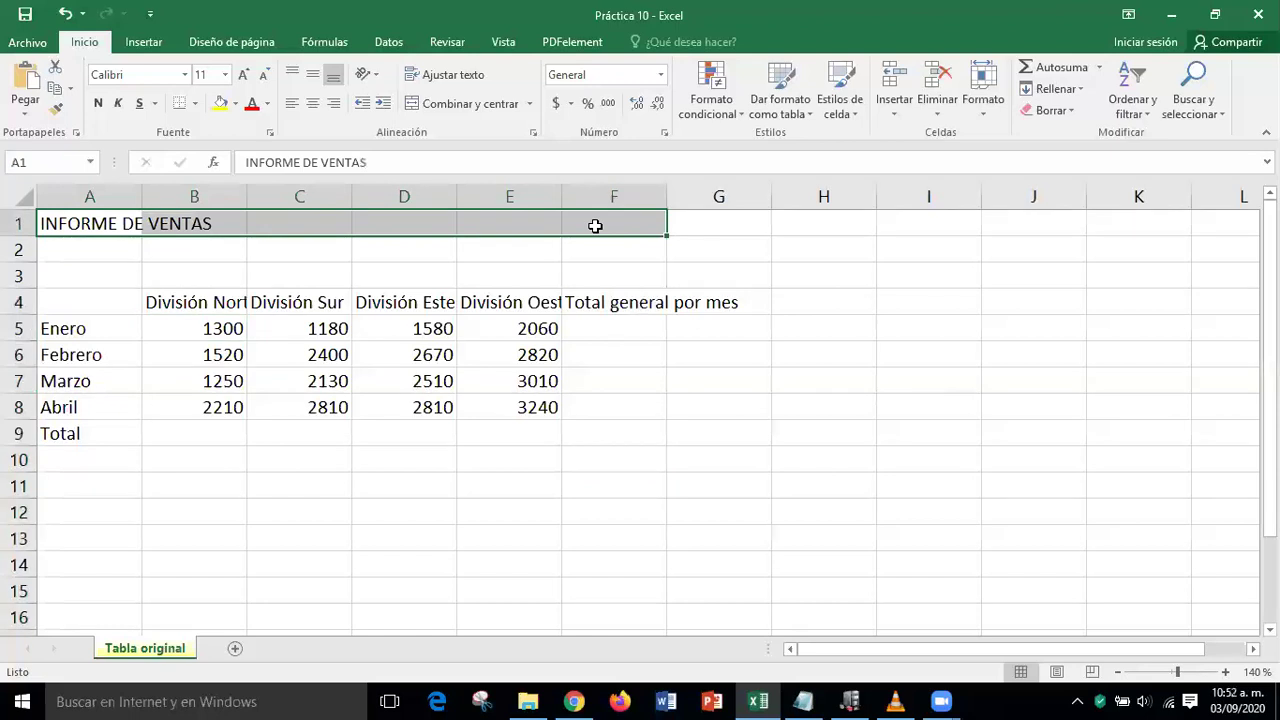
click(185, 75)
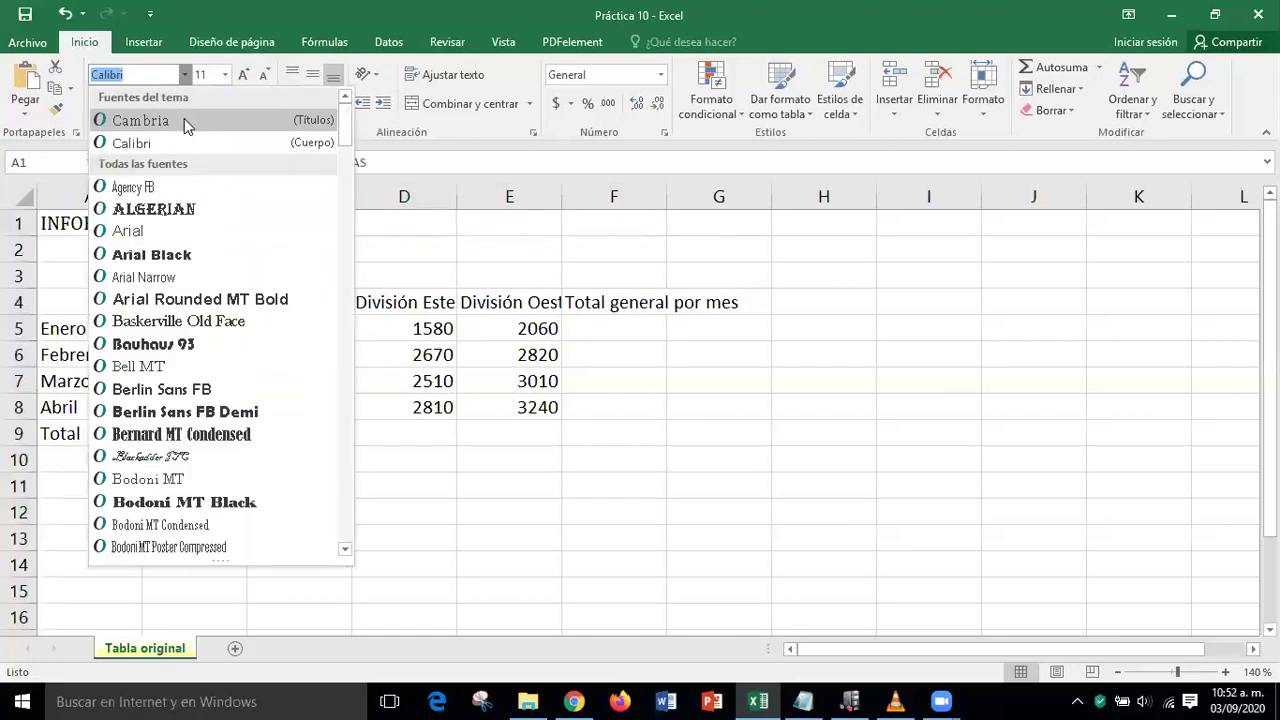
key(Escape)
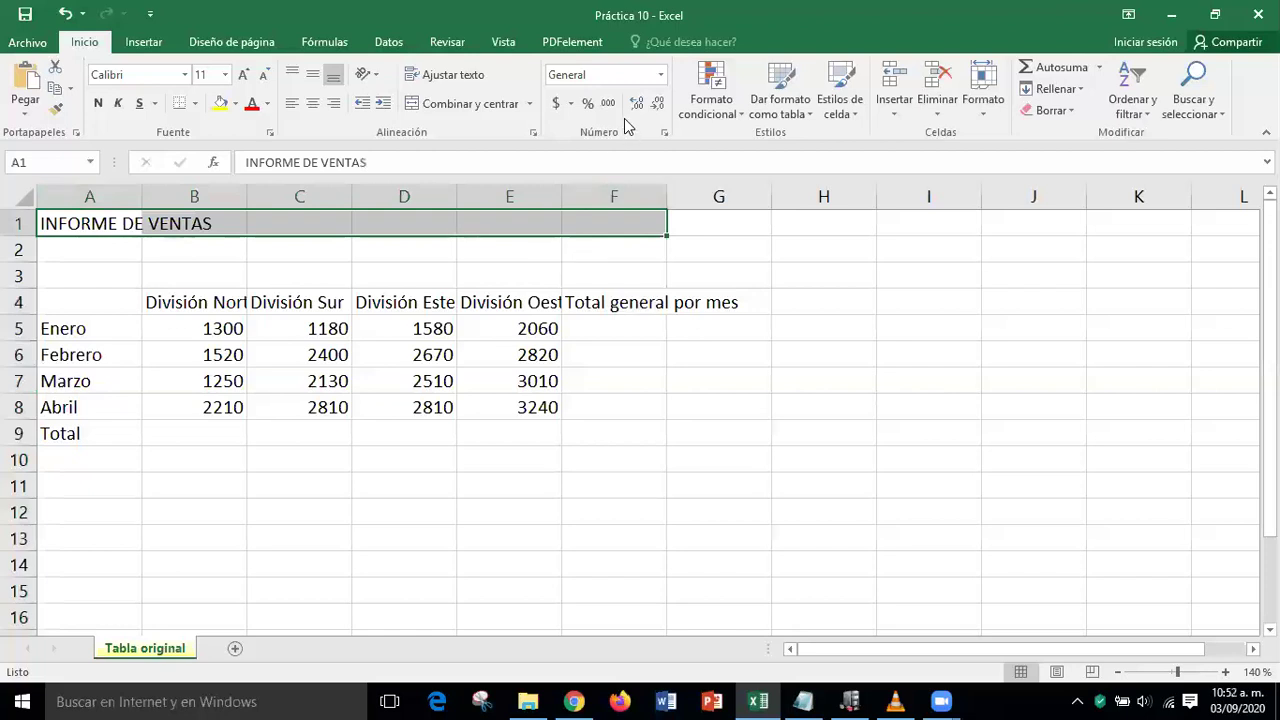
click(474, 108)
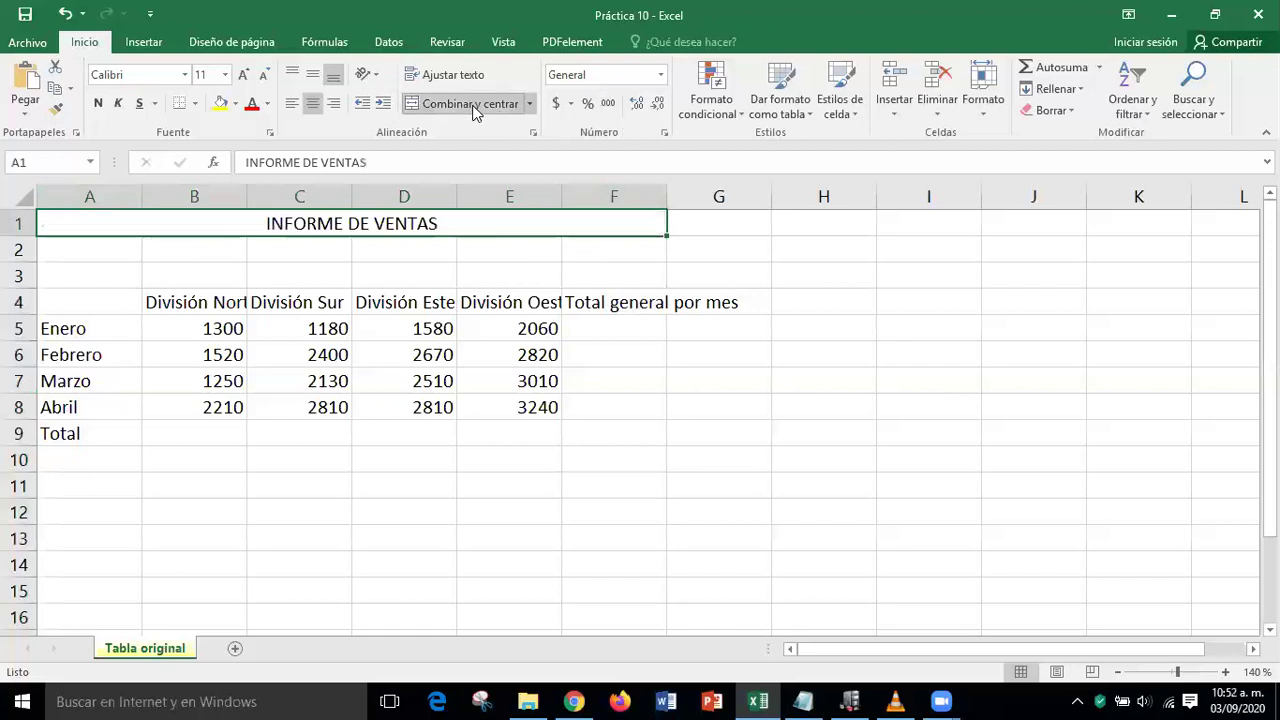
Format the merged INFORME DE VENTAS title in Arial Black, size 14
click(184, 76)
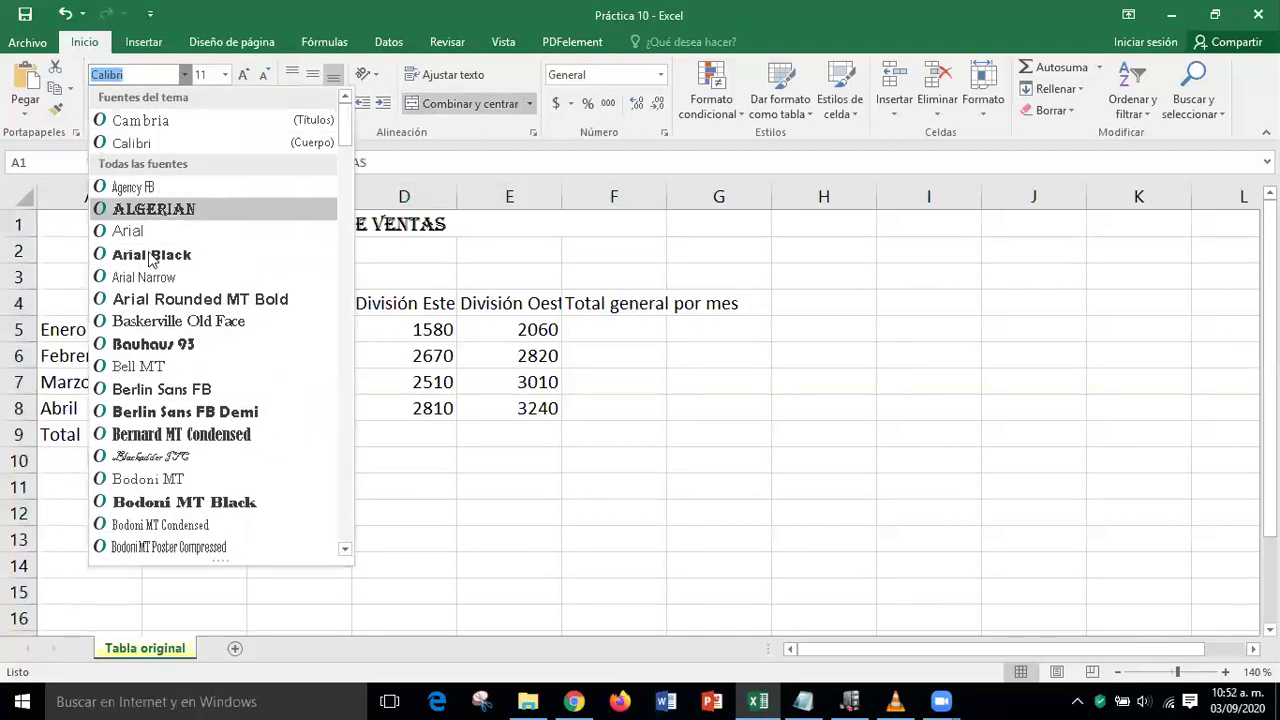
click(150, 249)
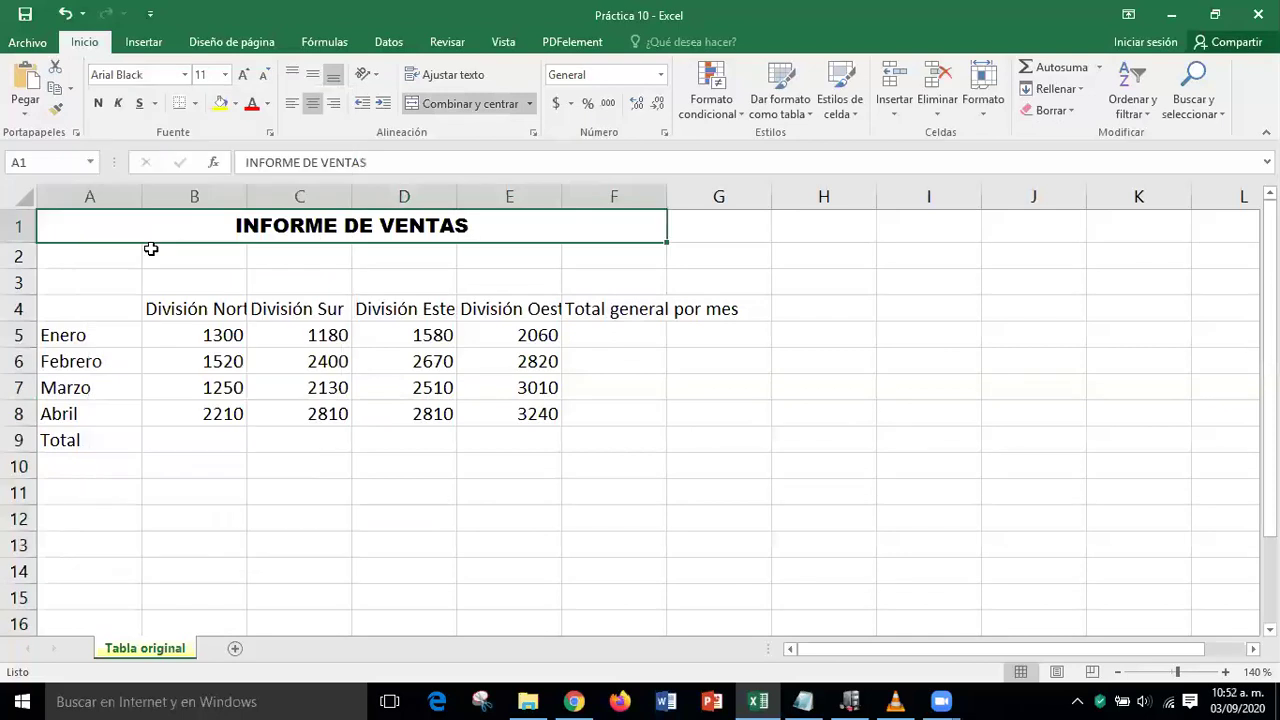
click(225, 74)
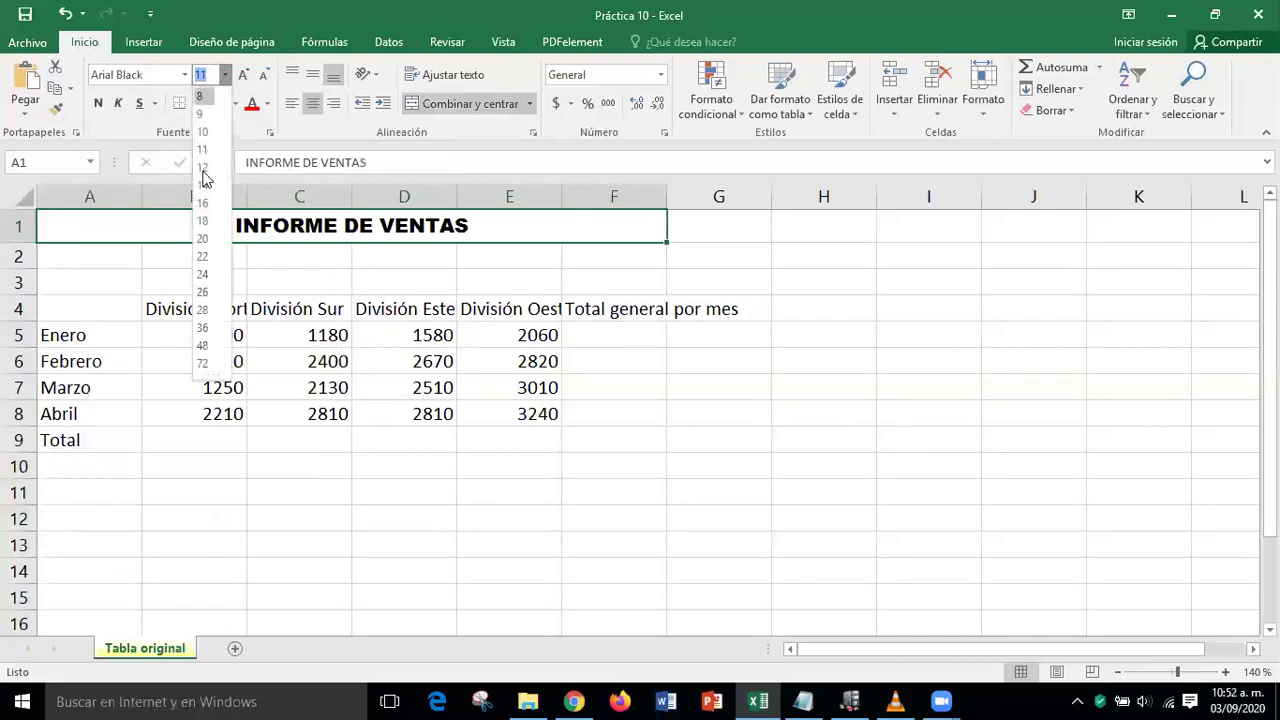
click(204, 190)
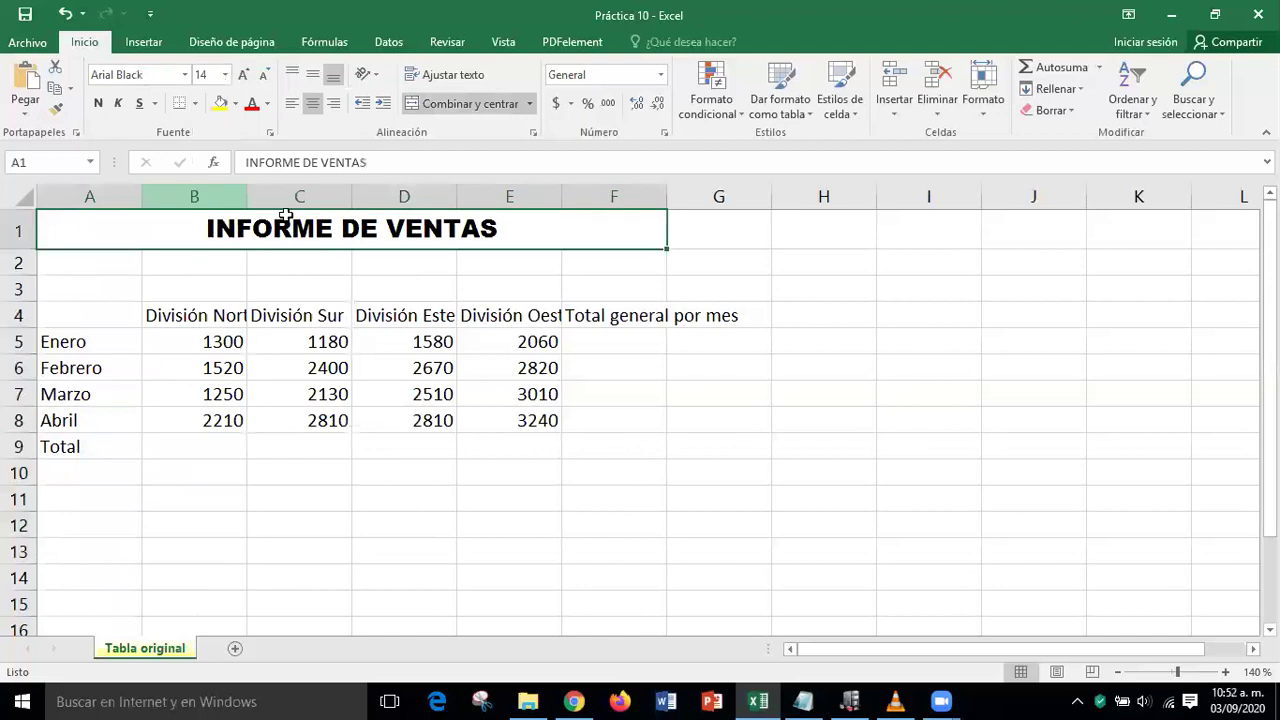
Color the INFORME DE VENTAS title standard dark blue and add a thick bottom border under it
click(267, 103)
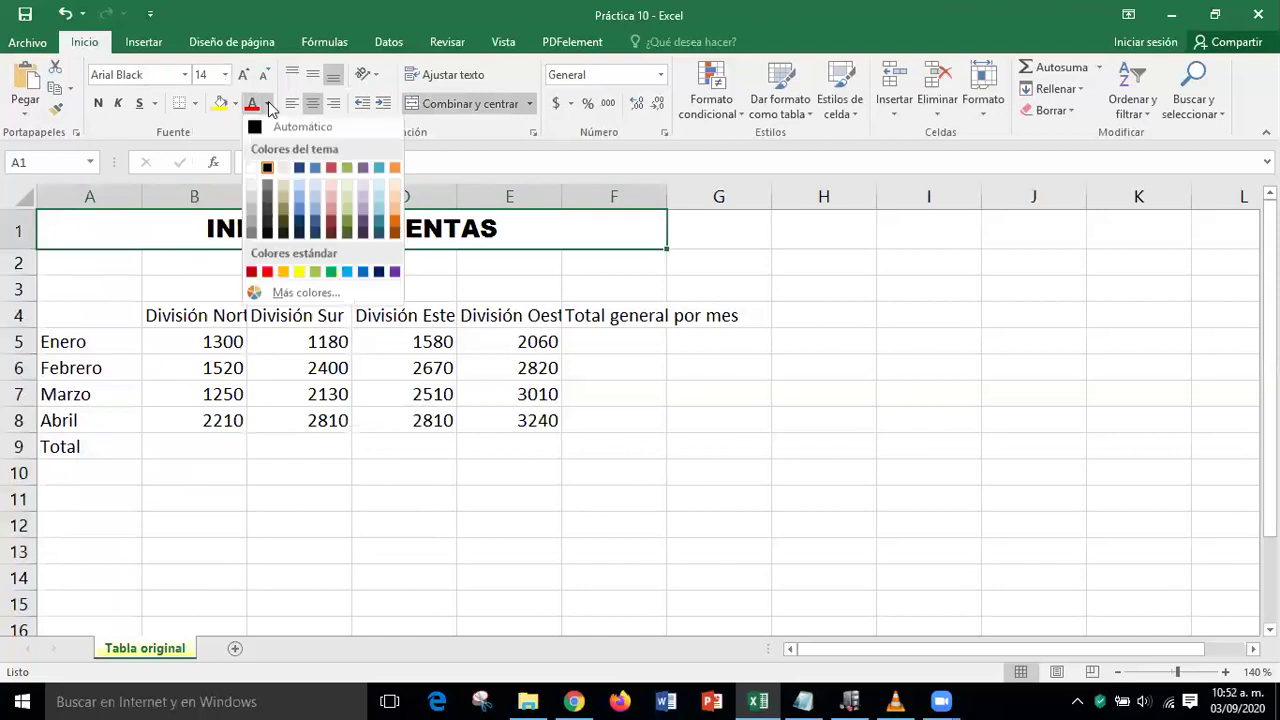
click(379, 272)
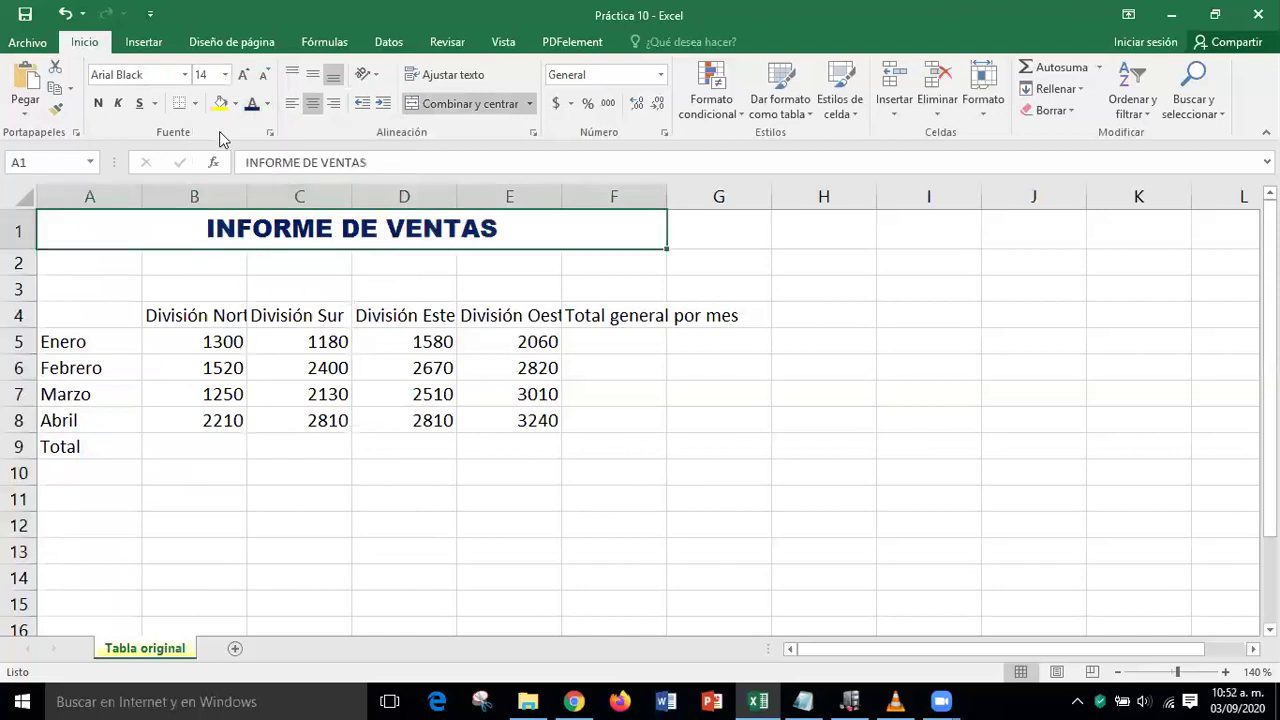
click(195, 104)
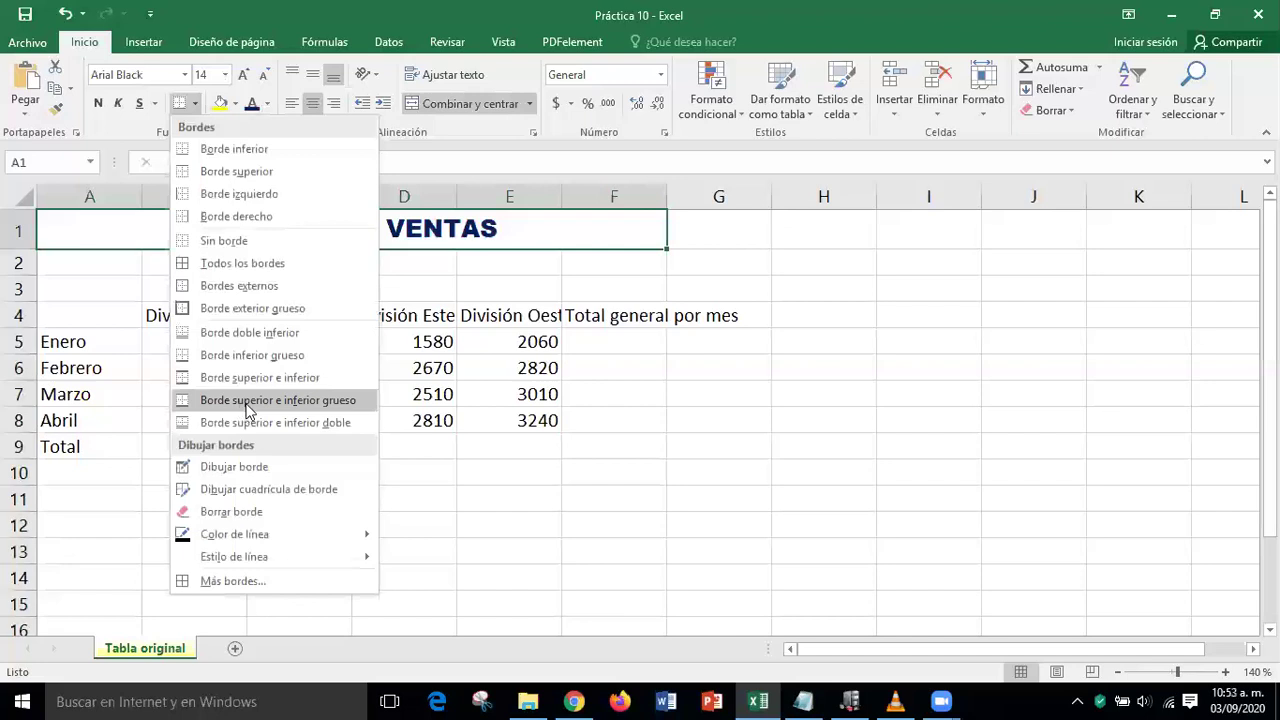
click(258, 356)
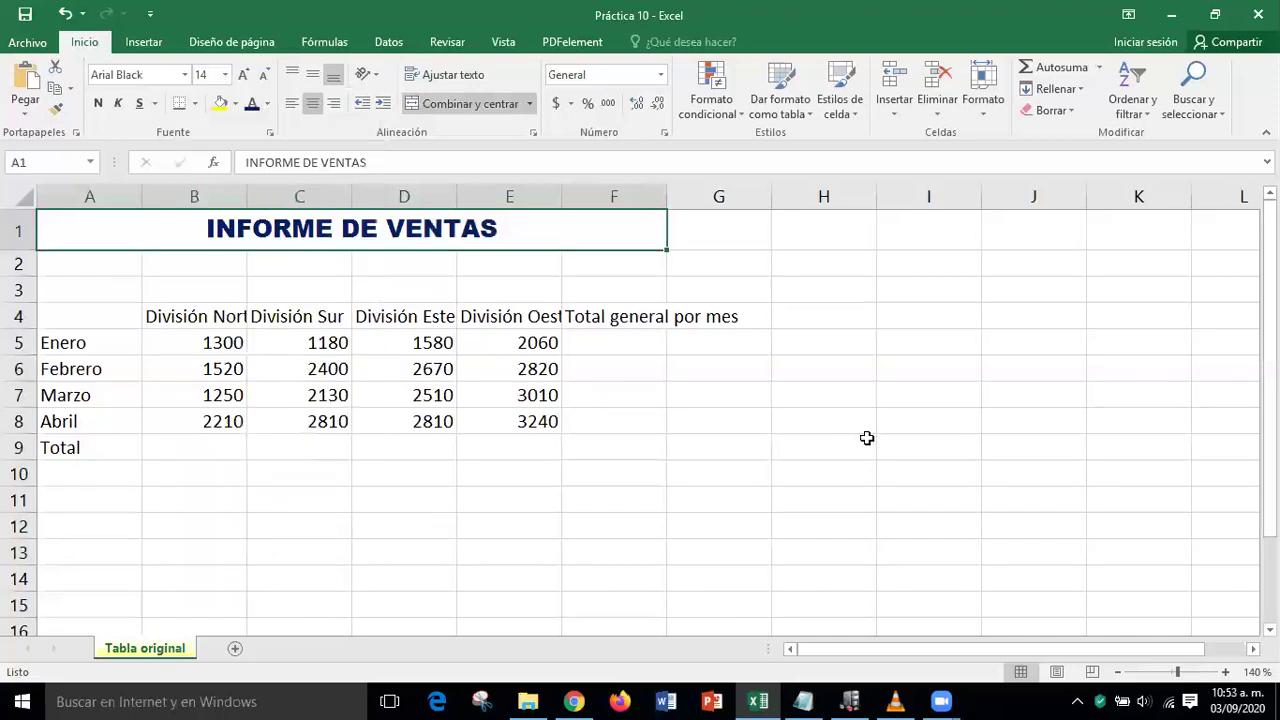
click(866, 438)
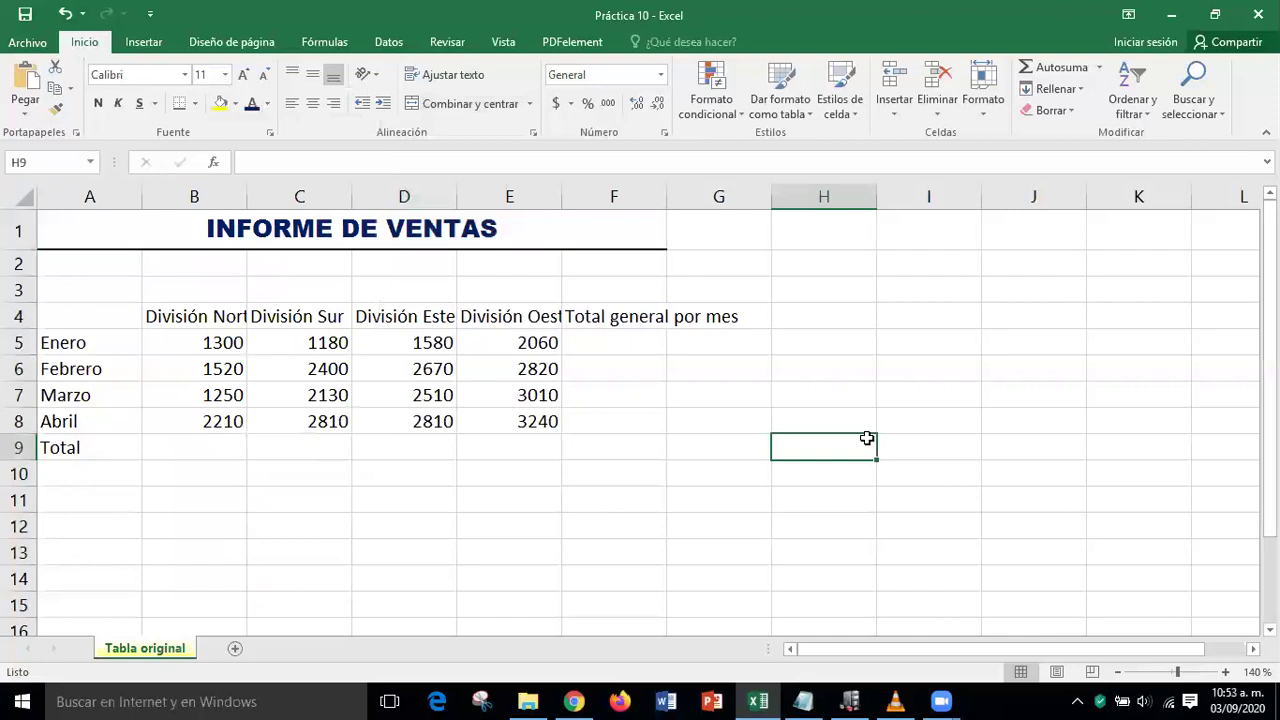
Format the División Norte header in B4 as Arial, size 12, bold
click(207, 318)
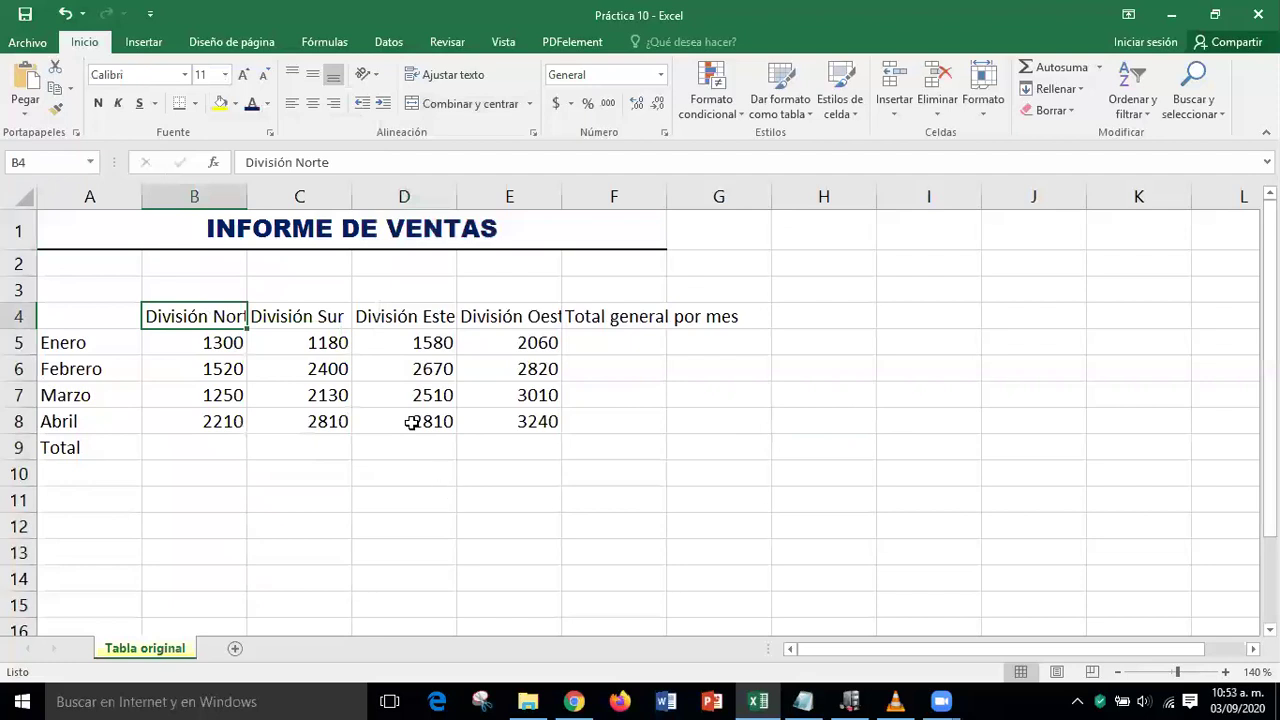
click(185, 76)
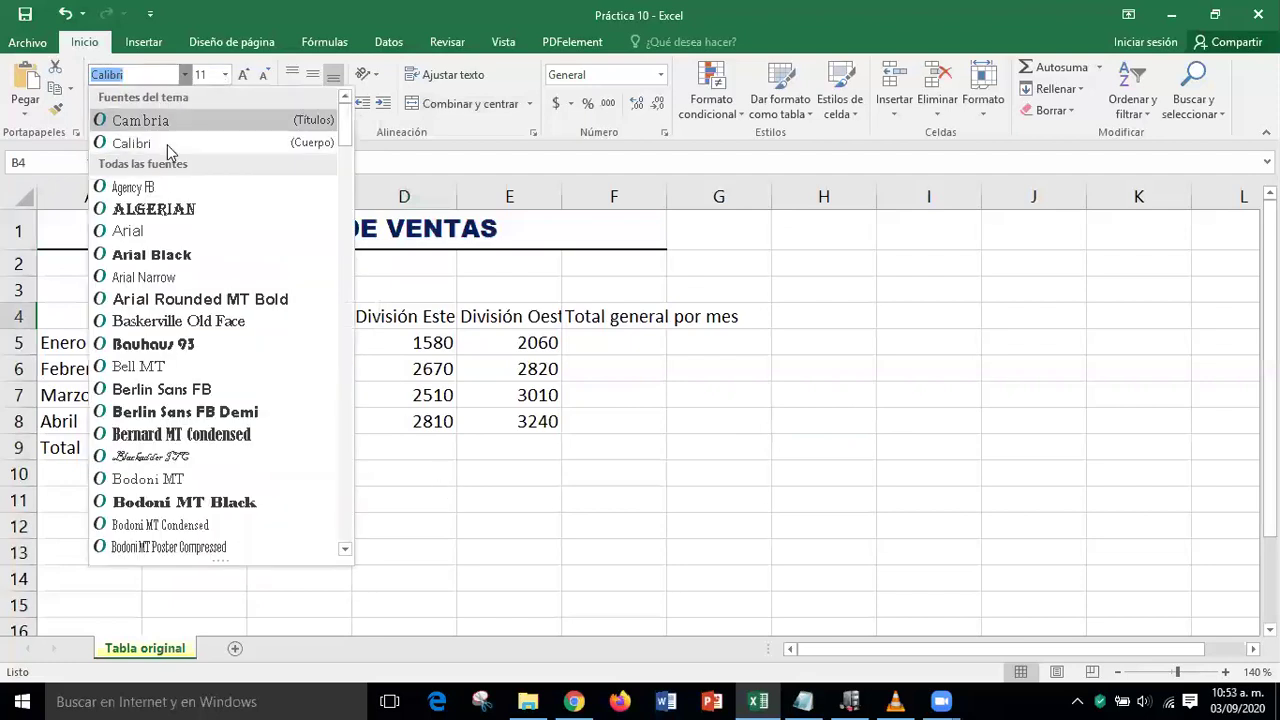
click(150, 238)
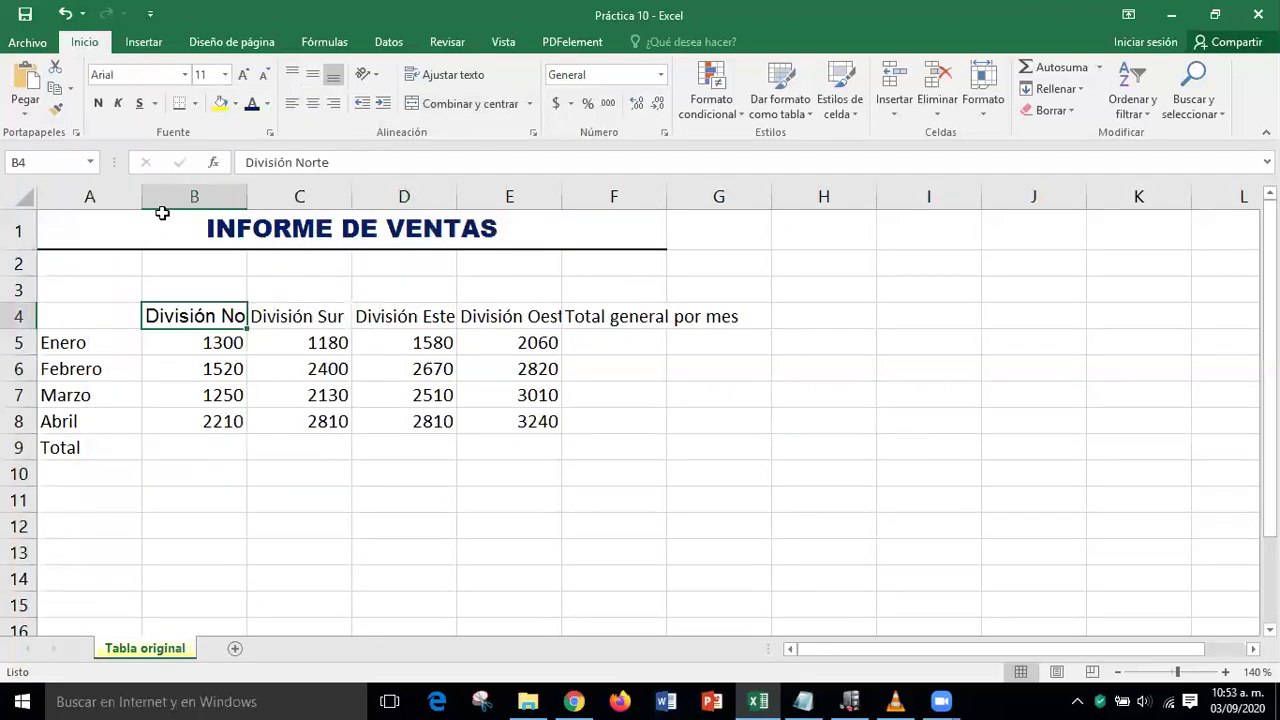
click(225, 75)
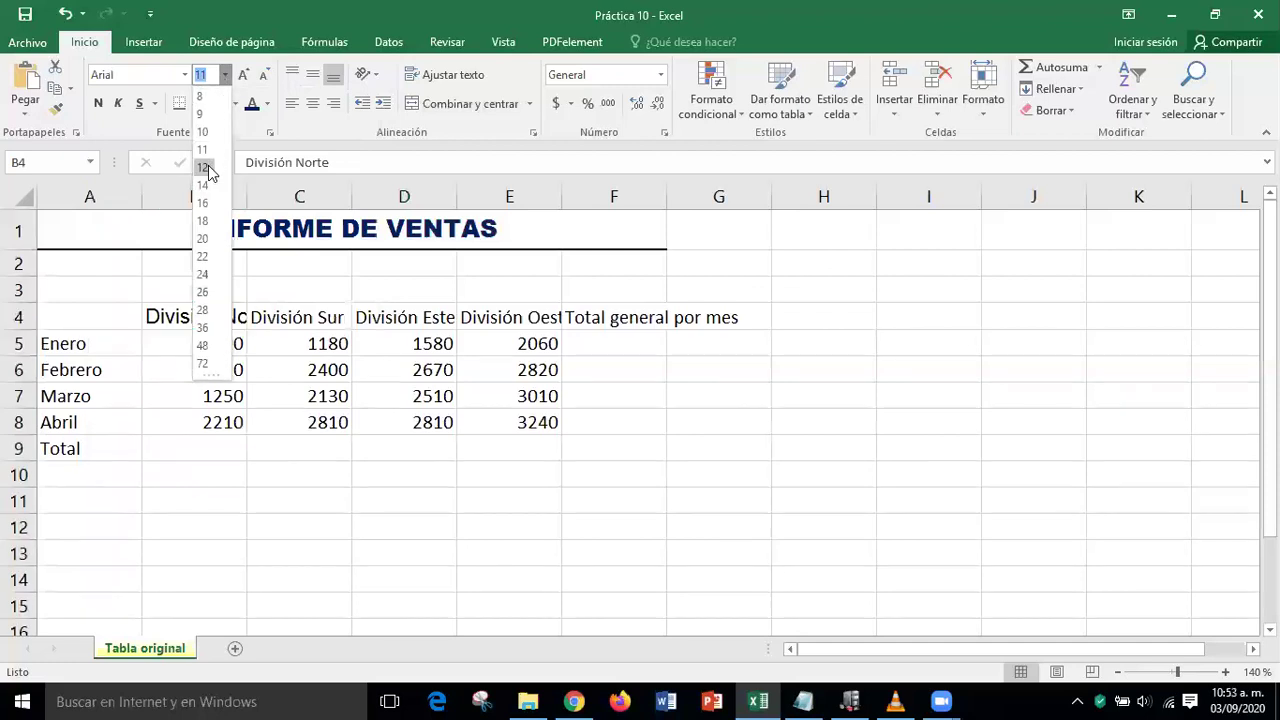
click(203, 167)
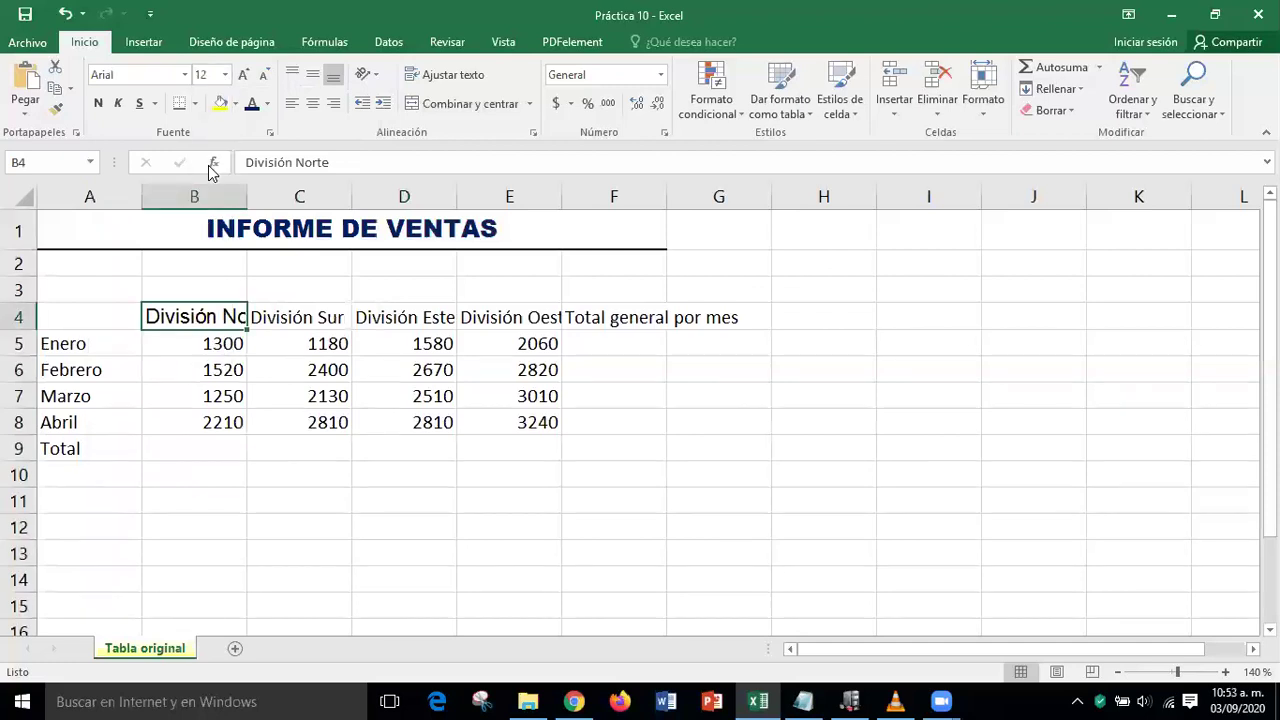
click(97, 104)
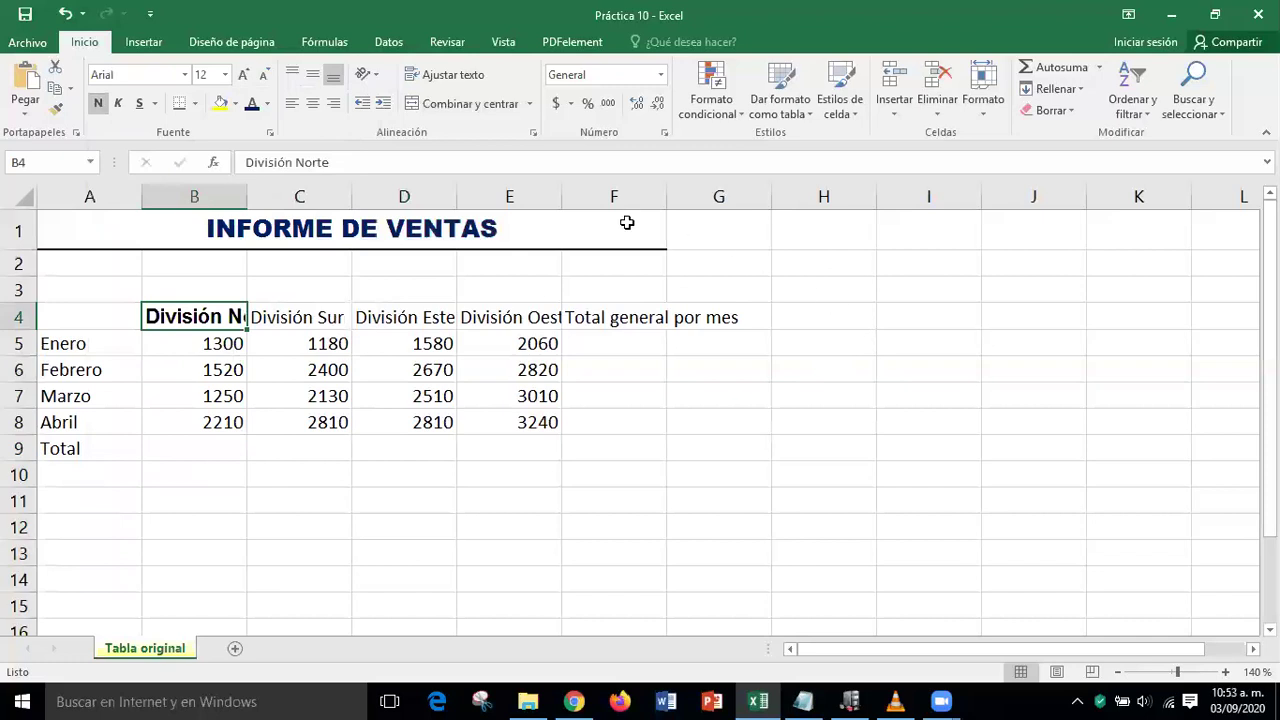
Try wrapping the División Norte header text in B4 and centering it horizontally and vertically
click(471, 86)
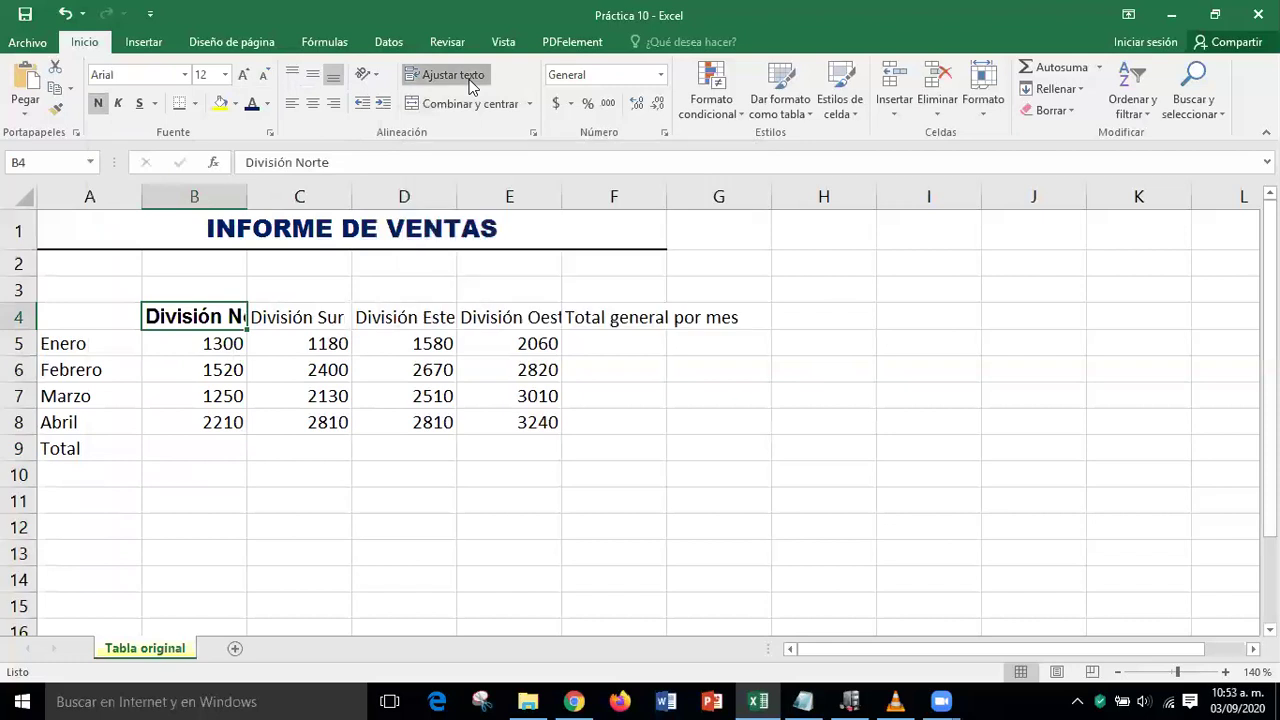
click(313, 105)
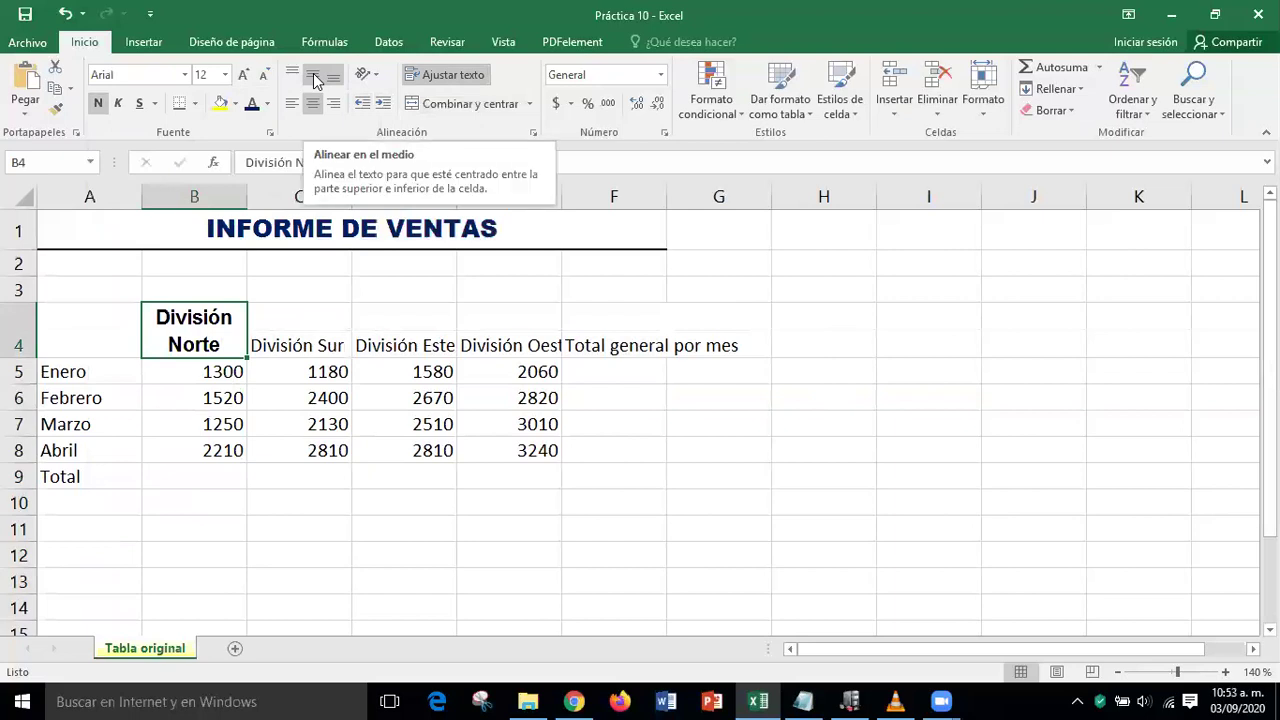
click(313, 80)
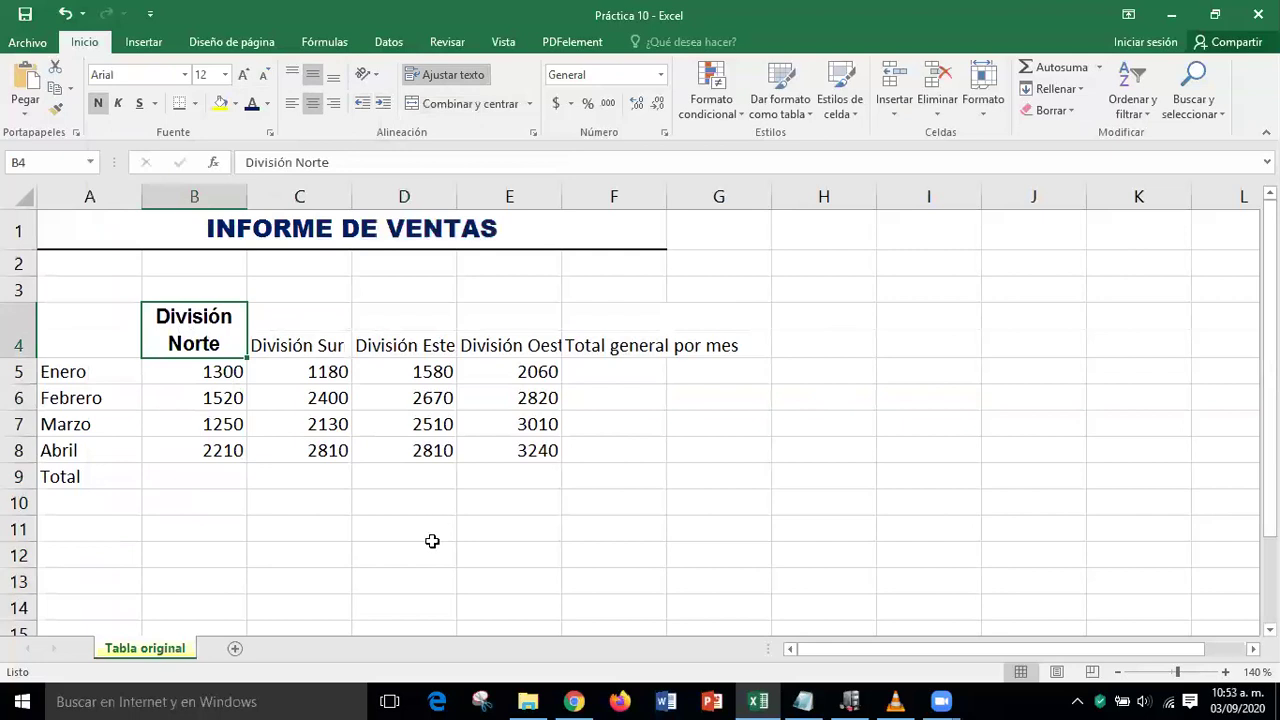
Try all borders and a standard light blue fill on the División Norte header cell
click(195, 104)
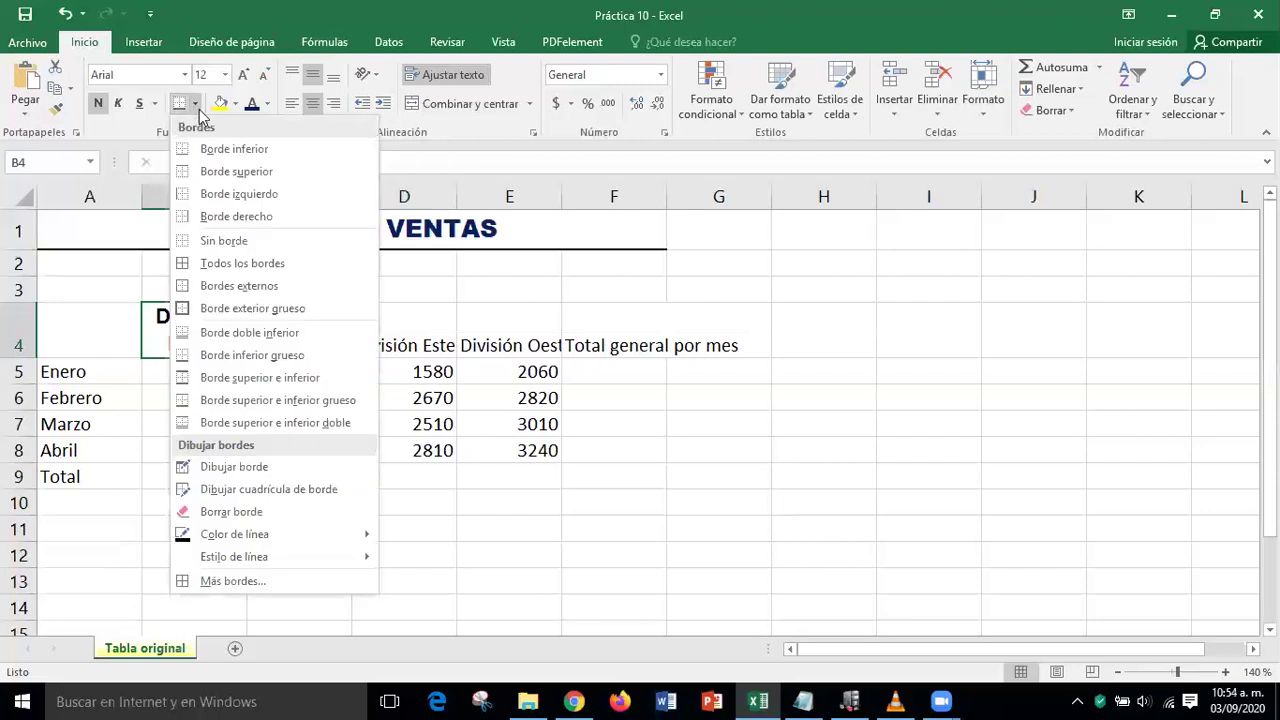
click(248, 263)
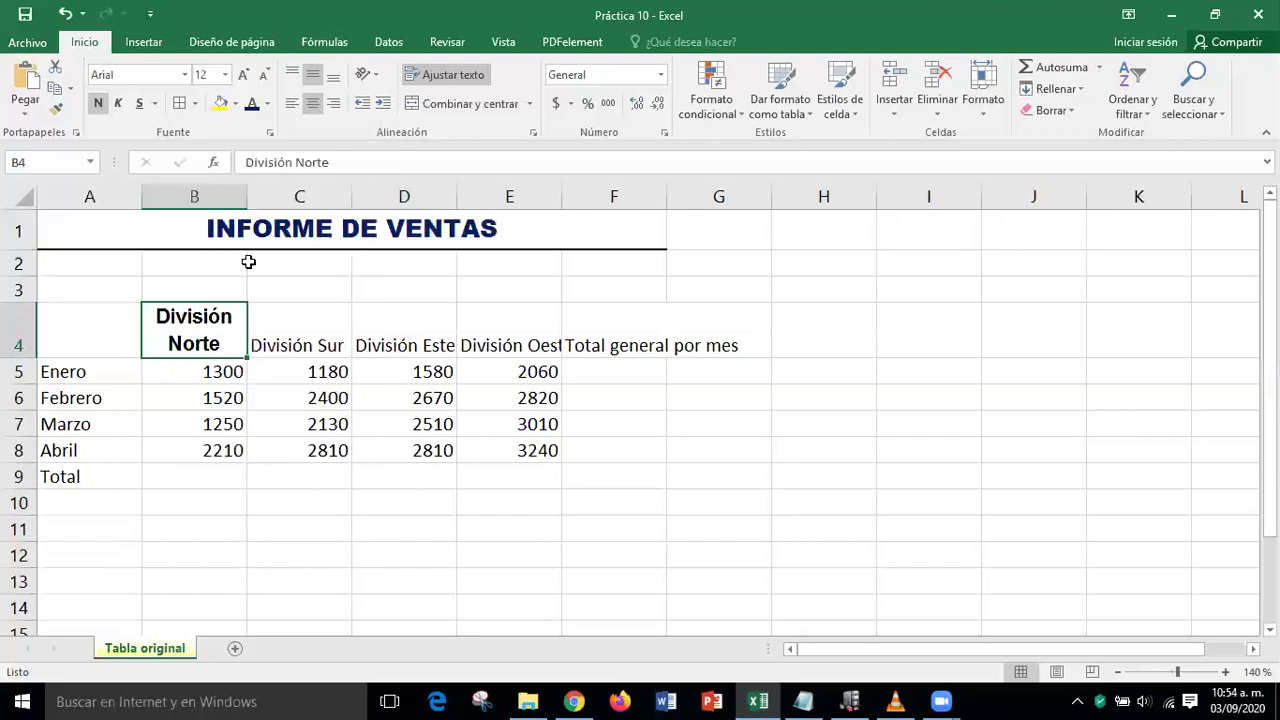
click(234, 103)
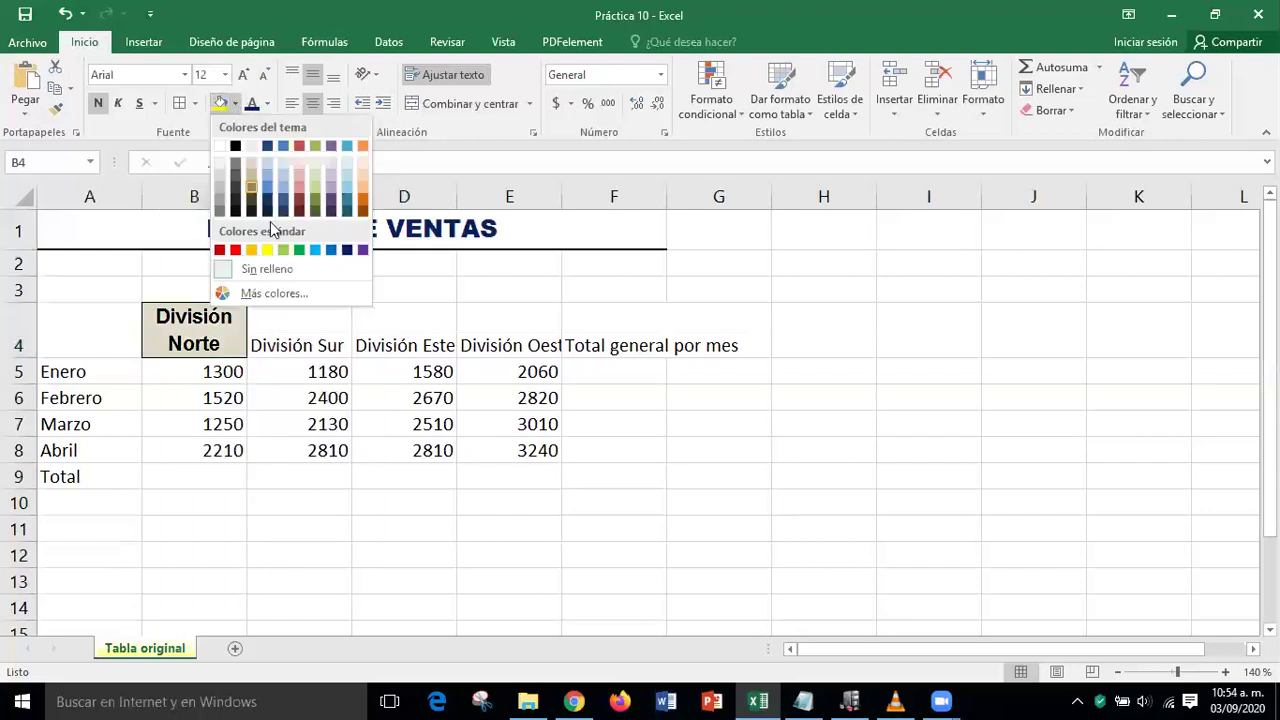
click(316, 252)
click(646, 494)
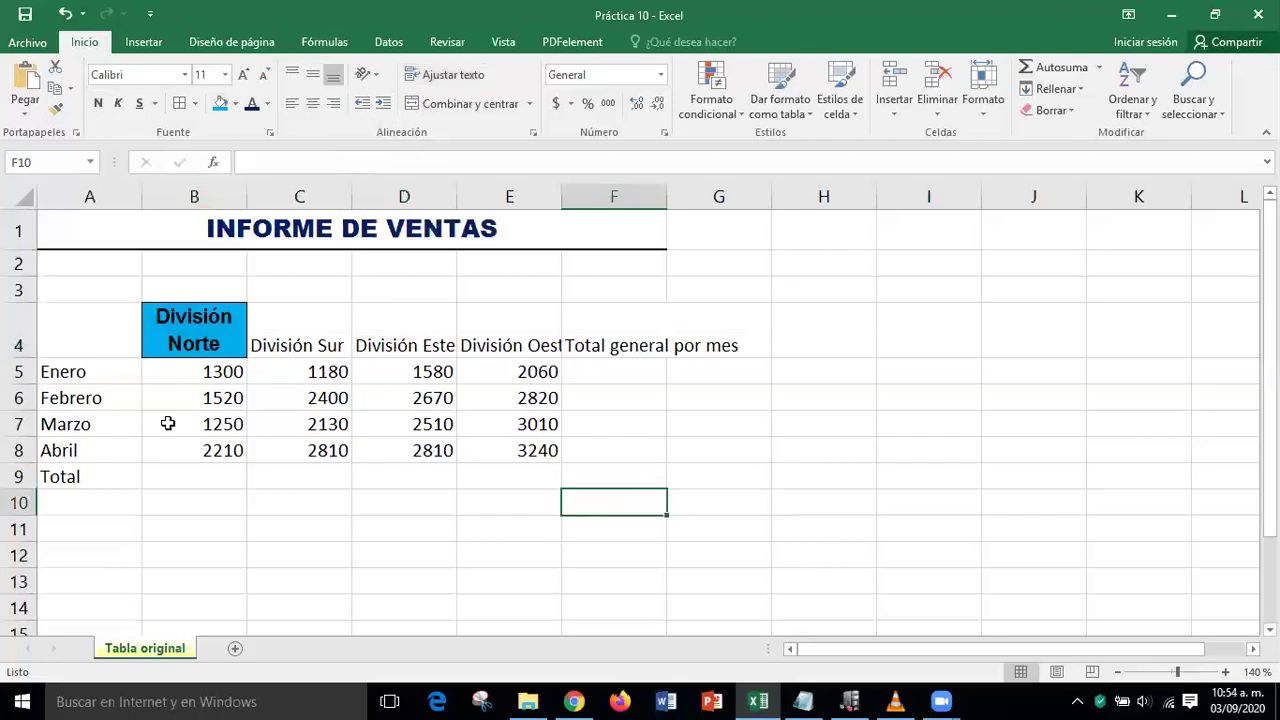
Try a thick outside border around the División Norte header cell B4
click(220, 320)
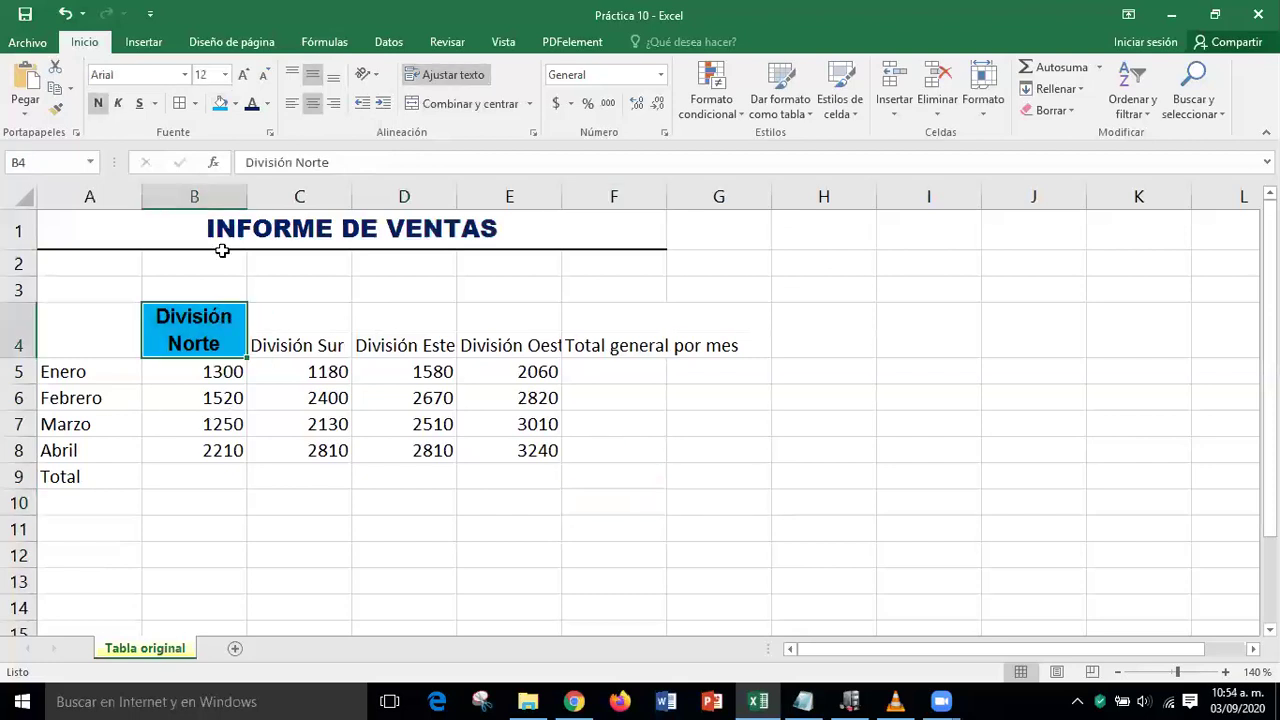
click(195, 104)
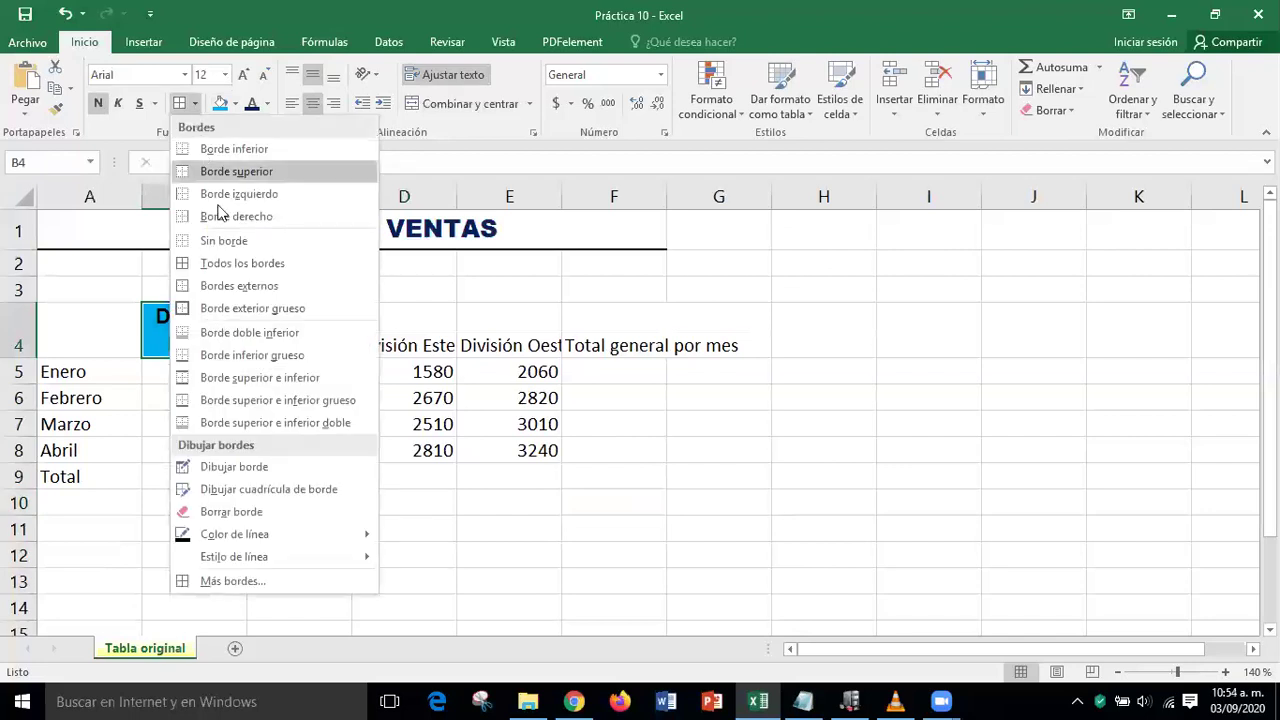
click(238, 310)
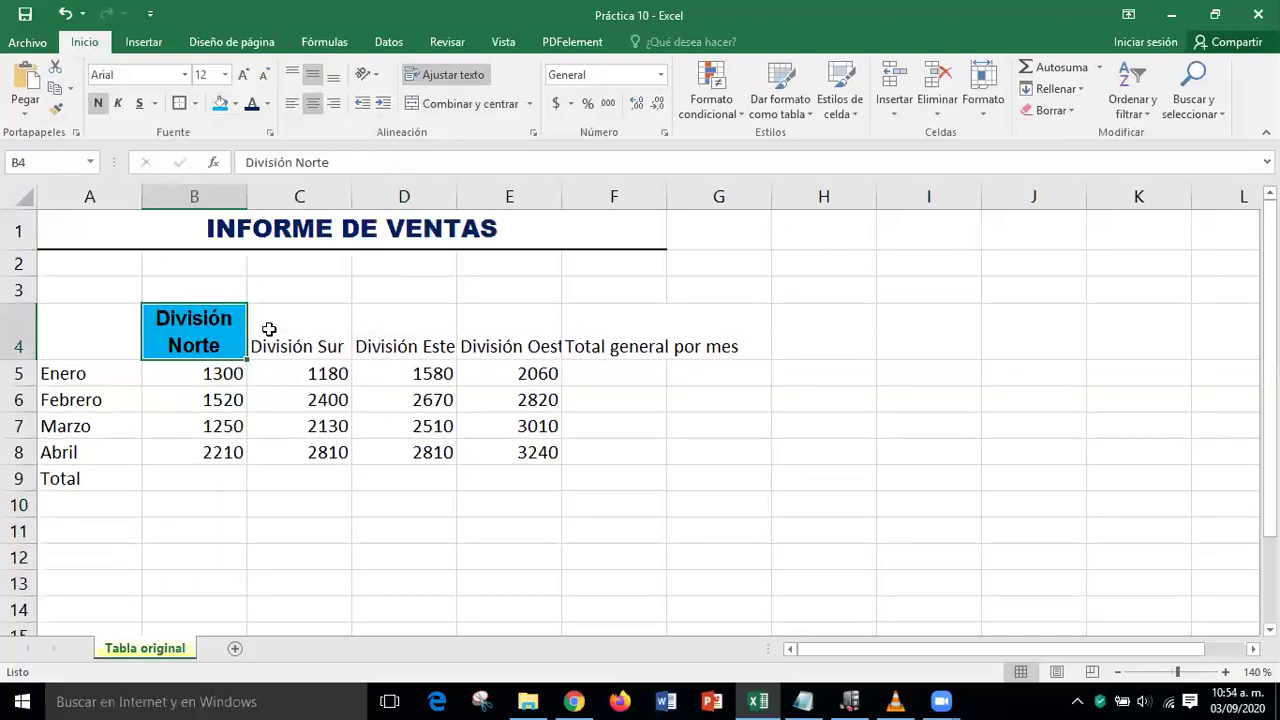
click(836, 480)
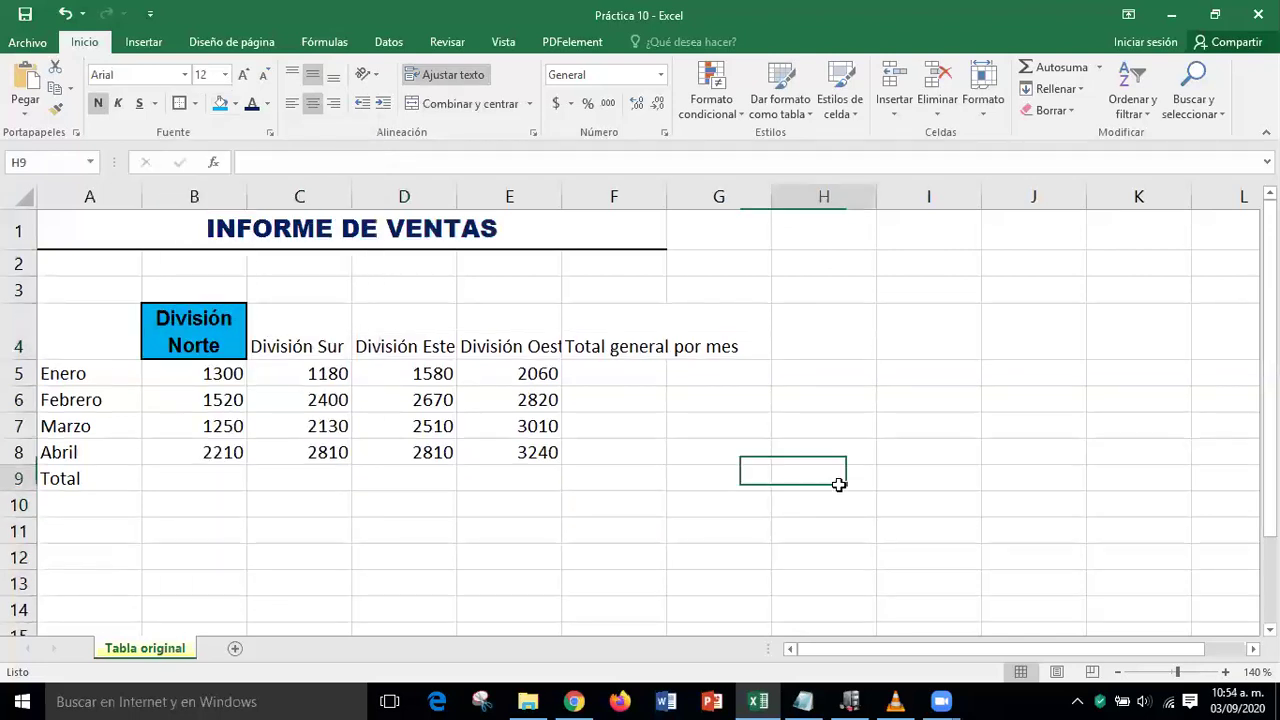
Undo the borders, fill, alignment and text wrapping applied to the División Norte header, keeping its bold Arial font
click(306, 331)
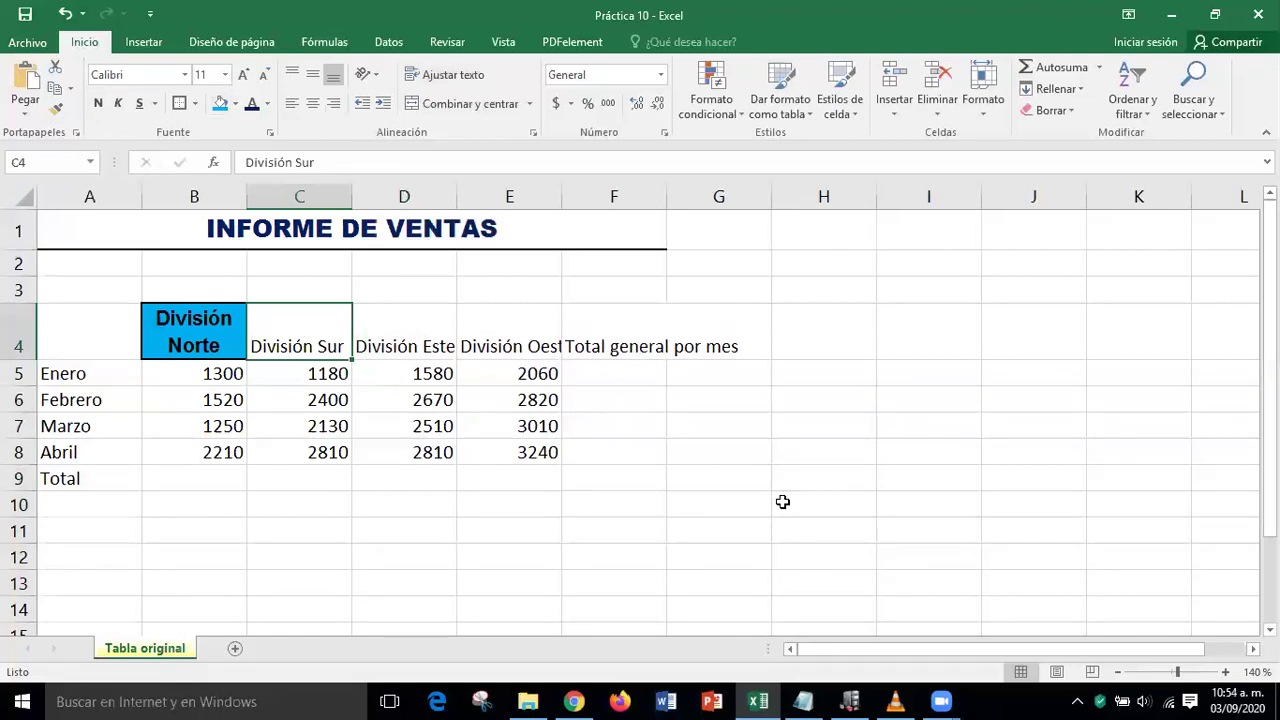
key(Left)
key(ctrl+z)
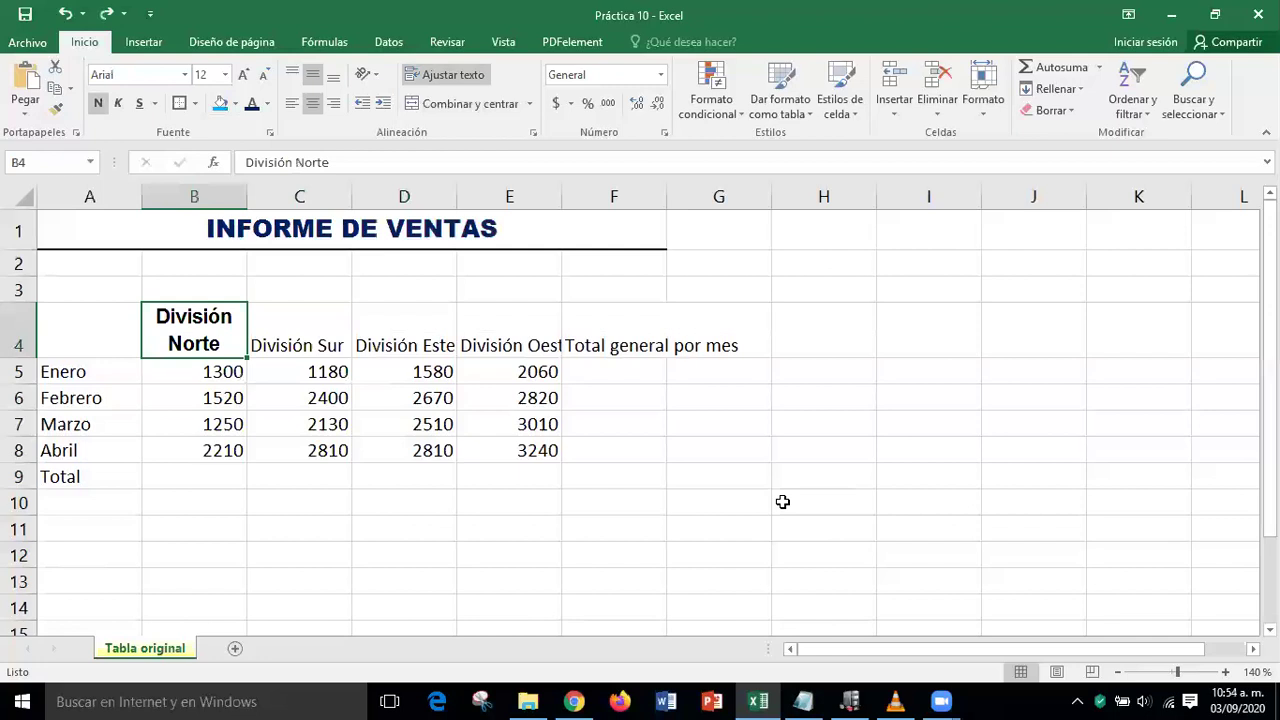
key(ctrl+z)
key(ctrl+z)
key(ctrl+z)
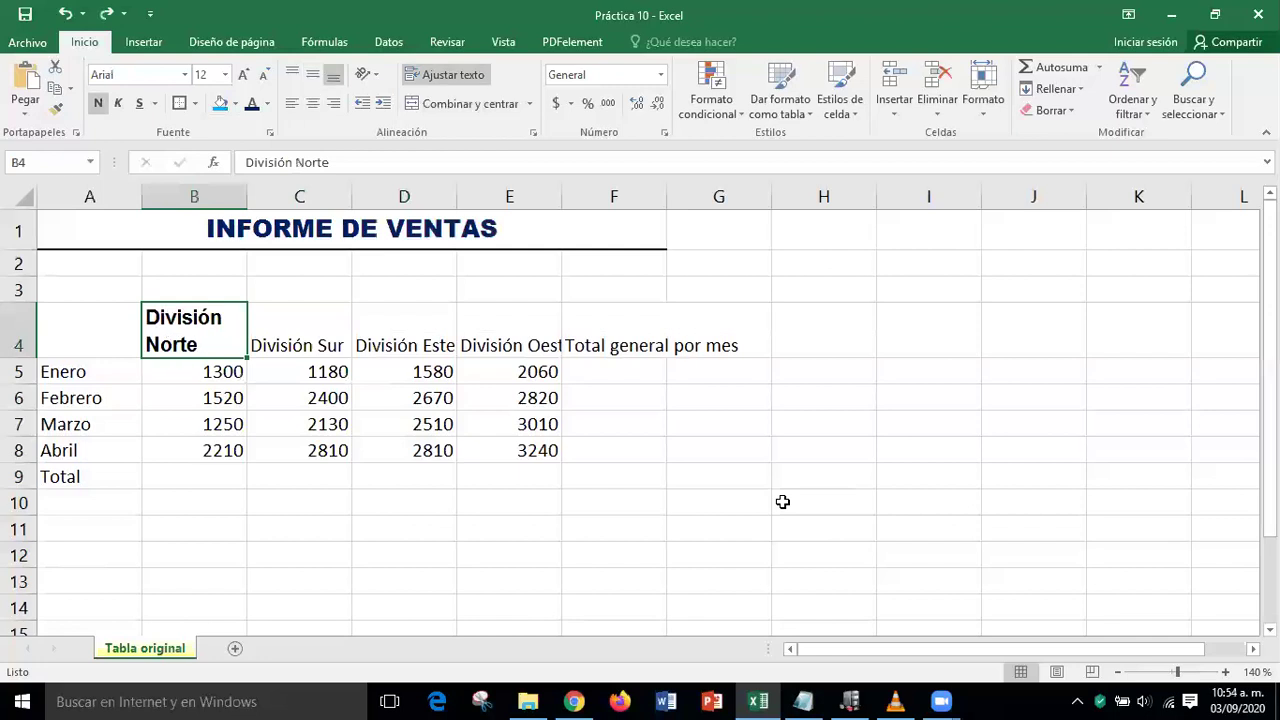
click(782, 501)
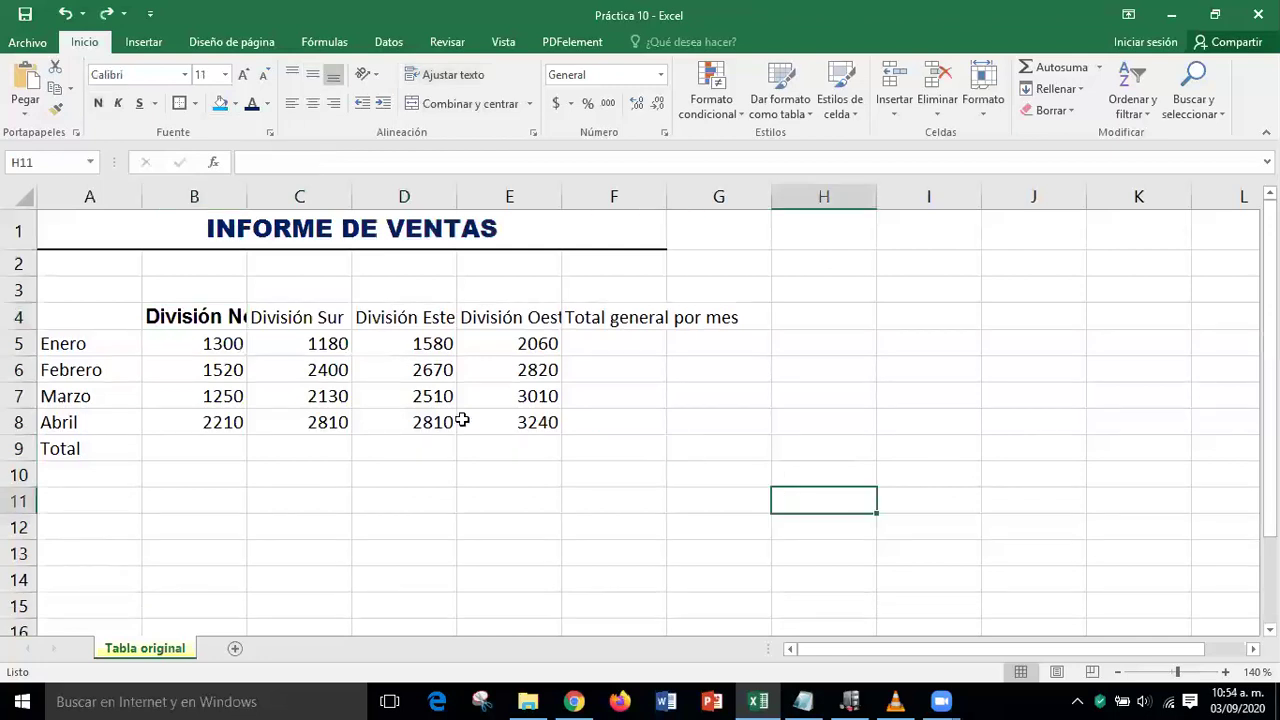
Wrap the División Norte header text in B4 and center it horizontally and vertically
click(214, 318)
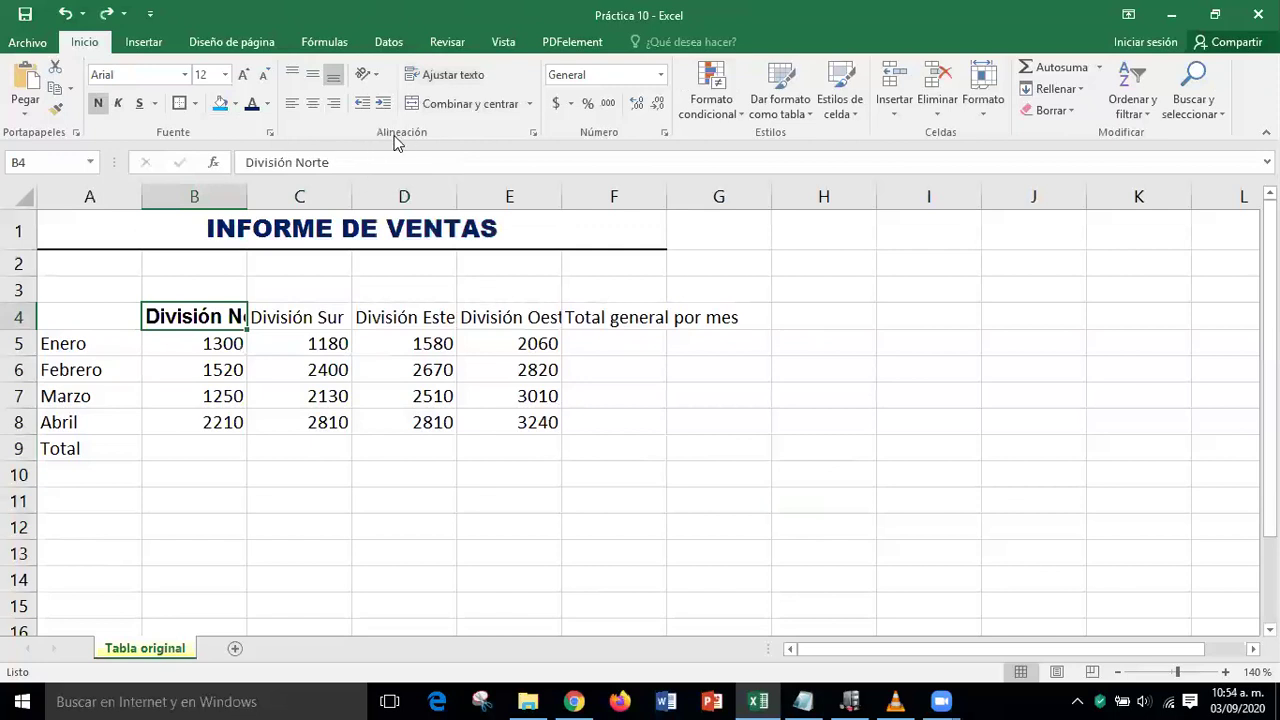
click(449, 77)
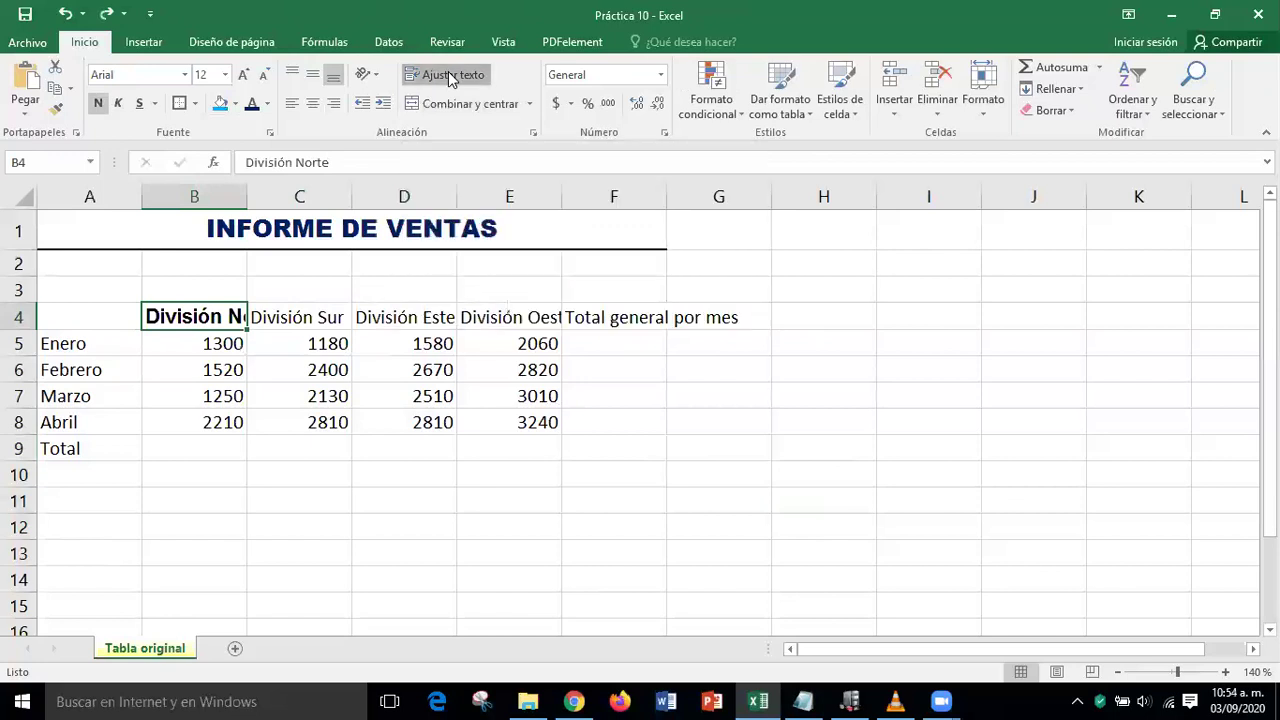
click(313, 103)
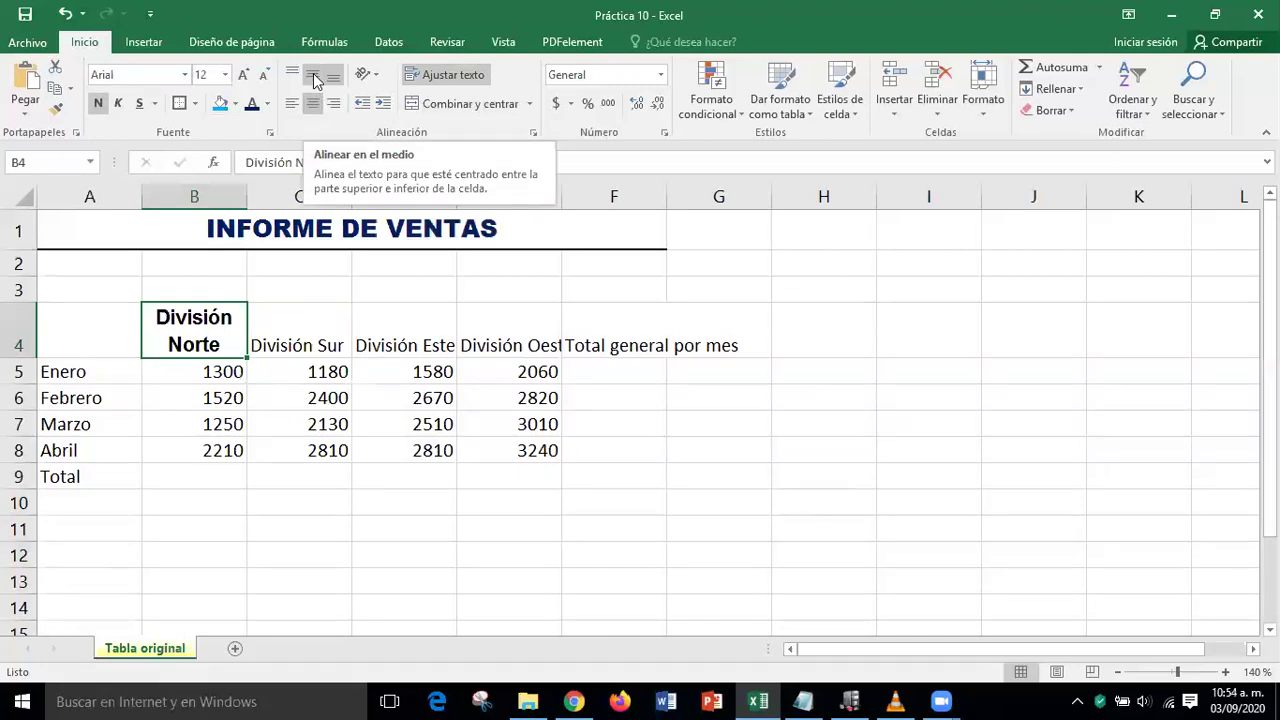
click(316, 80)
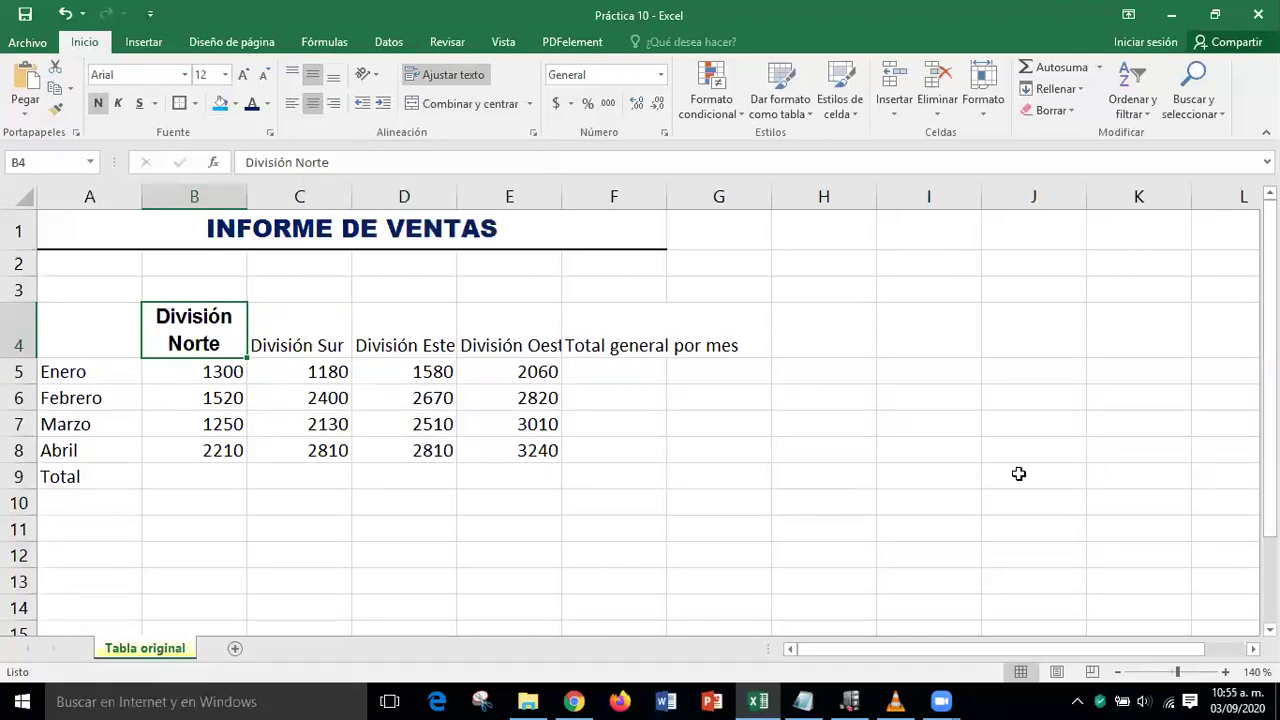
Give the División Norte header cell B4 a thick outside border and a standard light blue fill
click(197, 104)
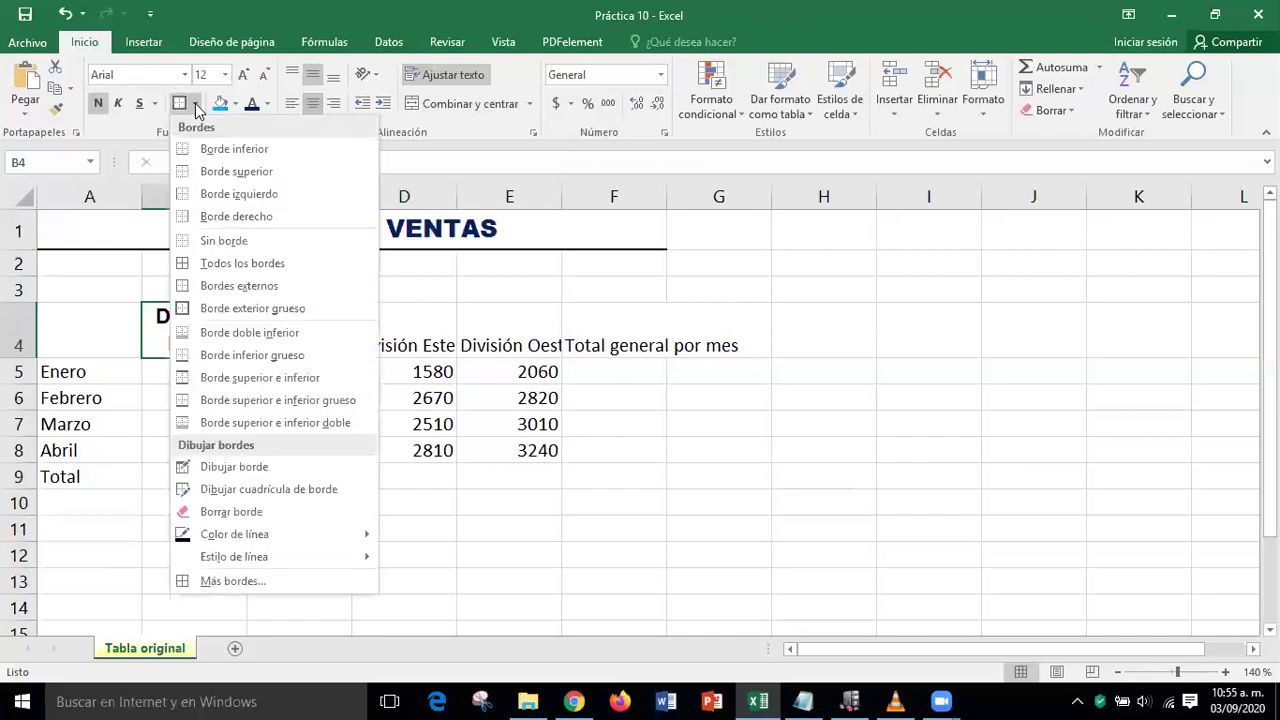
click(236, 310)
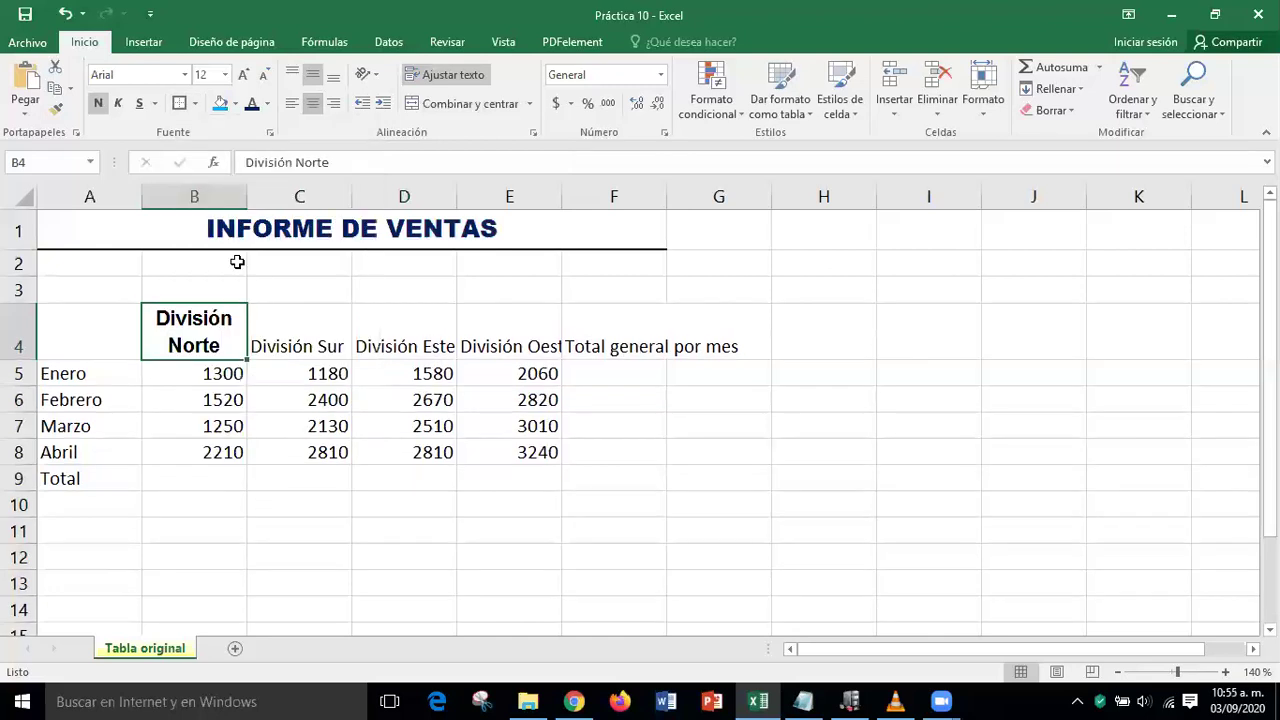
click(235, 104)
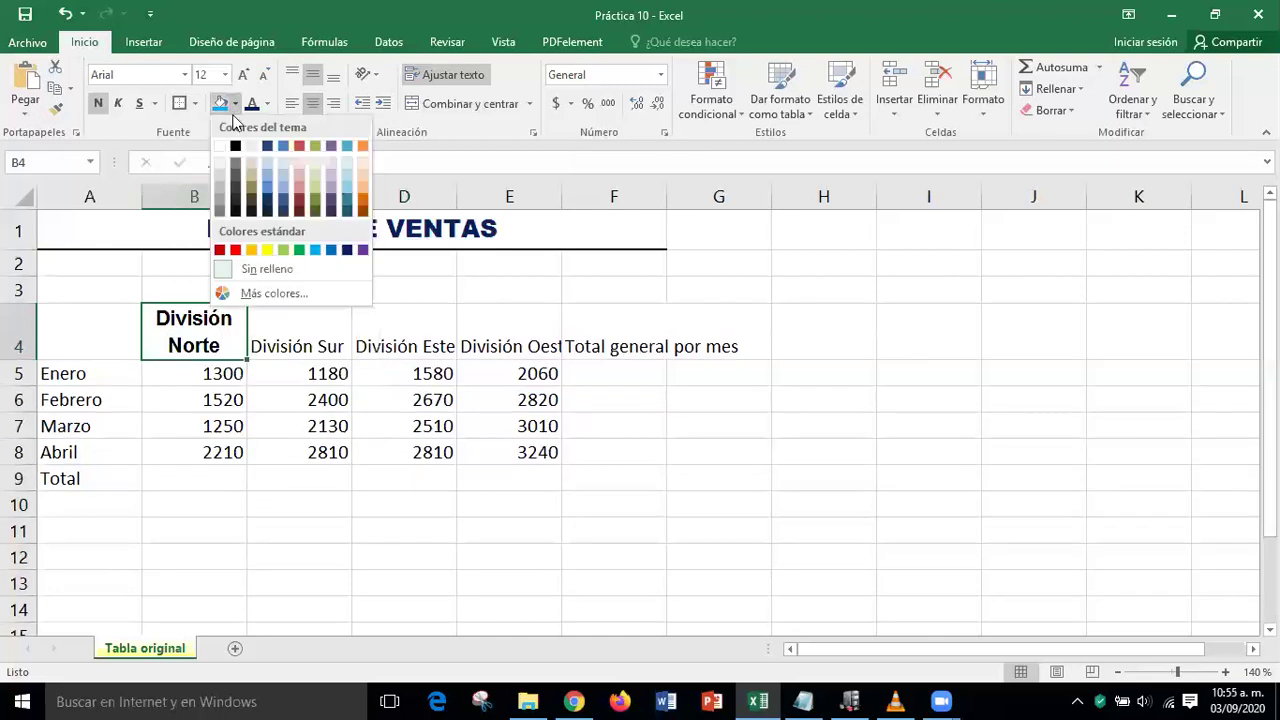
click(316, 252)
click(847, 543)
click(231, 335)
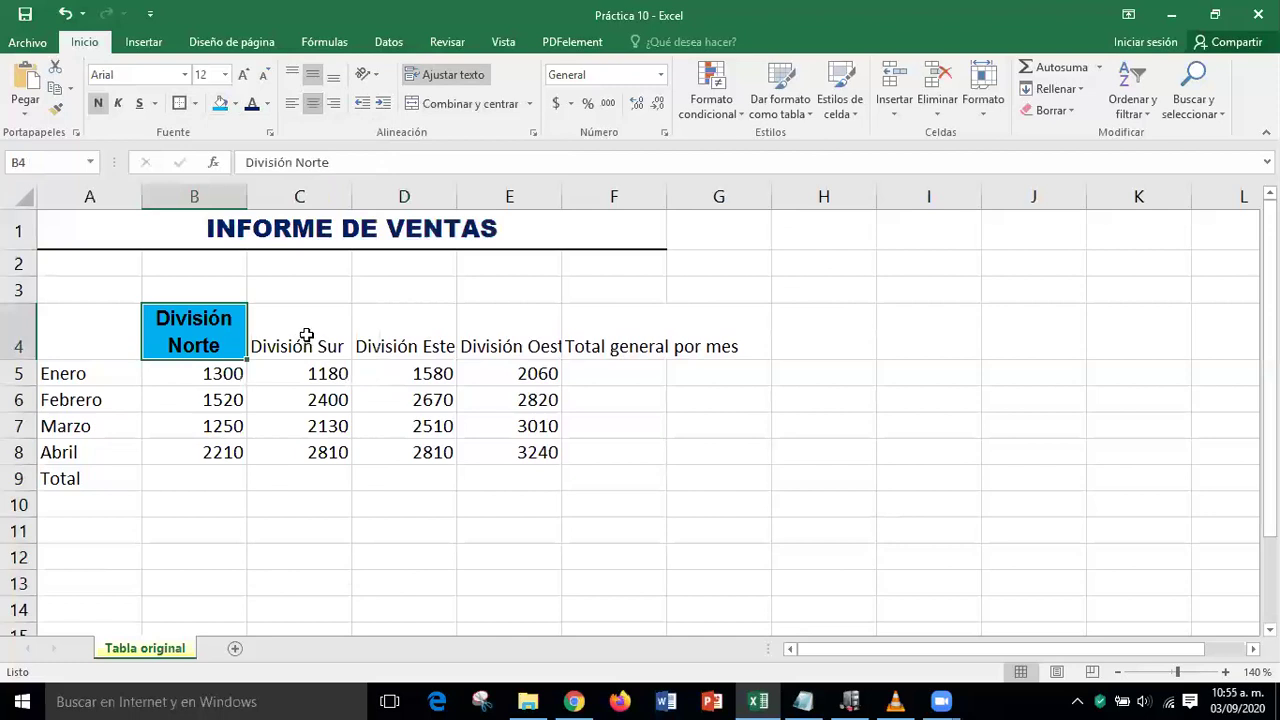
click(446, 289)
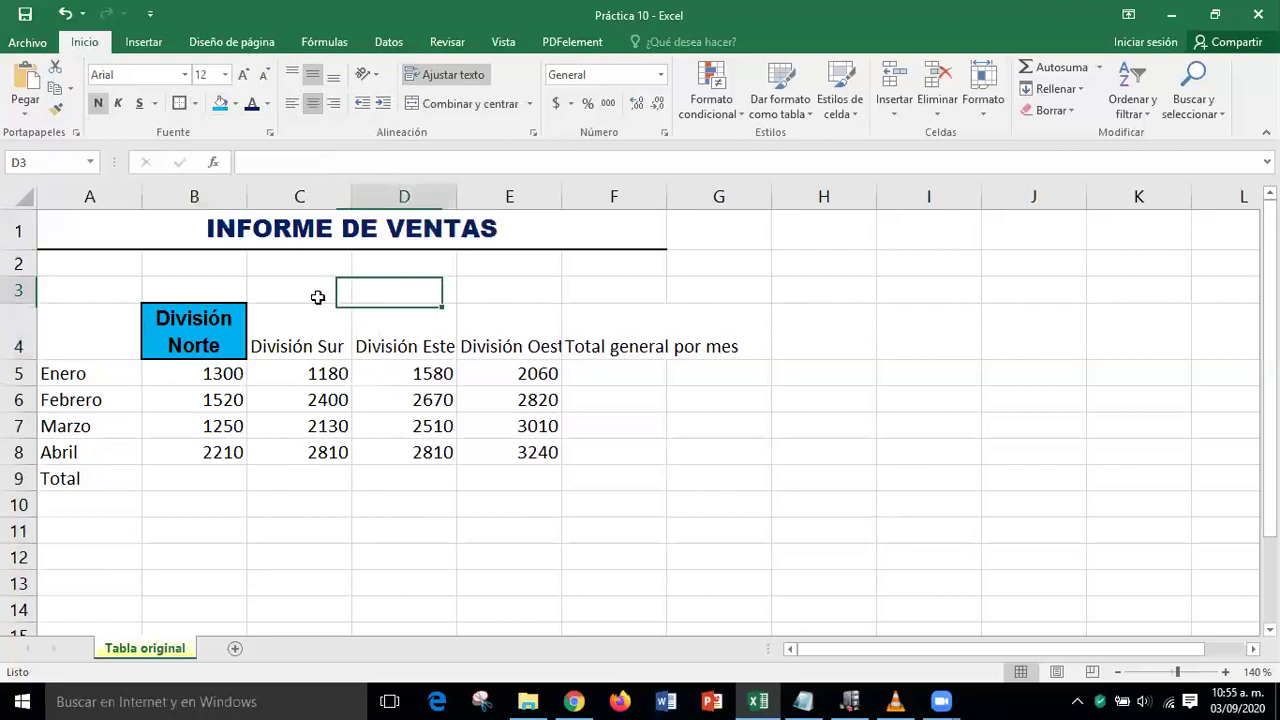
Copy the División Norte header's formatting onto the other column headers, C4 through F4
click(210, 322)
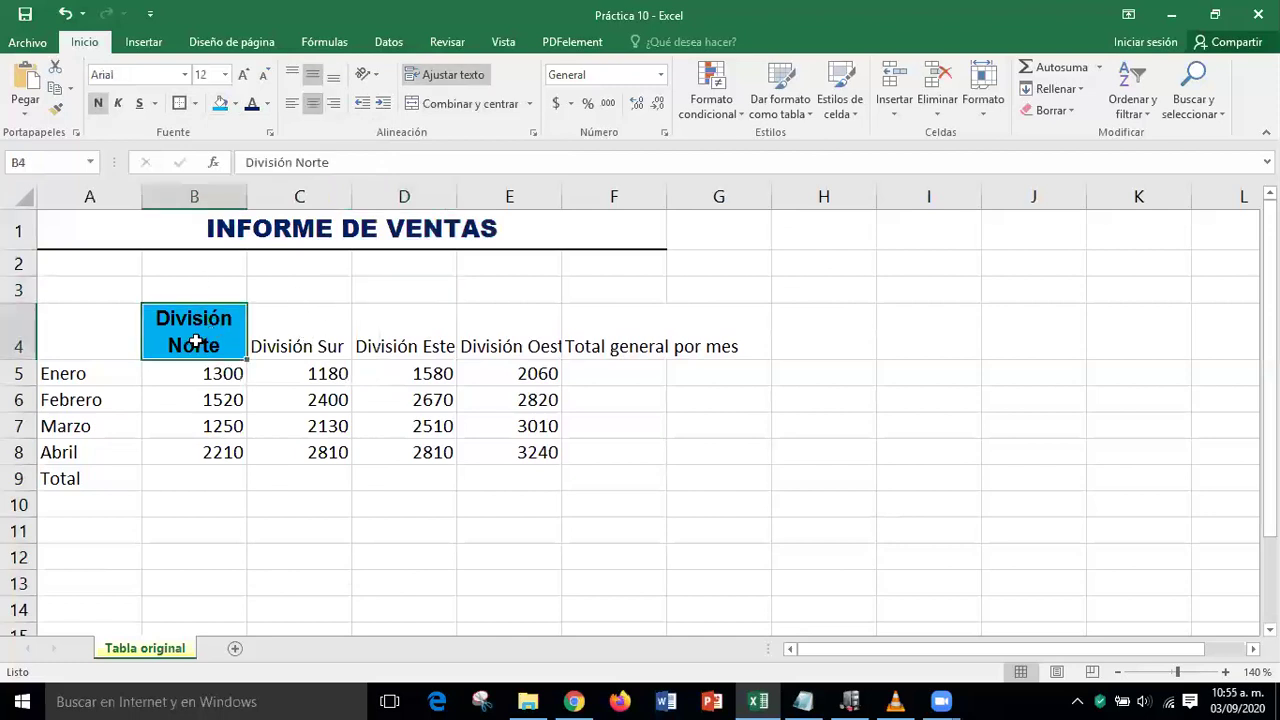
click(55, 116)
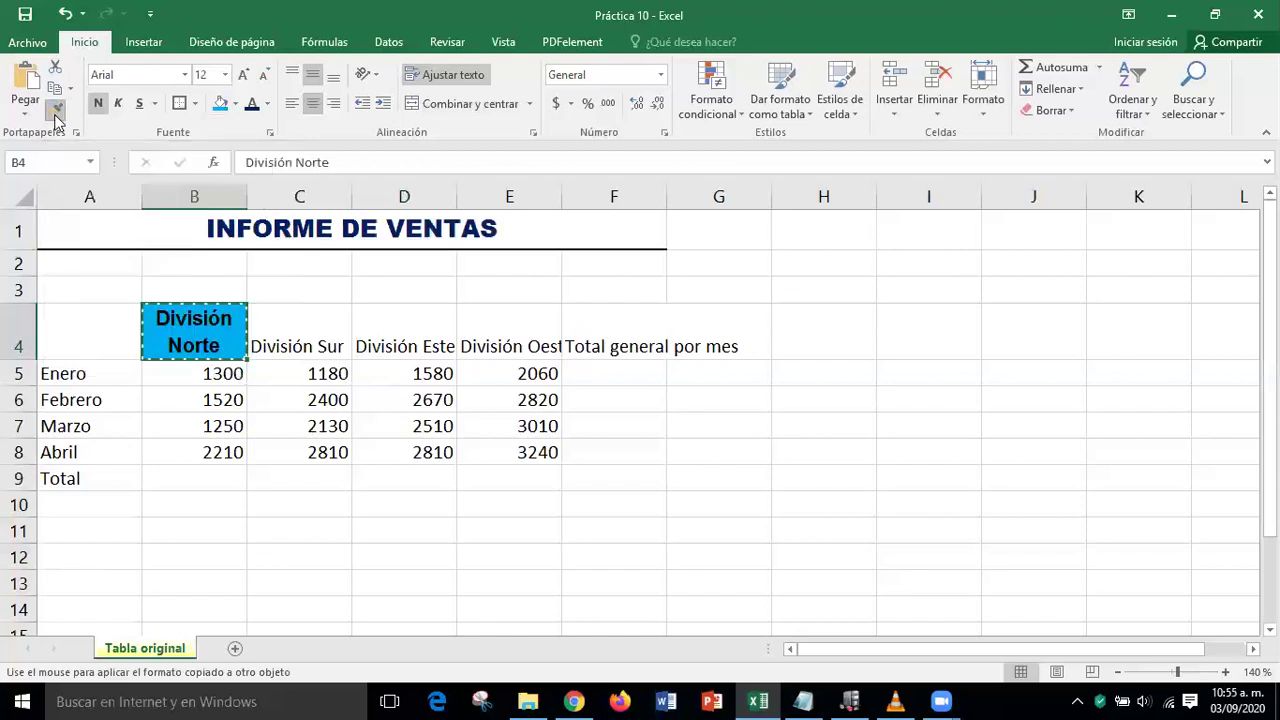
click(307, 328)
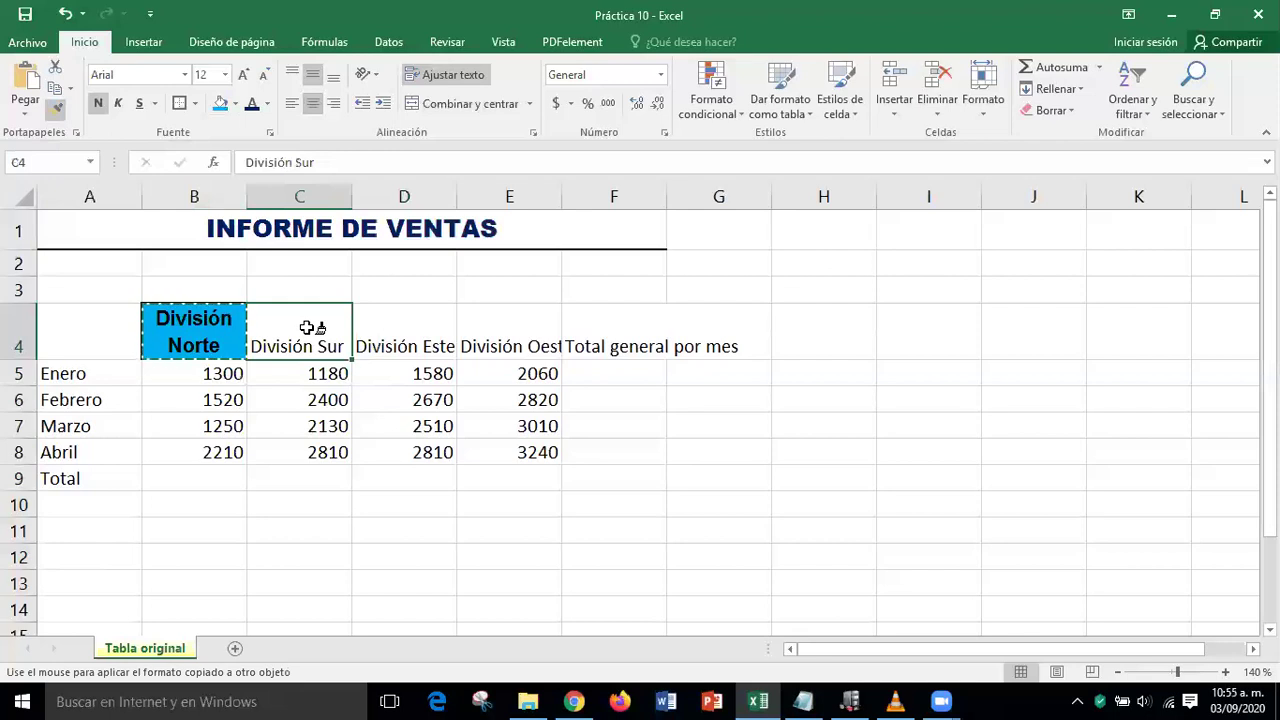
drag(307, 328, 600, 333)
click(975, 436)
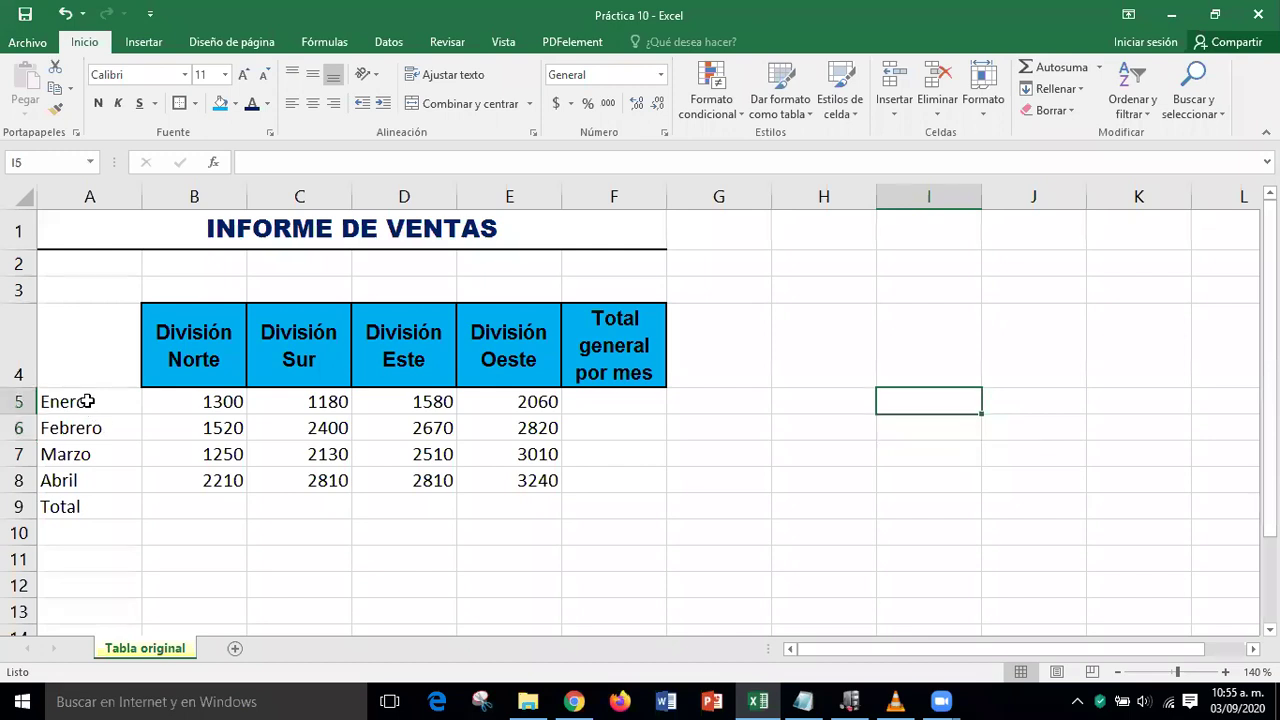
Set the Enero label in A5 to Arial, size 12
click(88, 401)
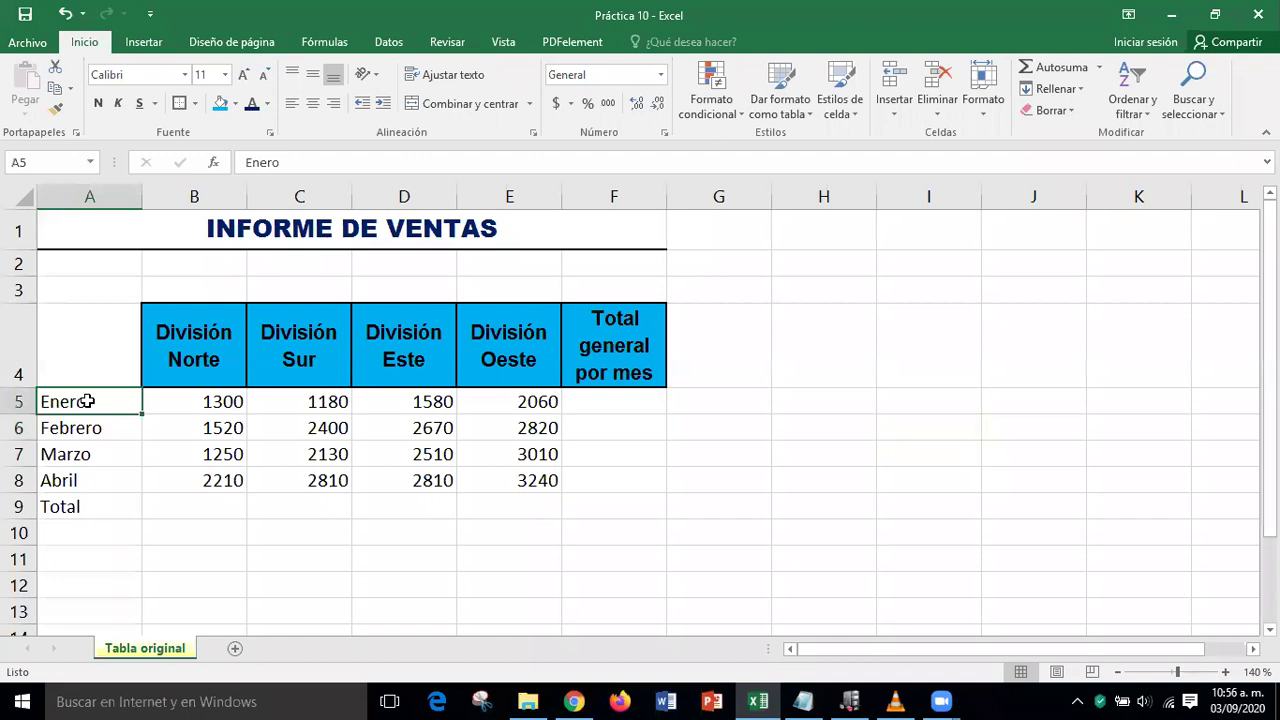
click(185, 75)
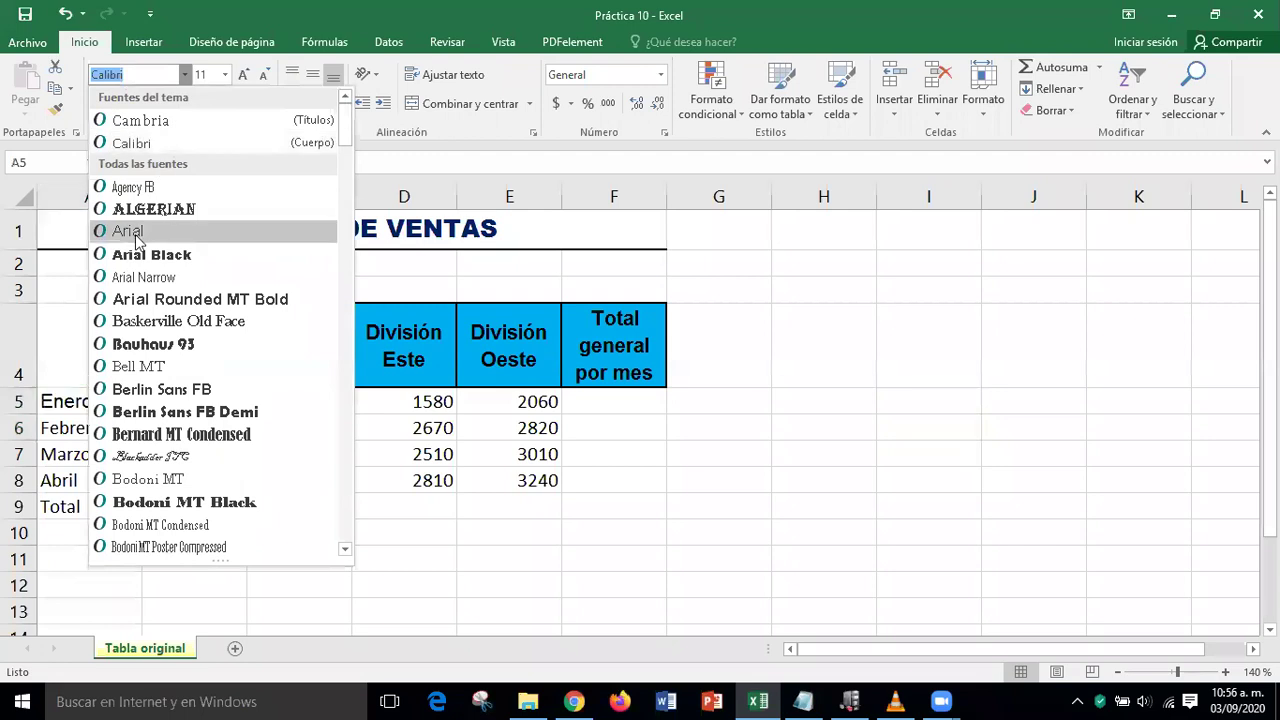
click(127, 231)
click(225, 75)
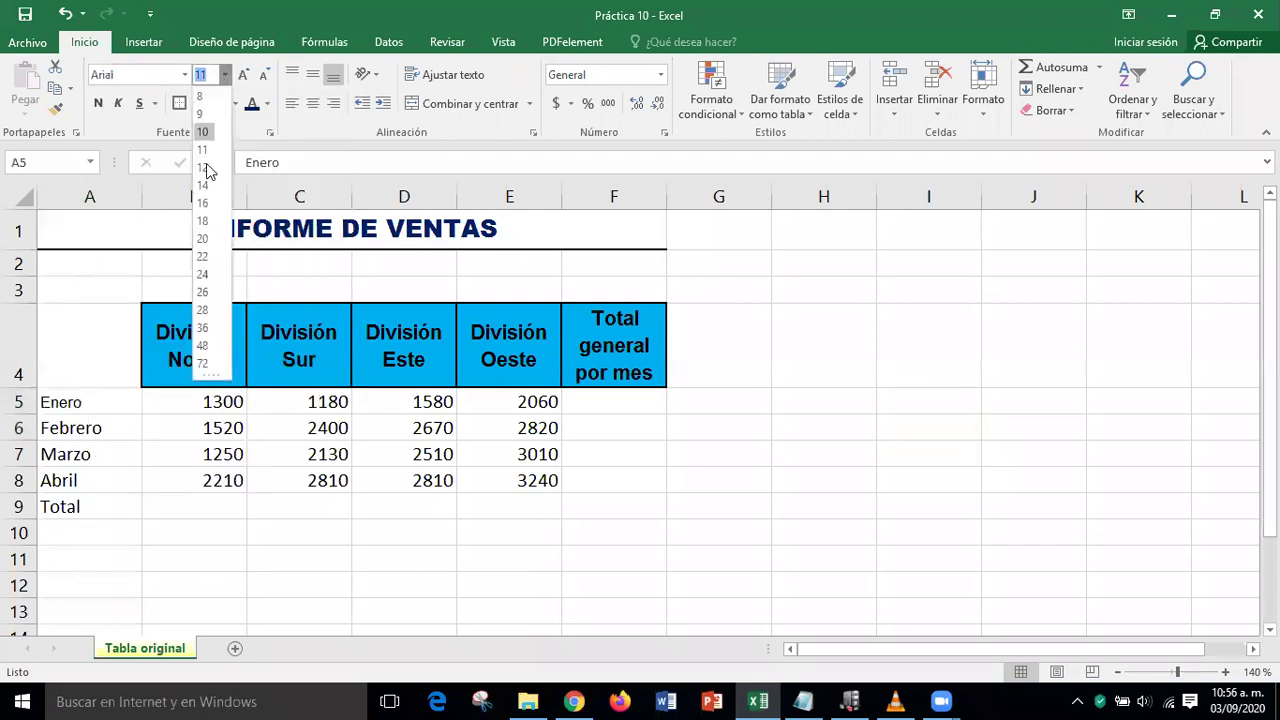
click(207, 168)
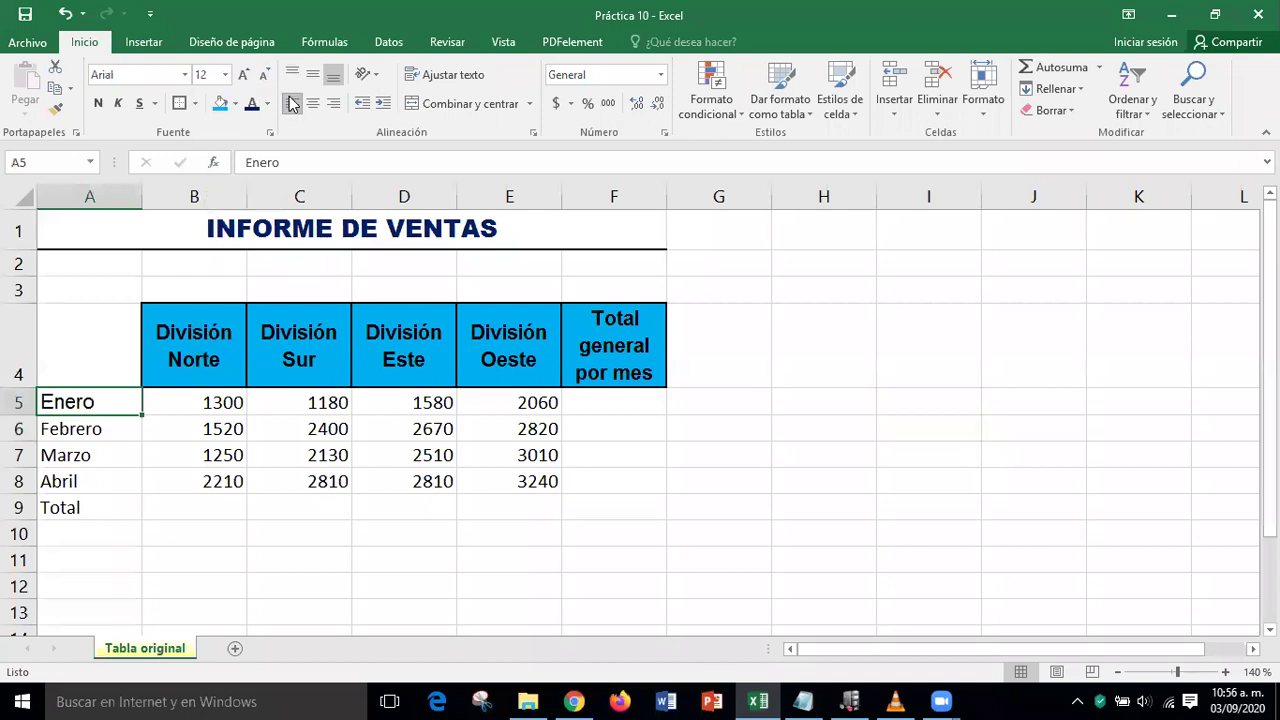
Give the Enero cell A5 a thick outside border and a standard light green fill
click(197, 104)
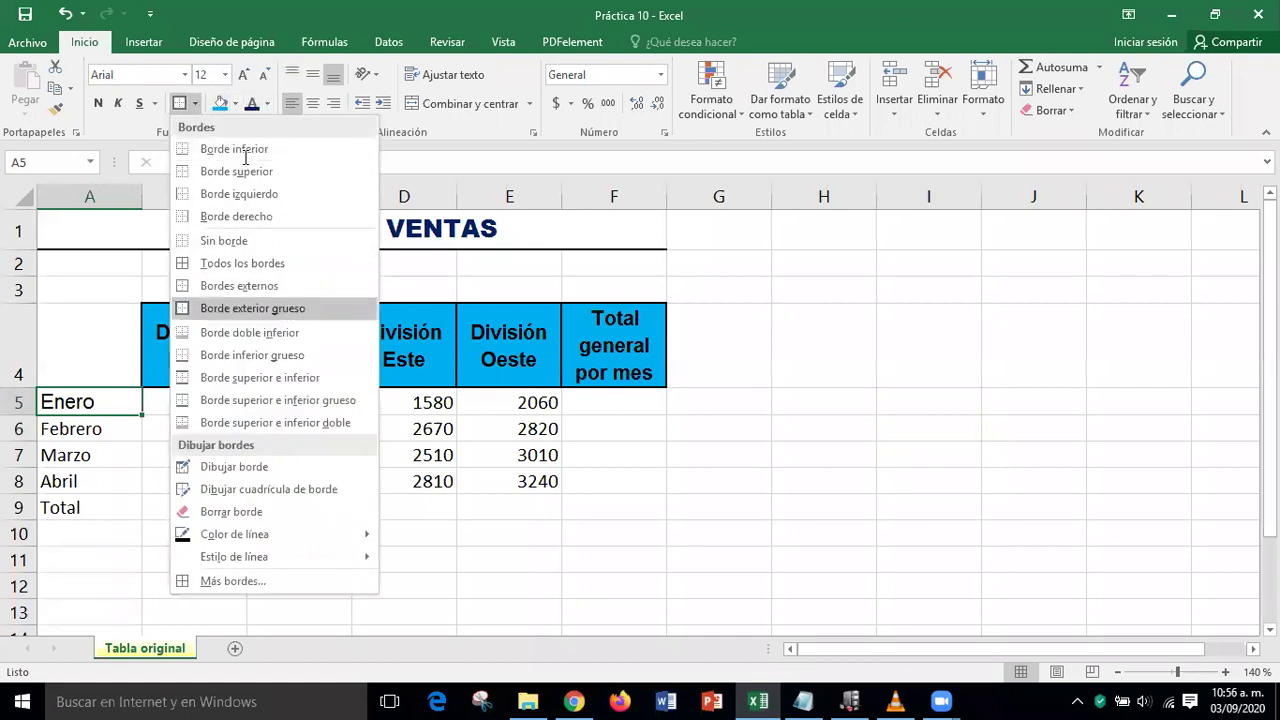
click(237, 106)
click(237, 106)
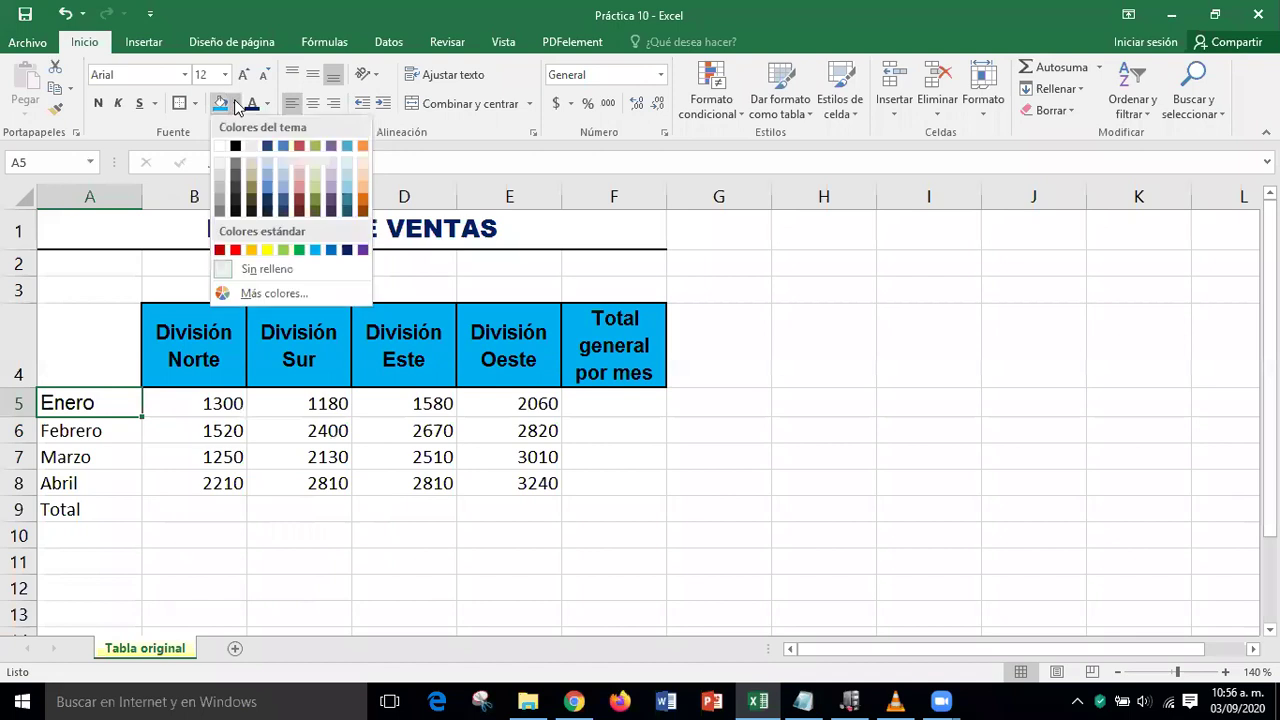
click(282, 249)
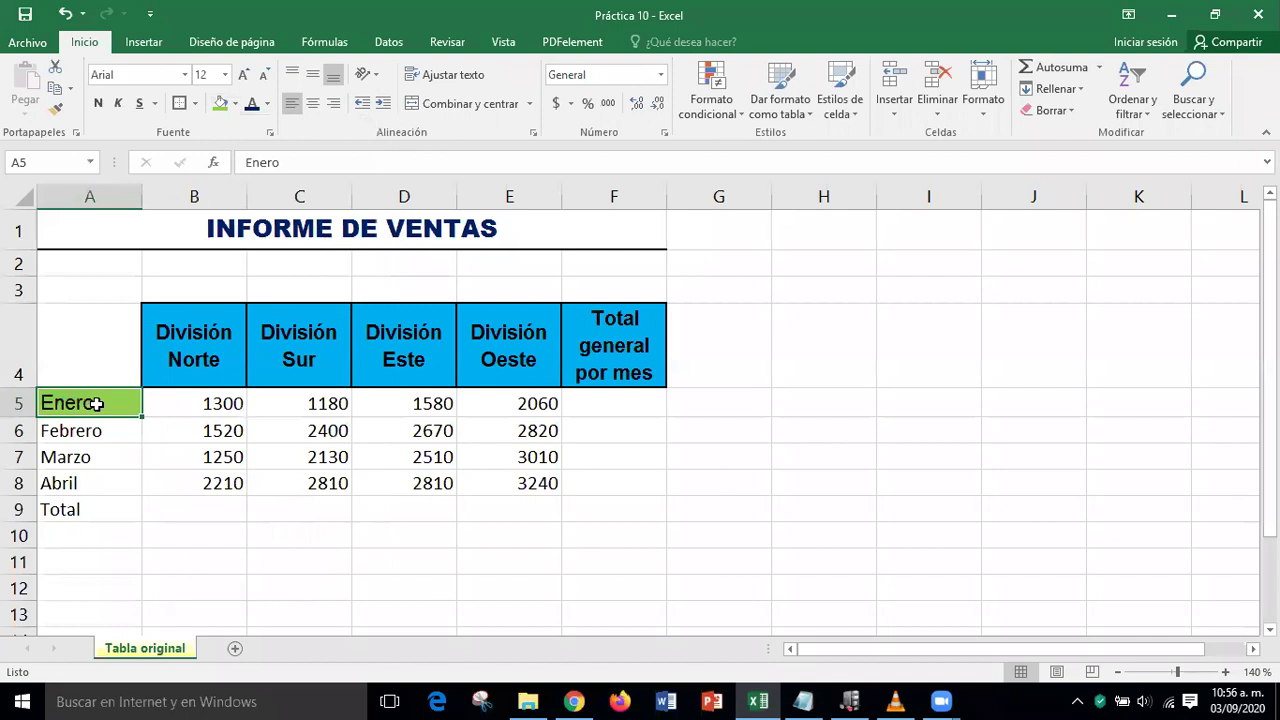
Copy the Enero cell's formatting onto the Febrero, Marzo, Abril and Total labels in A6:A9
click(58, 110)
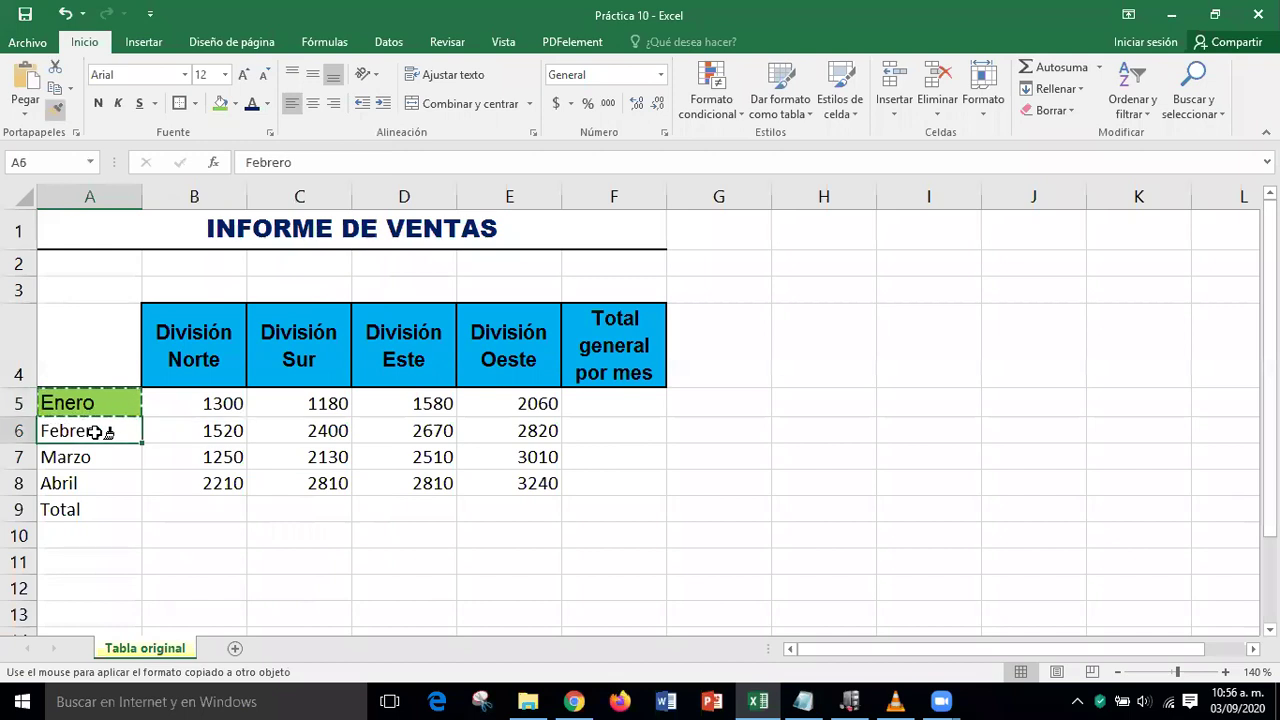
drag(94, 432, 97, 505)
click(724, 432)
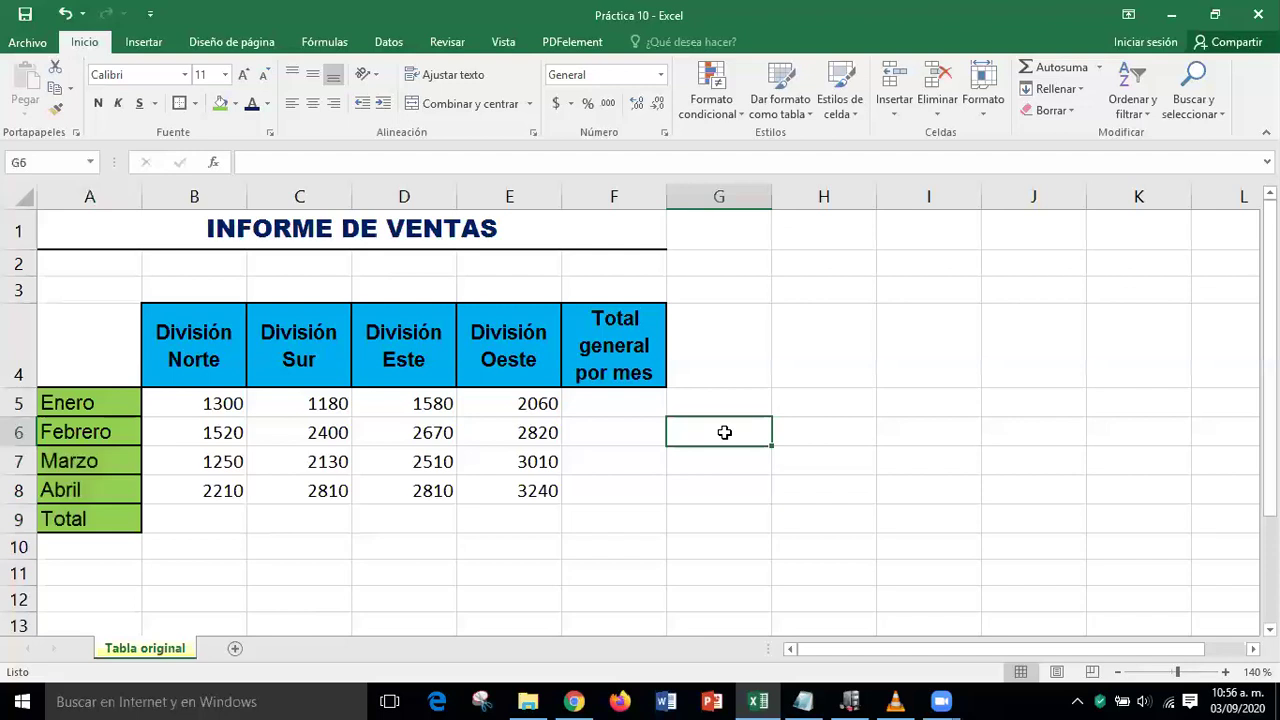
Set the table's data range B5:F9 to Arial, size 12
click(183, 405)
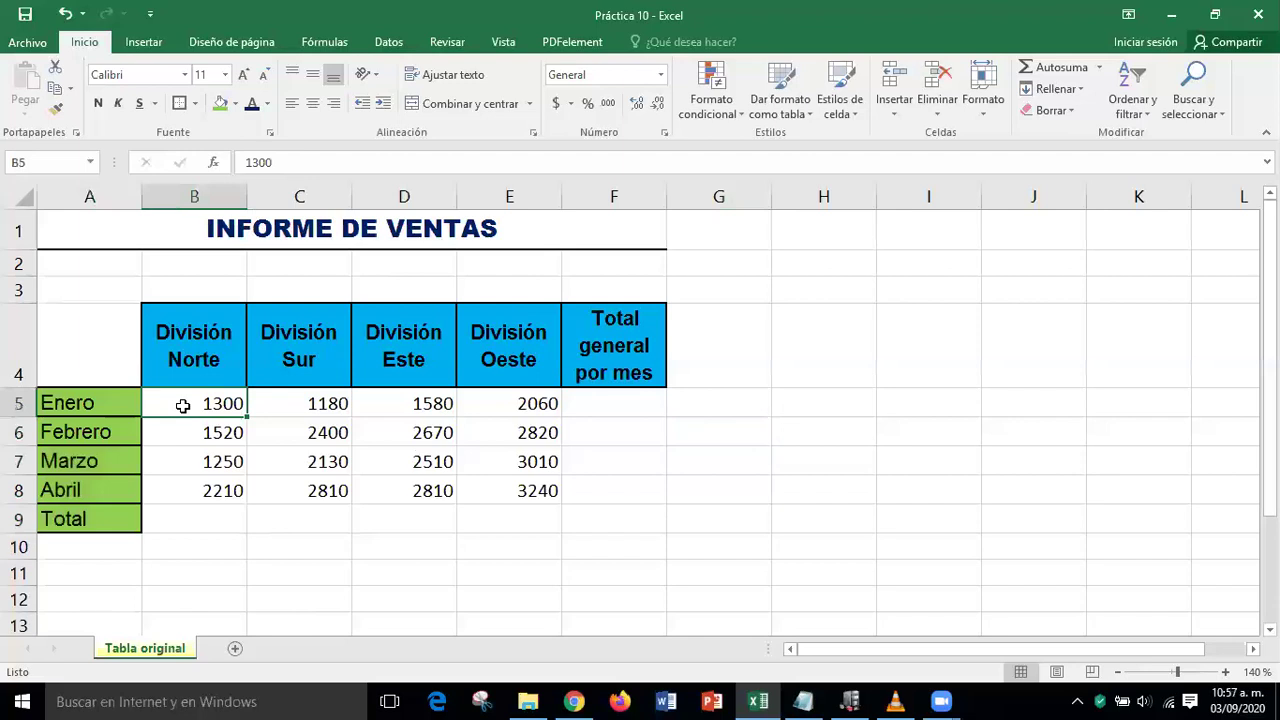
drag(183, 405, 613, 508)
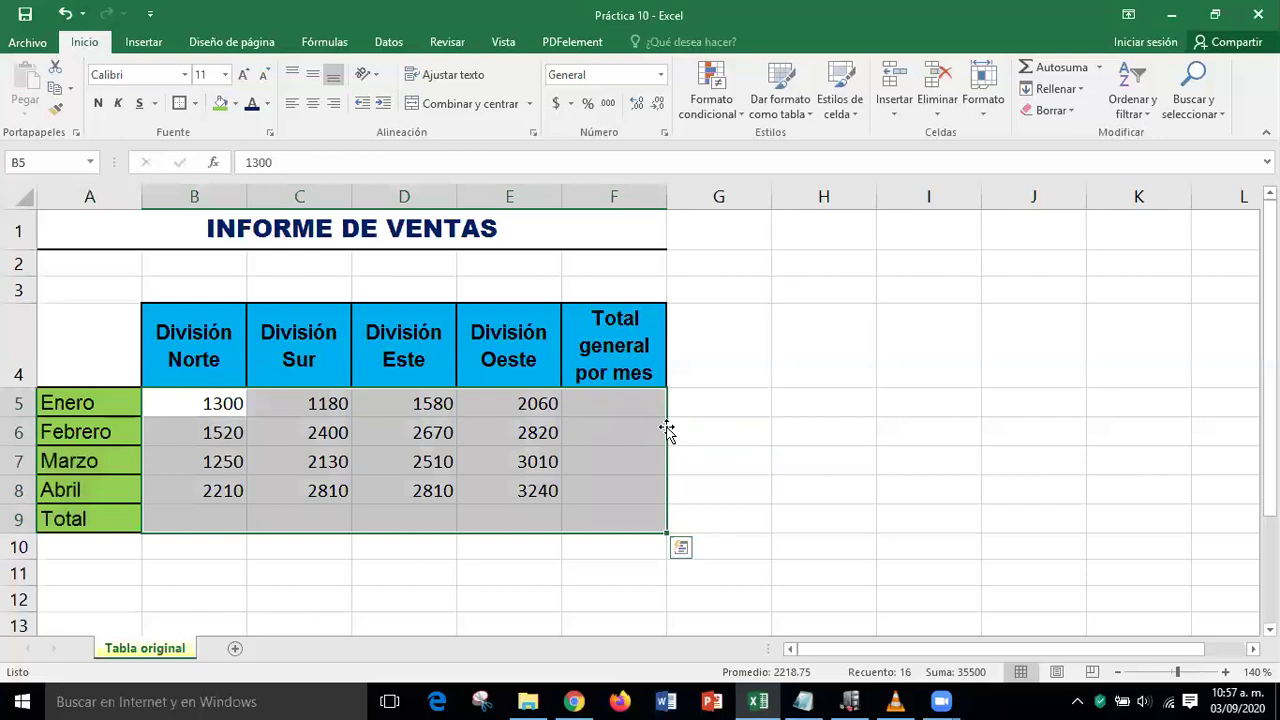
click(184, 74)
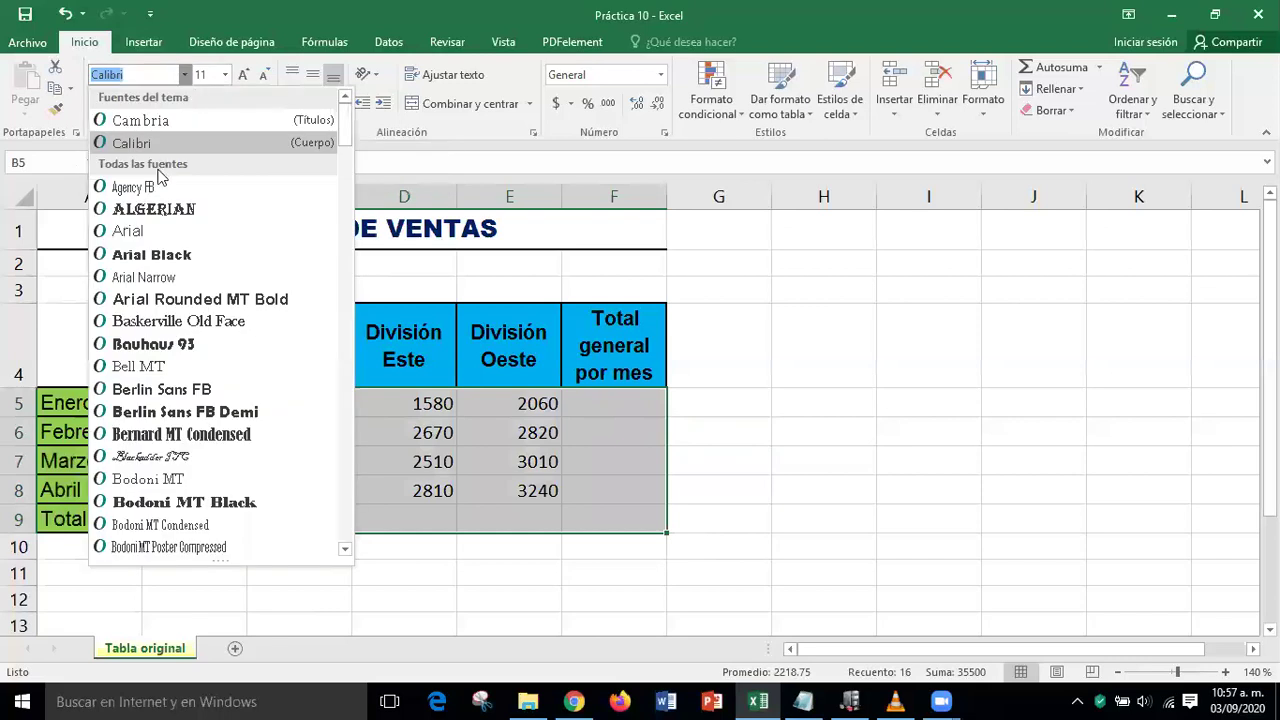
click(226, 75)
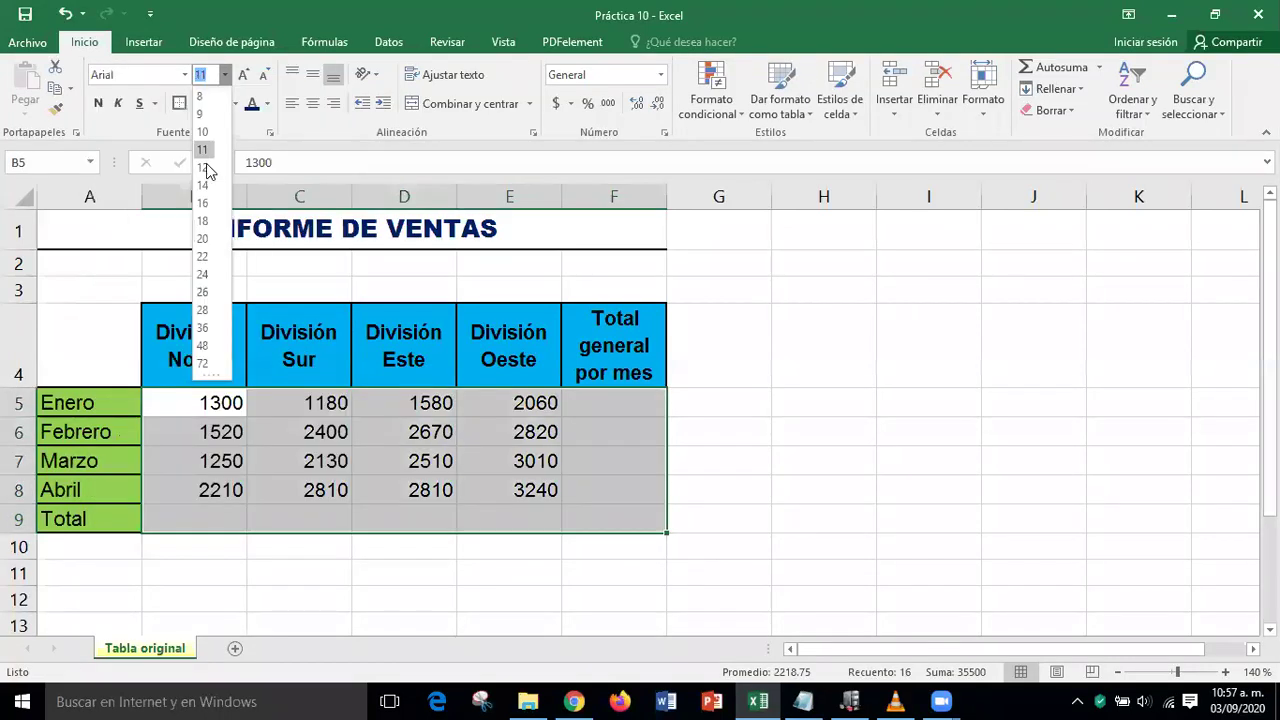
click(205, 163)
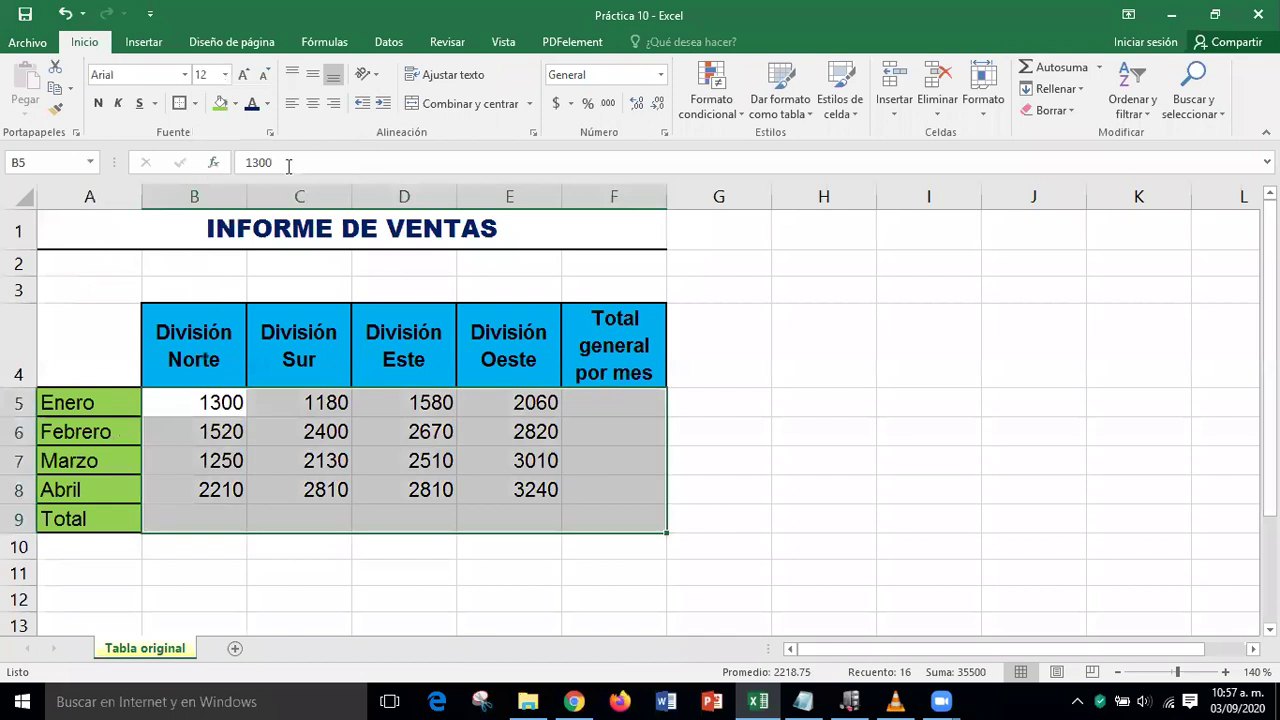
Center the data range B5:F9 horizontally and apply all borders to its cells
click(313, 104)
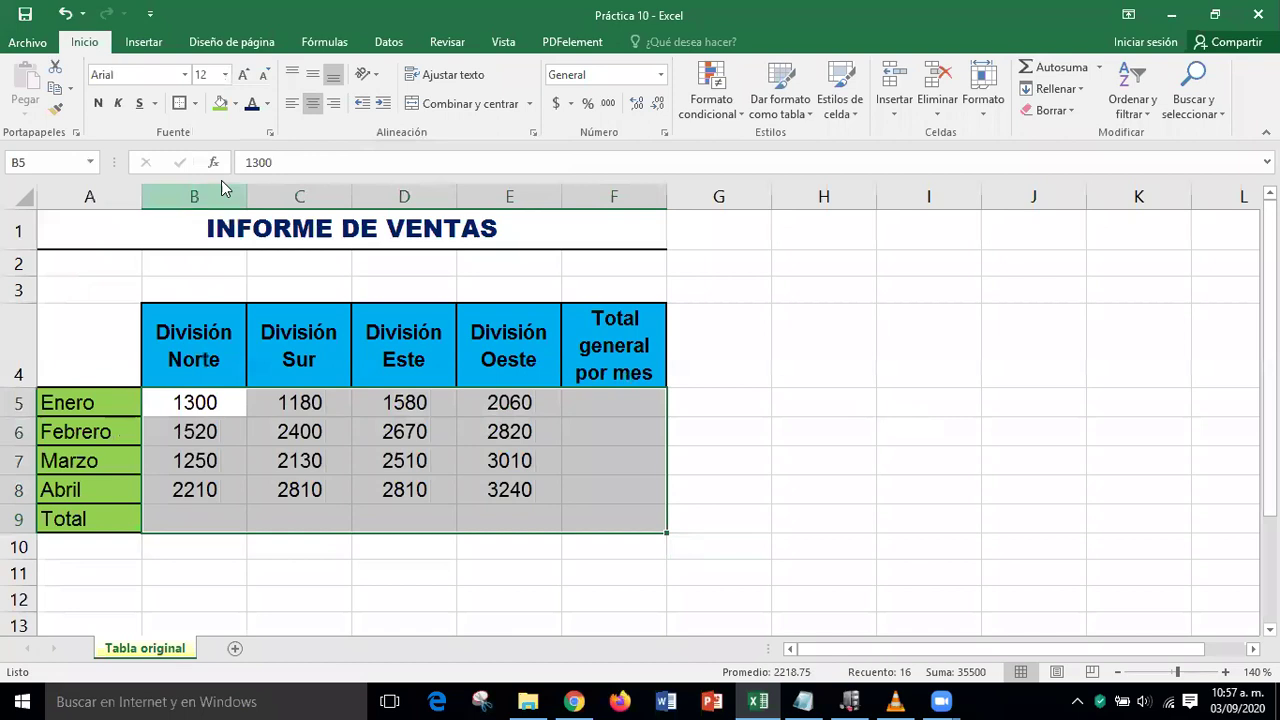
click(196, 104)
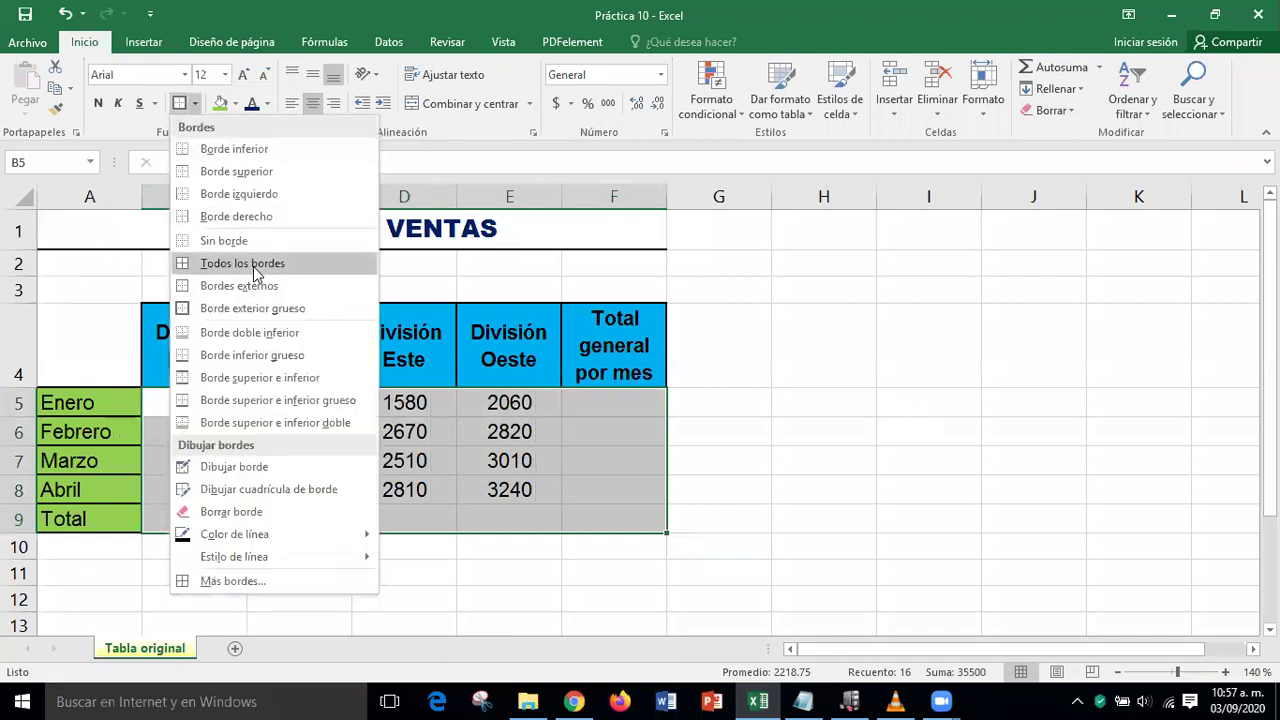
click(251, 263)
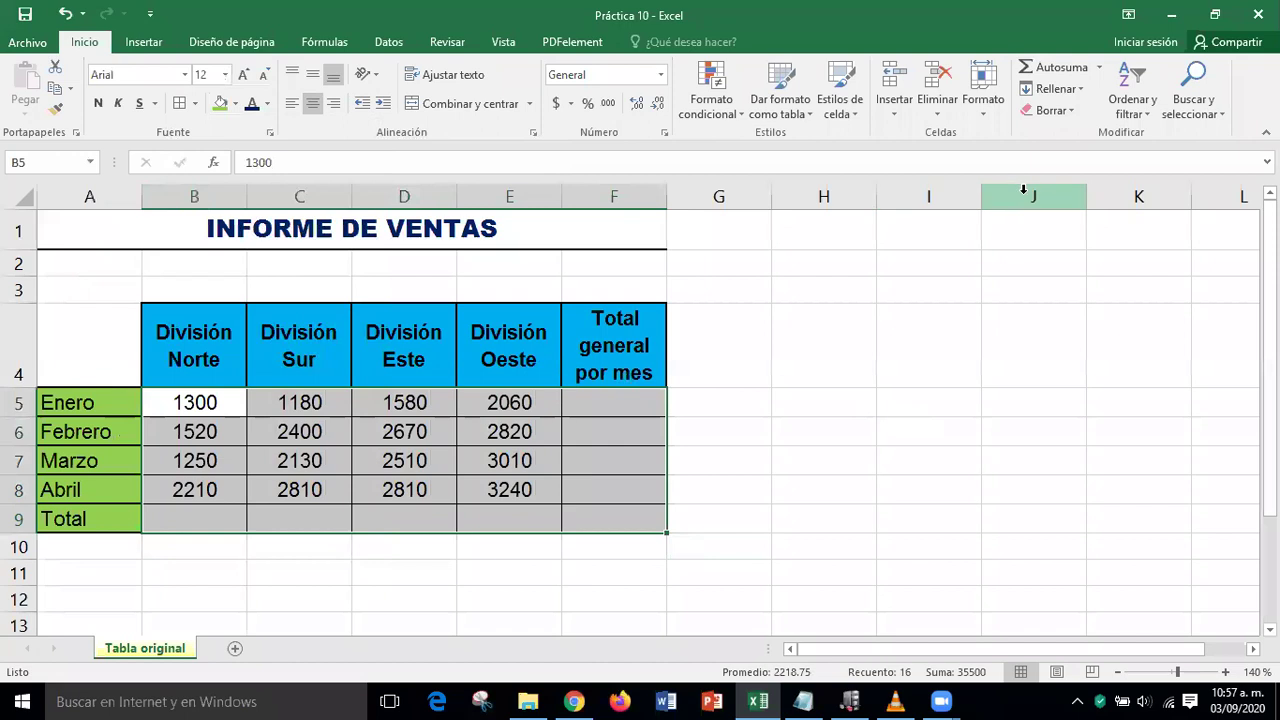
Format the data range B5:F9 as currency (Moneda) with the $ symbol and 0 decimal places
click(981, 105)
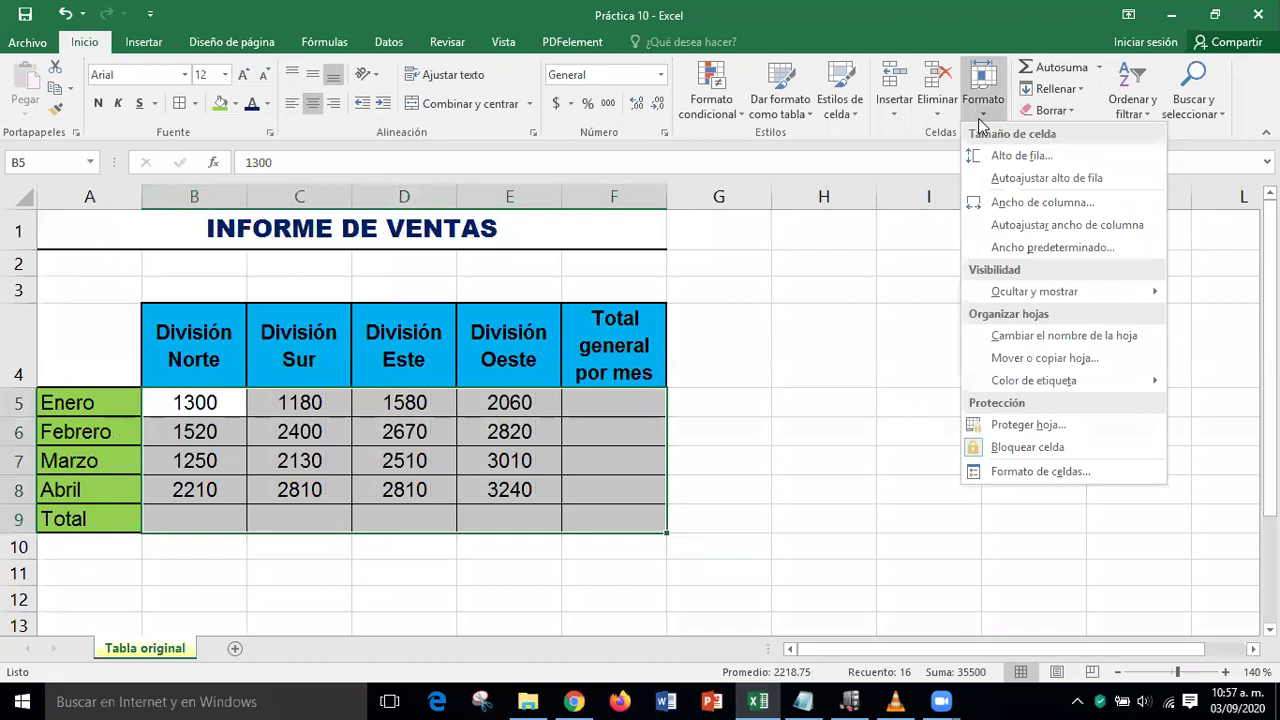
click(1017, 474)
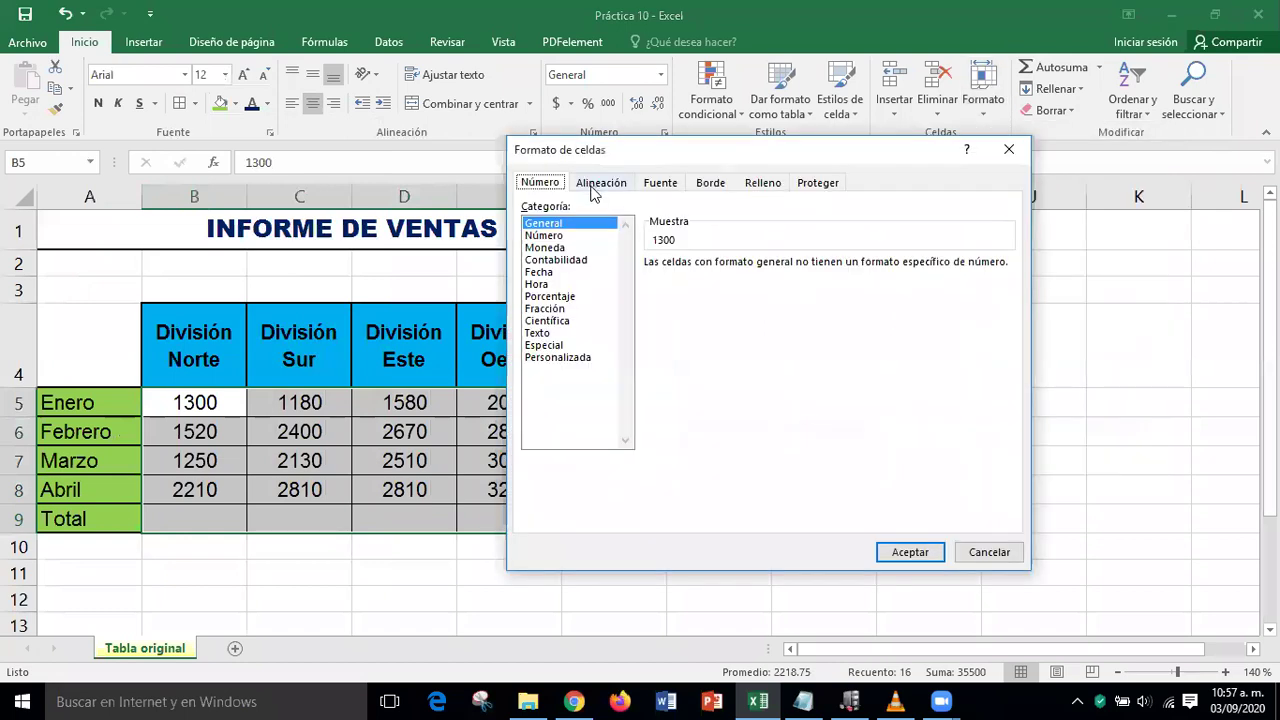
click(553, 250)
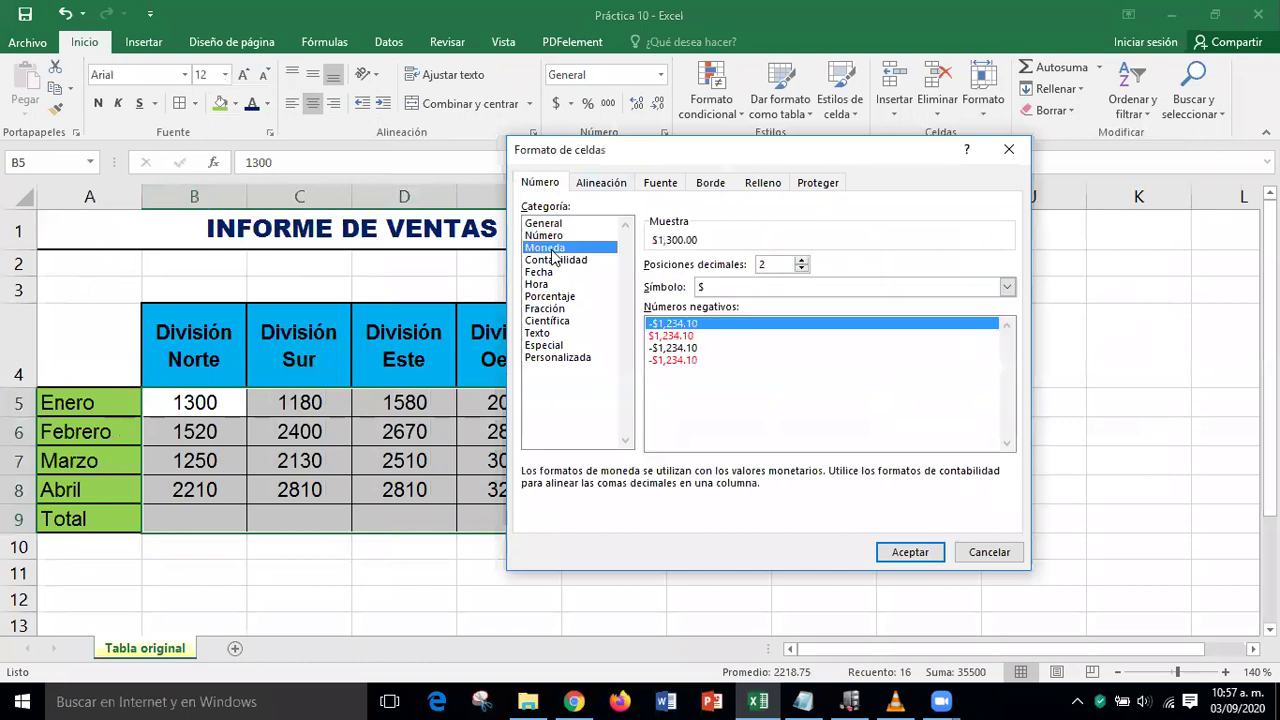
click(801, 268)
click(801, 268)
click(910, 552)
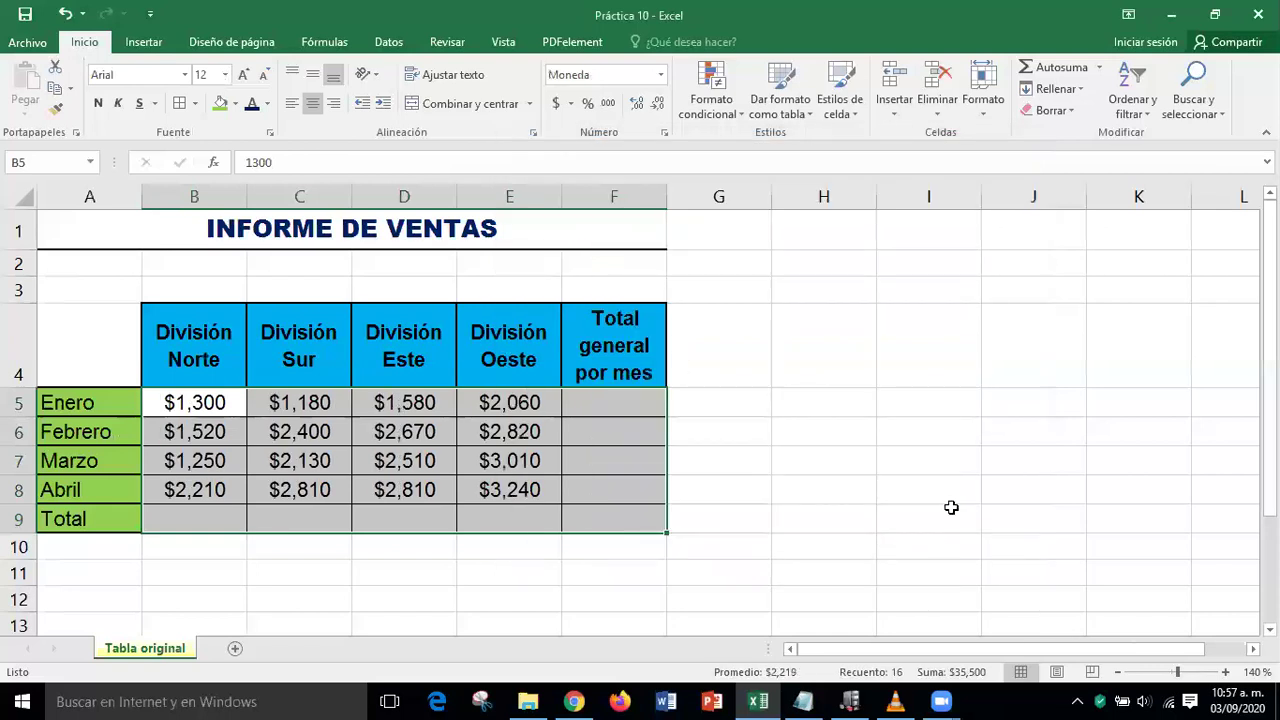
click(951, 508)
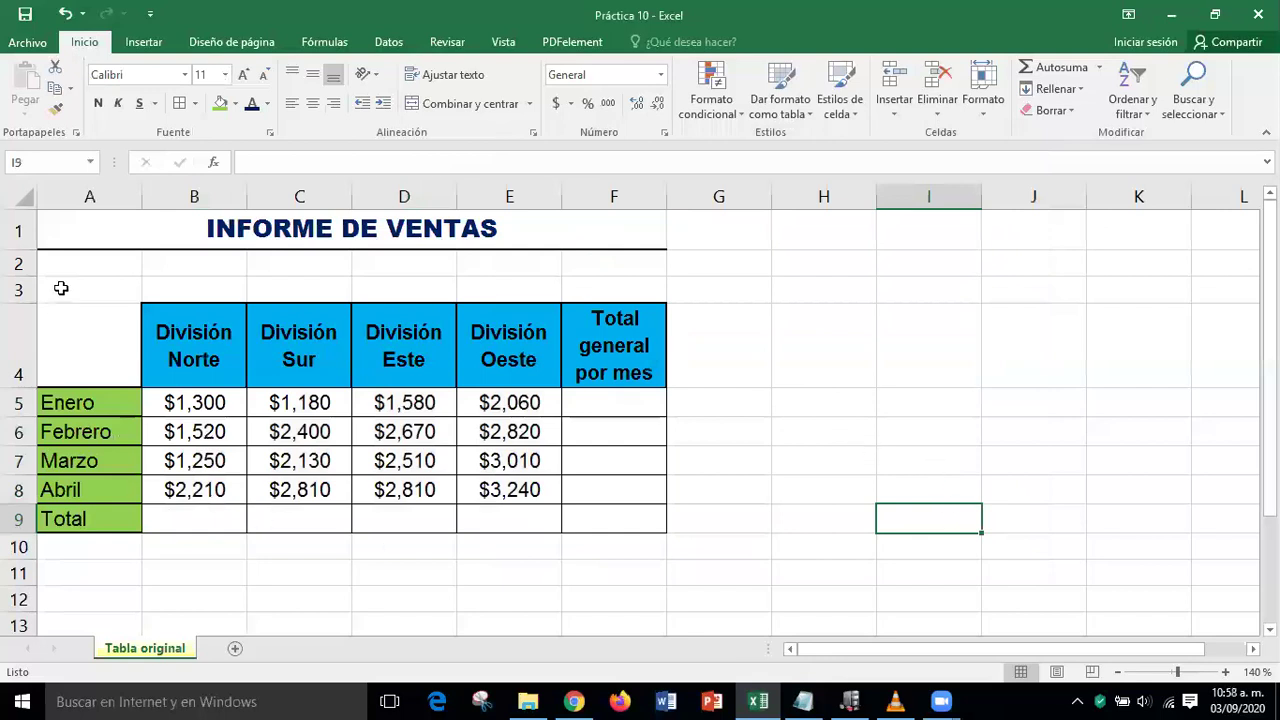
Set the width of column A to 20.86
click(89, 196)
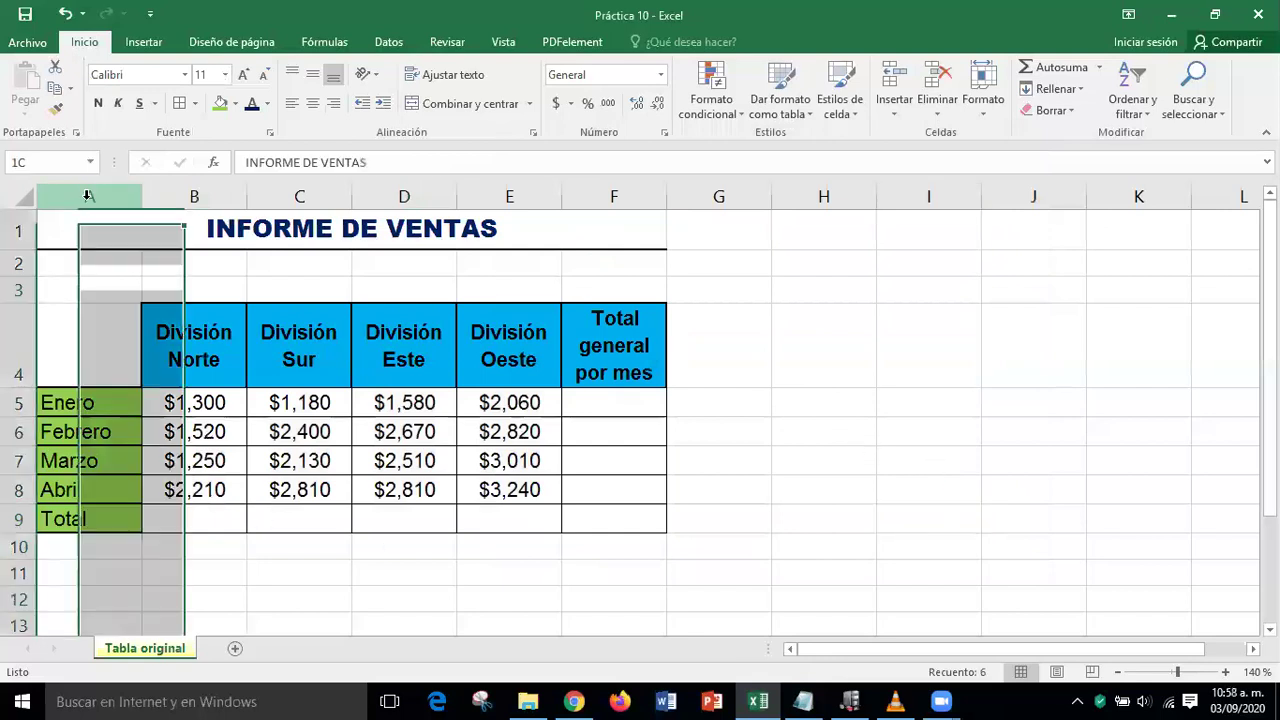
click(991, 111)
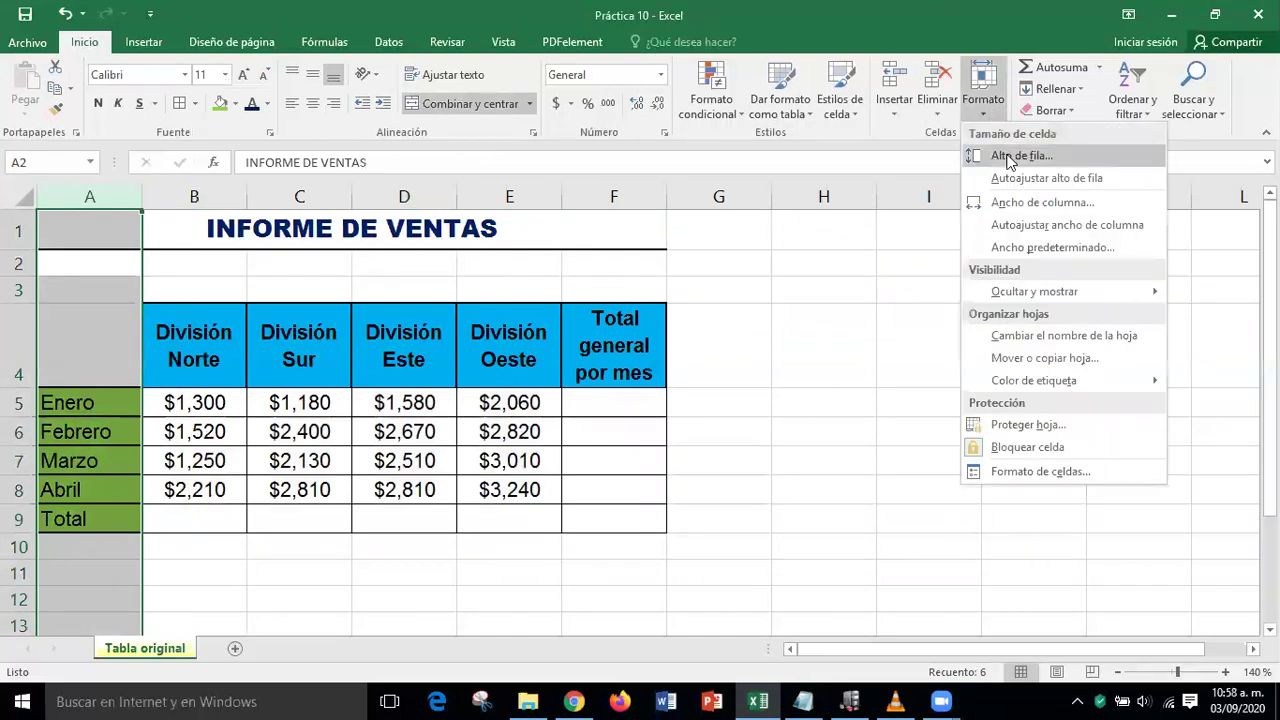
click(1020, 203)
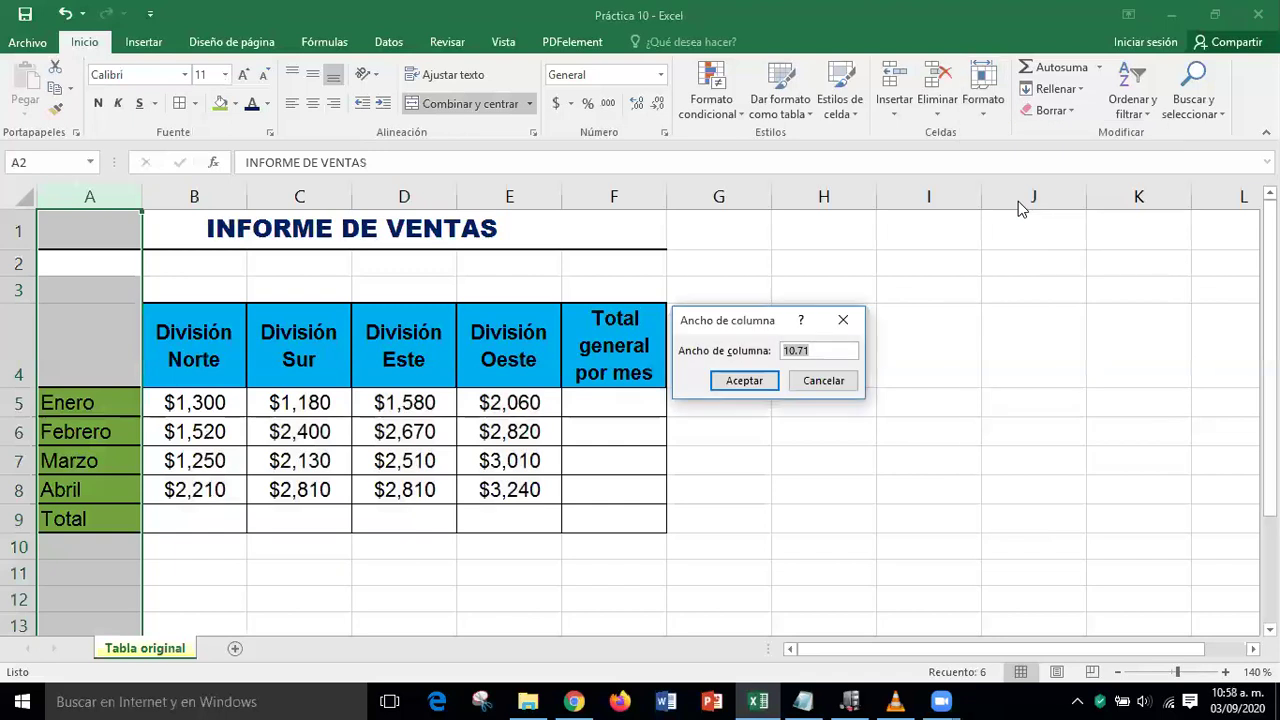
text(20.86)
click(741, 381)
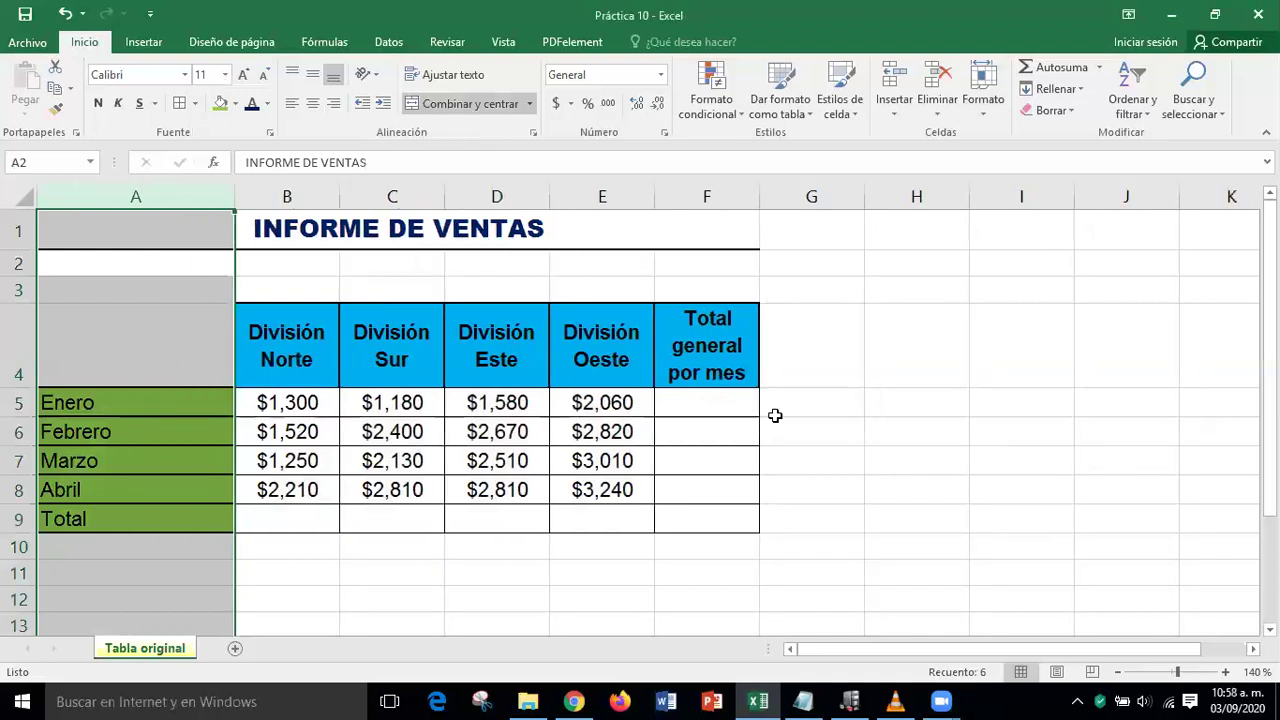
click(934, 455)
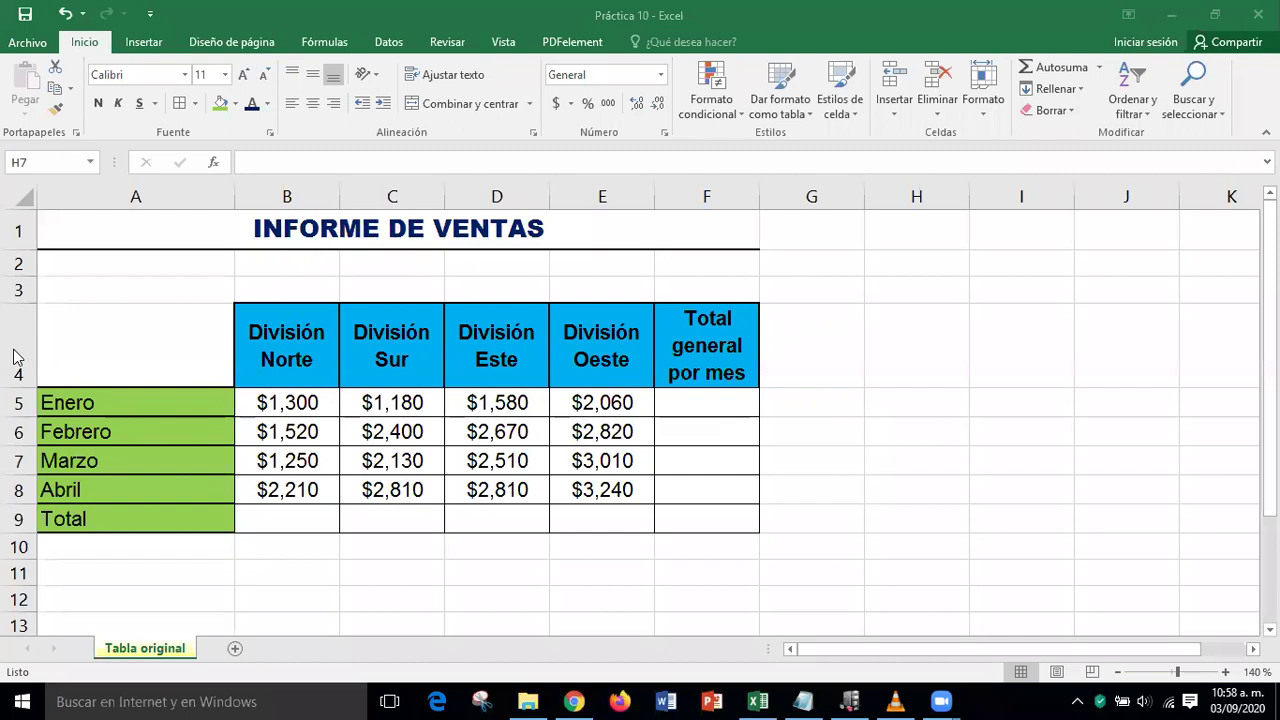
Set the height of header row 4 to 25
click(101, 345)
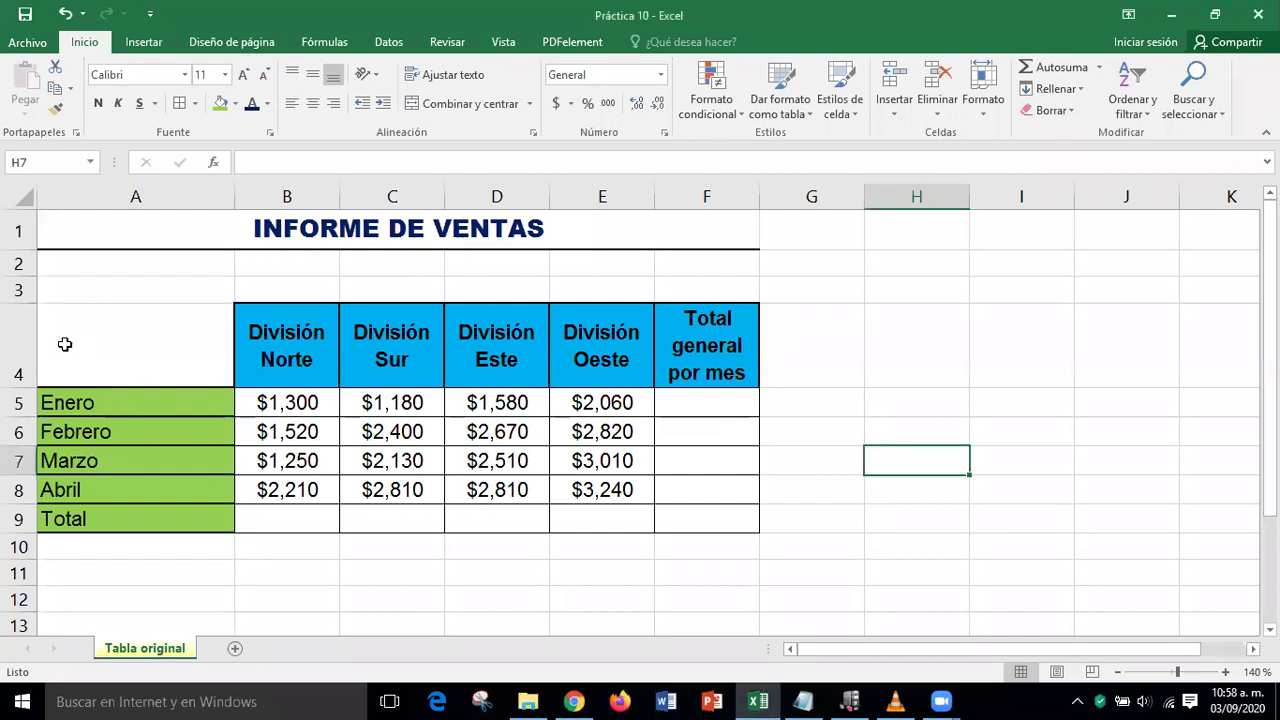
click(14, 342)
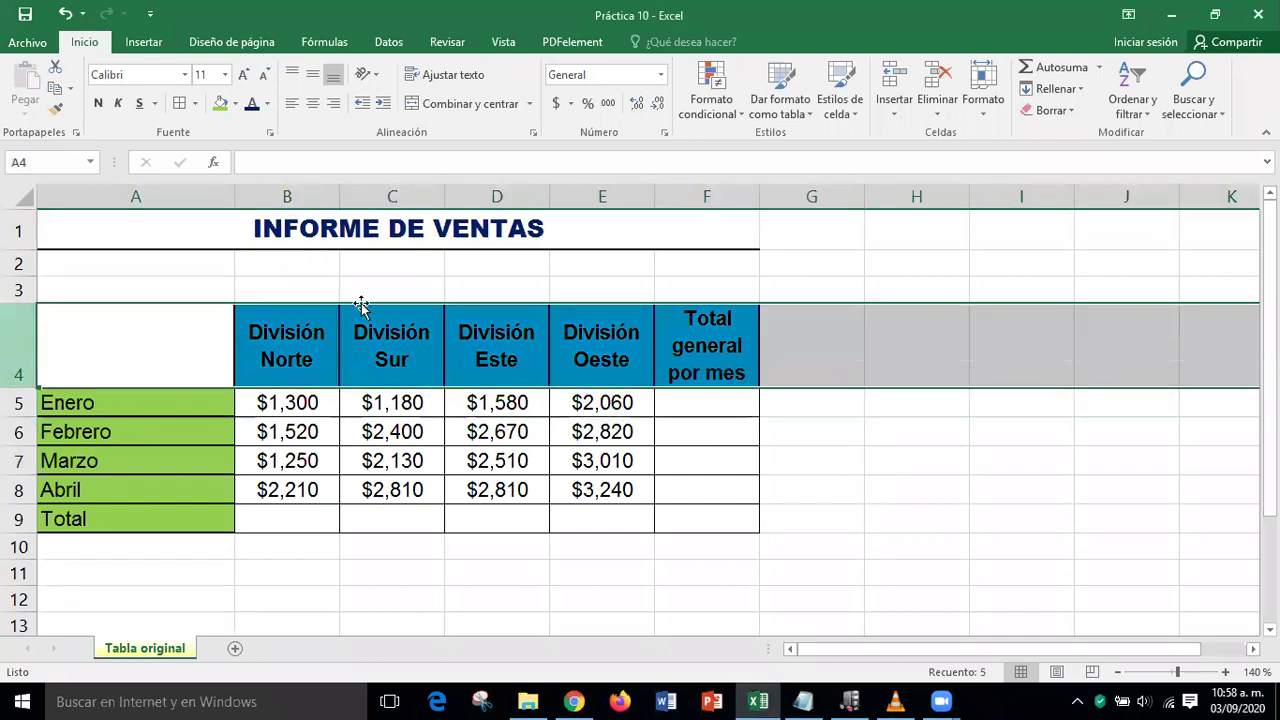
click(985, 118)
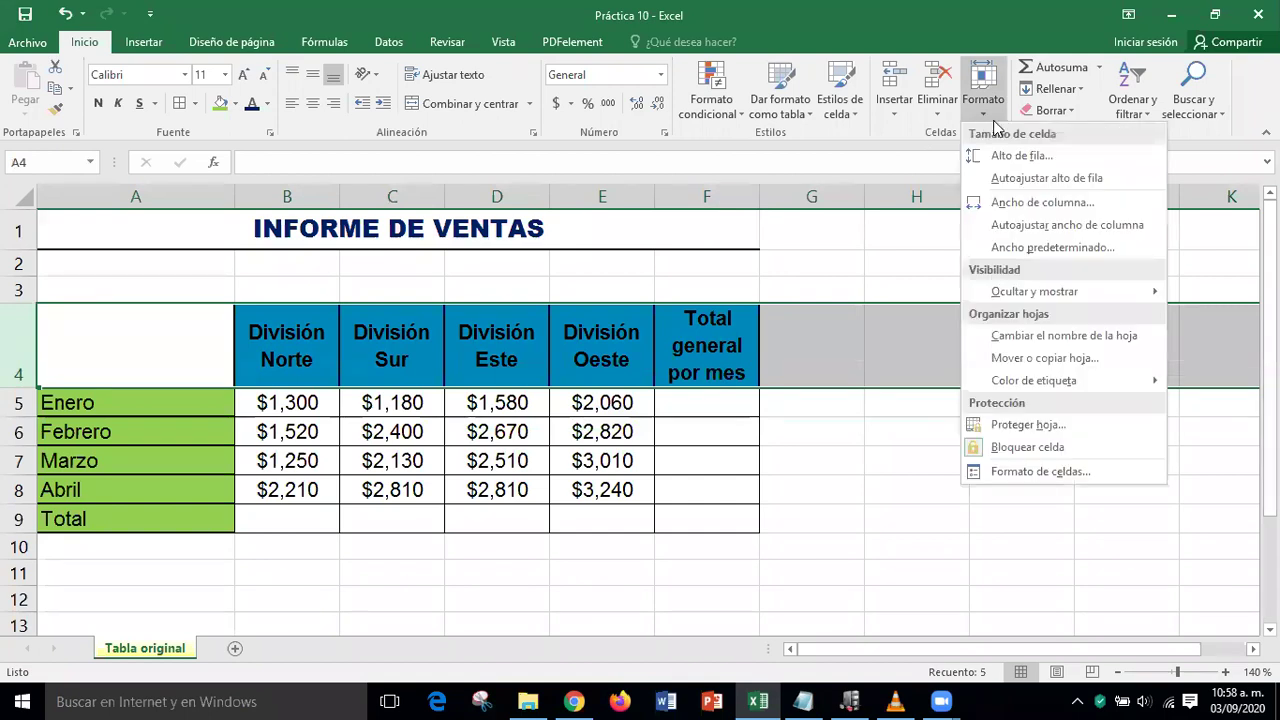
click(1007, 157)
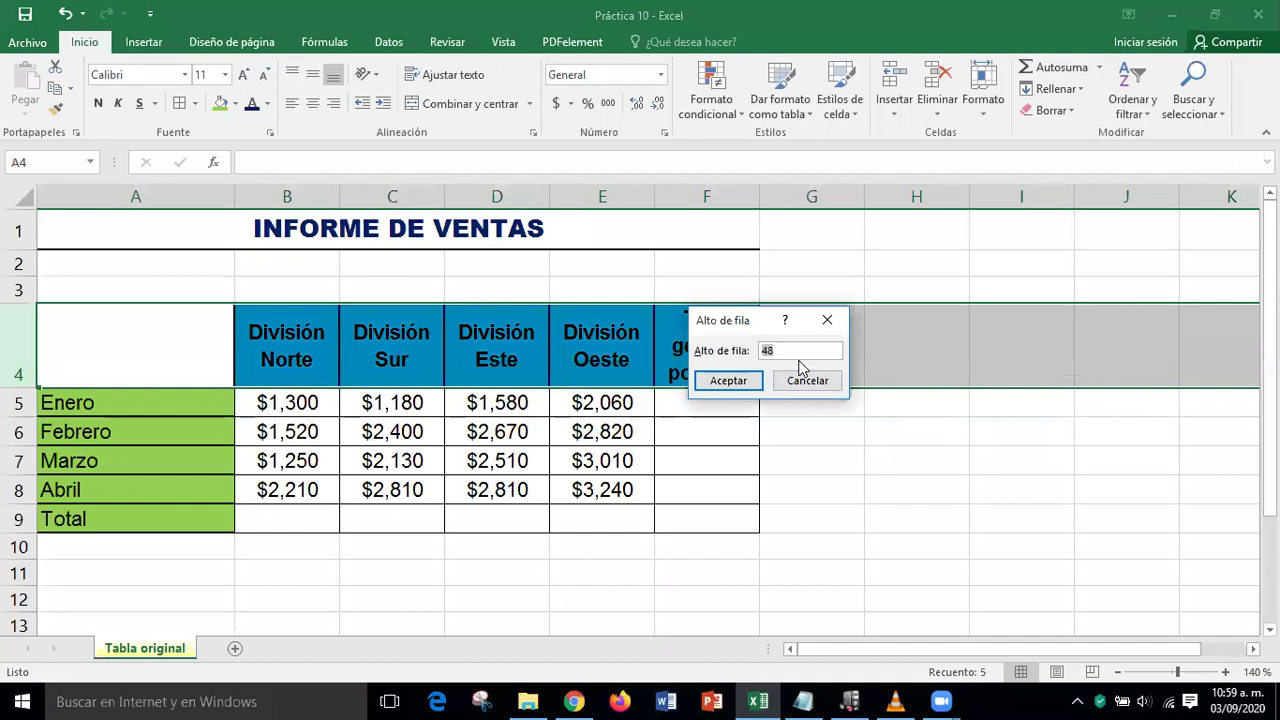
text(25)
key(Return)
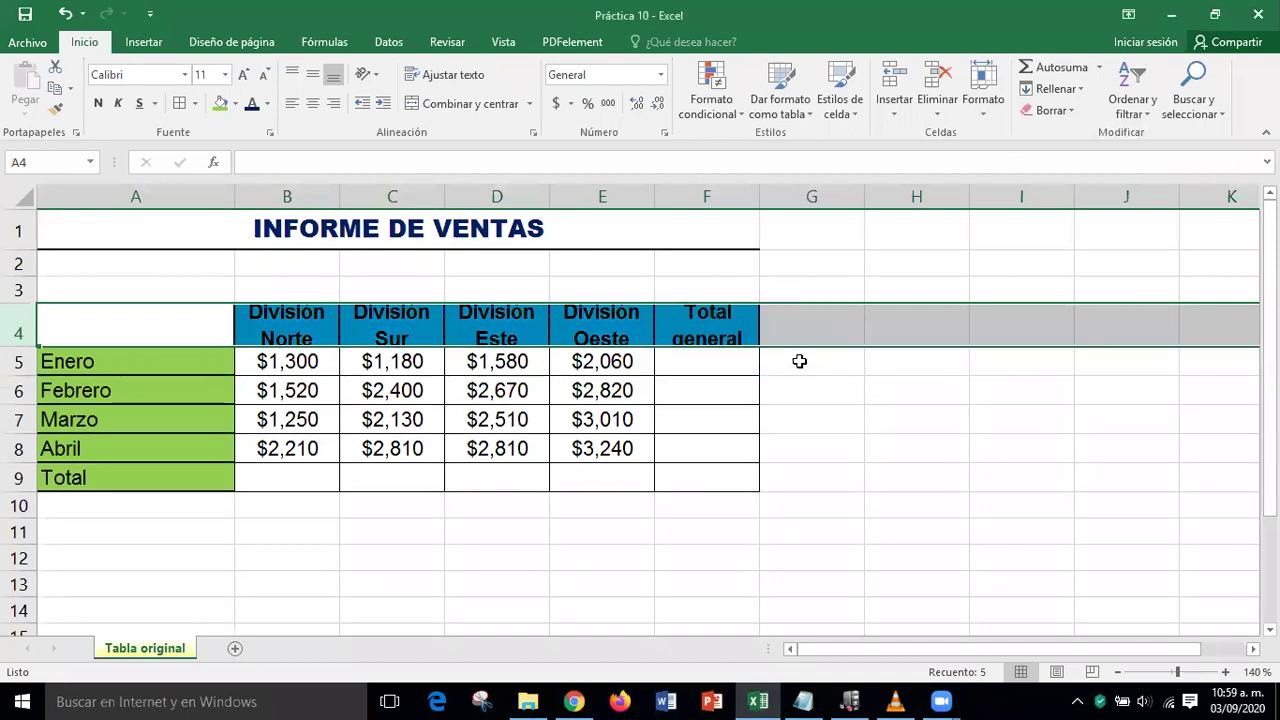
click(860, 428)
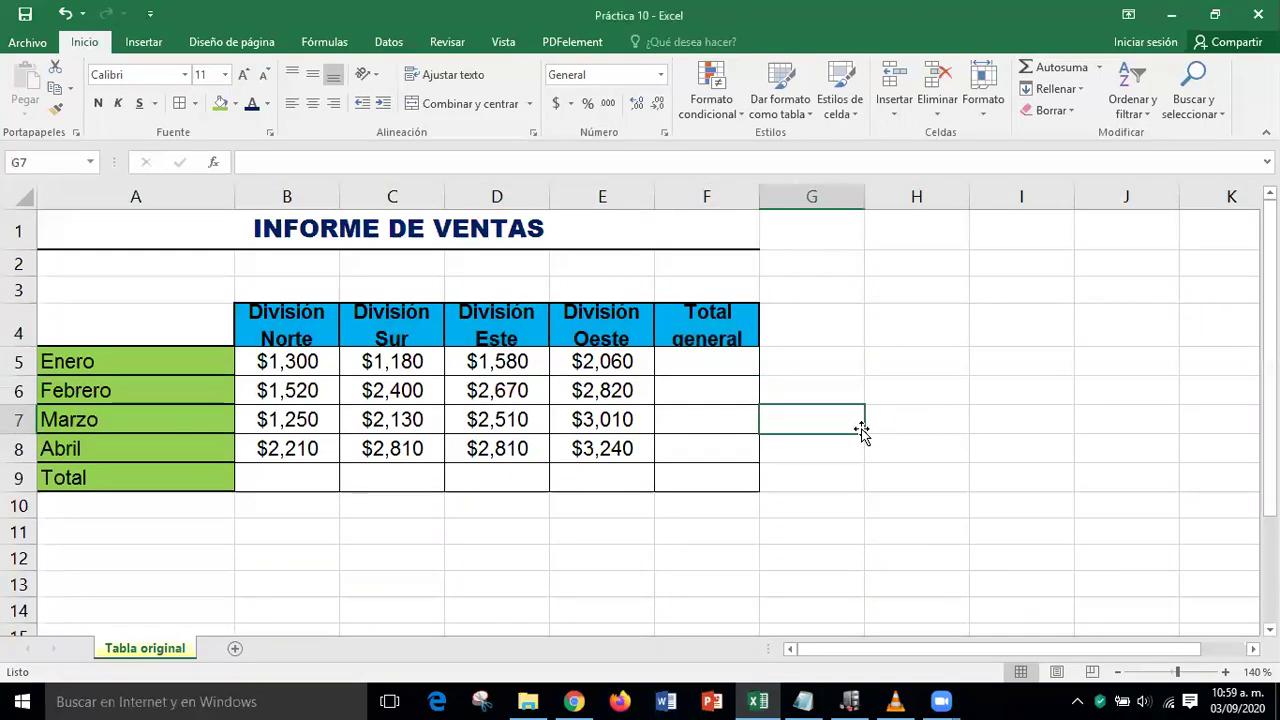
Set the height of header row 4 to 30
click(18, 330)
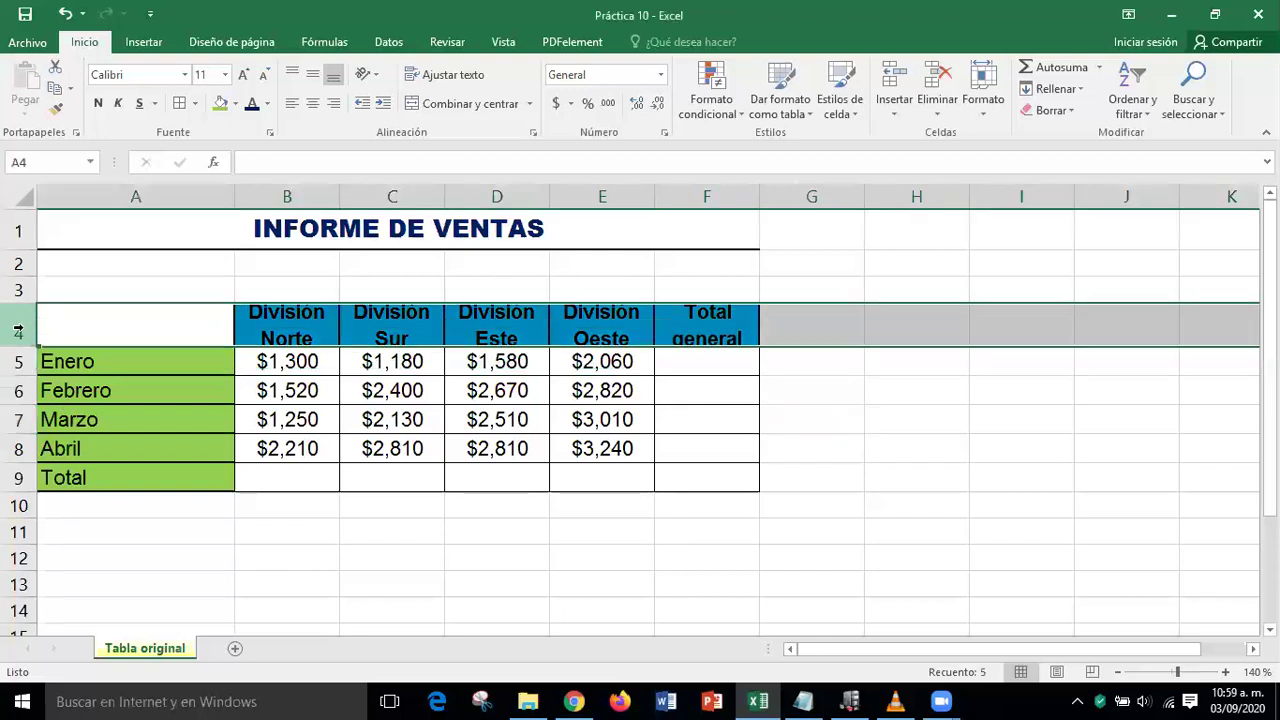
click(988, 120)
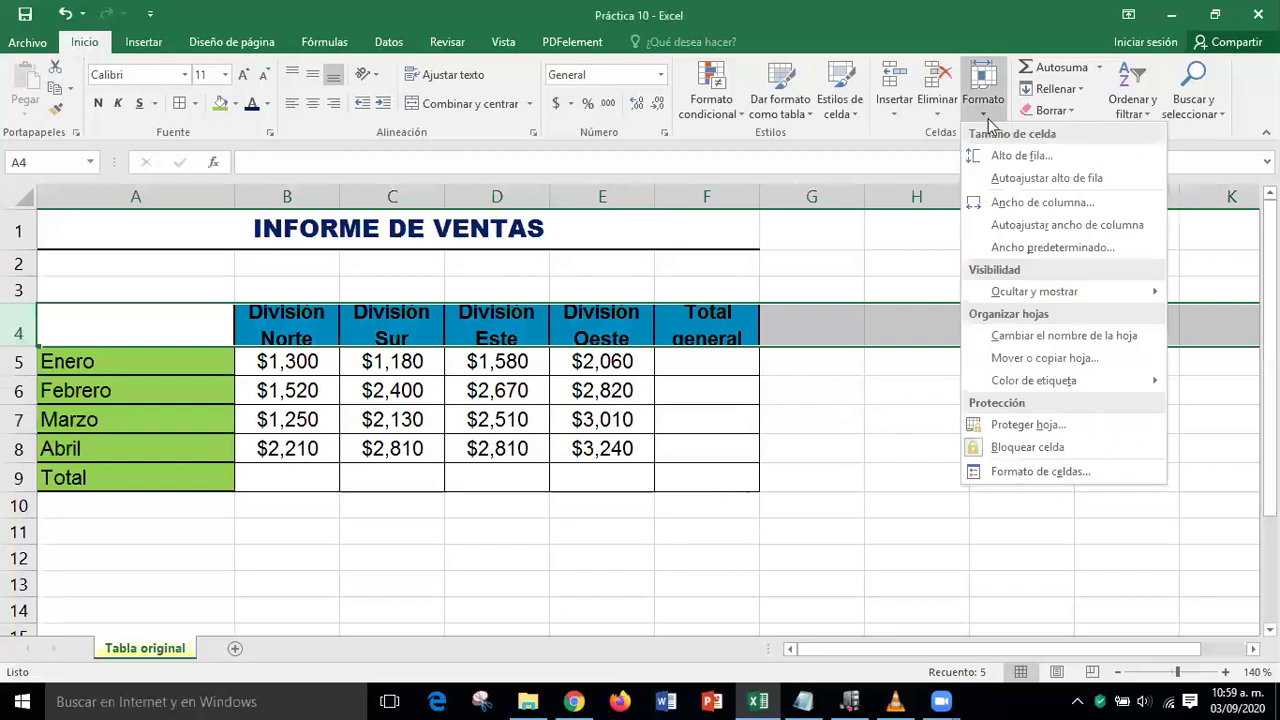
click(1022, 156)
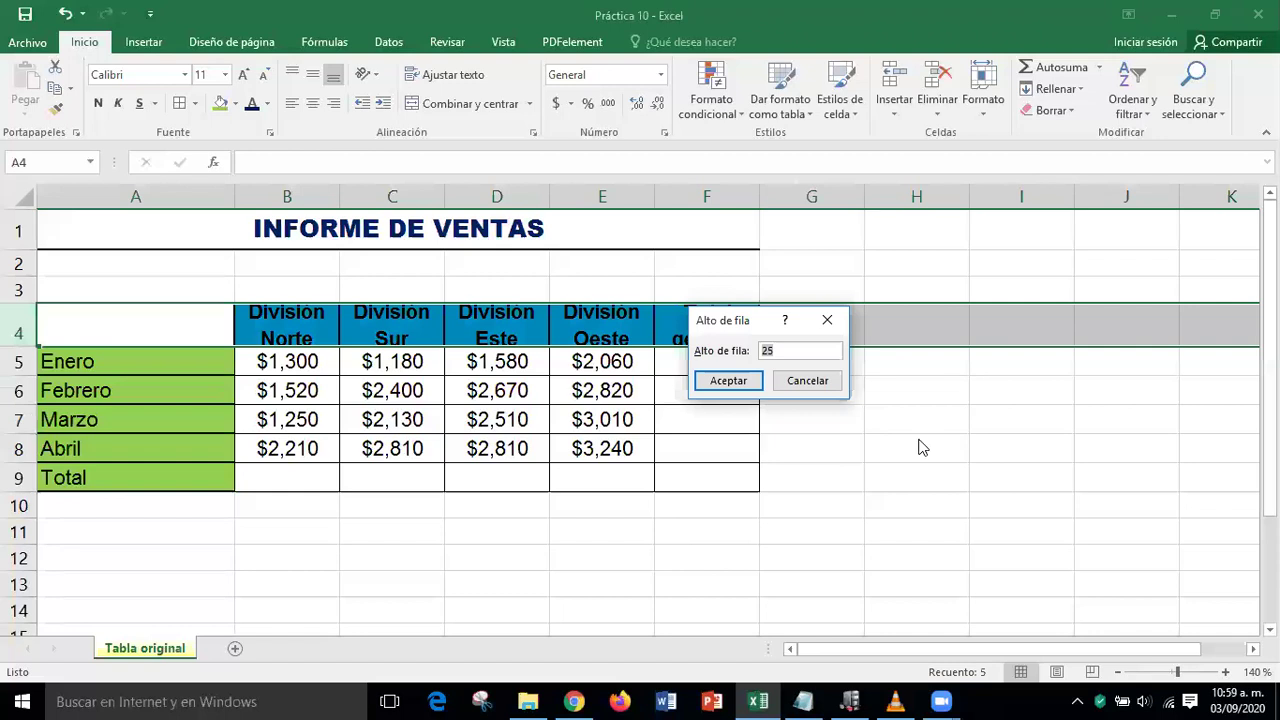
text(30)
key(Return)
click(910, 462)
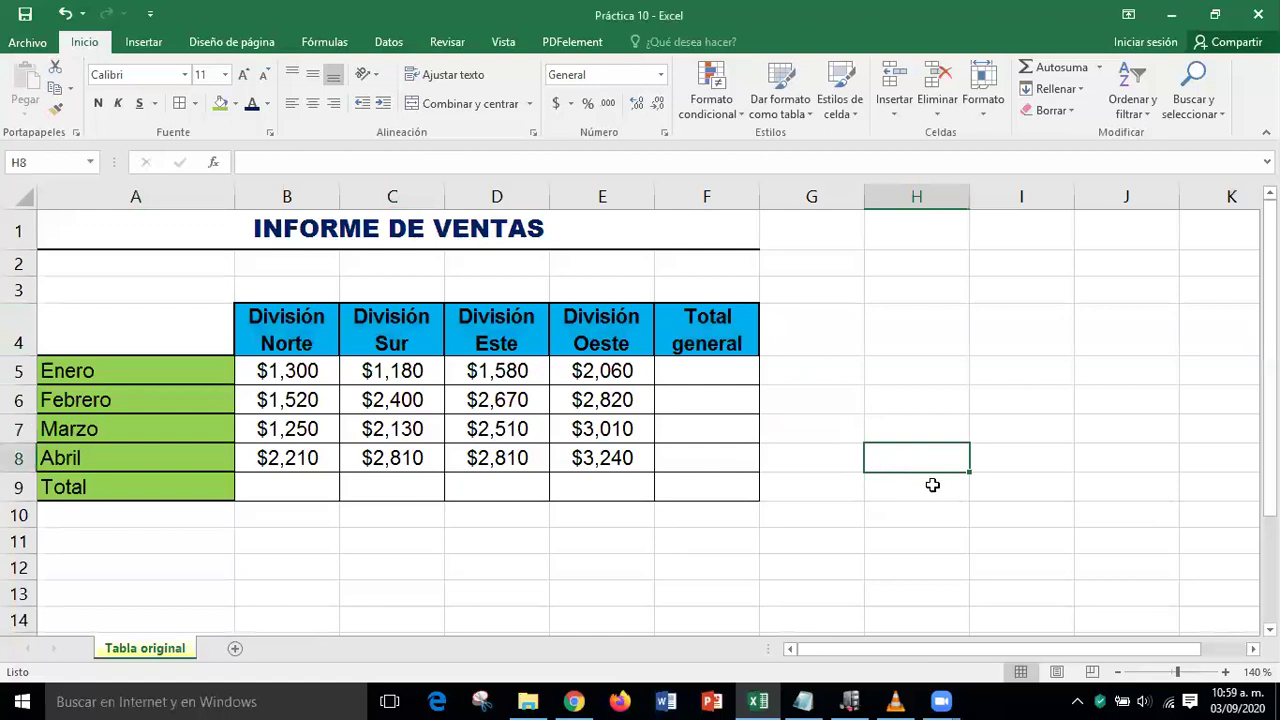
Set the width of column F to 22.30
click(707, 196)
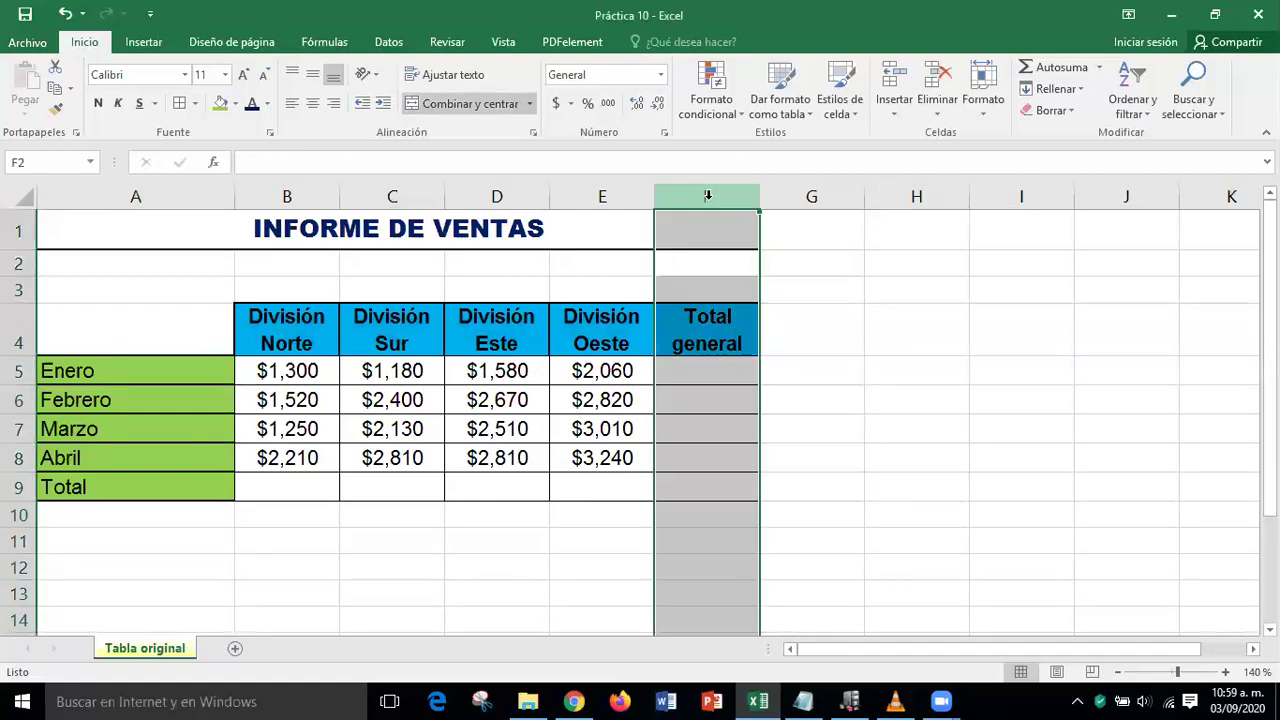
click(984, 114)
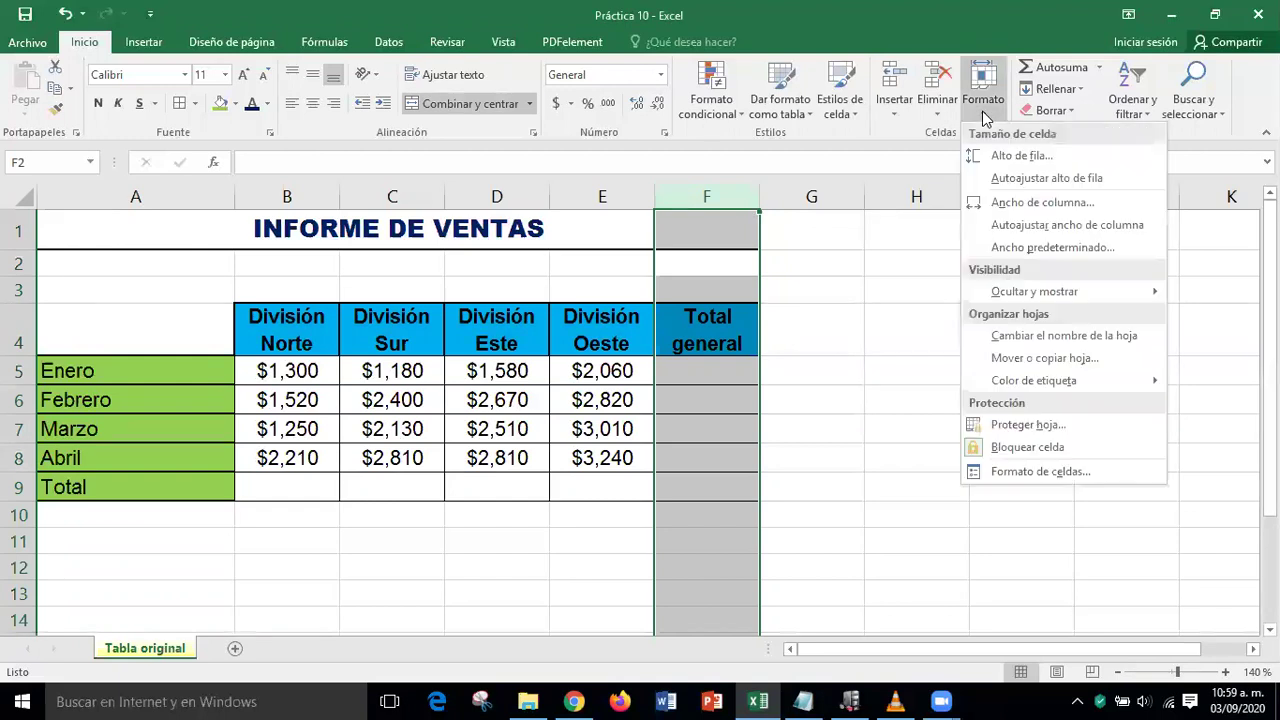
click(1017, 204)
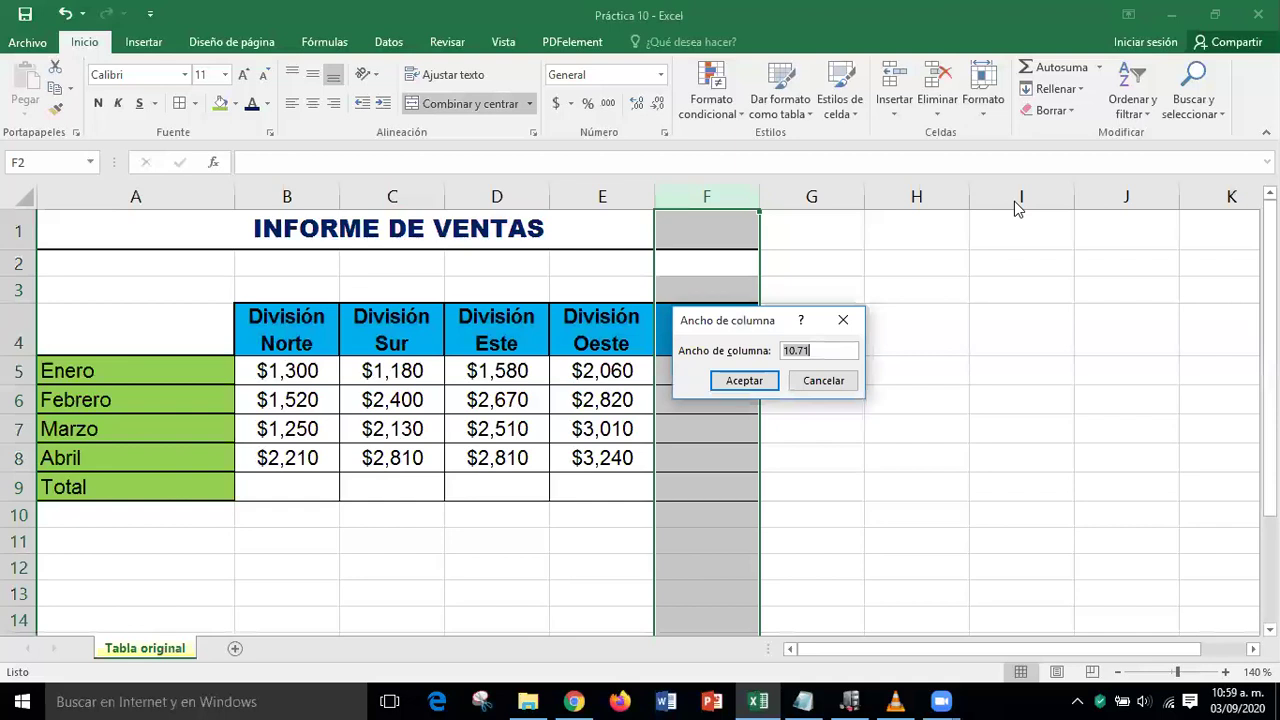
text(22.30)
click(748, 379)
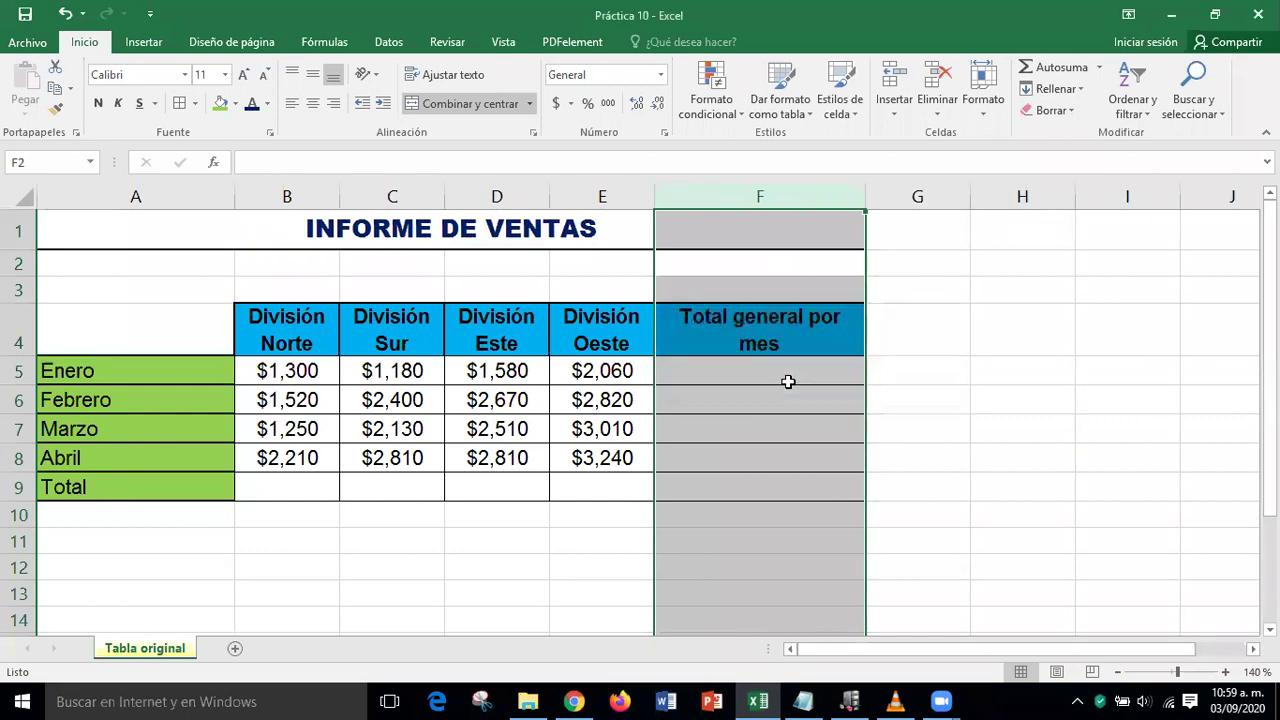
click(1117, 399)
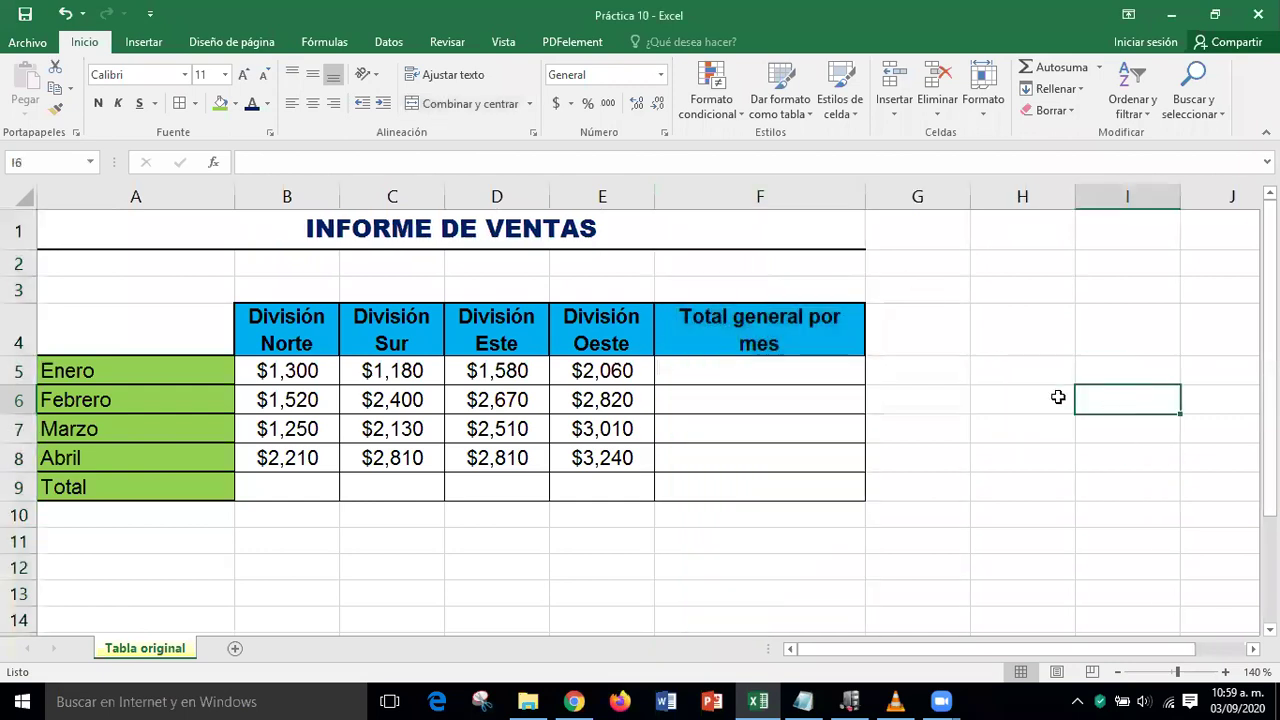
click(985, 452)
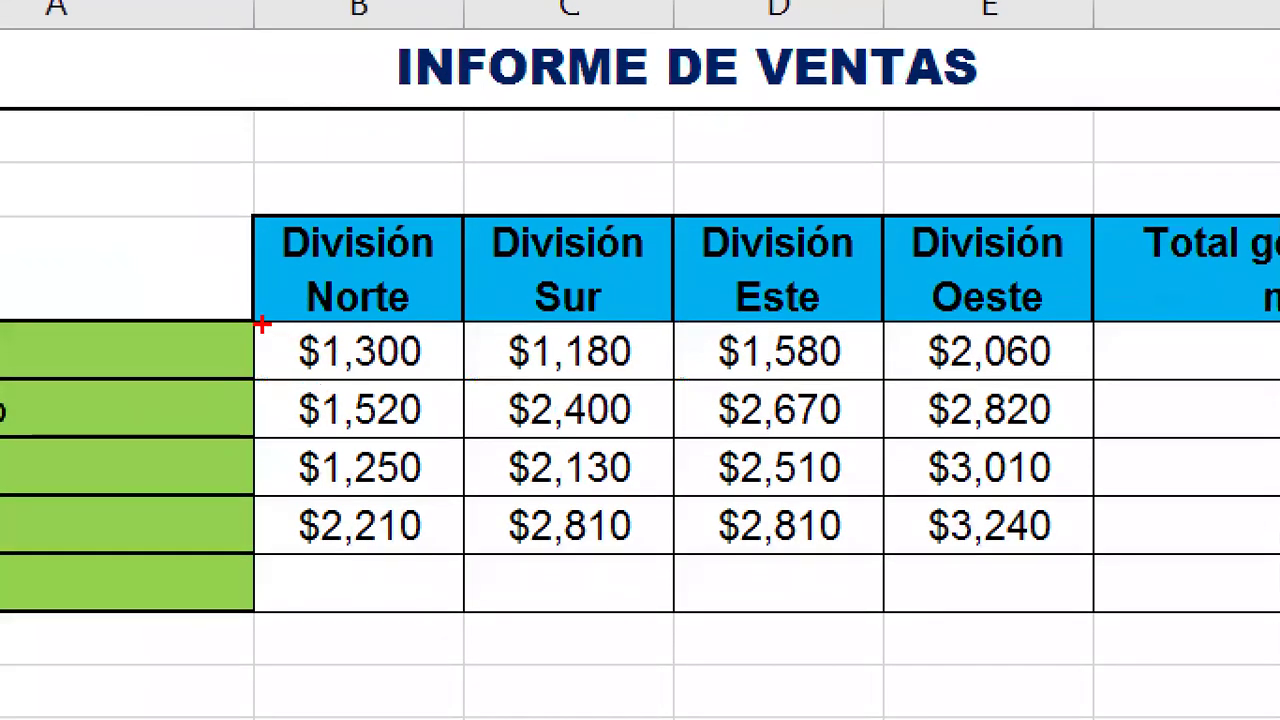
mouse_move(262, 323)
mouse_down()
mouse_move(635, 335)
mouse_move(1073, 307)
mouse_move(1152, 322)
mouse_up()
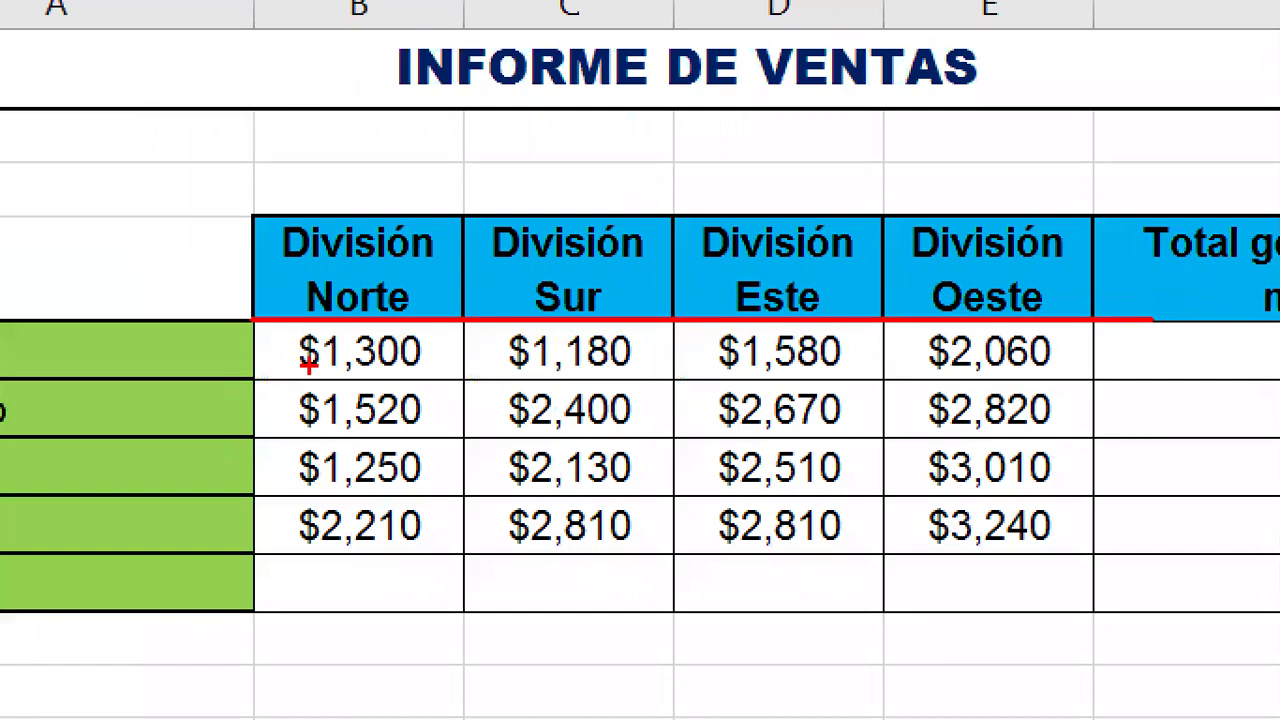
mouse_move(308, 362)
mouse_down()
mouse_move(366, 462)
mouse_move(1138, 548)
mouse_up()
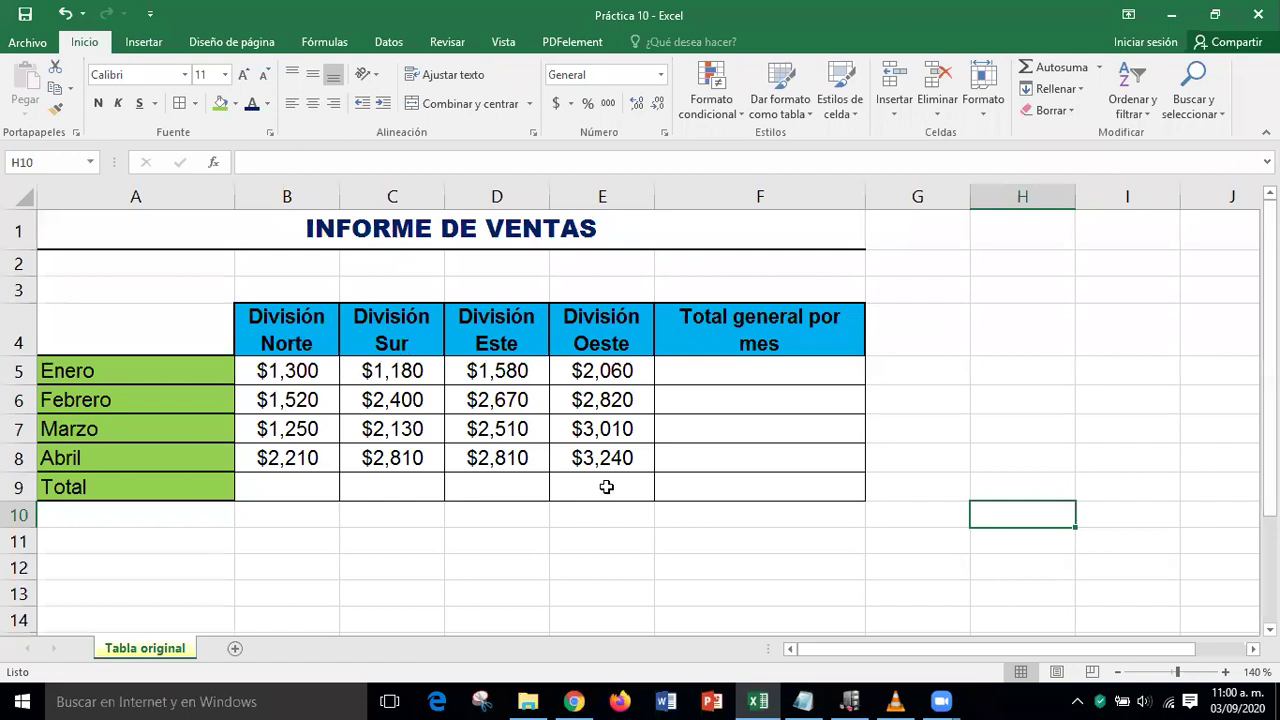
Apply a thick outside border (Borde exterior grueso) to the header cells B4:F4
click(290, 323)
drag(290, 323, 706, 343)
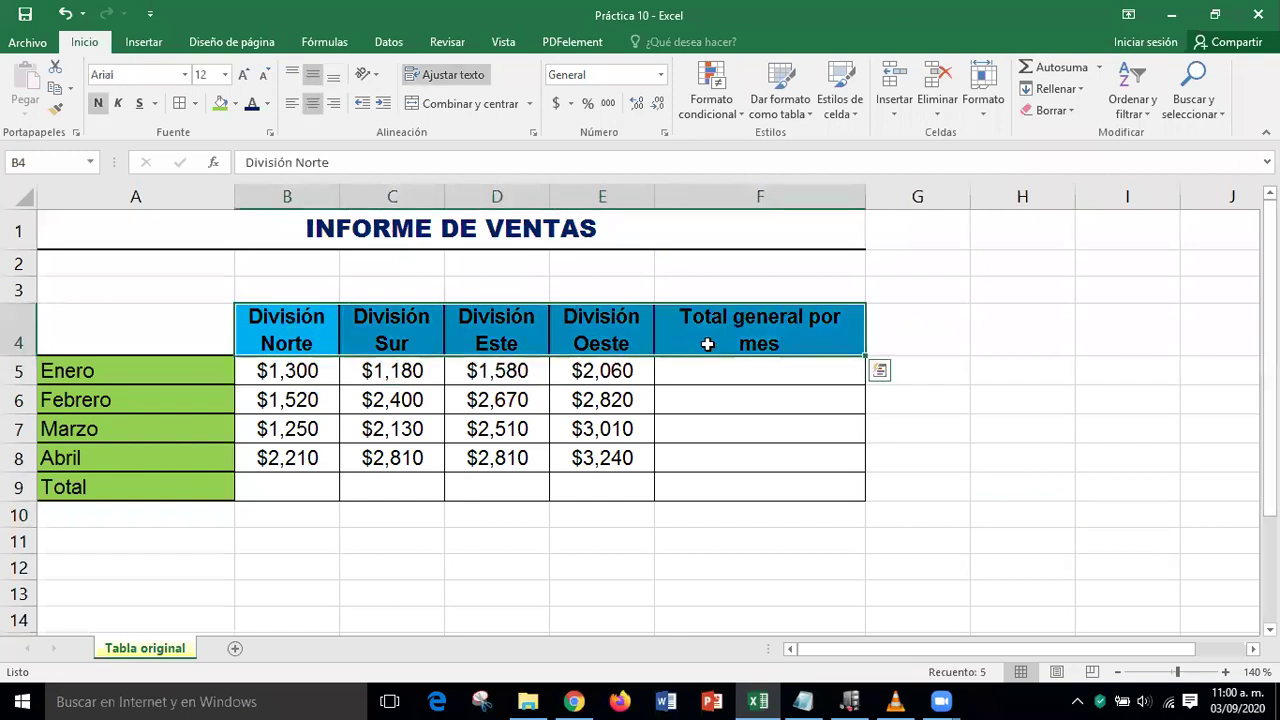
click(196, 104)
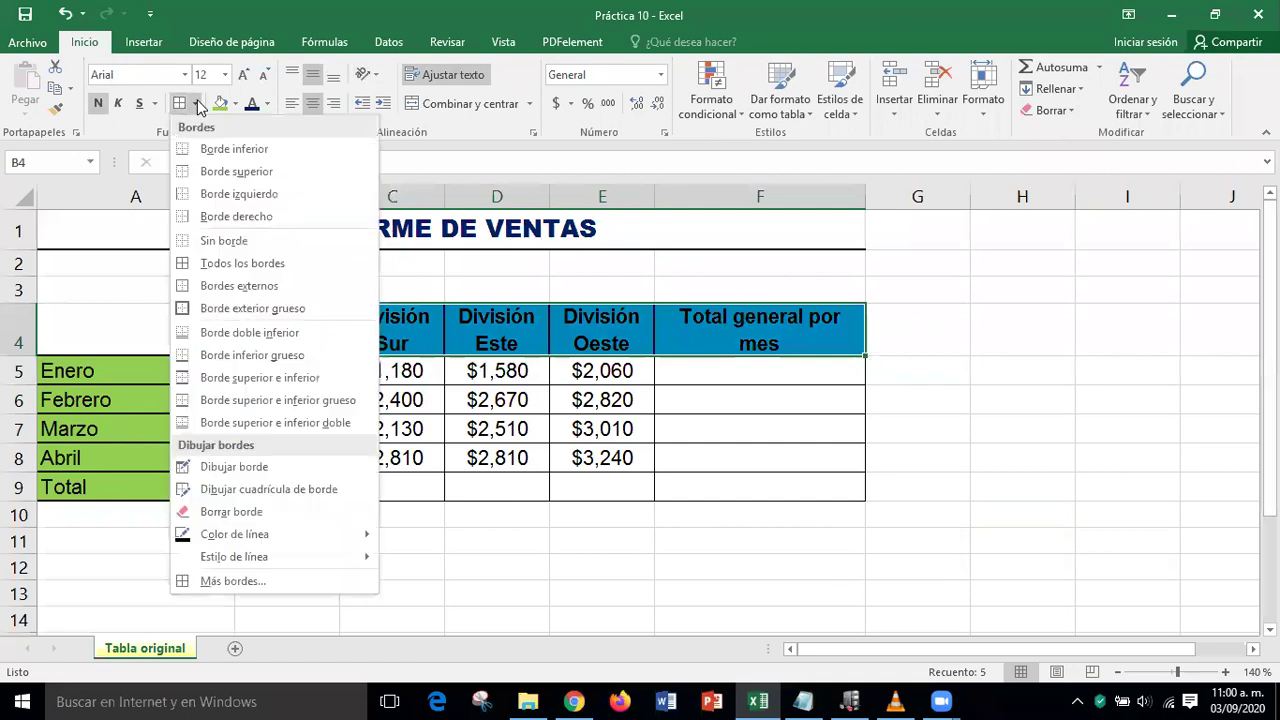
click(251, 310)
click(1162, 366)
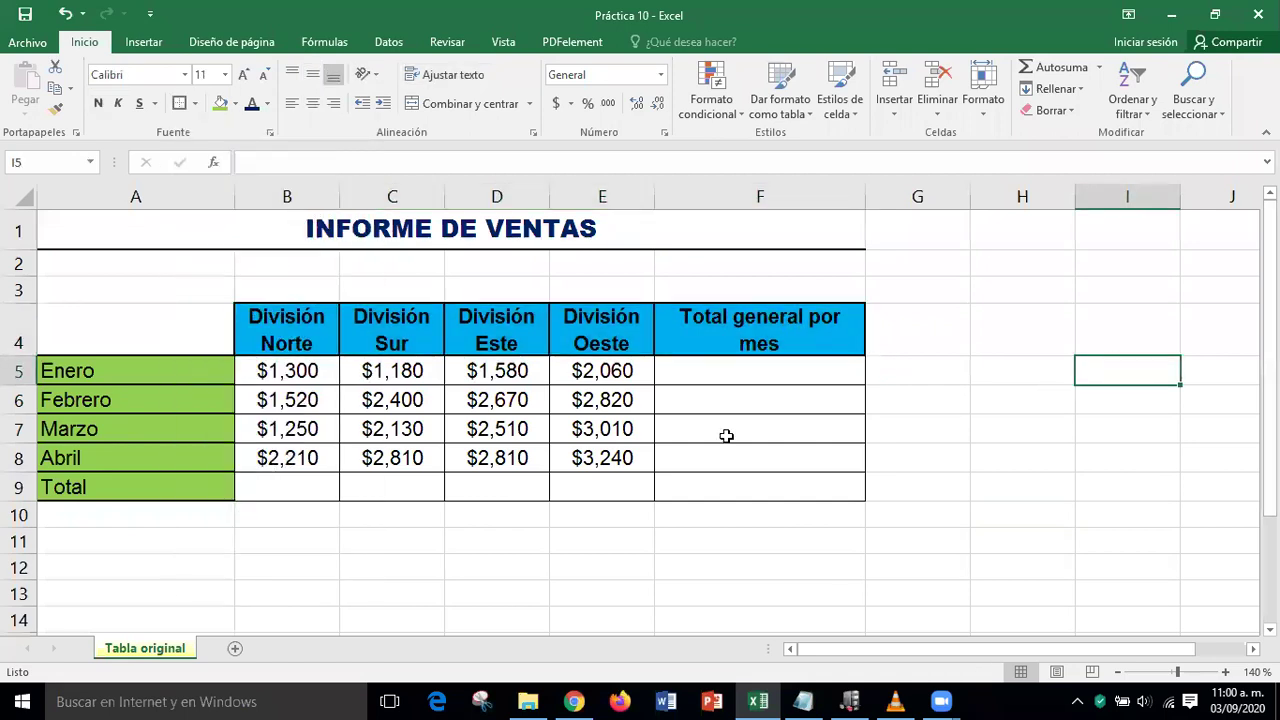
Apply a thick outside border (Borde exterior grueso) to the month and Total labels in A5:A9
click(185, 366)
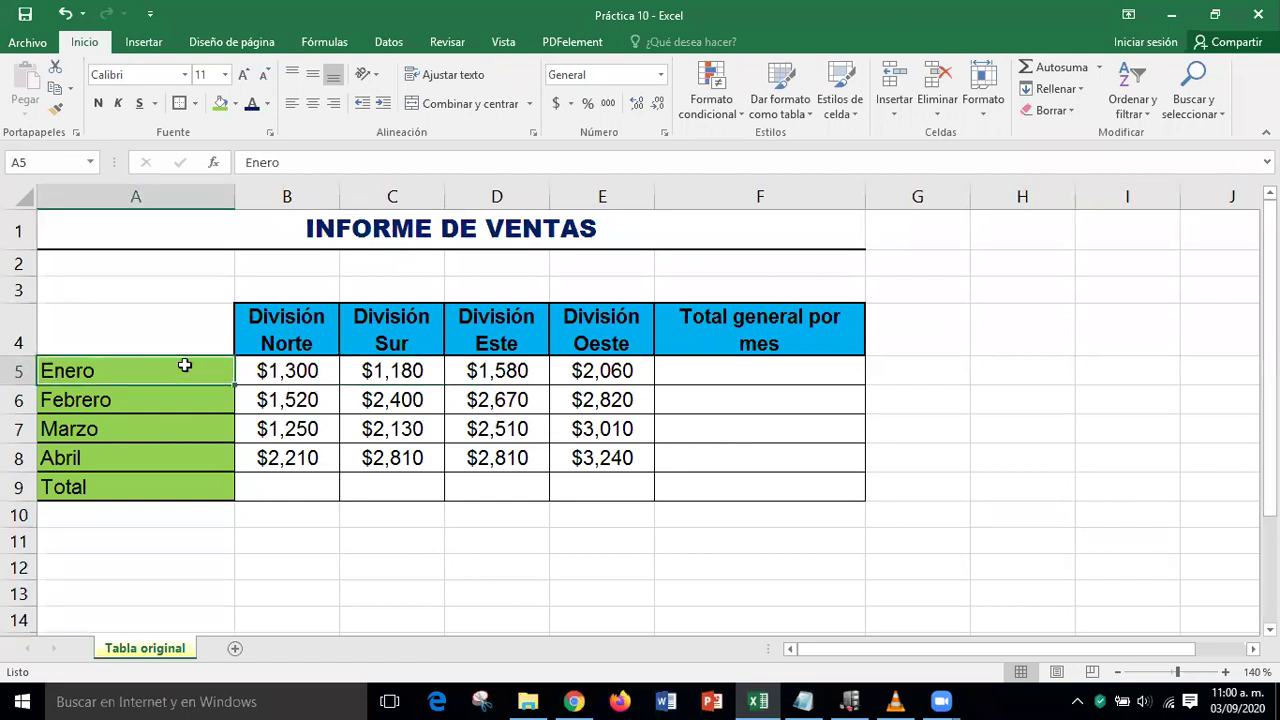
drag(185, 366, 175, 478)
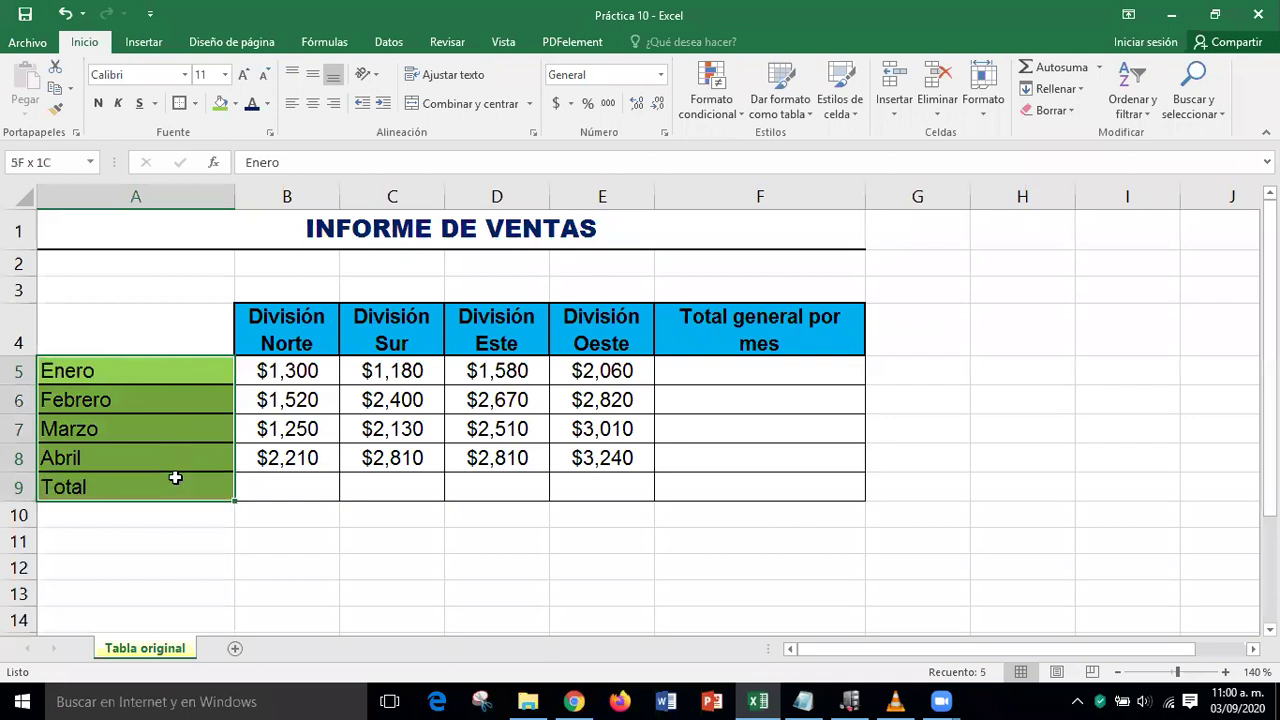
click(195, 103)
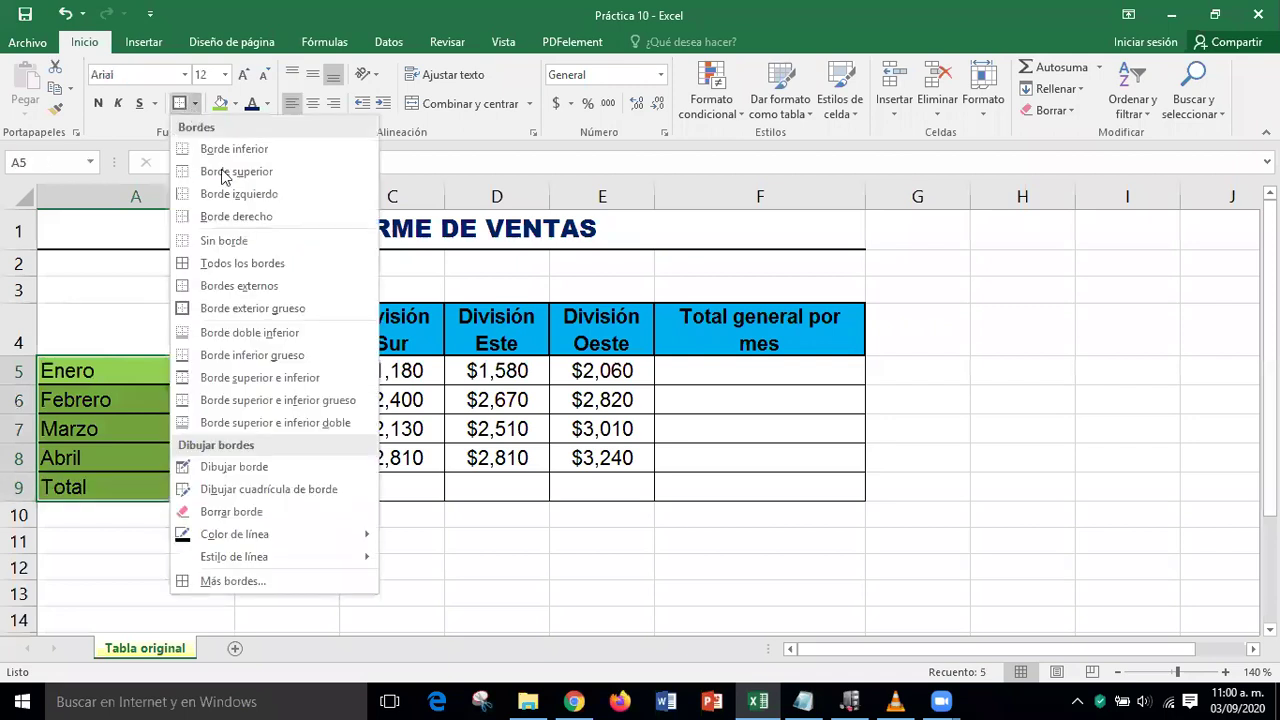
click(250, 308)
click(1043, 409)
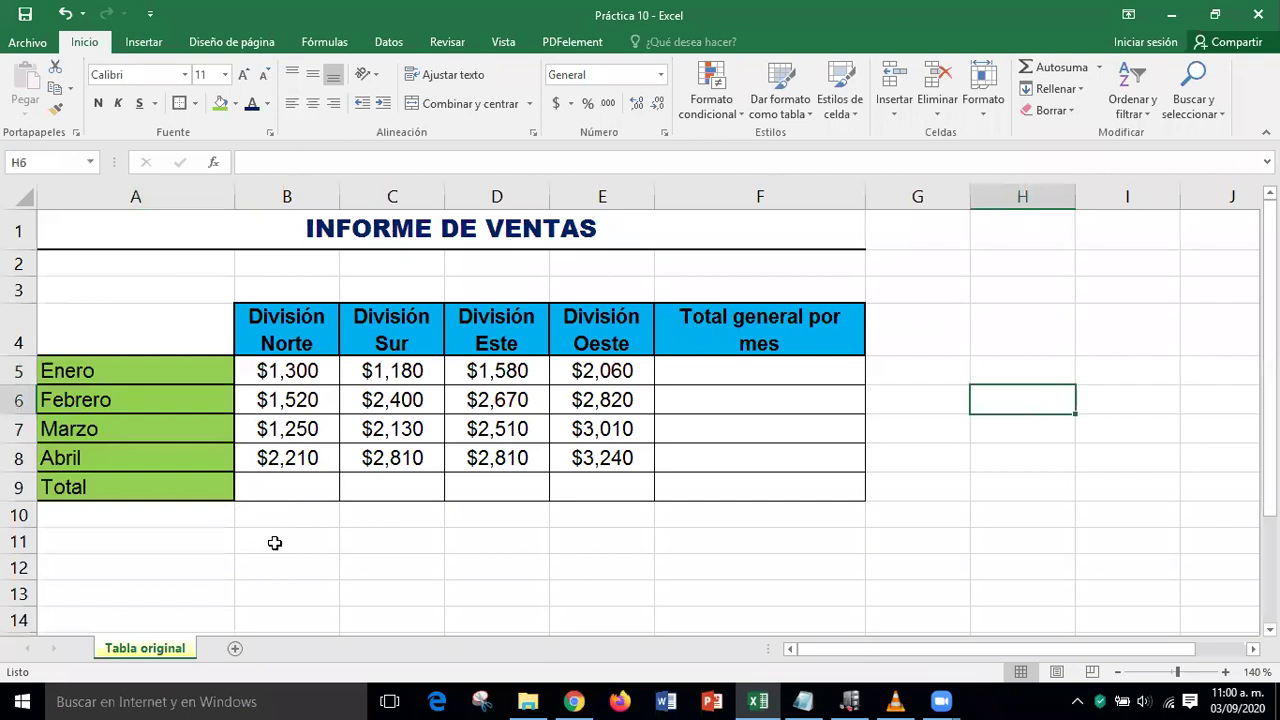
drag(407, 520, 348, 597)
drag(886, 424, 980, 465)
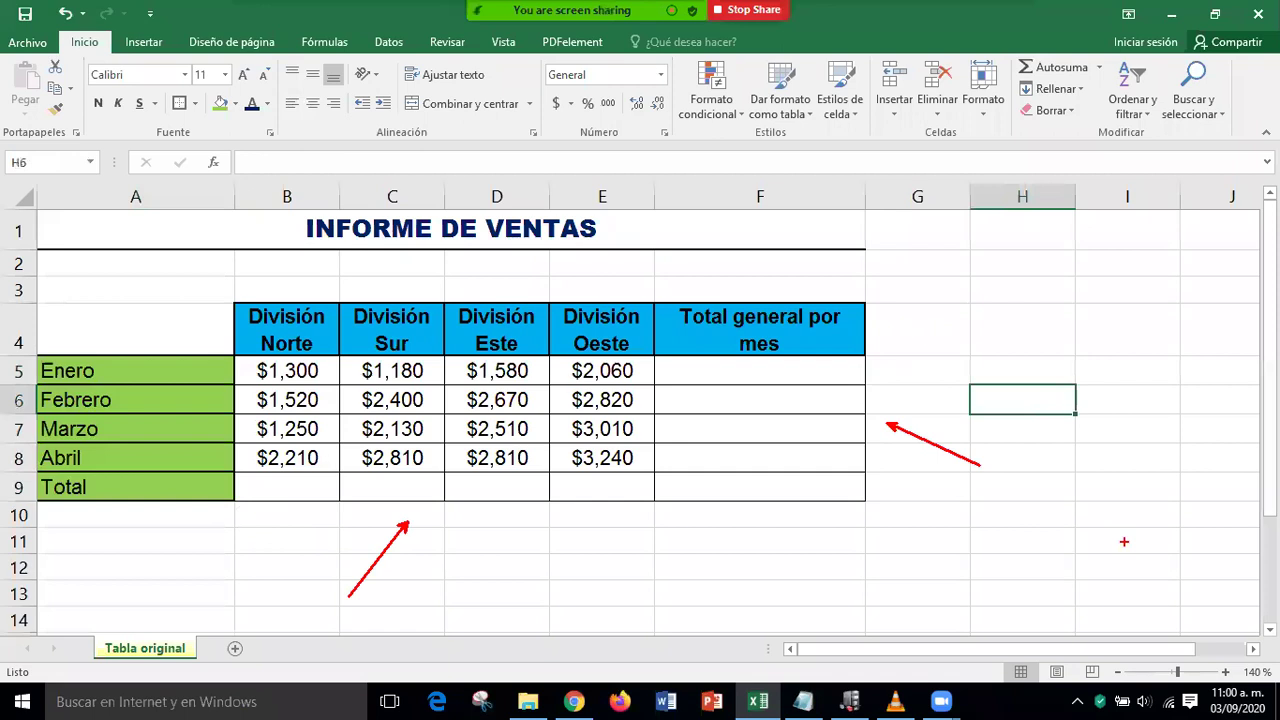
key(alt+s)
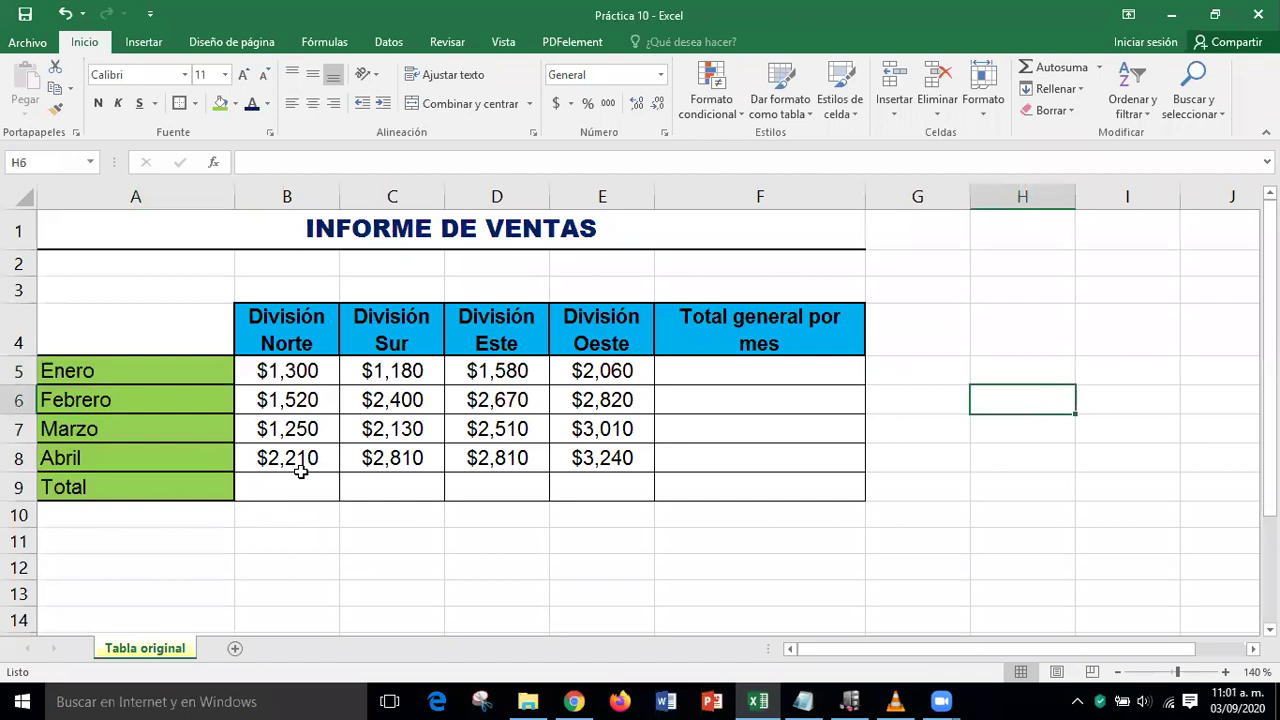
Apply a thick outside border (Borde exterior grueso) around the data range B5:F9
click(278, 371)
drag(278, 371, 709, 489)
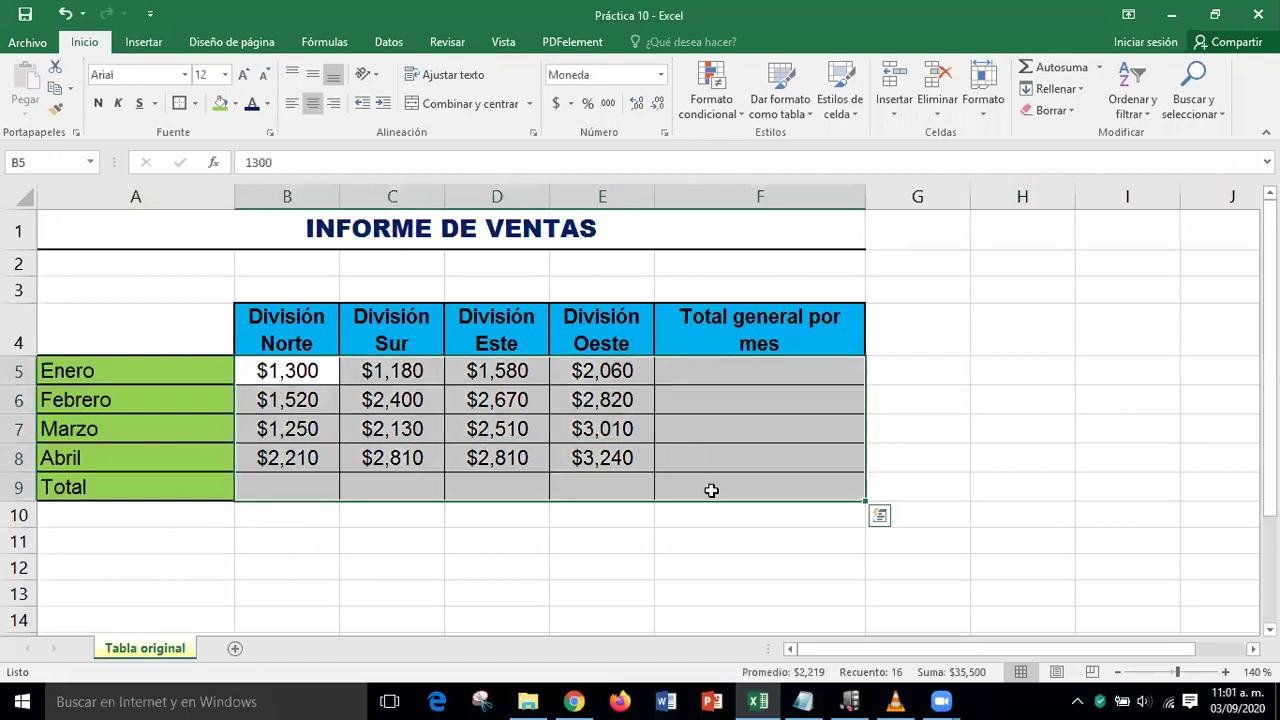
click(195, 103)
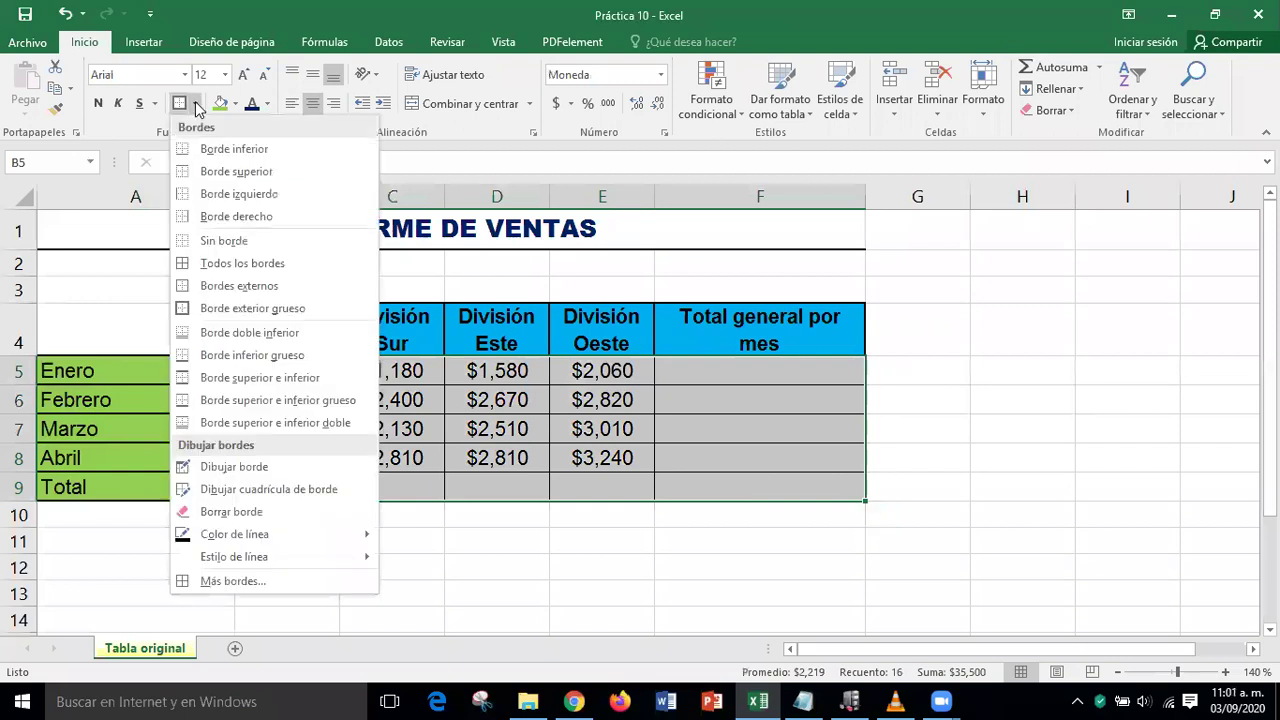
click(241, 311)
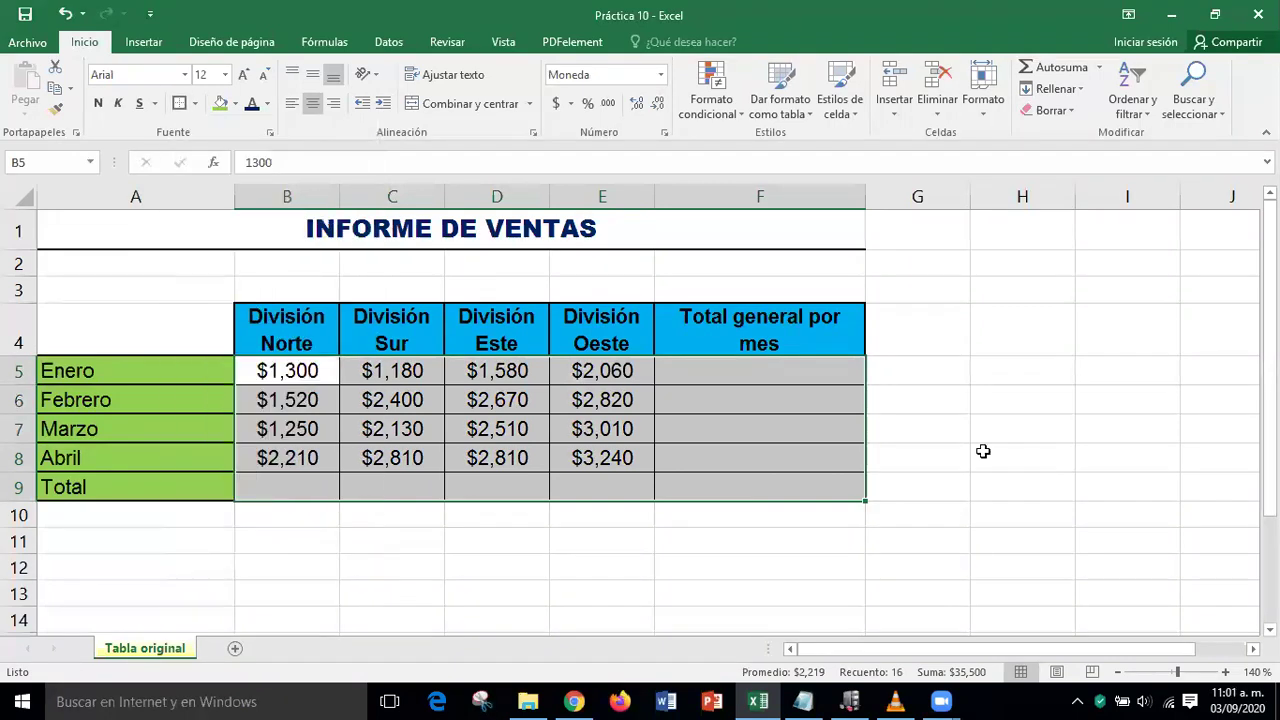
click(981, 451)
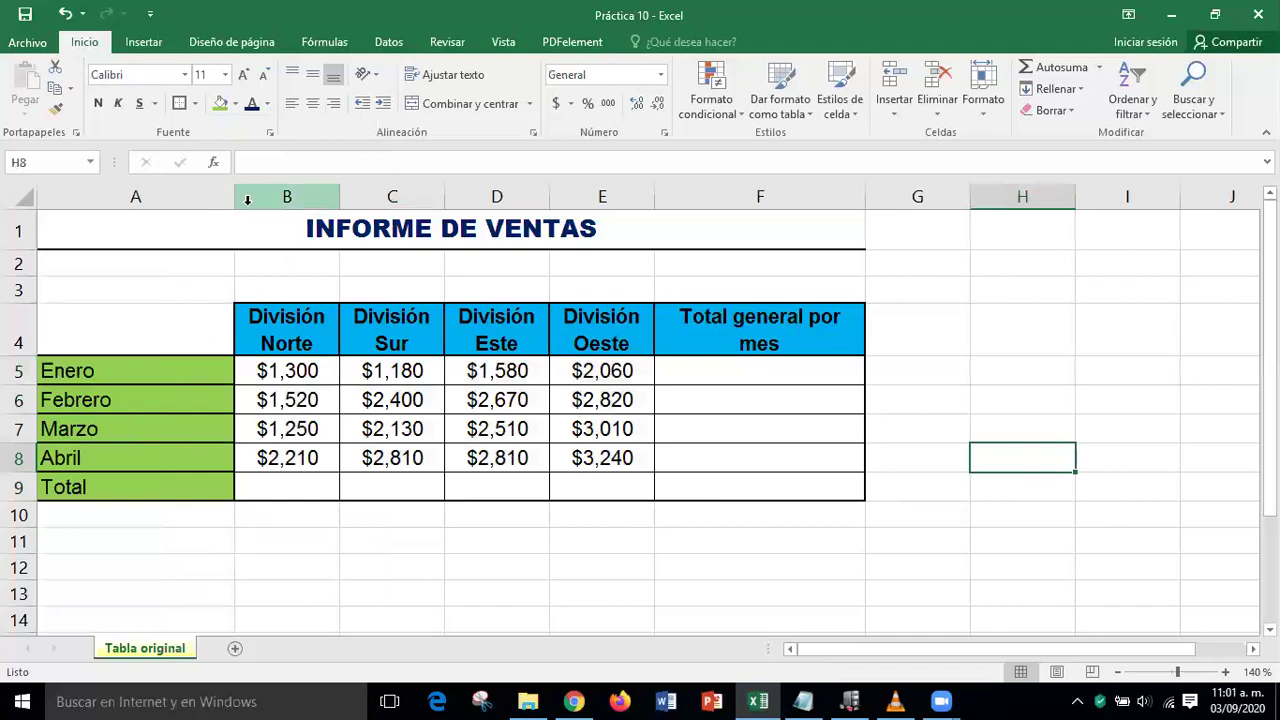
Narrow column A to a width of about 11 and widen column F so the Total general por mes header fits on one line
drag(232, 196, 145, 222)
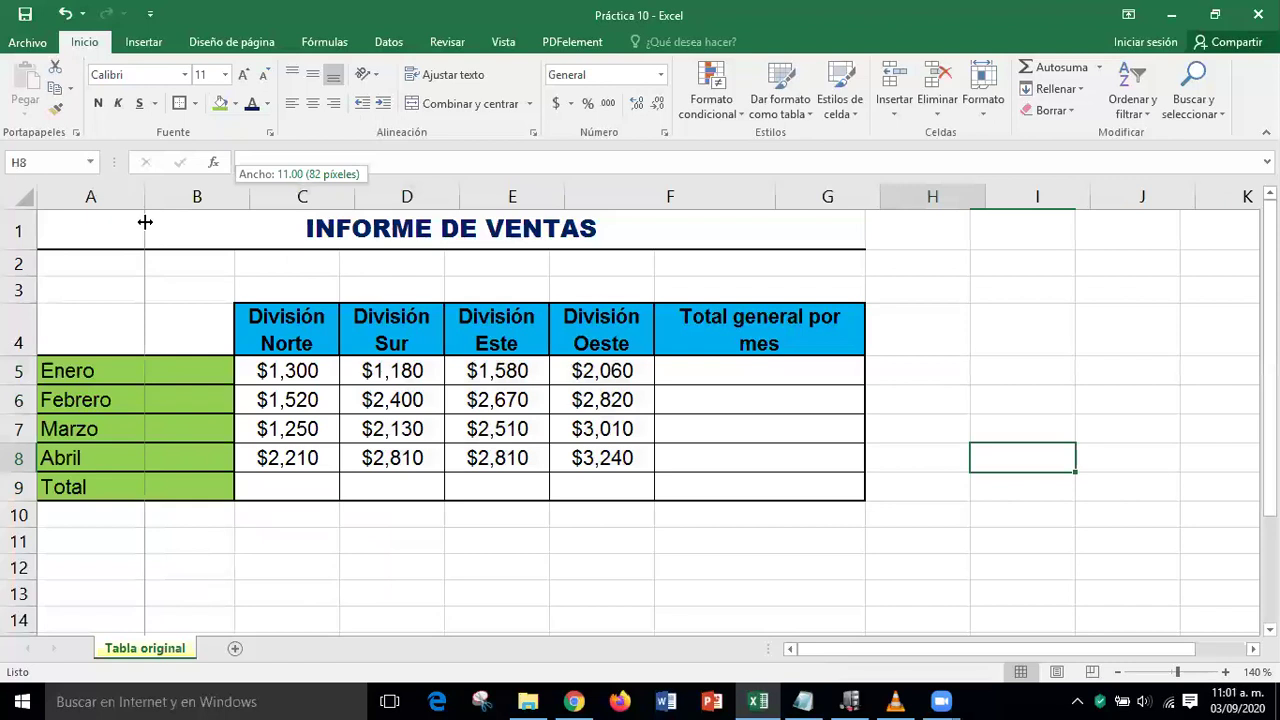
drag(145, 222, 144, 221)
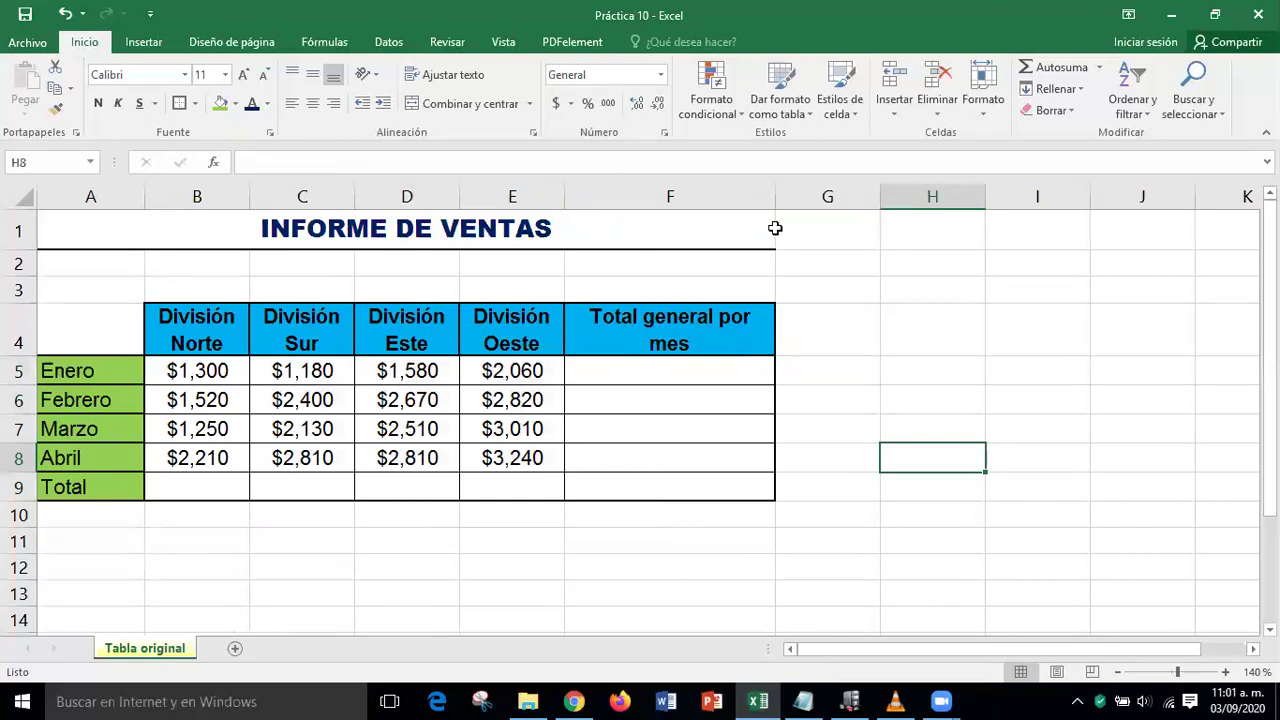
drag(776, 194, 803, 201)
click(1048, 400)
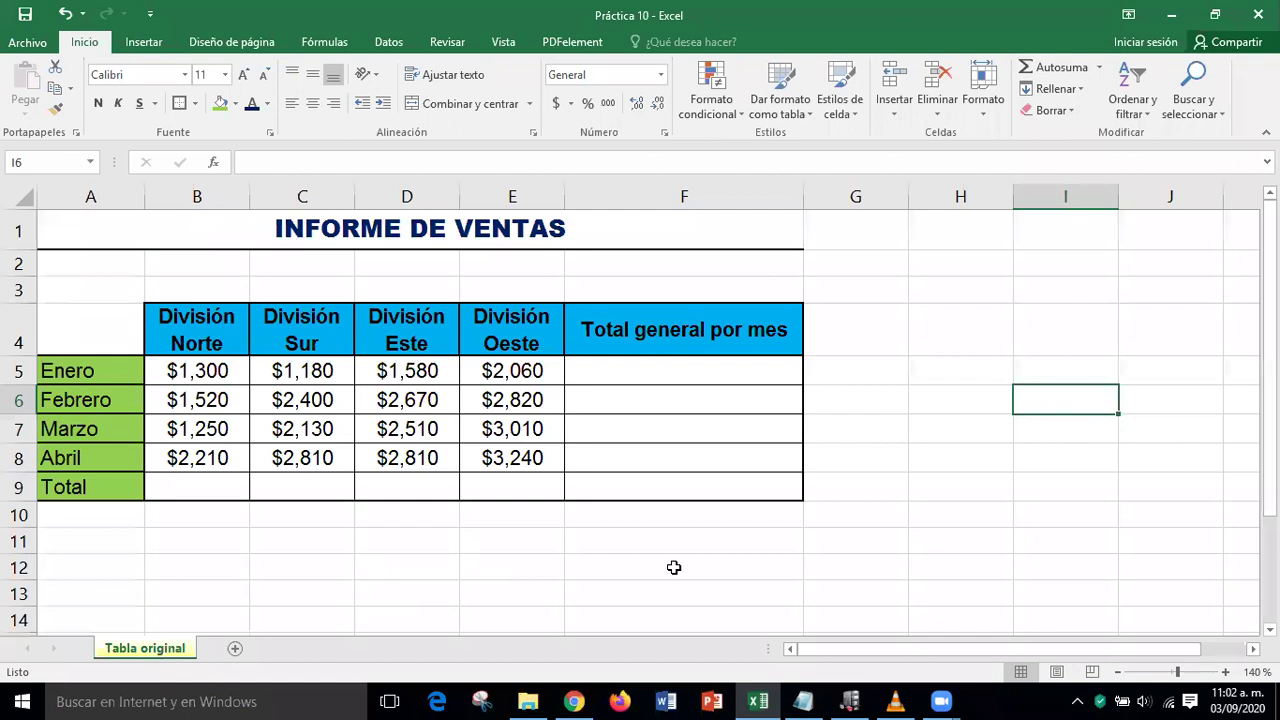
Set the font of the empty total cells F5:F9 and B9:E9 to size 14 and bold
click(692, 369)
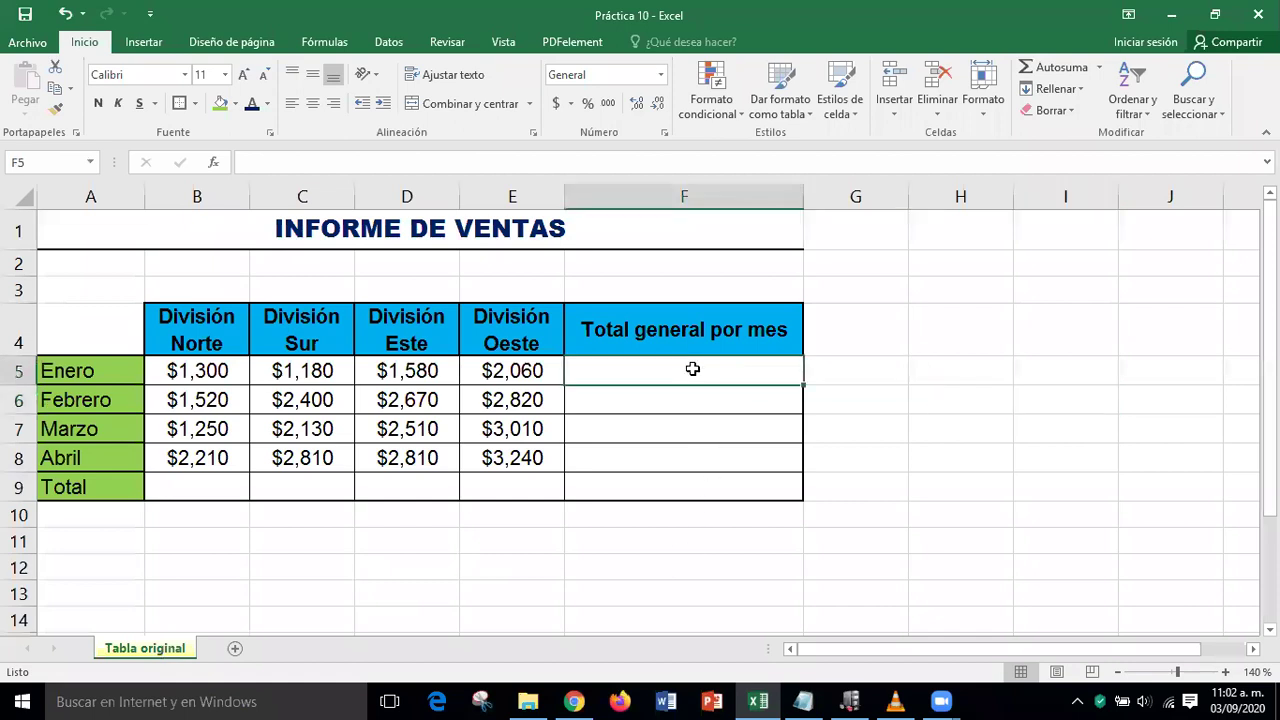
drag(692, 369, 689, 480)
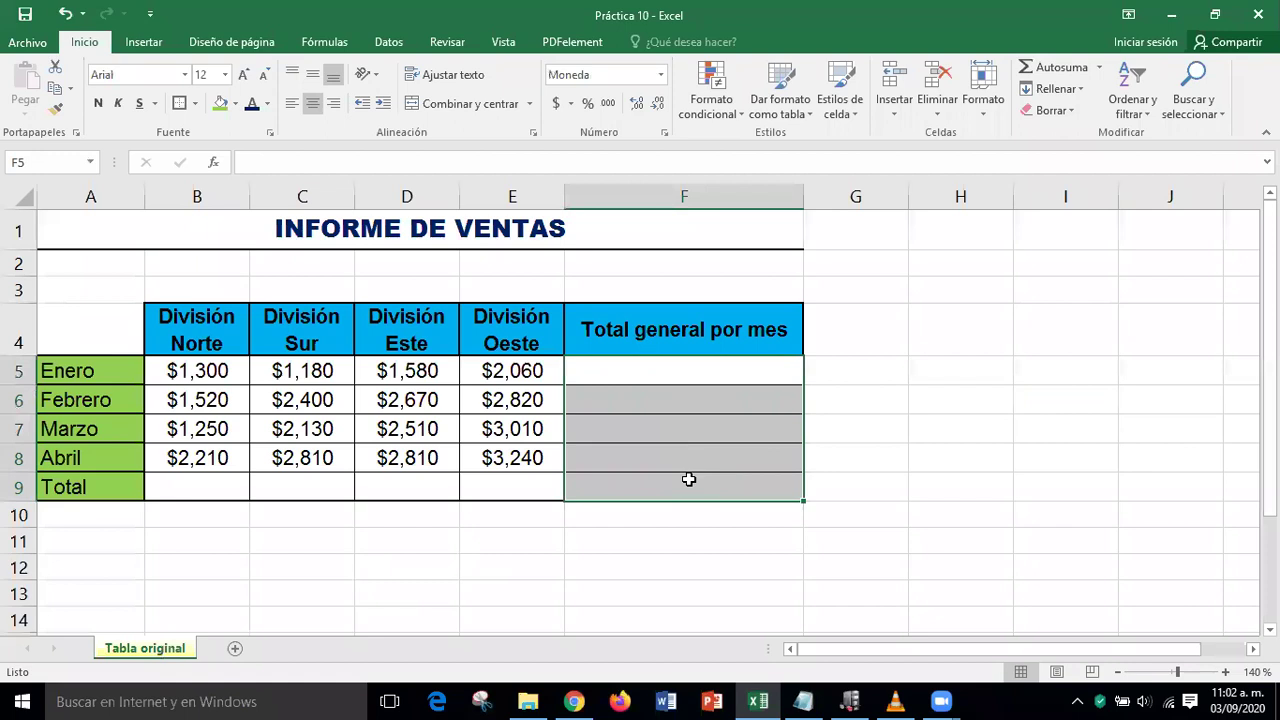
click(205, 487)
drag(205, 487, 484, 490)
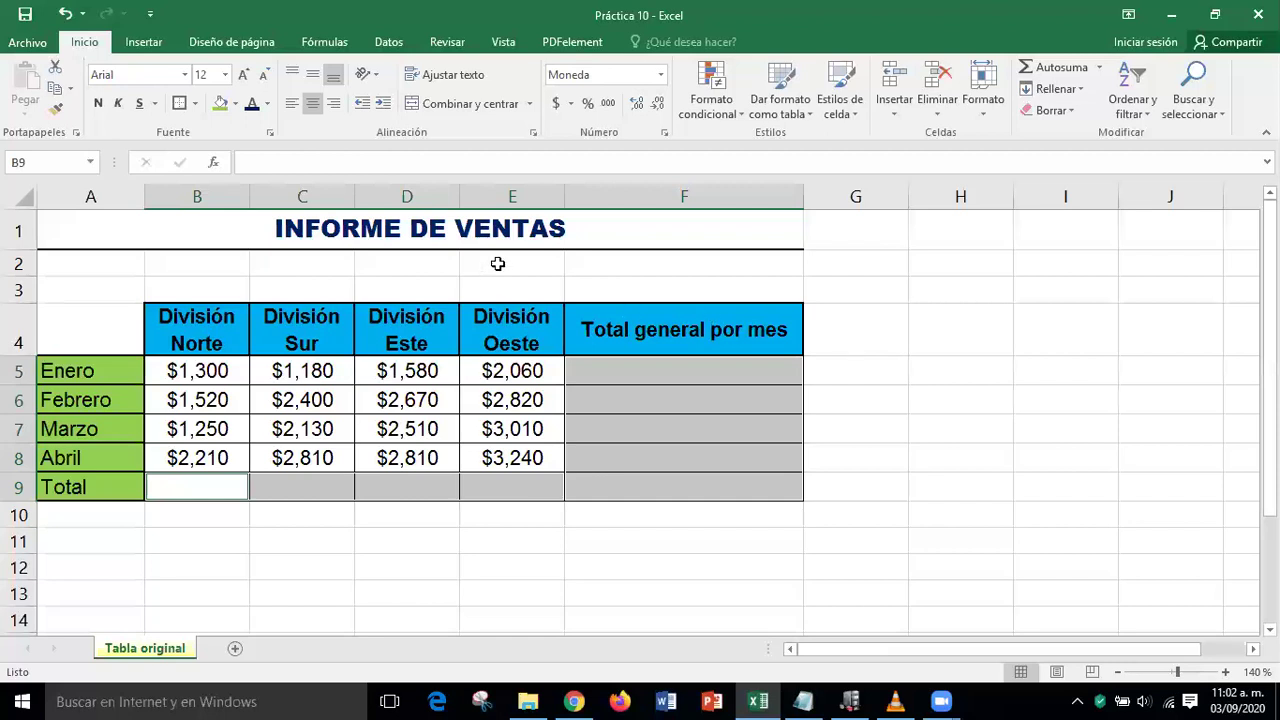
click(227, 77)
click(204, 184)
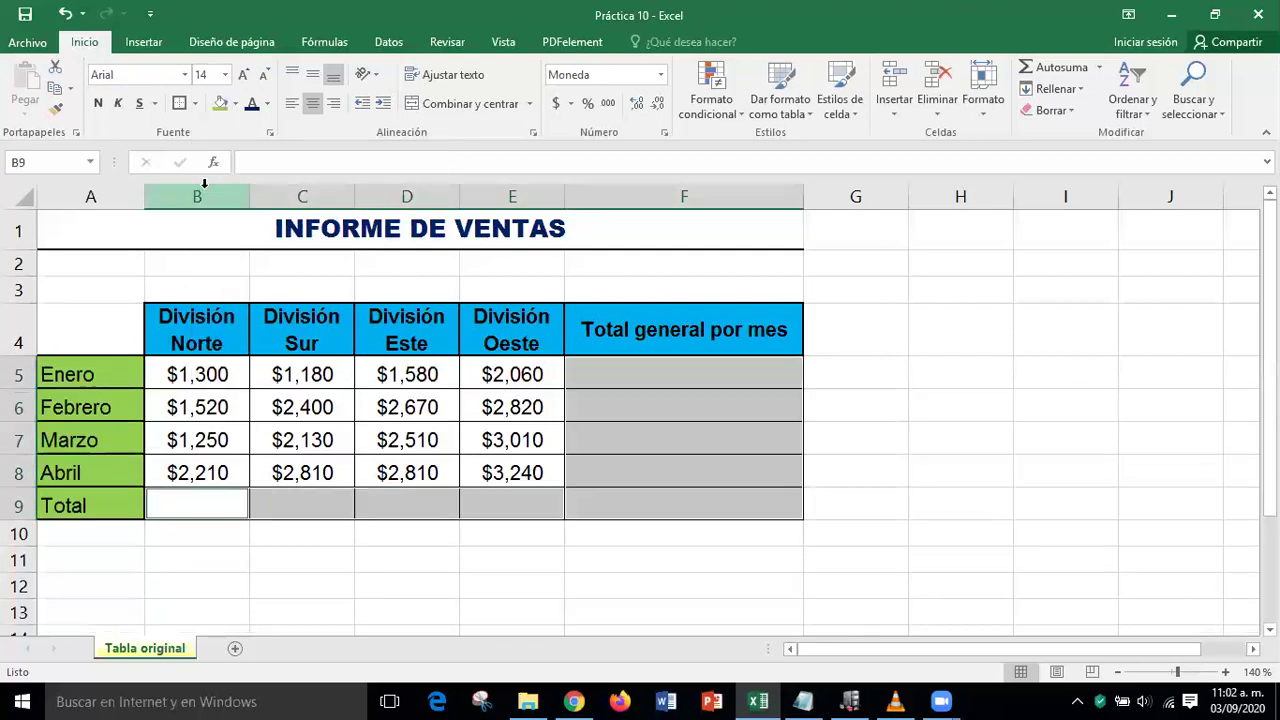
click(98, 103)
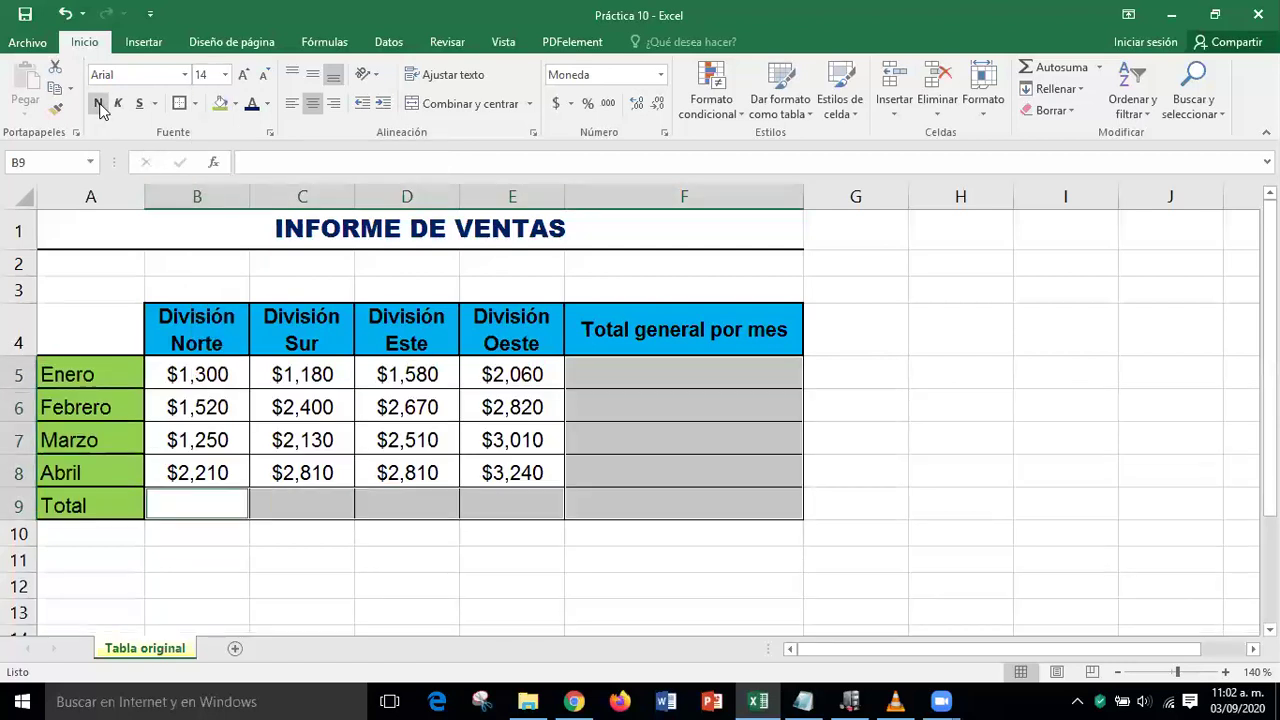
click(1013, 435)
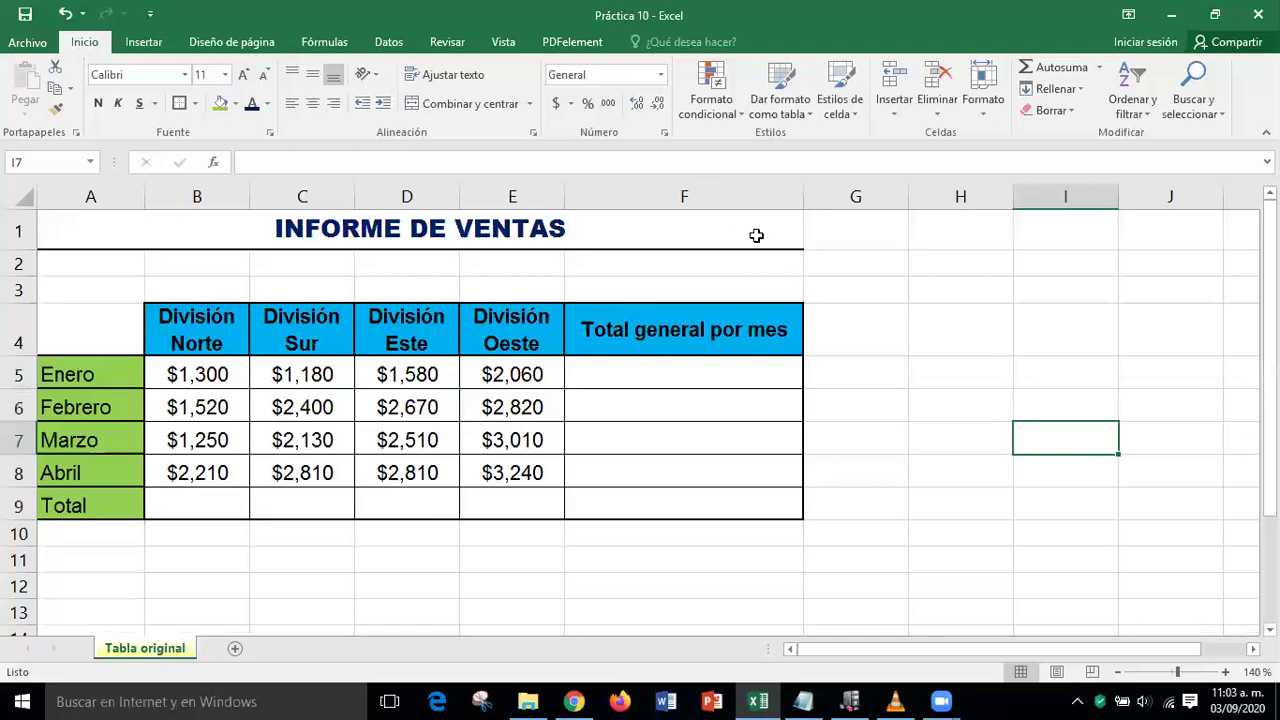
Widen column A to leave extra room beside the month names, and keep column F wide enough for its header on one line
drag(146, 192, 101, 226)
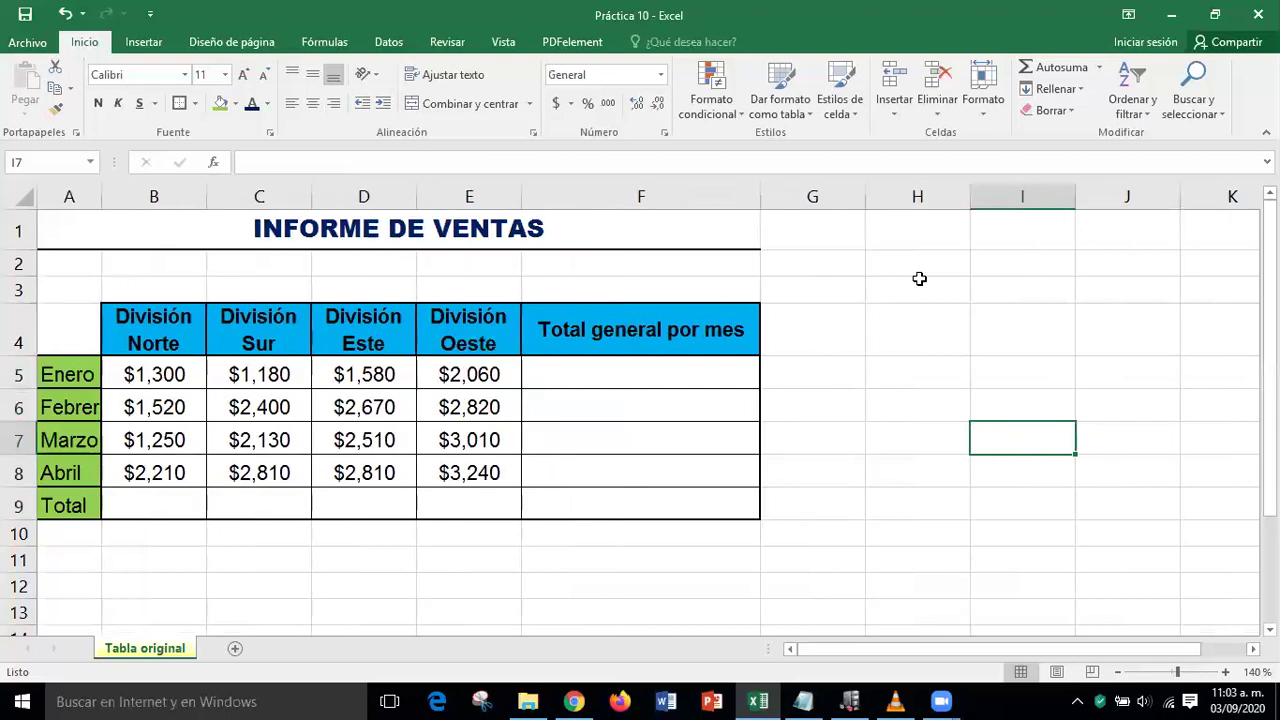
drag(100, 196, 162, 197)
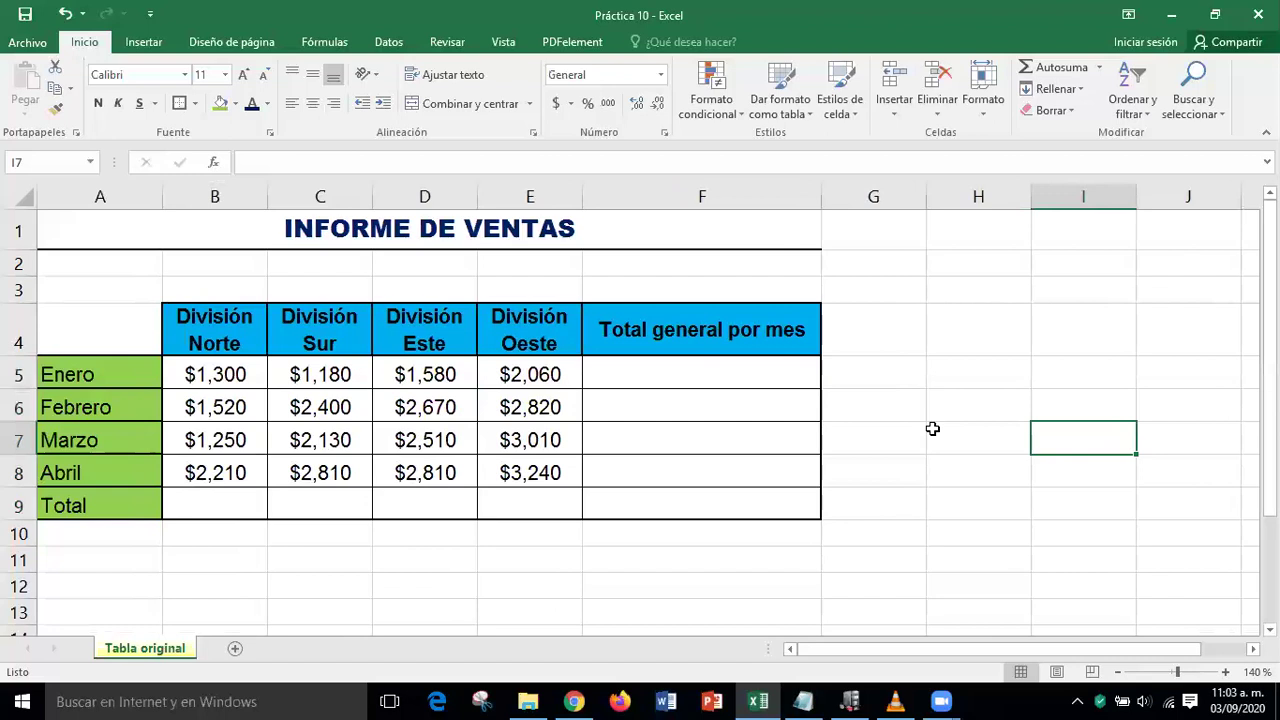
drag(822, 197, 752, 218)
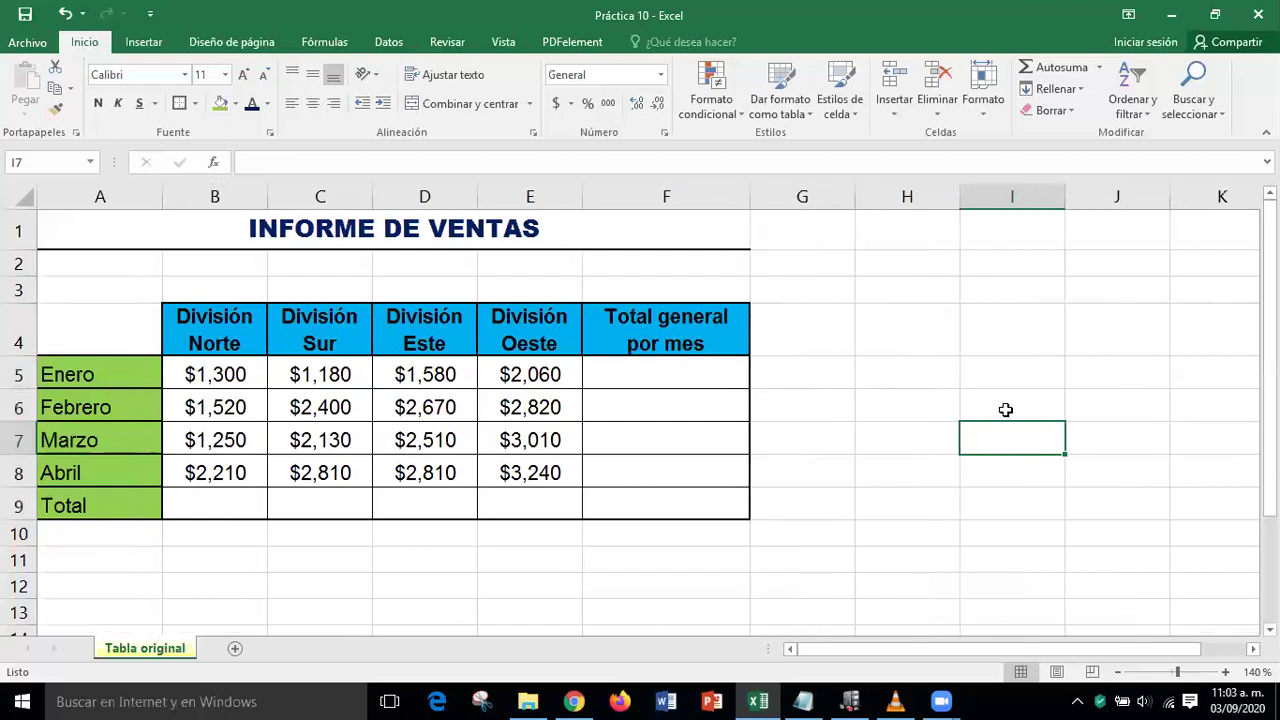
drag(752, 197, 819, 197)
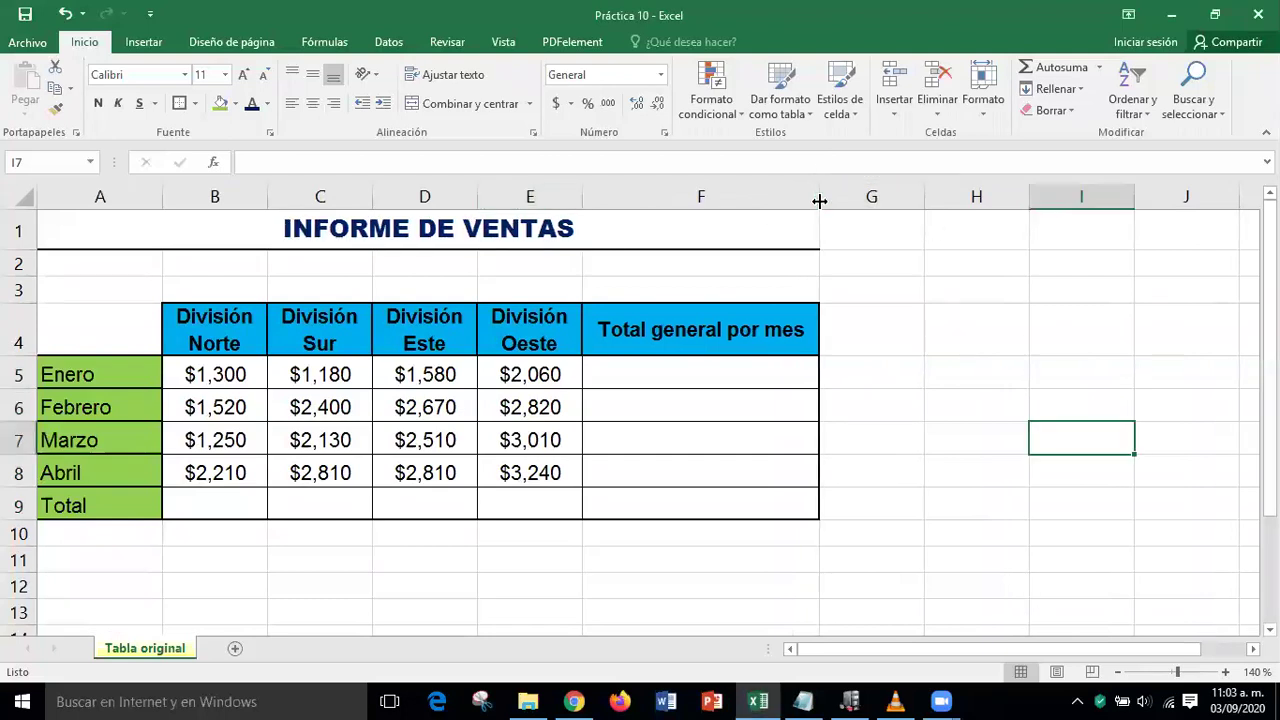
click(1107, 509)
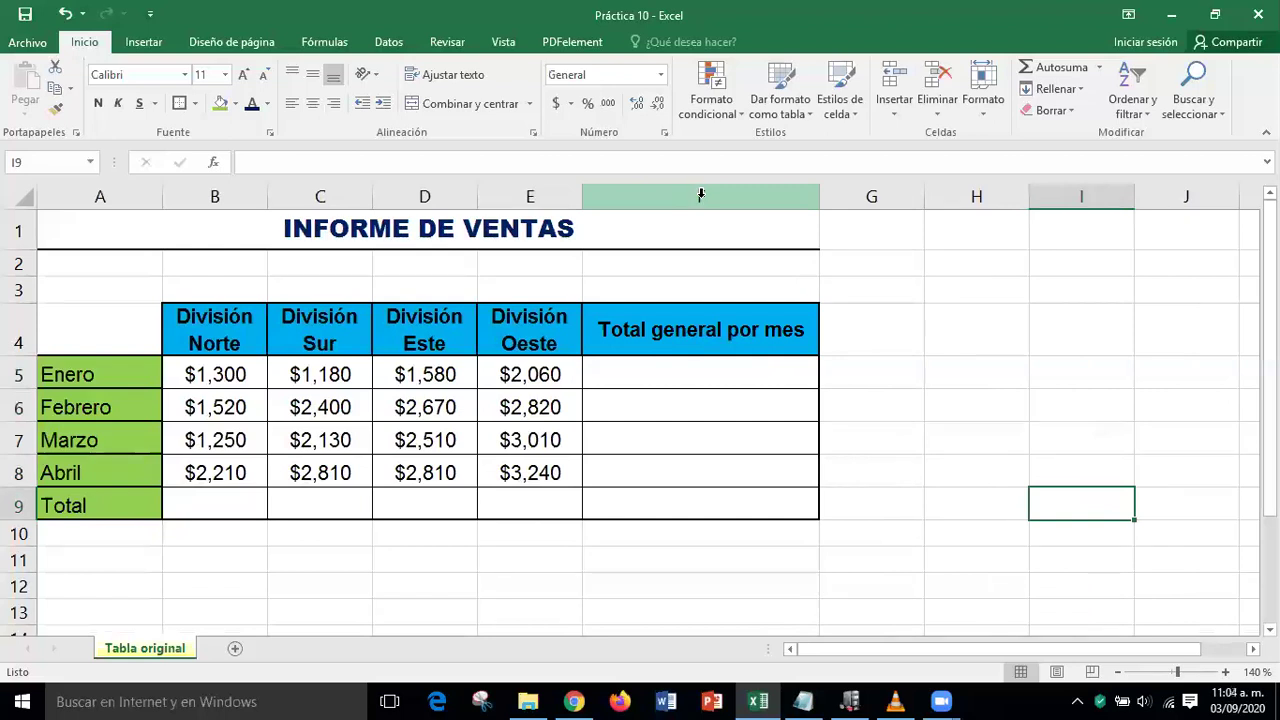
Set the width of column F to exactly 26
click(698, 200)
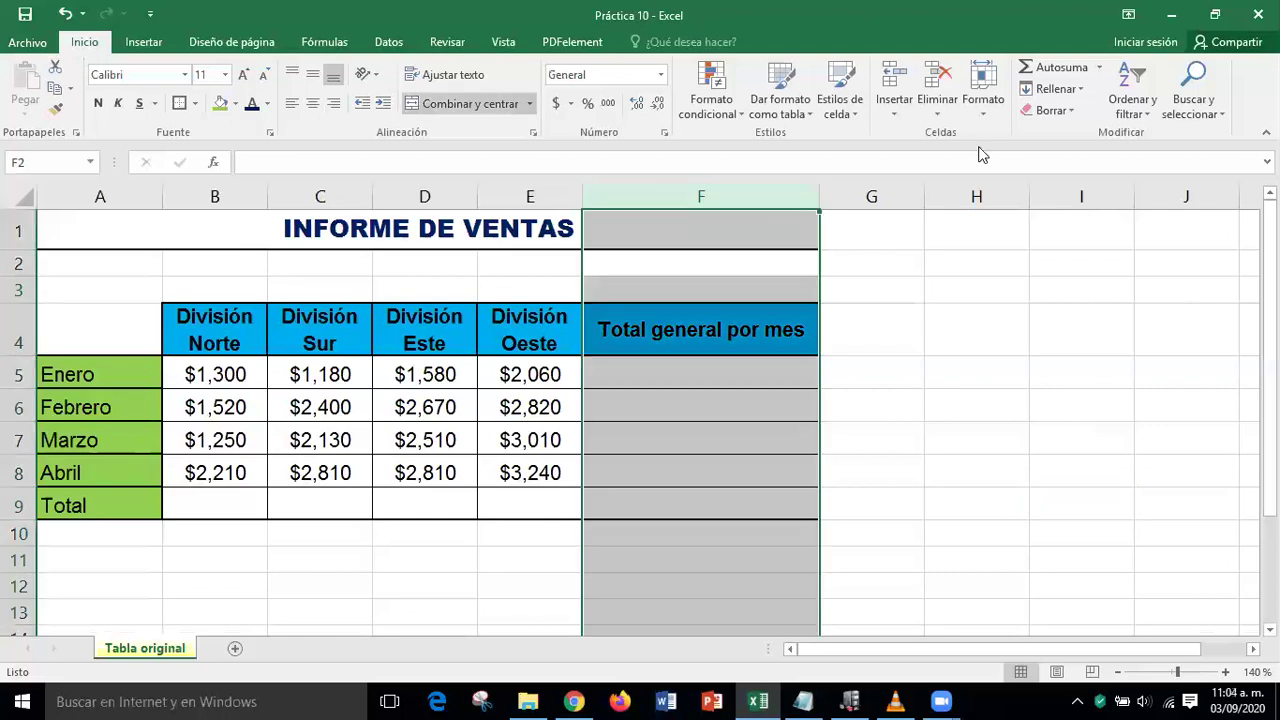
click(987, 118)
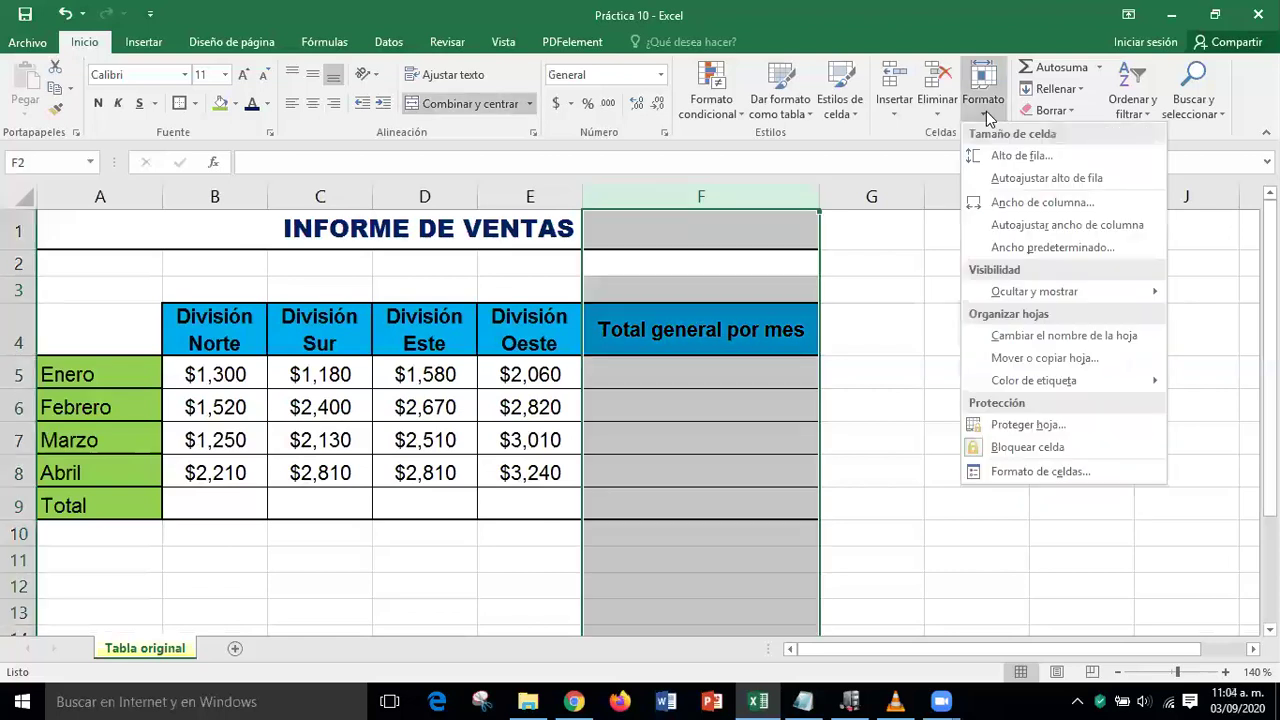
click(1037, 476)
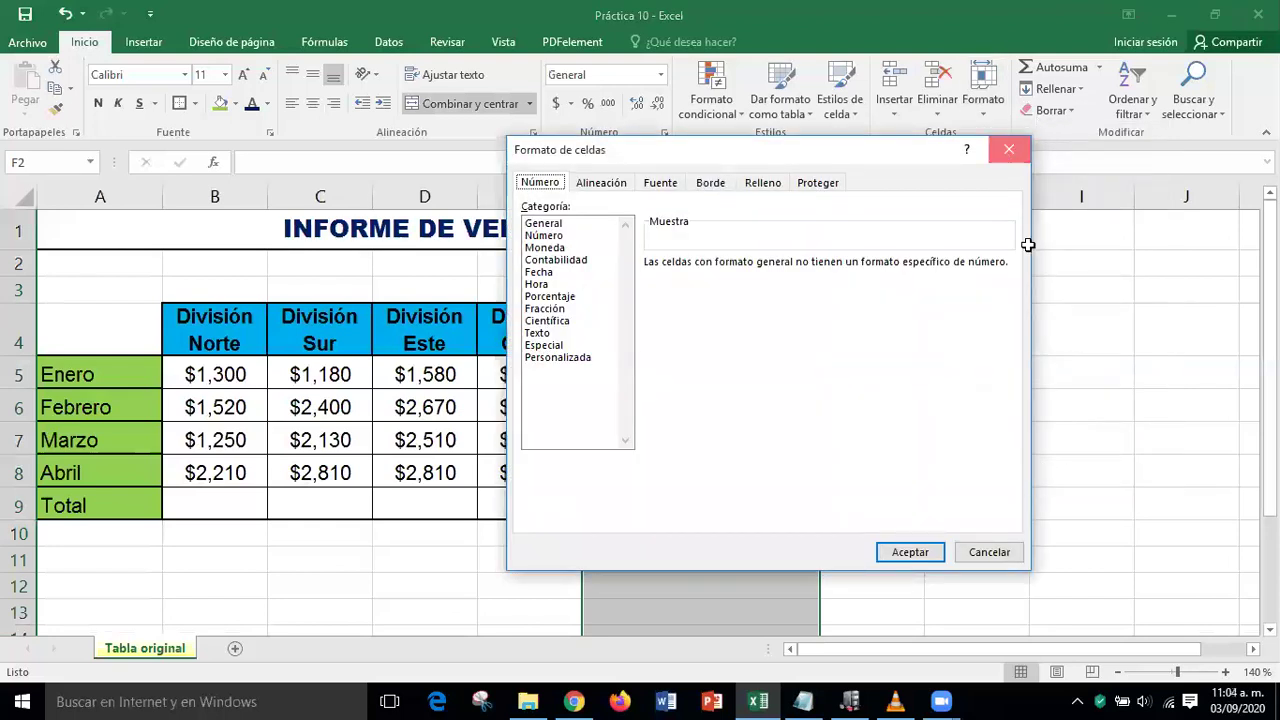
key(Escape)
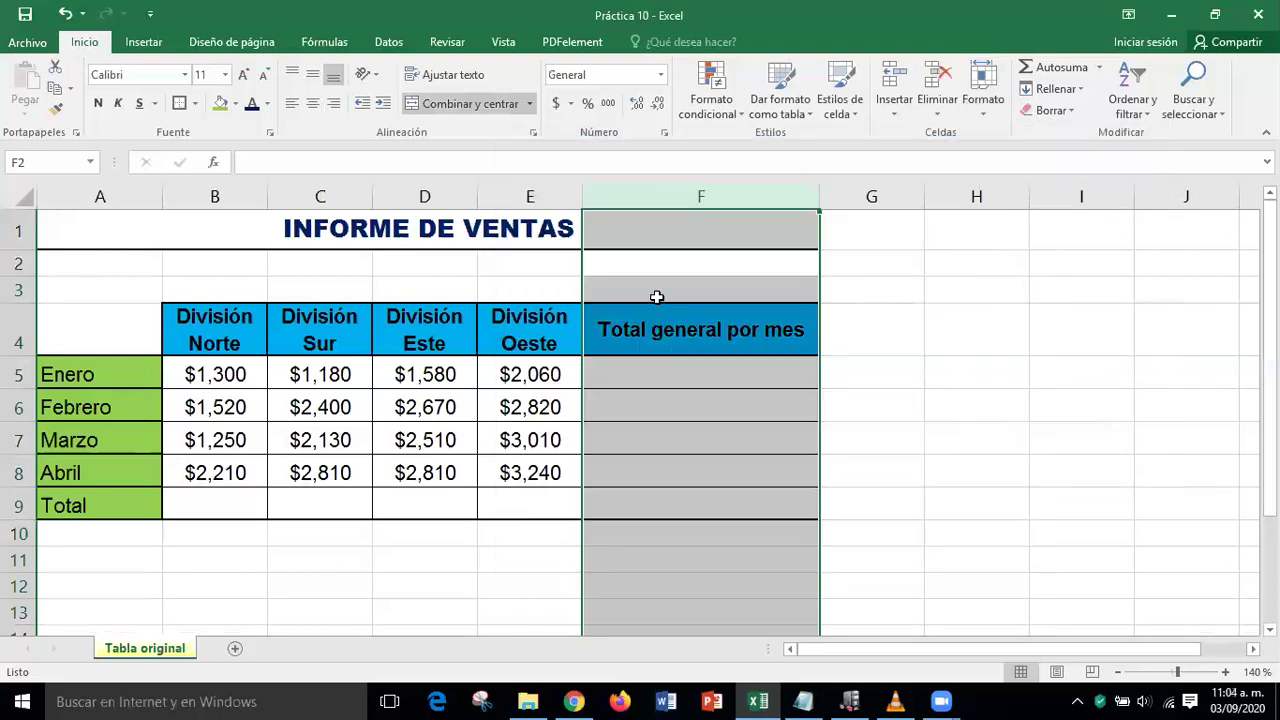
click(986, 115)
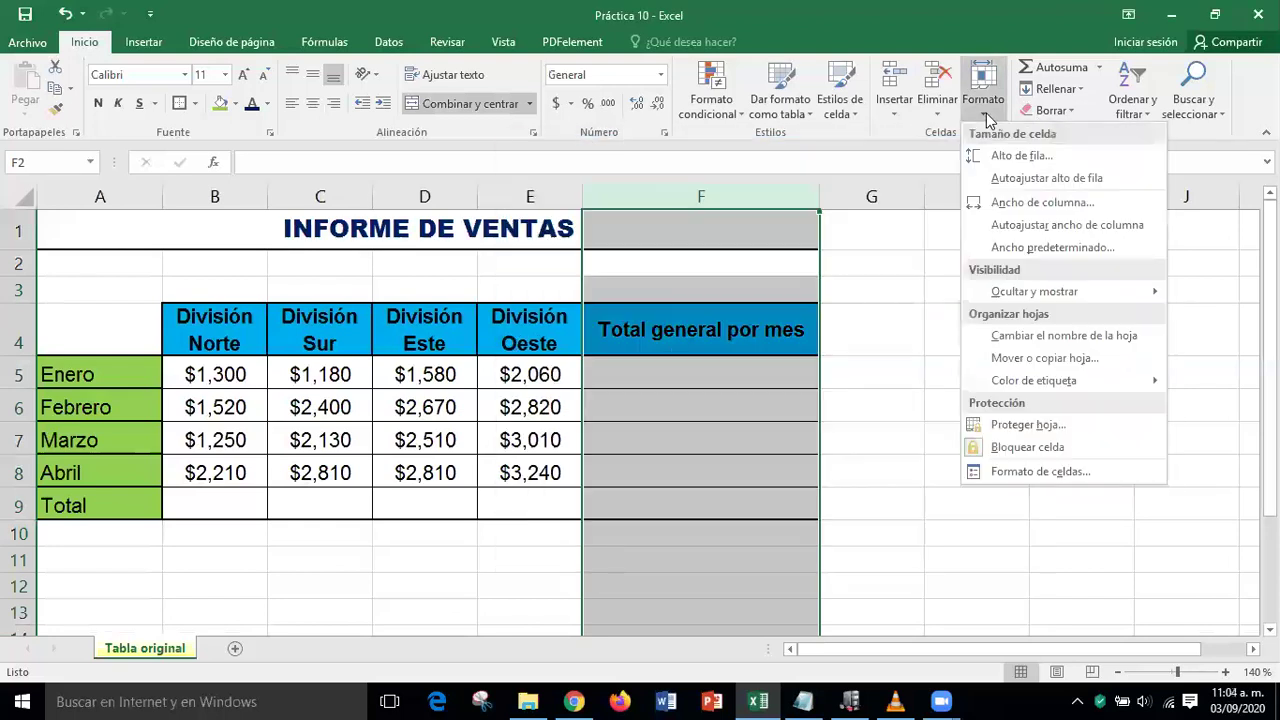
click(1031, 210)
drag(762, 321, 958, 287)
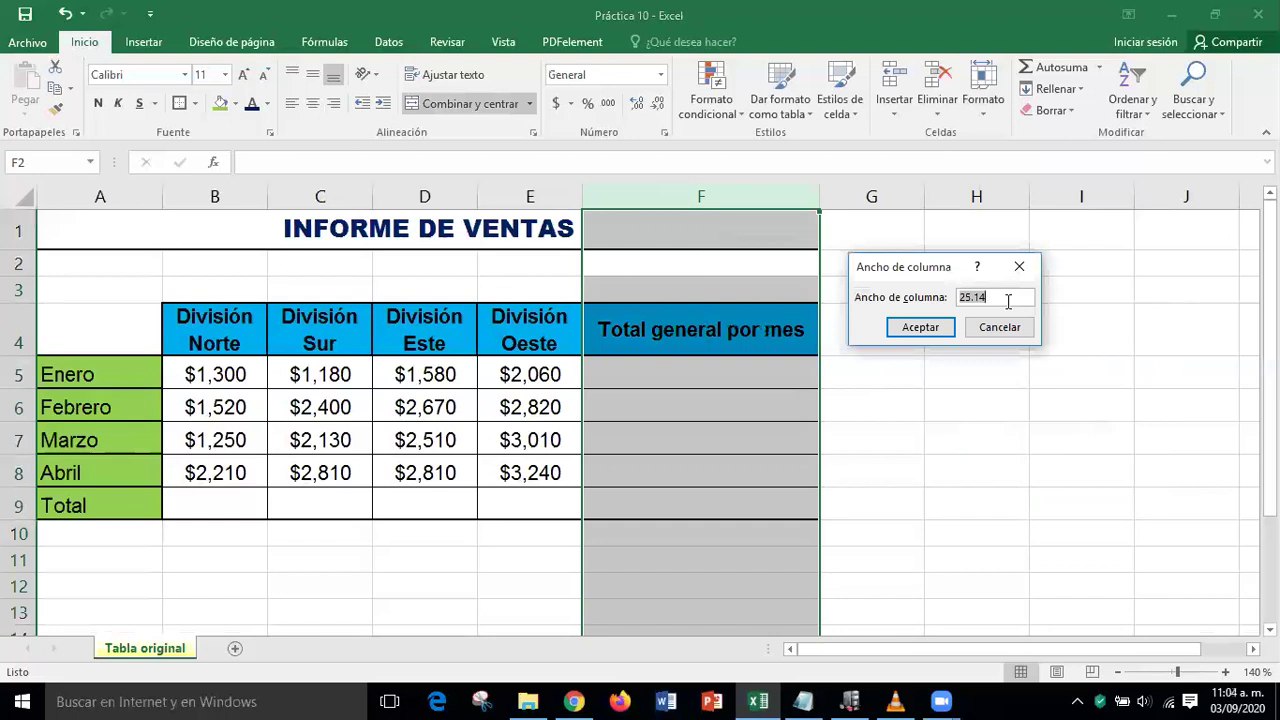
text(26)
key(Return)
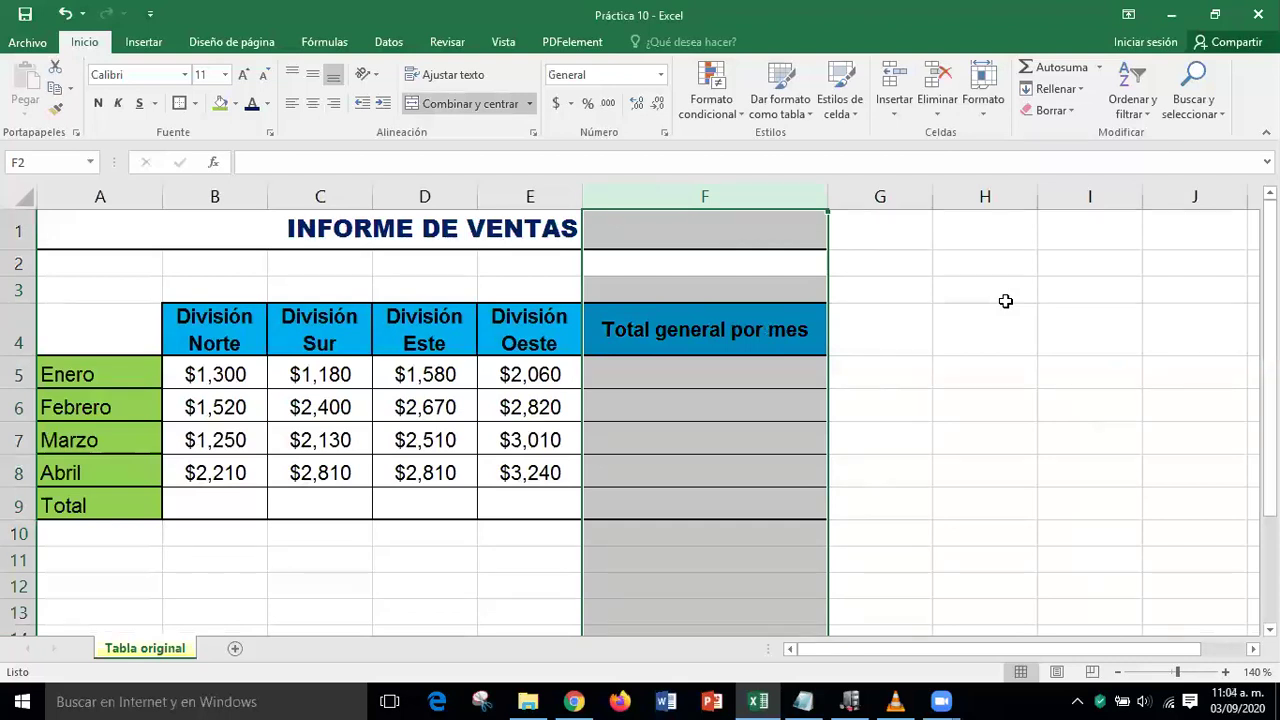
click(986, 447)
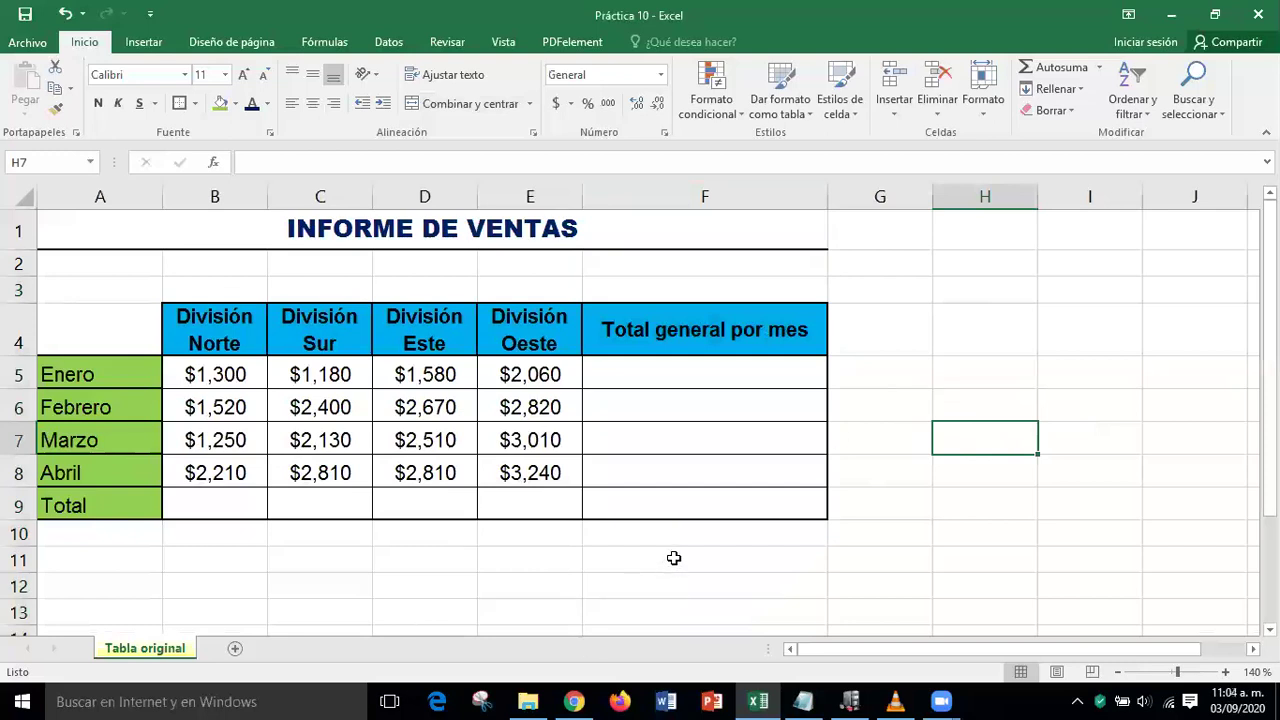
Create a copy of the Tabla original sheet at the end of the workbook
right_click(162, 643)
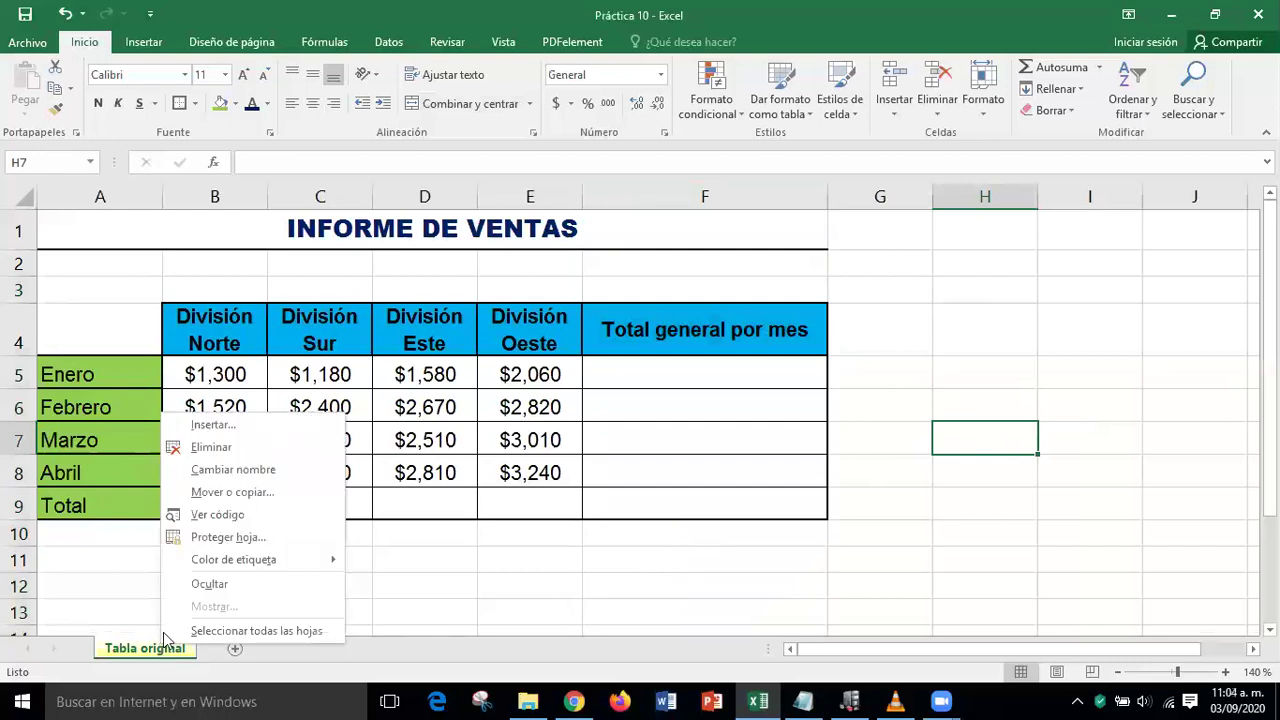
click(210, 493)
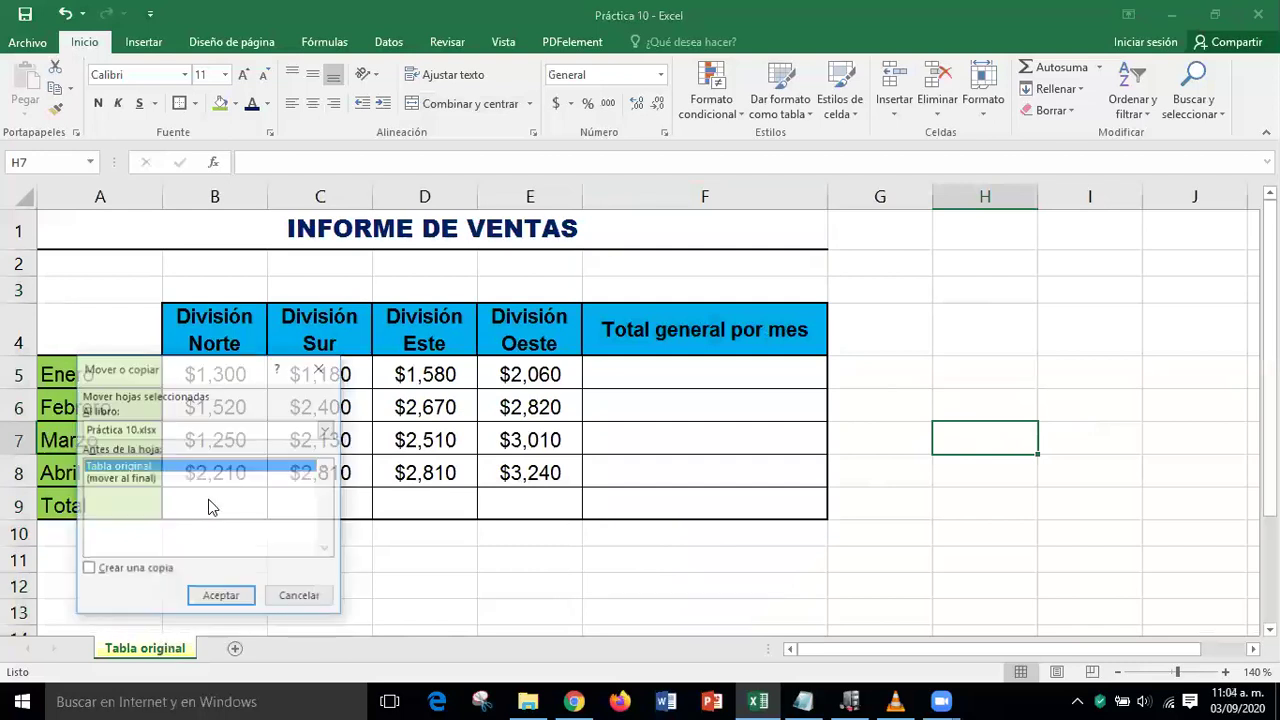
click(137, 480)
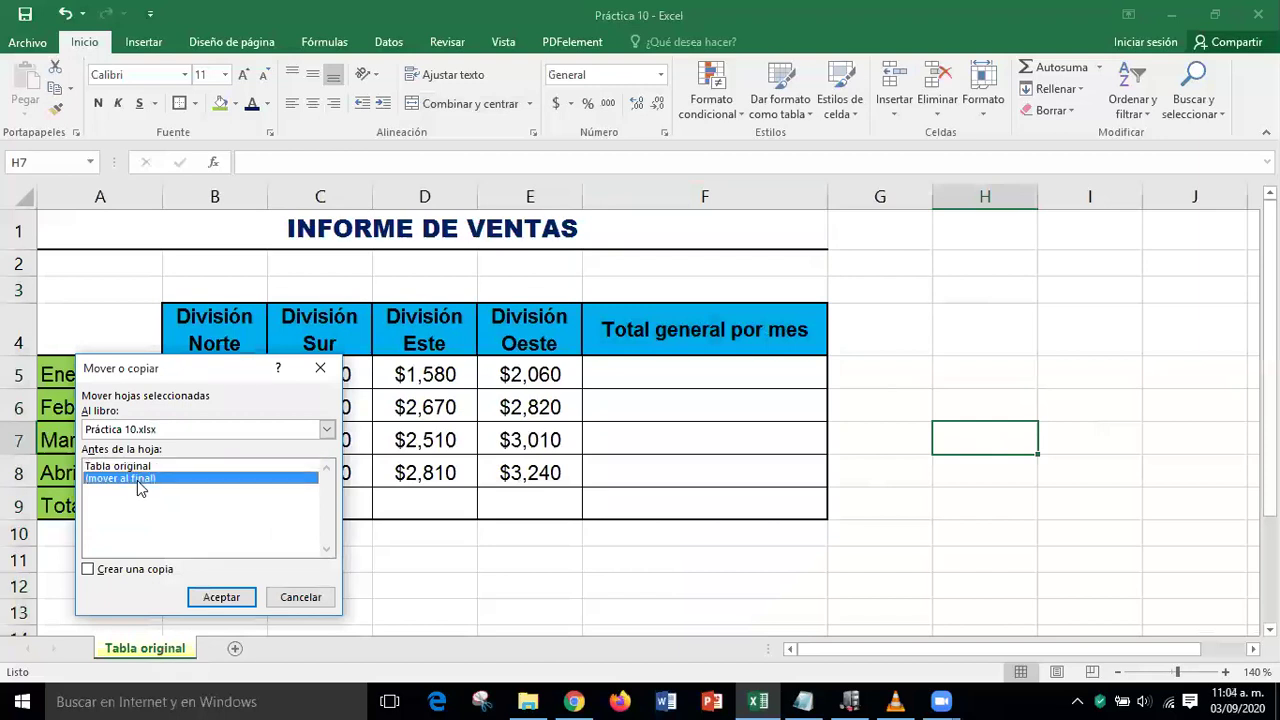
click(108, 570)
click(214, 597)
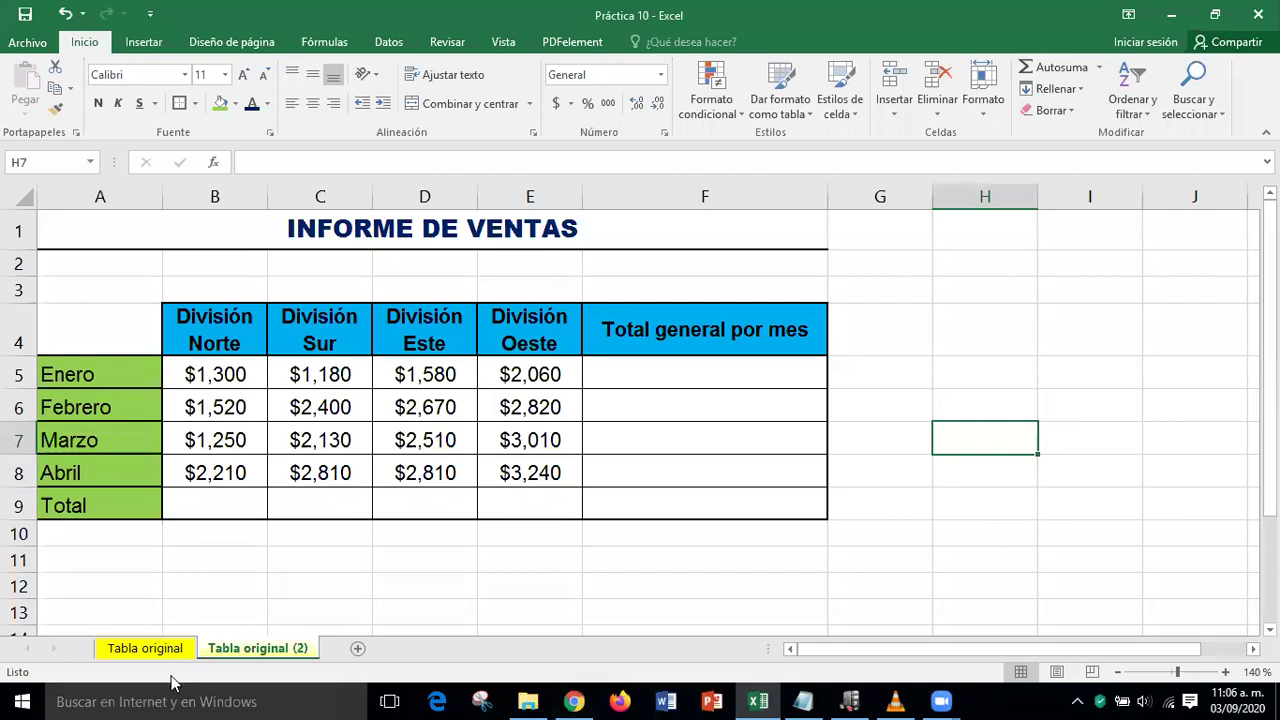
Rename the copied sheet Tabla Fórmulas
right_click(261, 651)
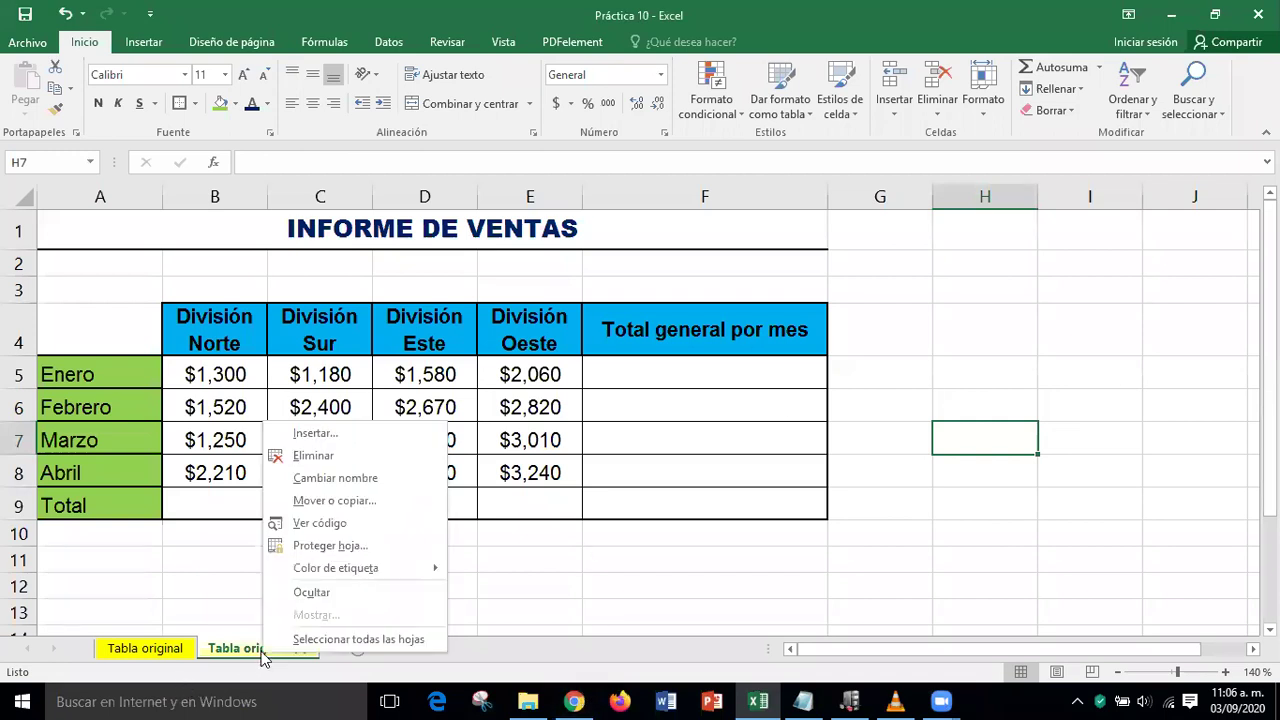
click(335, 478)
text(T)
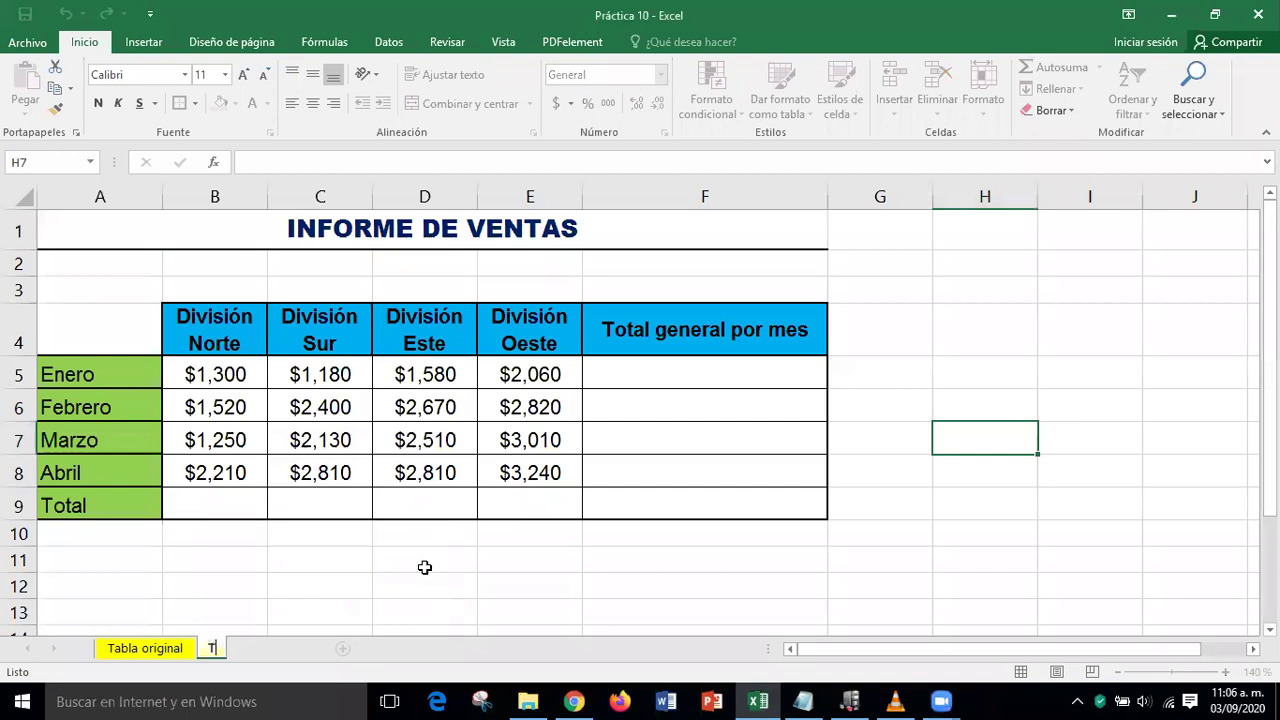
text(abla)
key(Return)
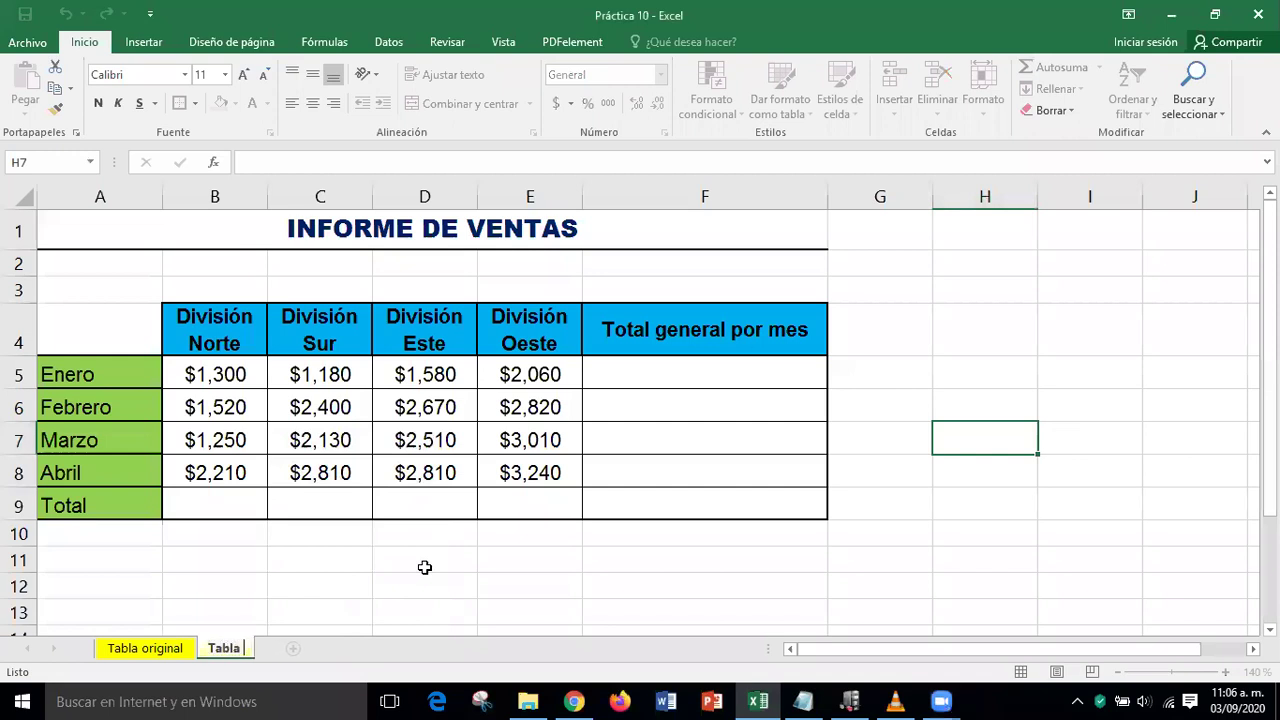
text(Fórmulas)
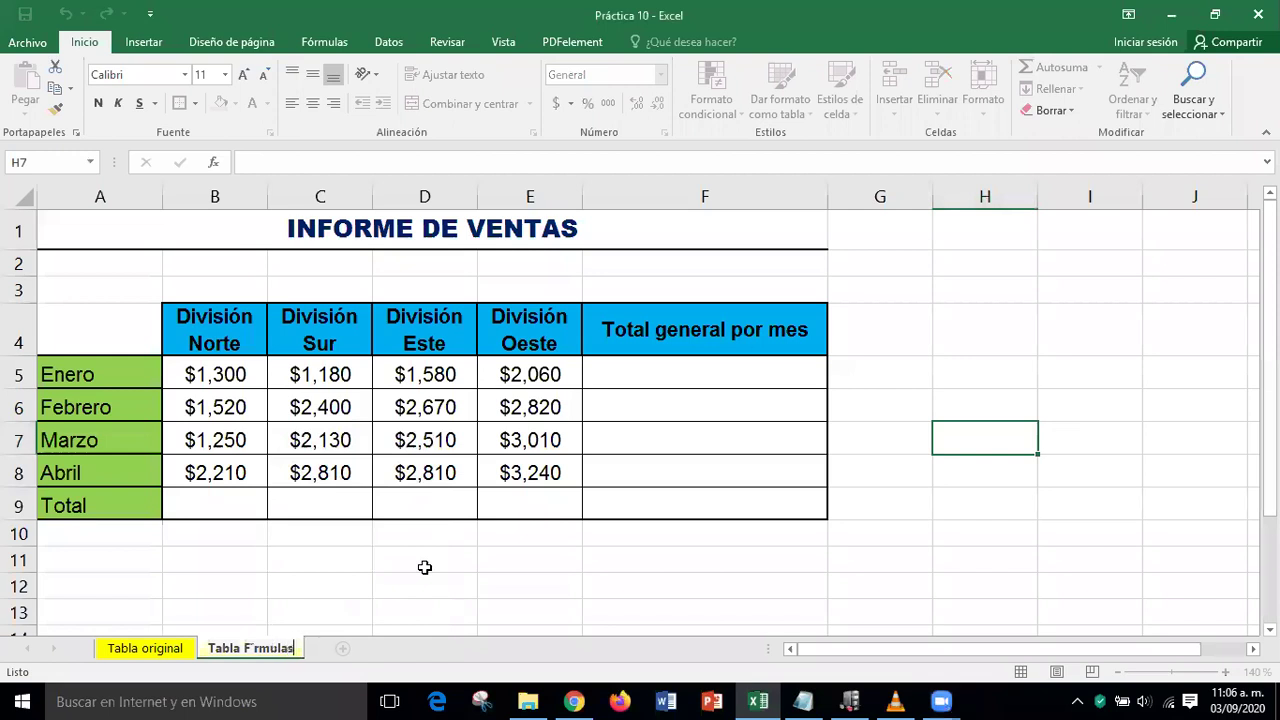
key(BackSpace)
key(BackSpace)
key(BackSpace)
key(BackSpace)
key(BackSpace)
key(BackSpace)
key(BackSpace)
key(Return)
text(órmulas)
key(Return)
Give the Tabla Fórmulas sheet a standard green tab colour and check it from the Tabla original sheet
right_click(266, 648)
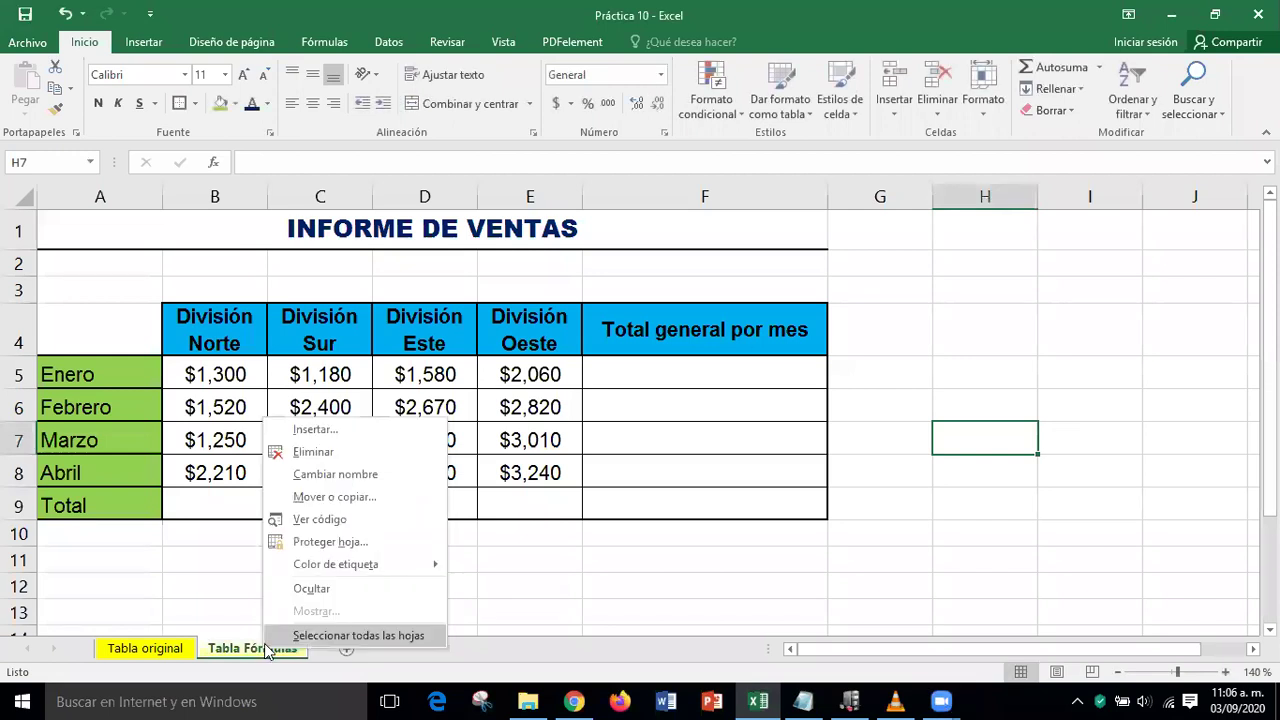
mouse_move(437, 563)
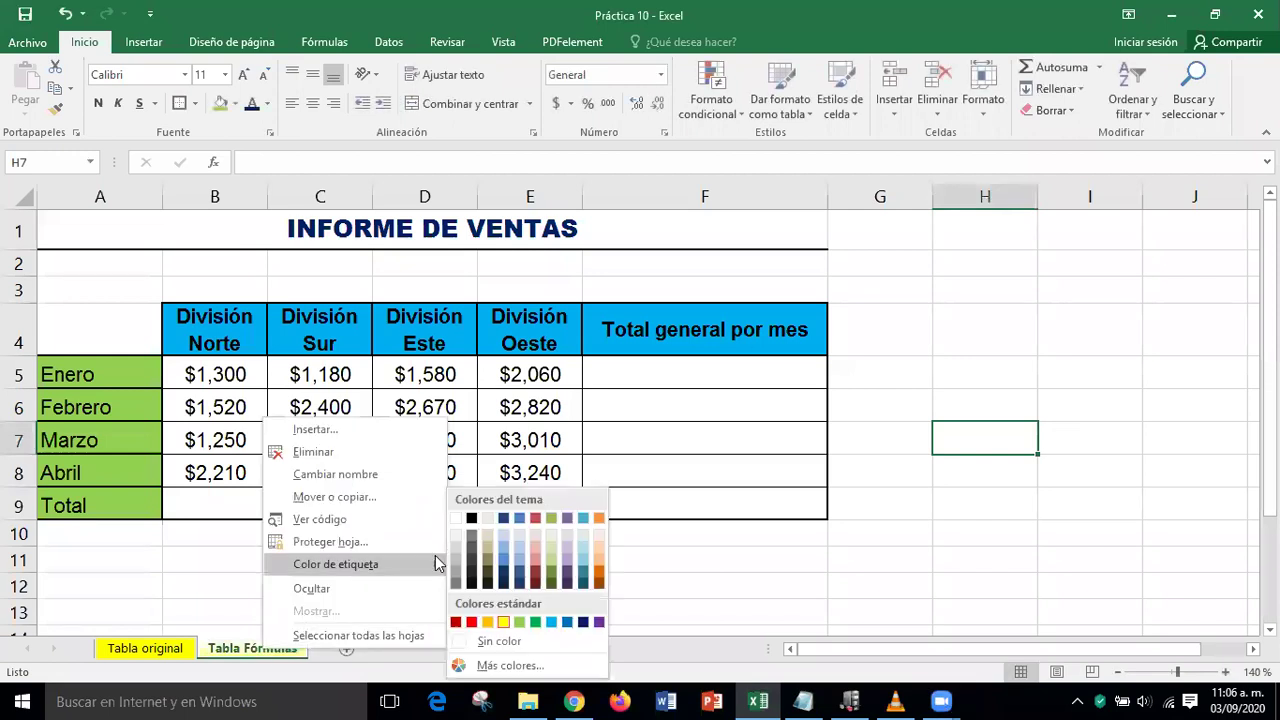
click(535, 622)
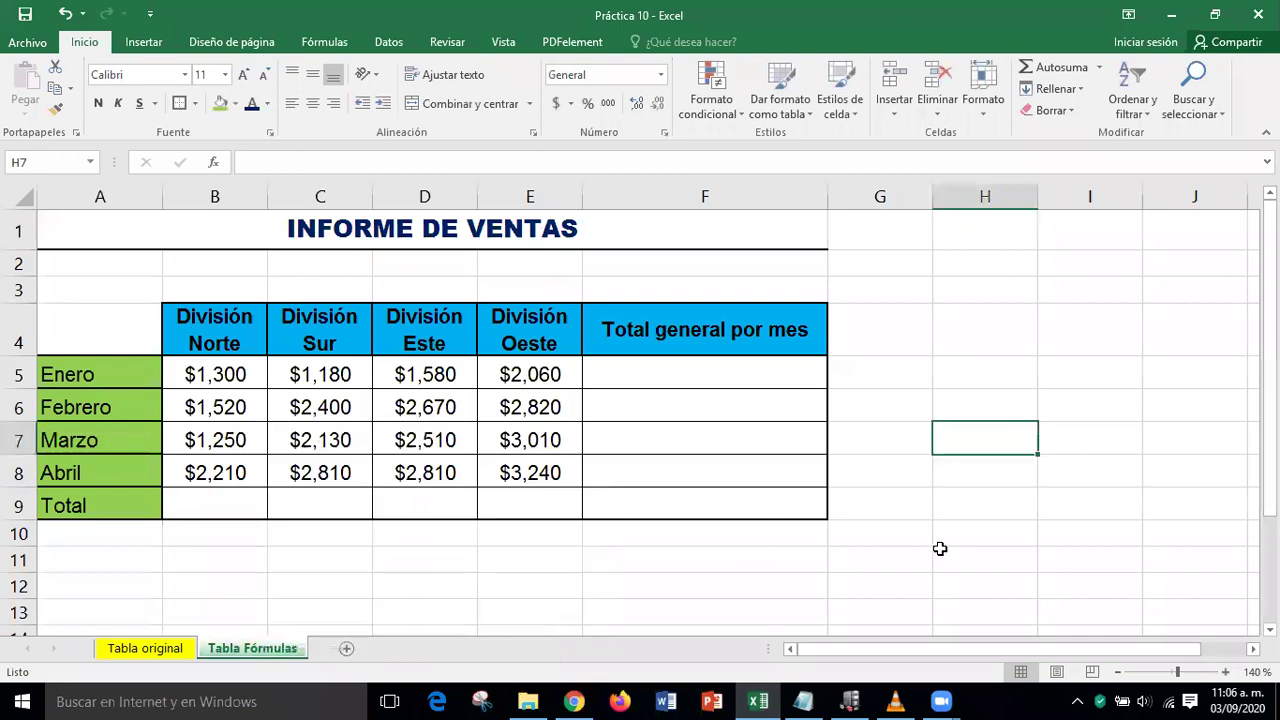
click(147, 652)
click(977, 551)
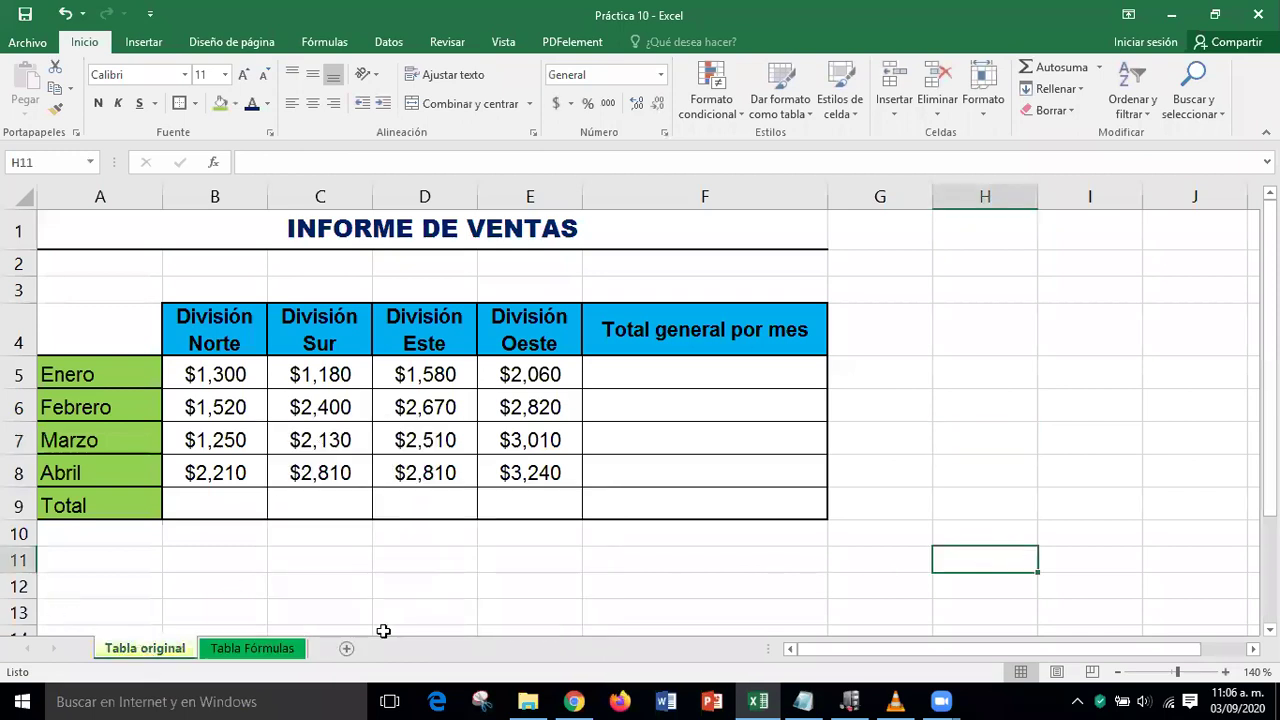
Show the Tabla Fórmulas sheet and examine the month rows, the Total row and the division columns of the sales table
click(271, 652)
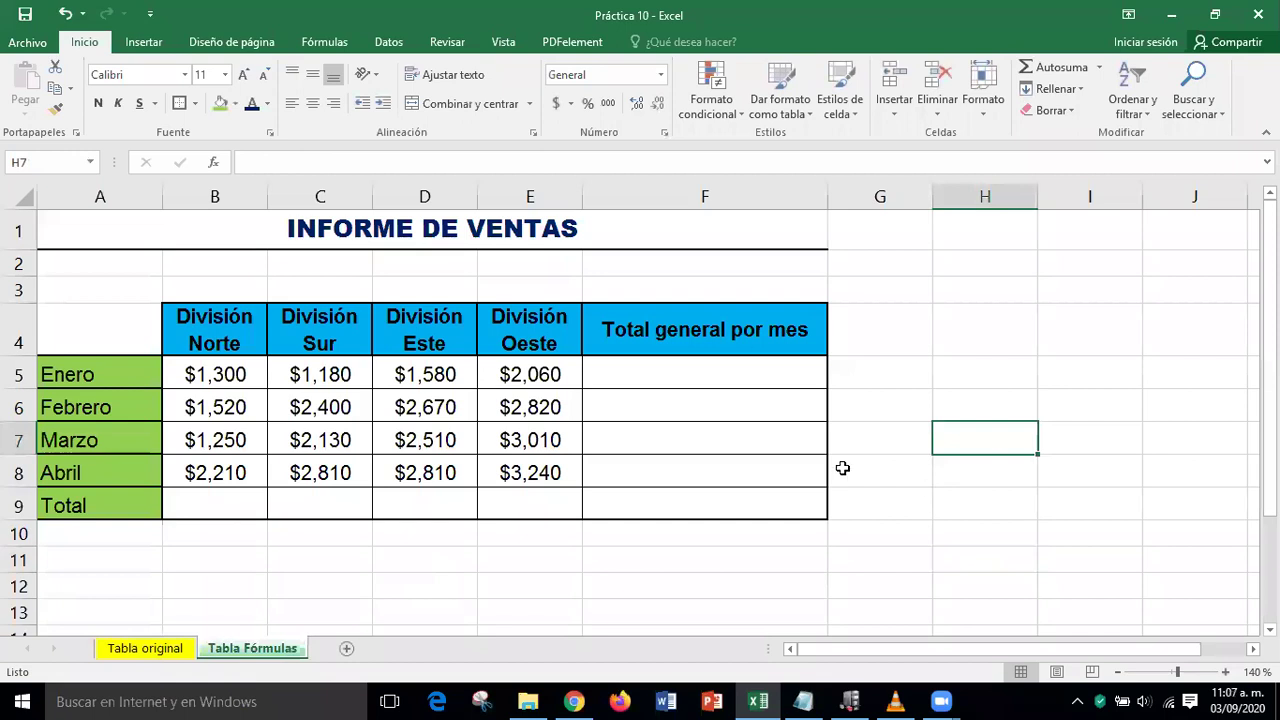
click(17, 372)
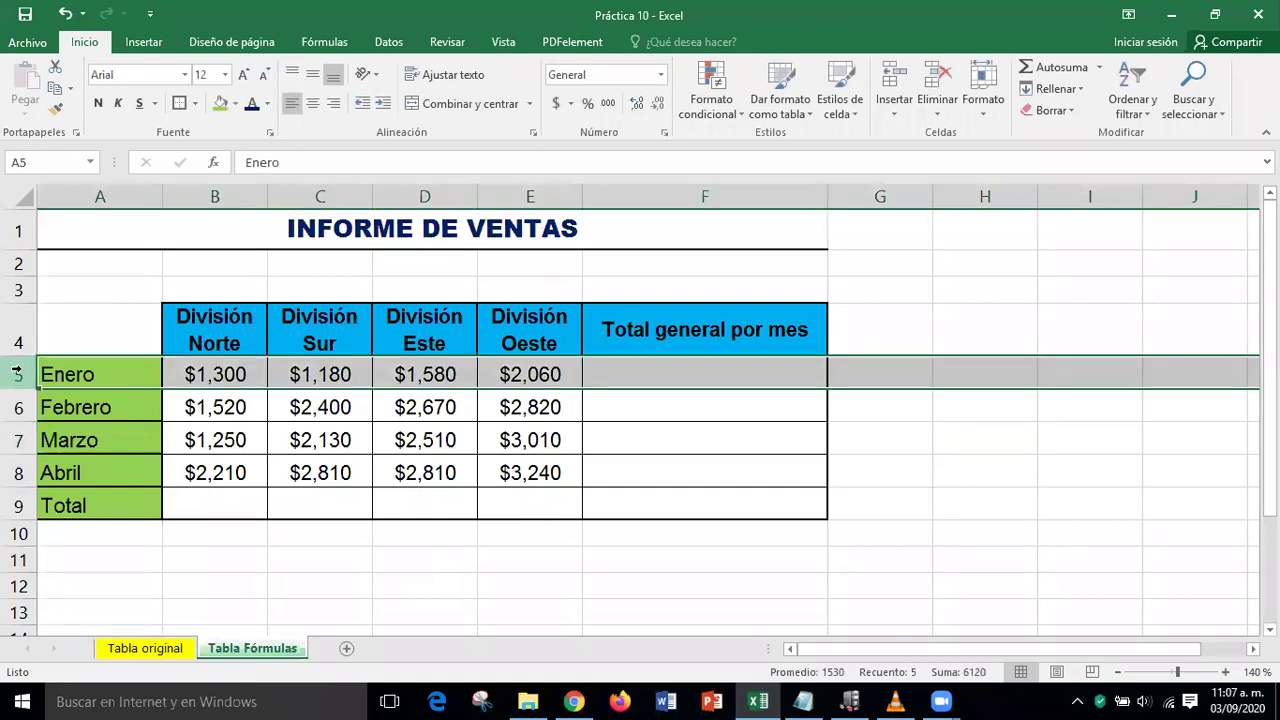
click(454, 207)
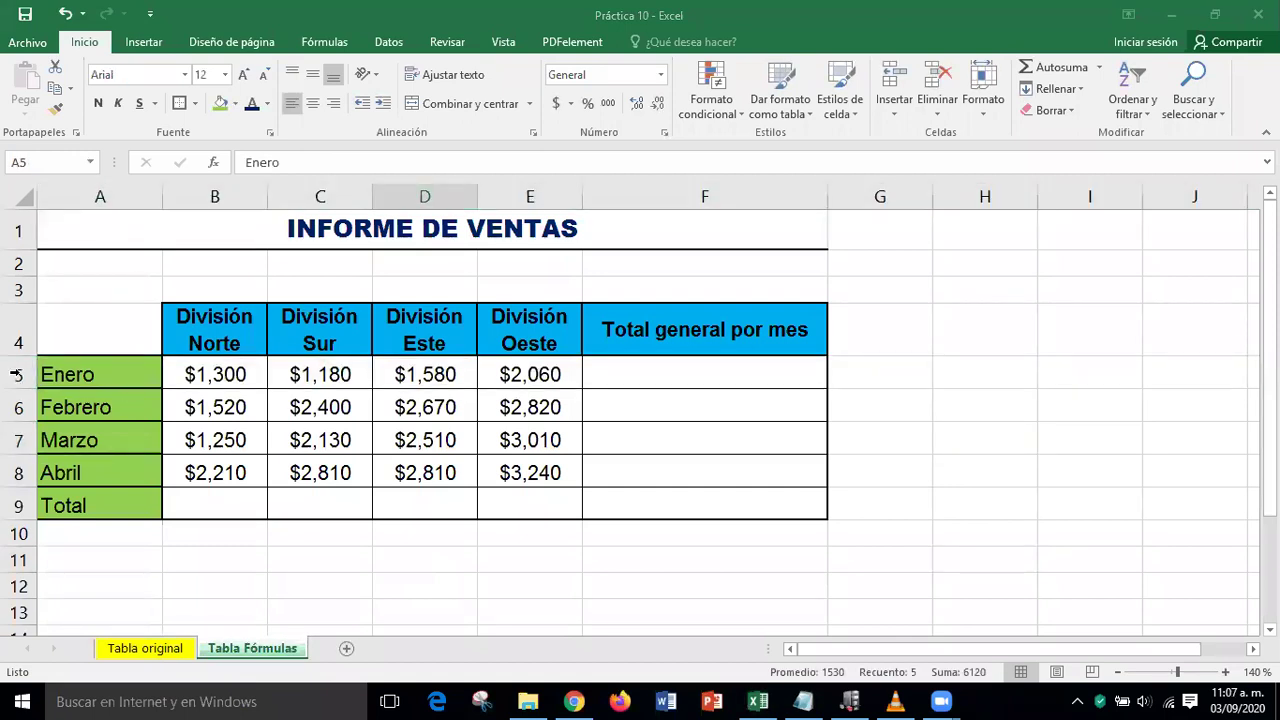
click(17, 472)
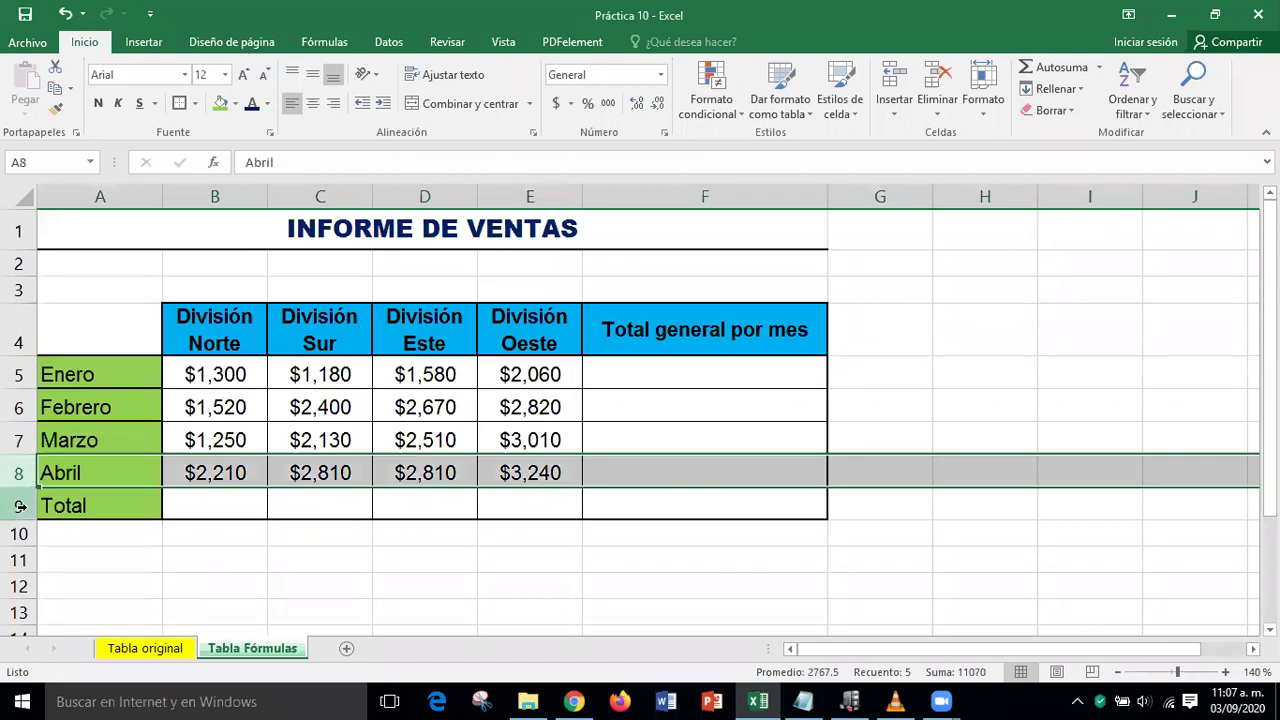
click(26, 507)
click(243, 196)
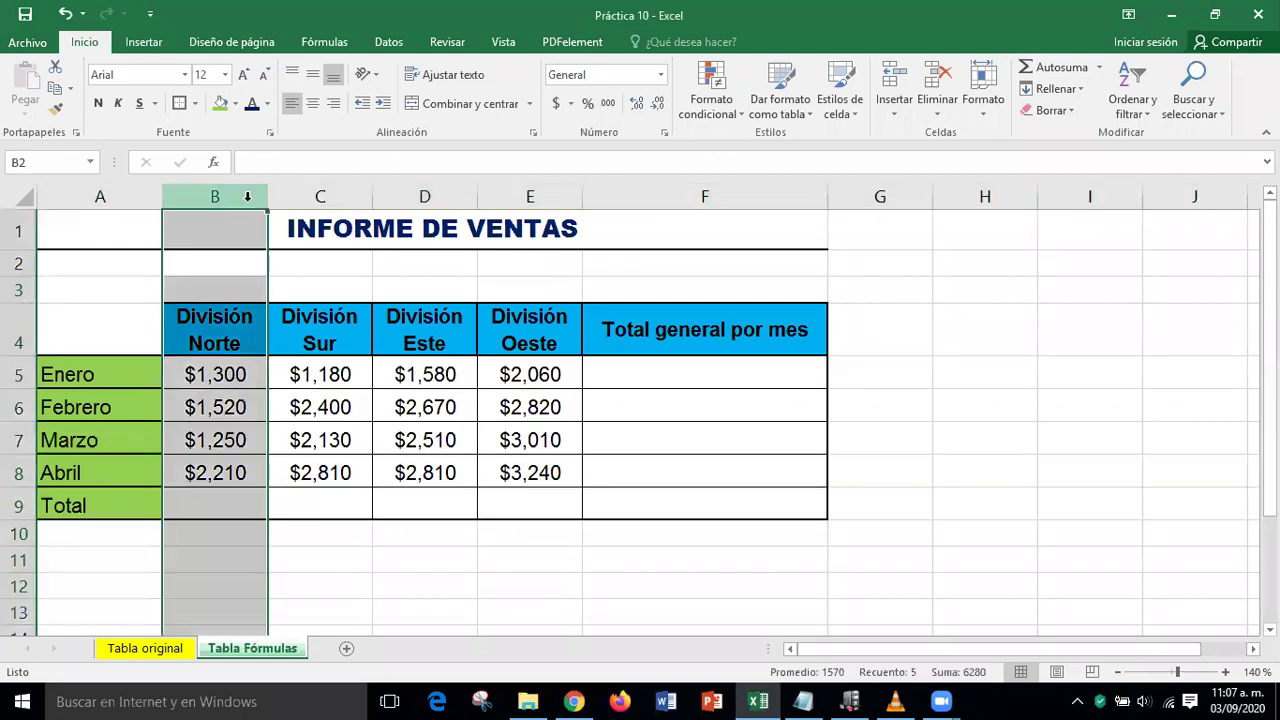
click(420, 316)
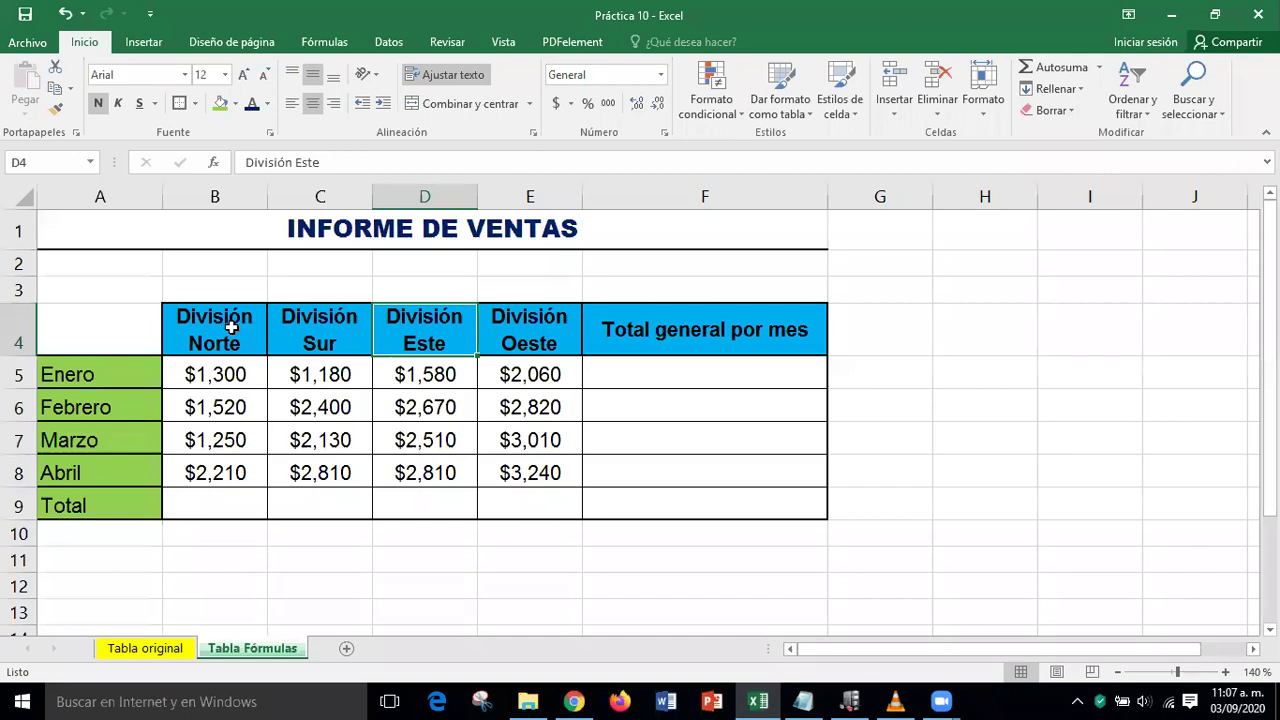
click(232, 325)
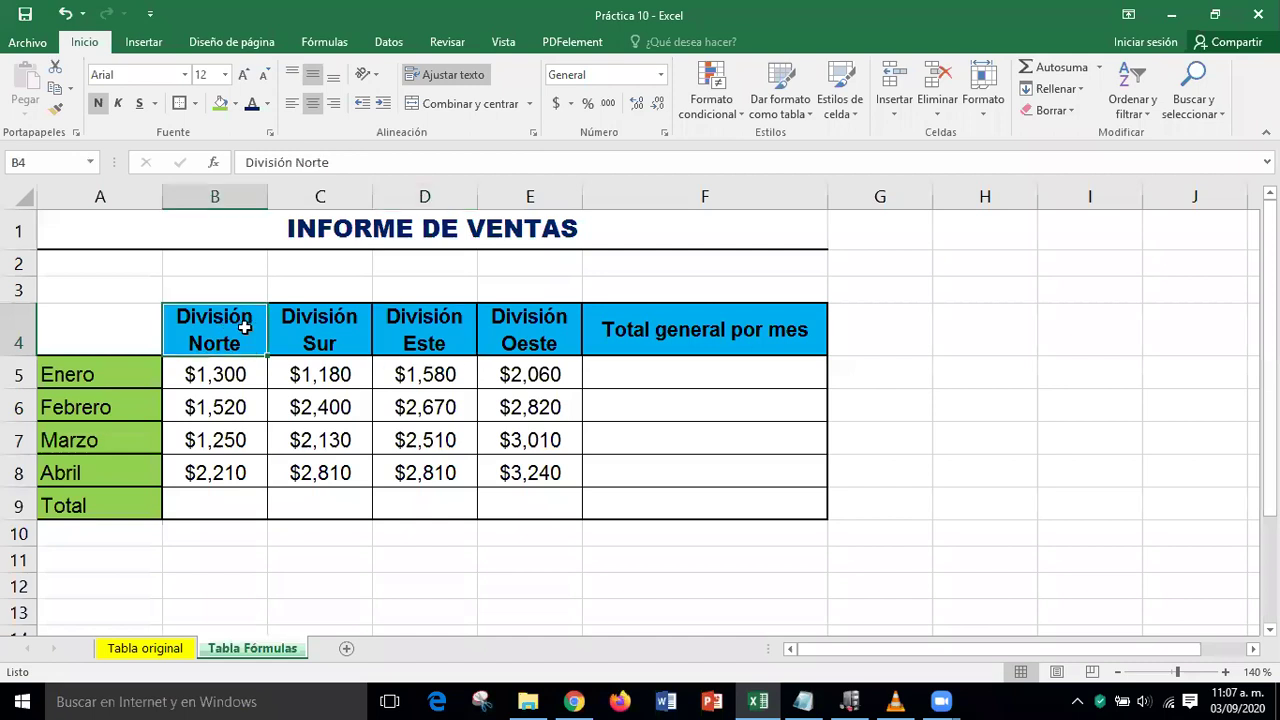
click(308, 333)
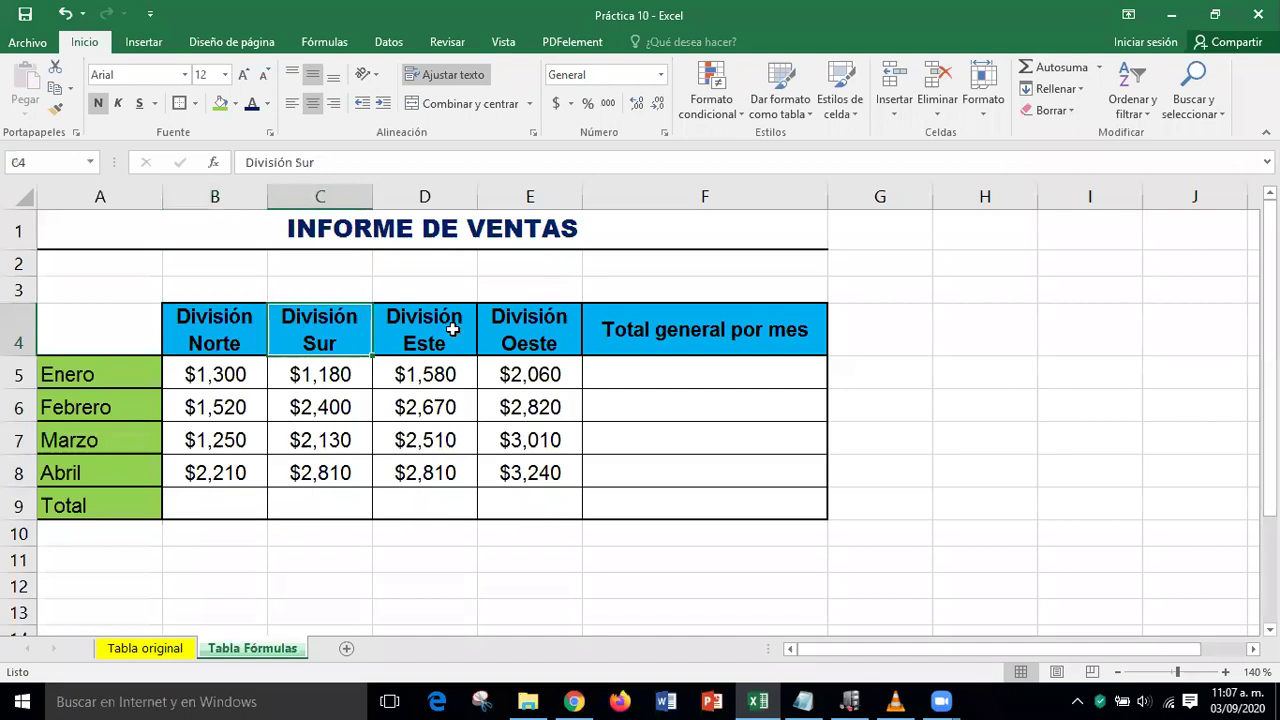
click(229, 331)
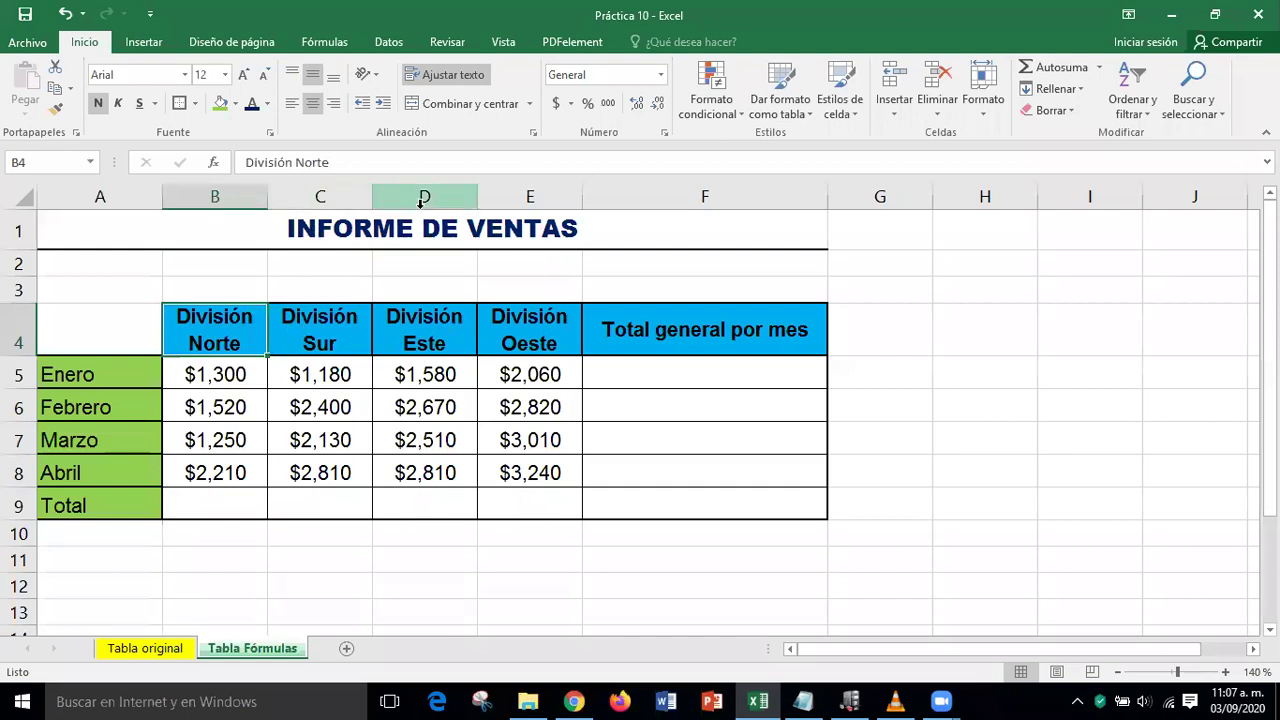
click(1040, 381)
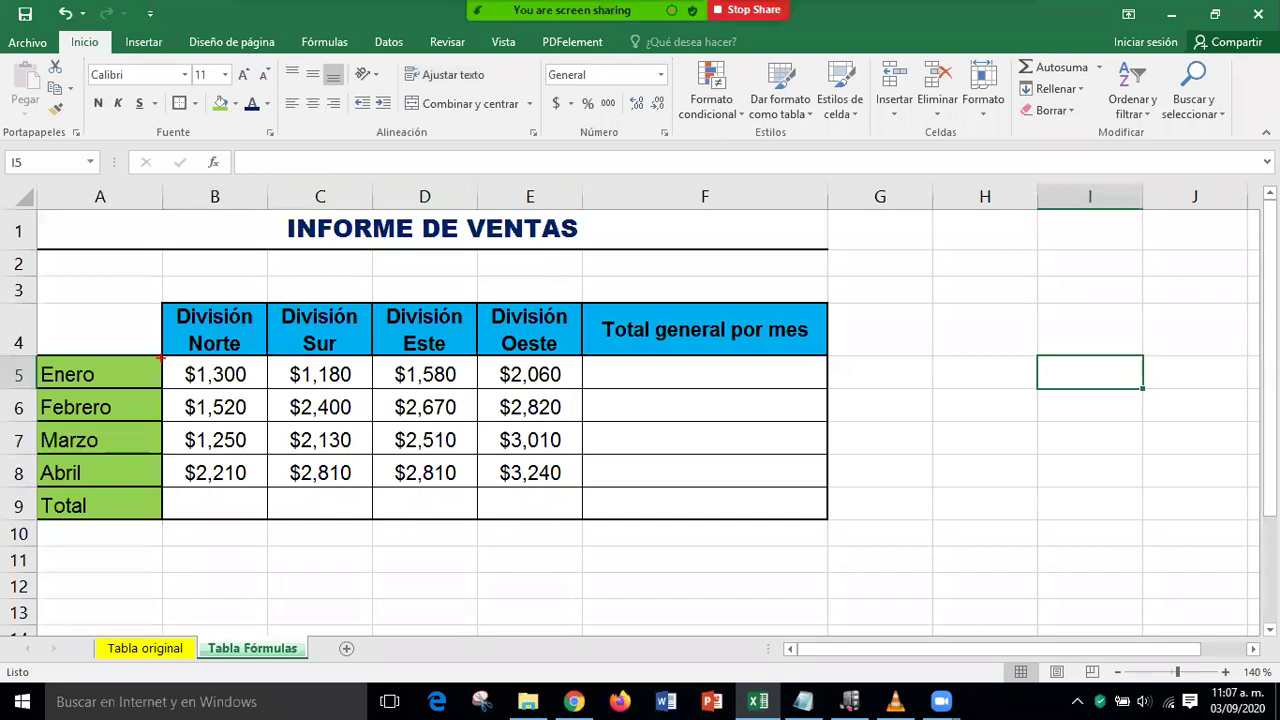
mouse_move(160, 356)
mouse_down()
mouse_move(271, 451)
mouse_move(494, 514)
mouse_move(587, 518)
mouse_up()
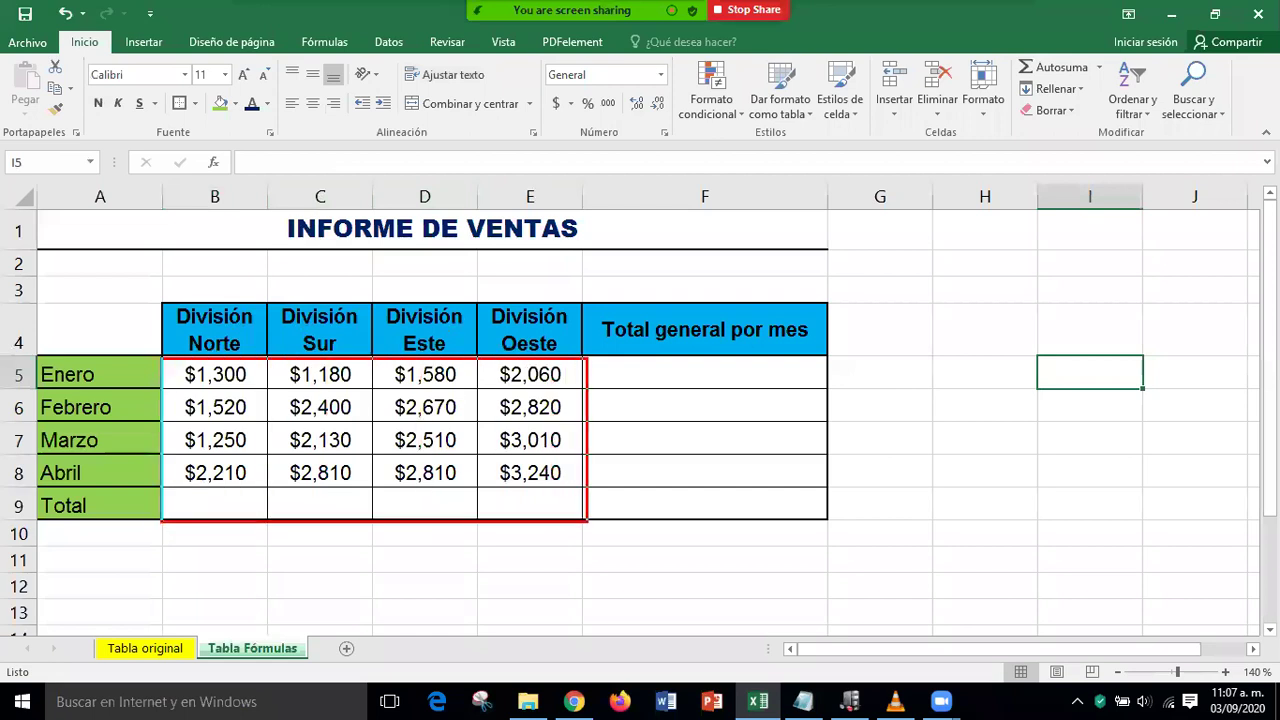
drag(240, 318, 232, 325)
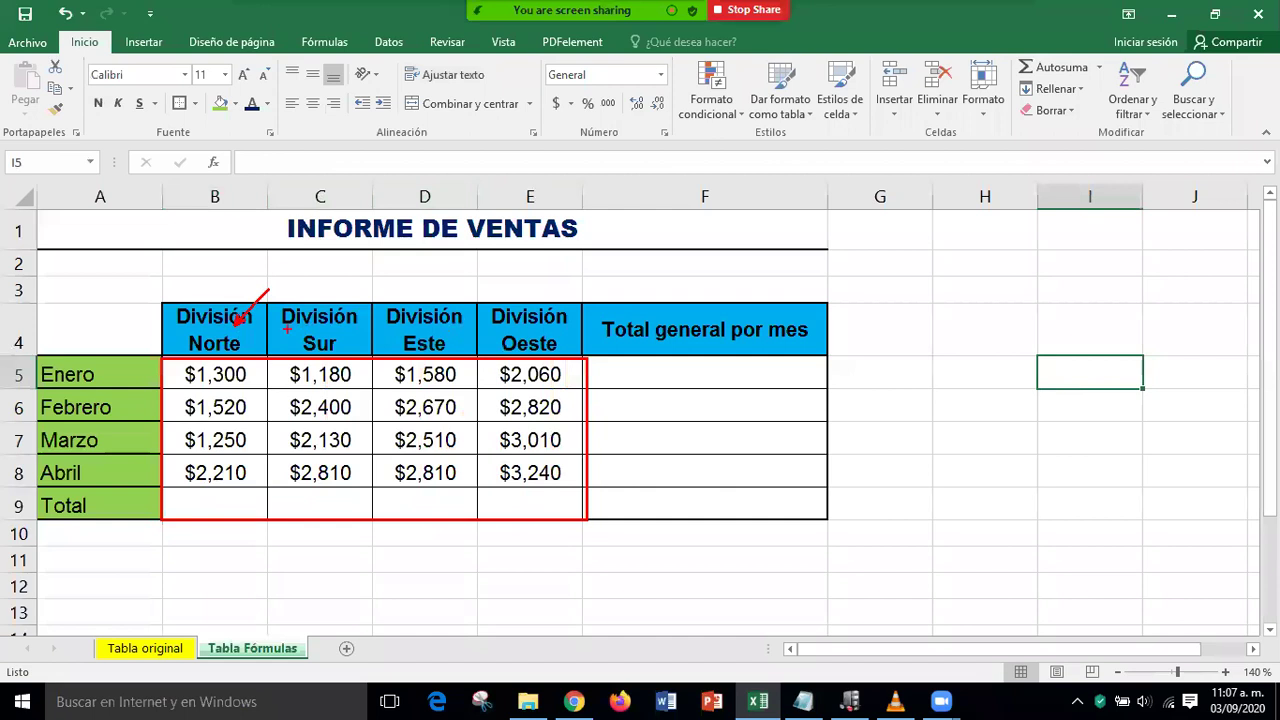
drag(356, 280, 302, 330)
drag(440, 288, 408, 318)
drag(542, 294, 514, 322)
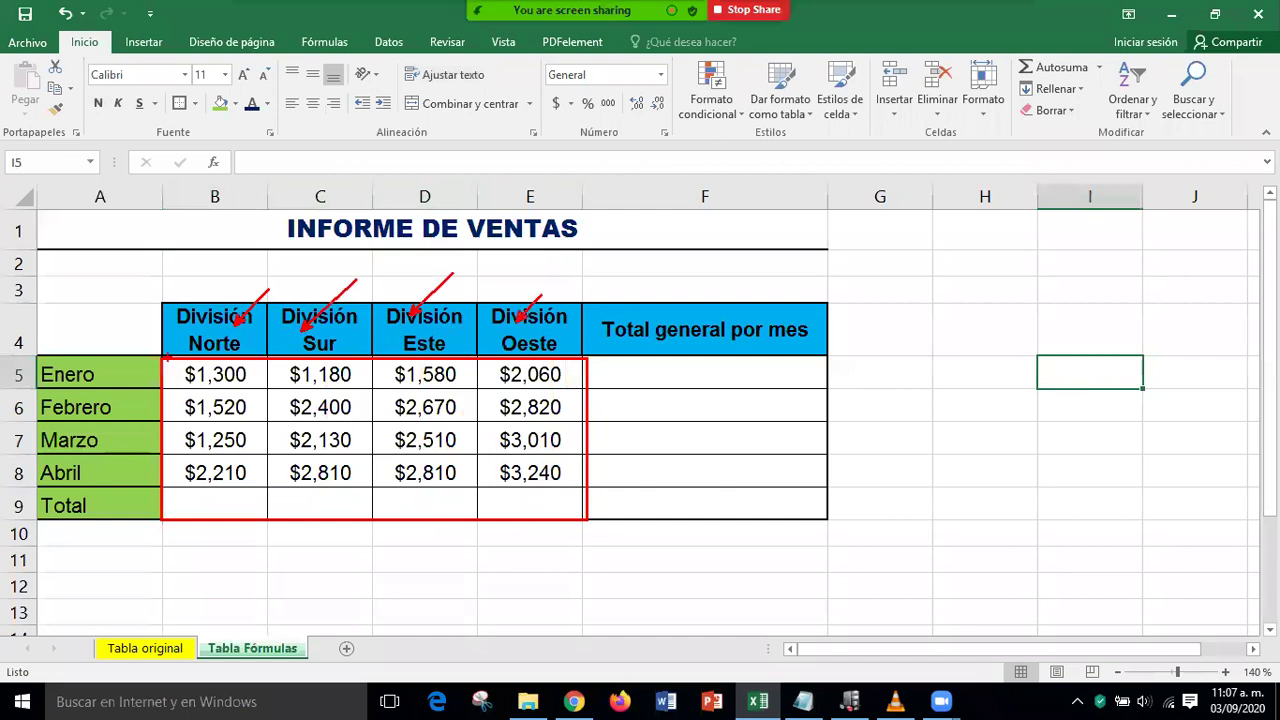
drag(163, 357, 626, 378)
key(ctrl+z)
mouse_move(166, 357)
mouse_down()
mouse_move(218, 388)
mouse_move(830, 390)
mouse_up()
mouse_move(858, 369)
mouse_down()
mouse_move(948, 358)
mouse_move(950, 370)
mouse_up()
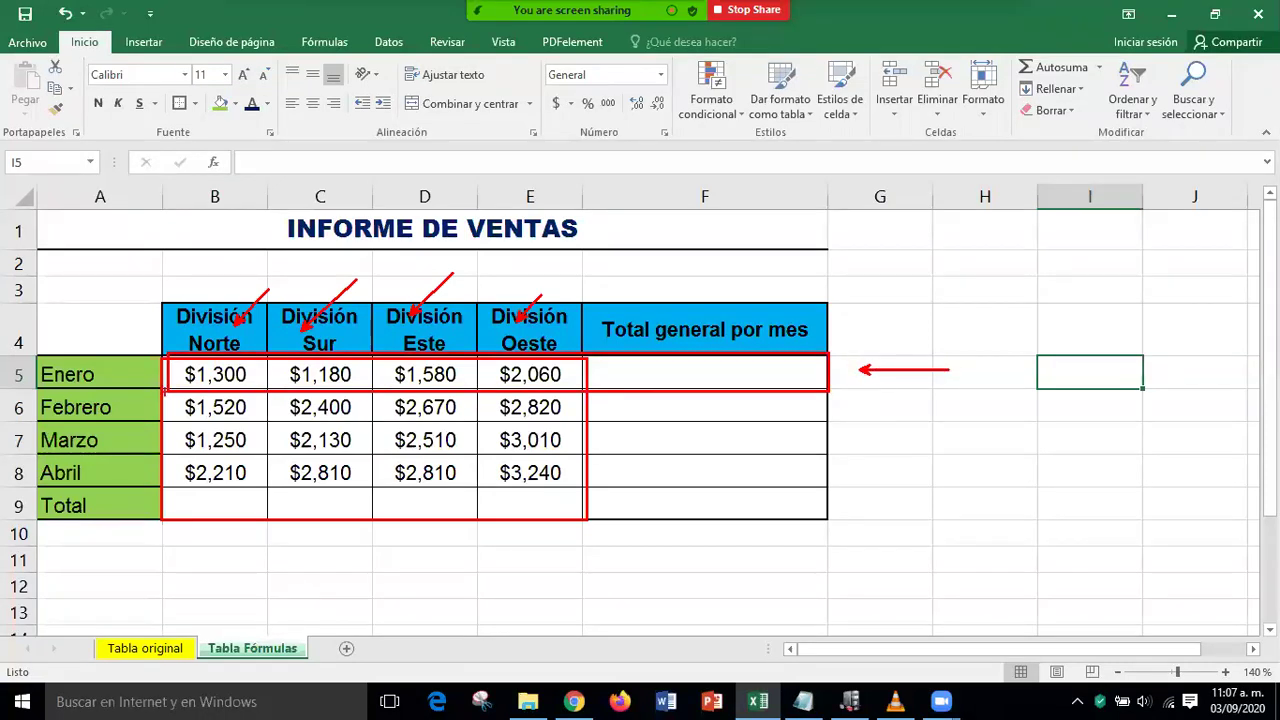
mouse_move(164, 390)
mouse_down()
mouse_move(258, 448)
mouse_move(923, 421)
mouse_up()
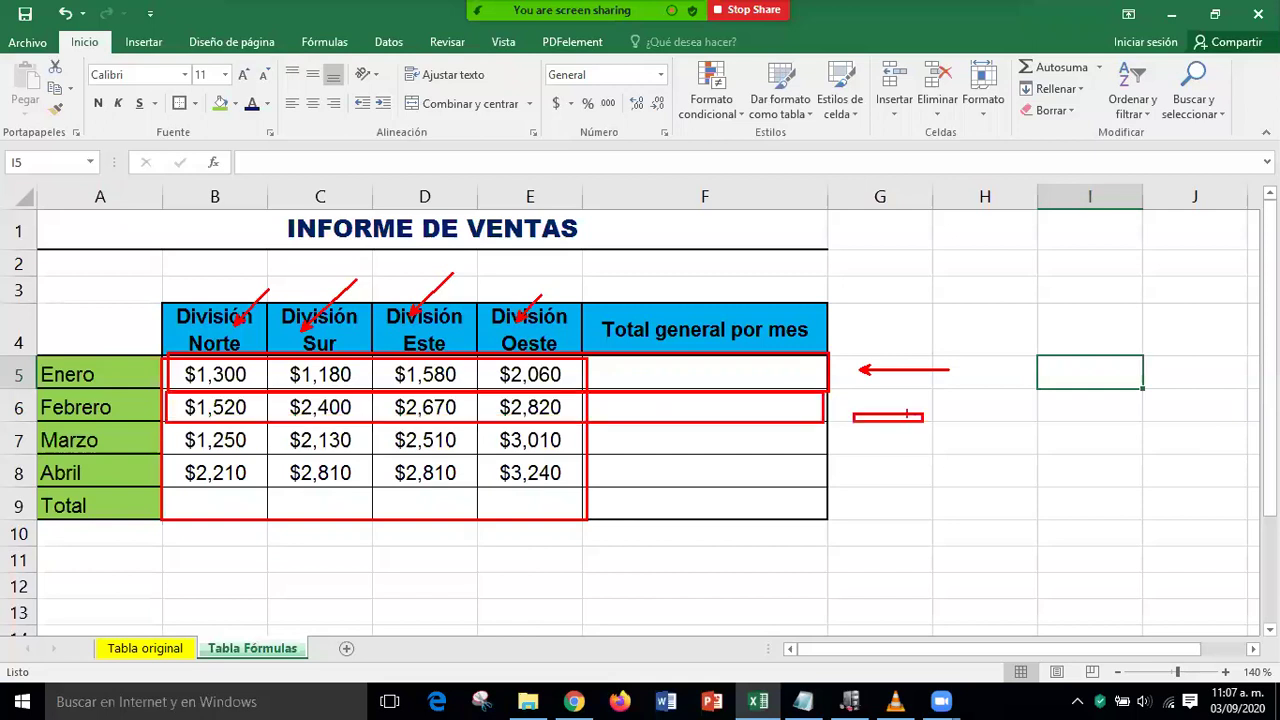
key(ctrl+z)
drag(986, 409, 888, 409)
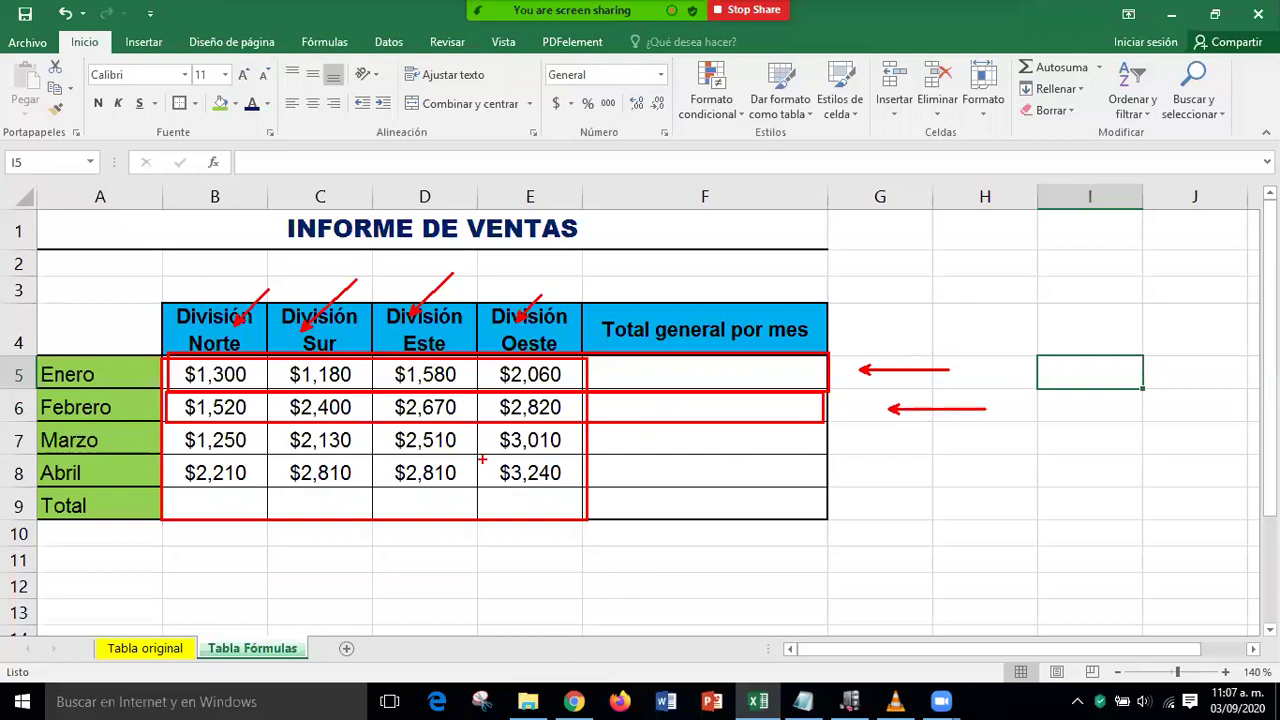
mouse_move(37, 455)
mouse_down()
mouse_move(650, 484)
mouse_move(976, 477)
mouse_up()
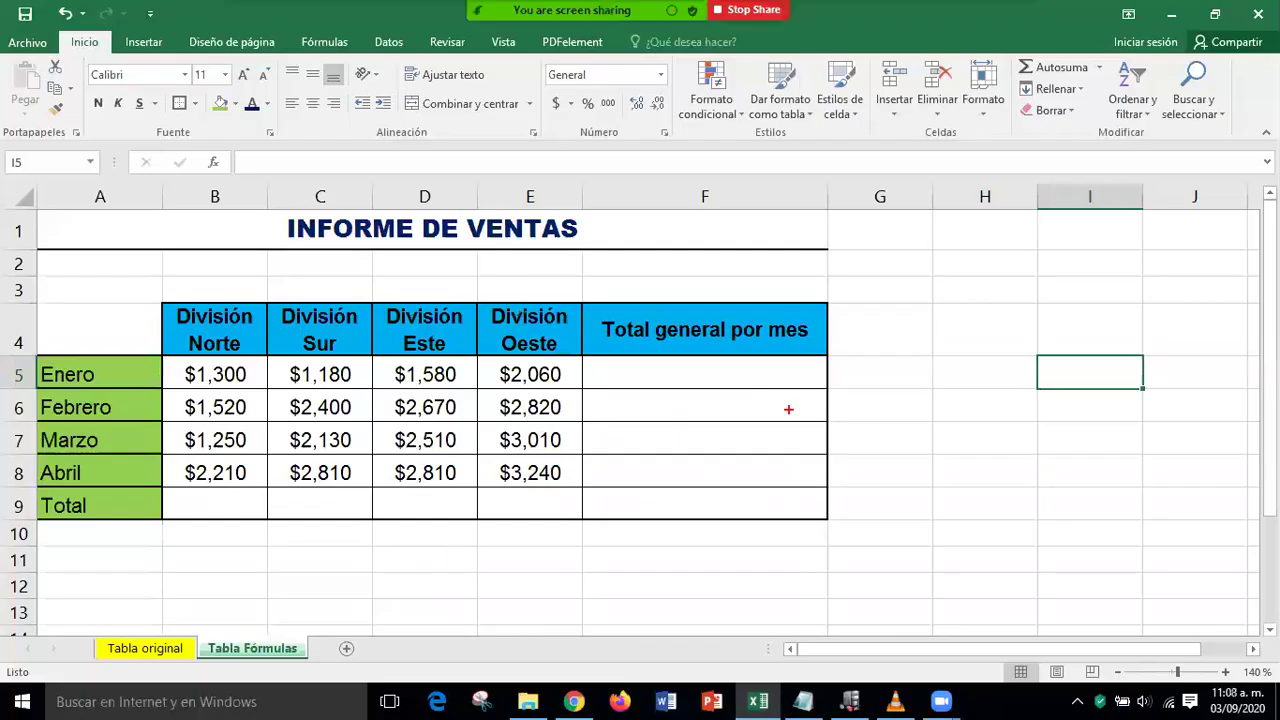
drag(581, 357, 826, 391)
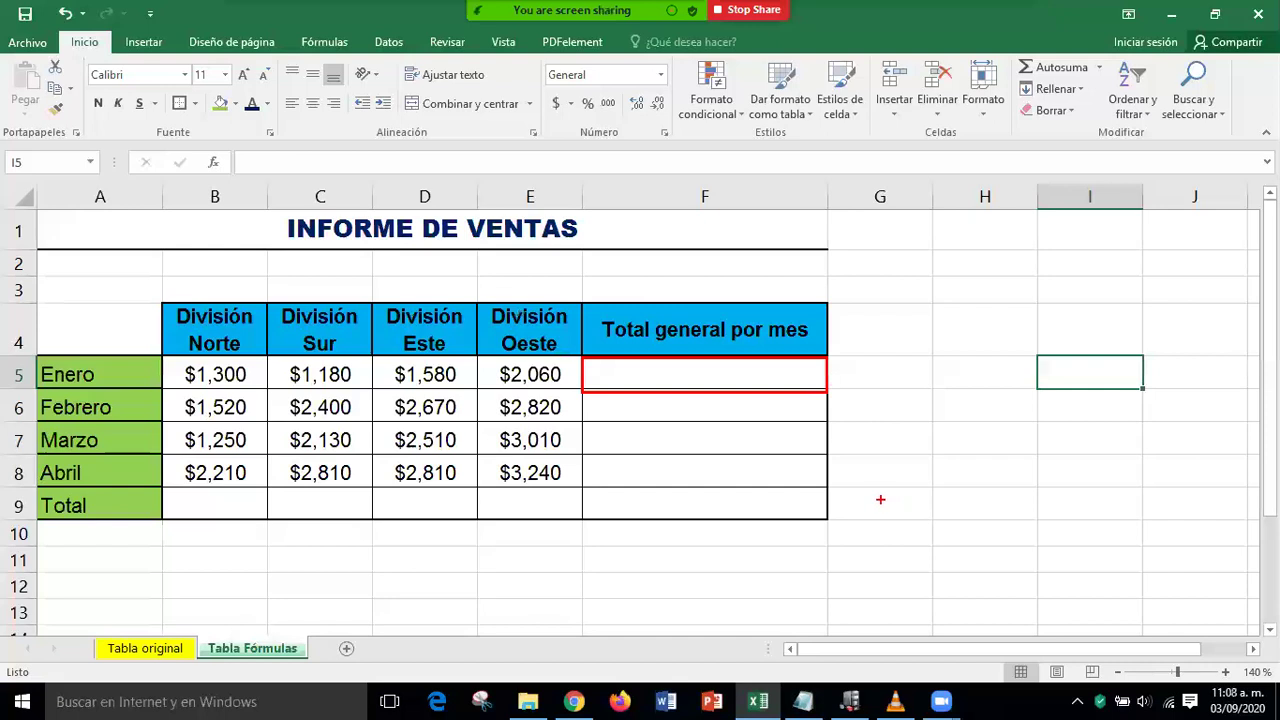
drag(868, 498, 870, 357)
mouse_move(164, 487)
mouse_down()
mouse_move(180, 508)
mouse_move(266, 518)
mouse_up()
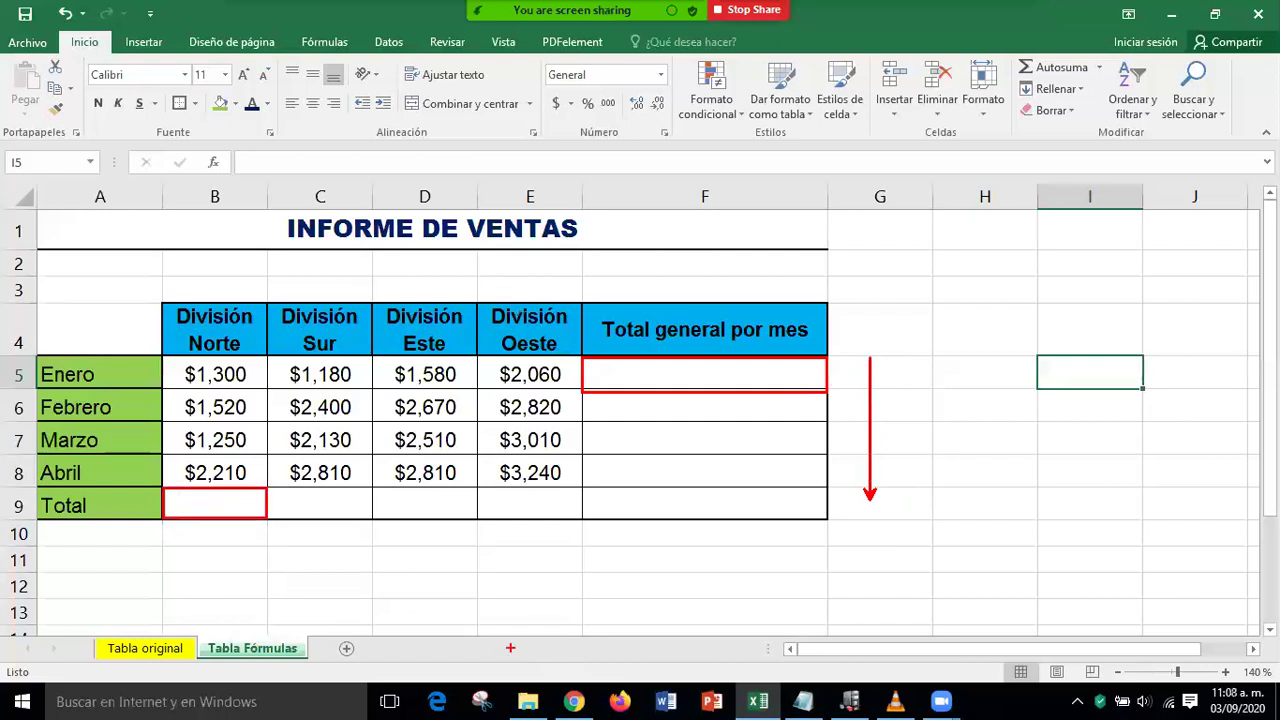
mouse_move(726, 533)
mouse_down()
mouse_move(400, 535)
mouse_move(334, 549)
mouse_up()
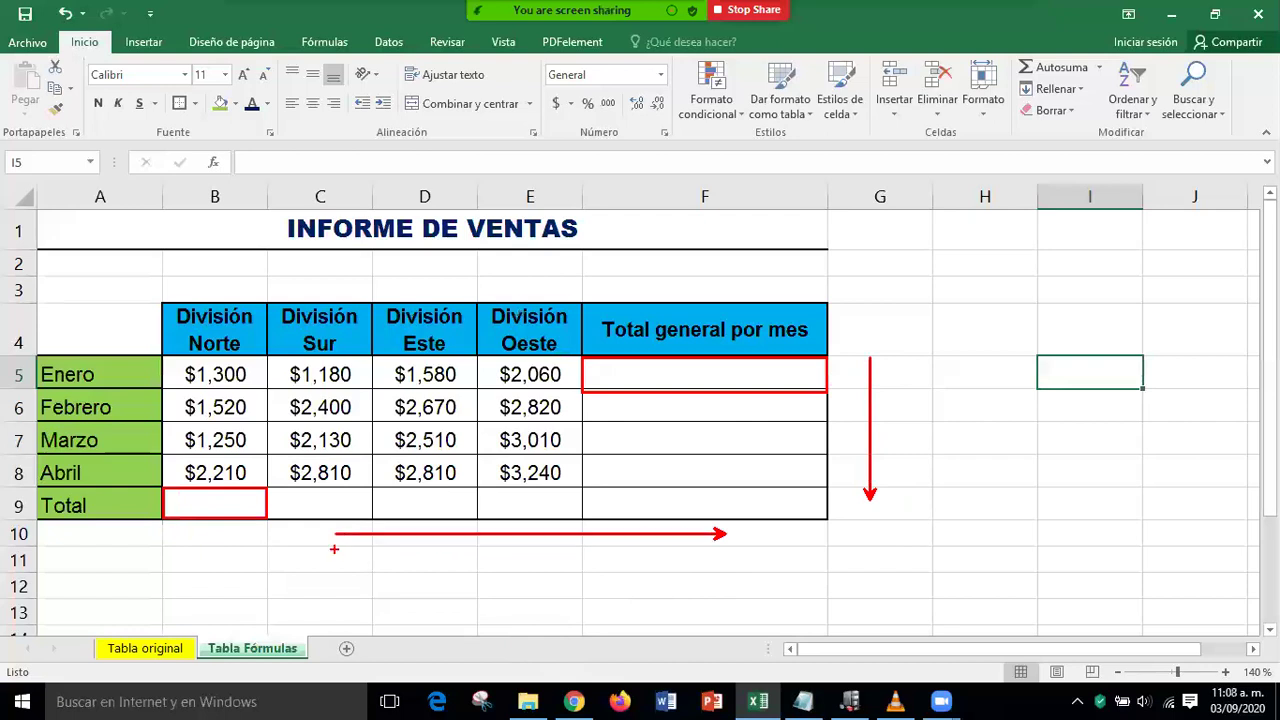
mouse_move(411, 540)
mouse_down()
mouse_move(537, 533)
mouse_move(236, 533)
mouse_up()
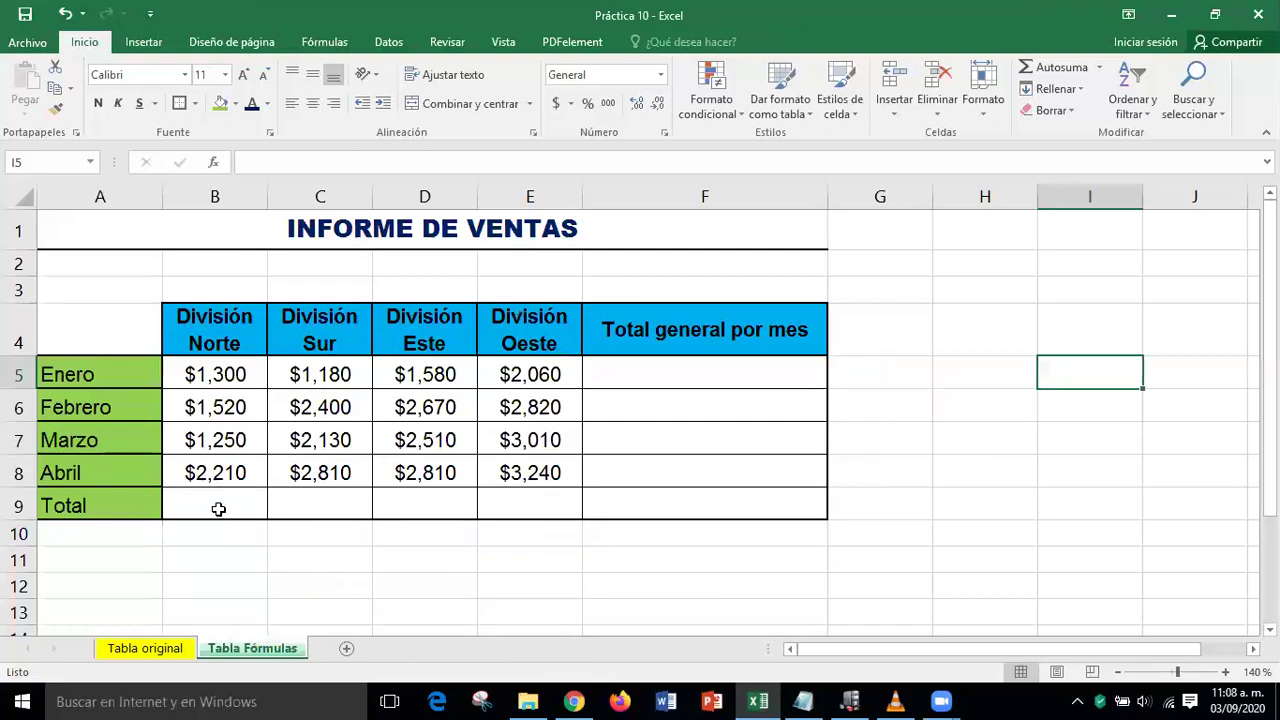
Switch back to the Práctica 10 workbook in Excel
click(218, 509)
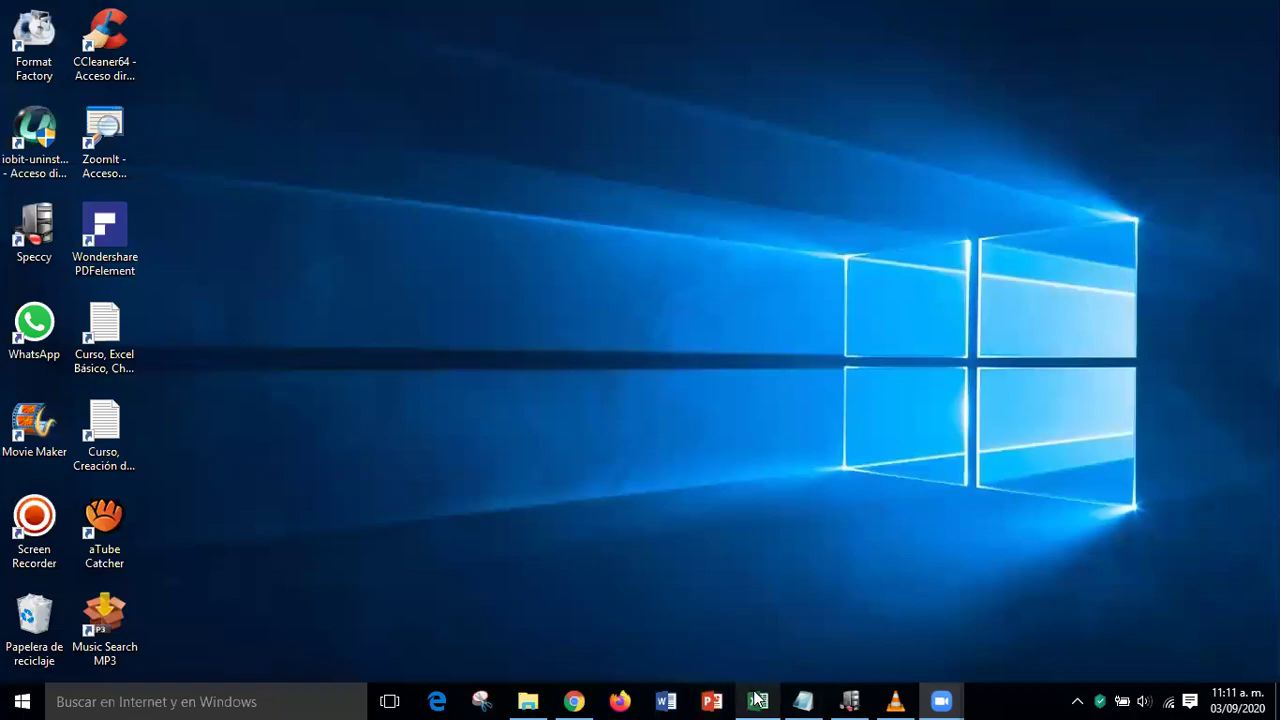
click(758, 700)
click(988, 468)
click(1009, 378)
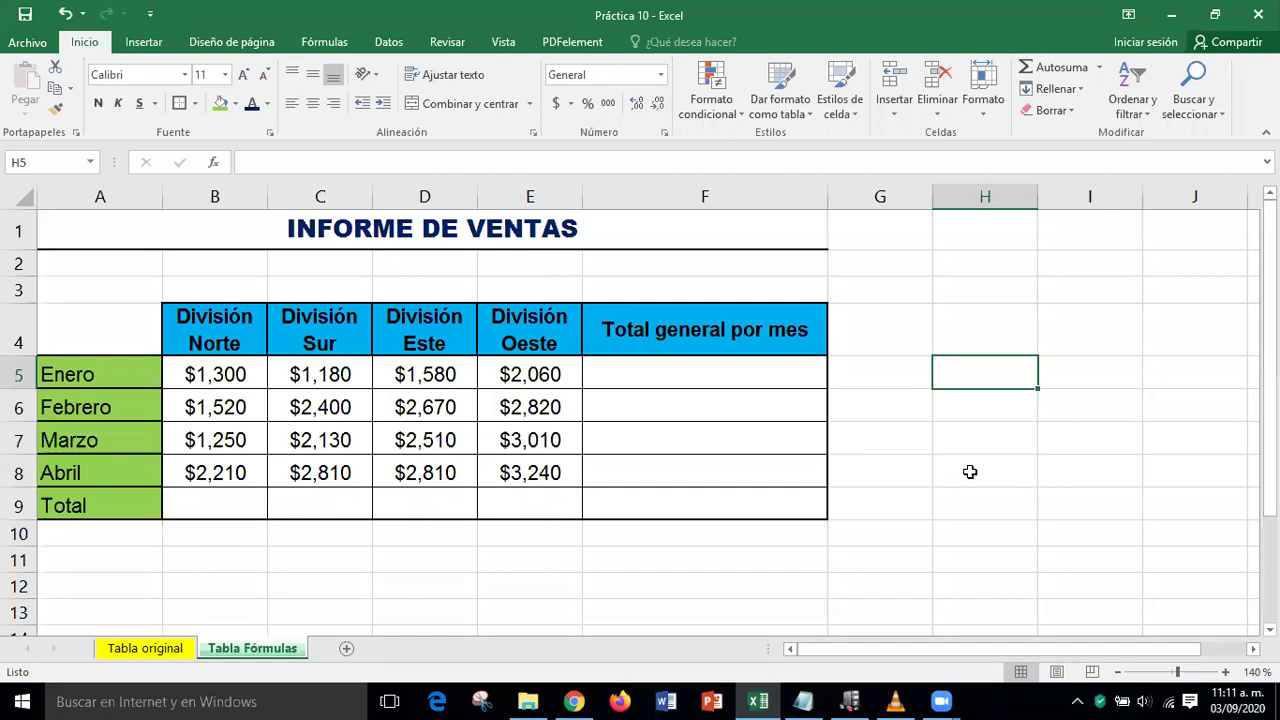
Total the División Norte sales in cell B9 with the formula =B5+B6+B7+B8
click(214, 512)
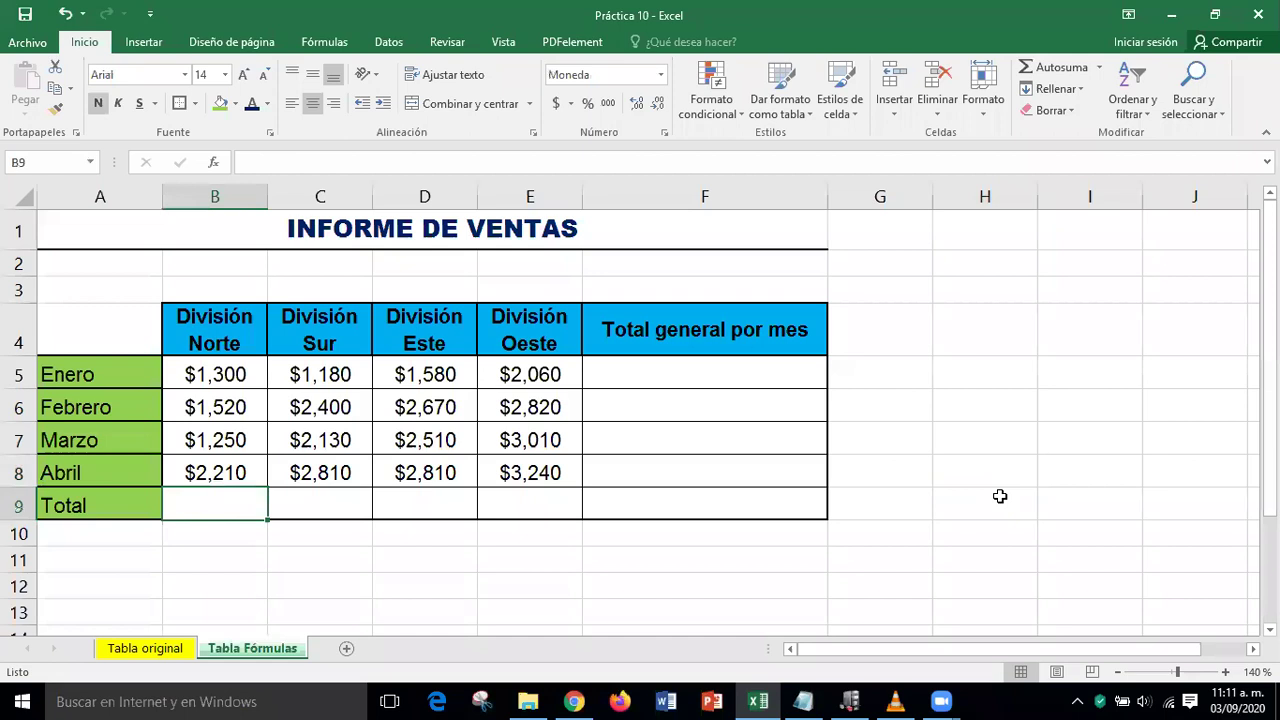
text(=)
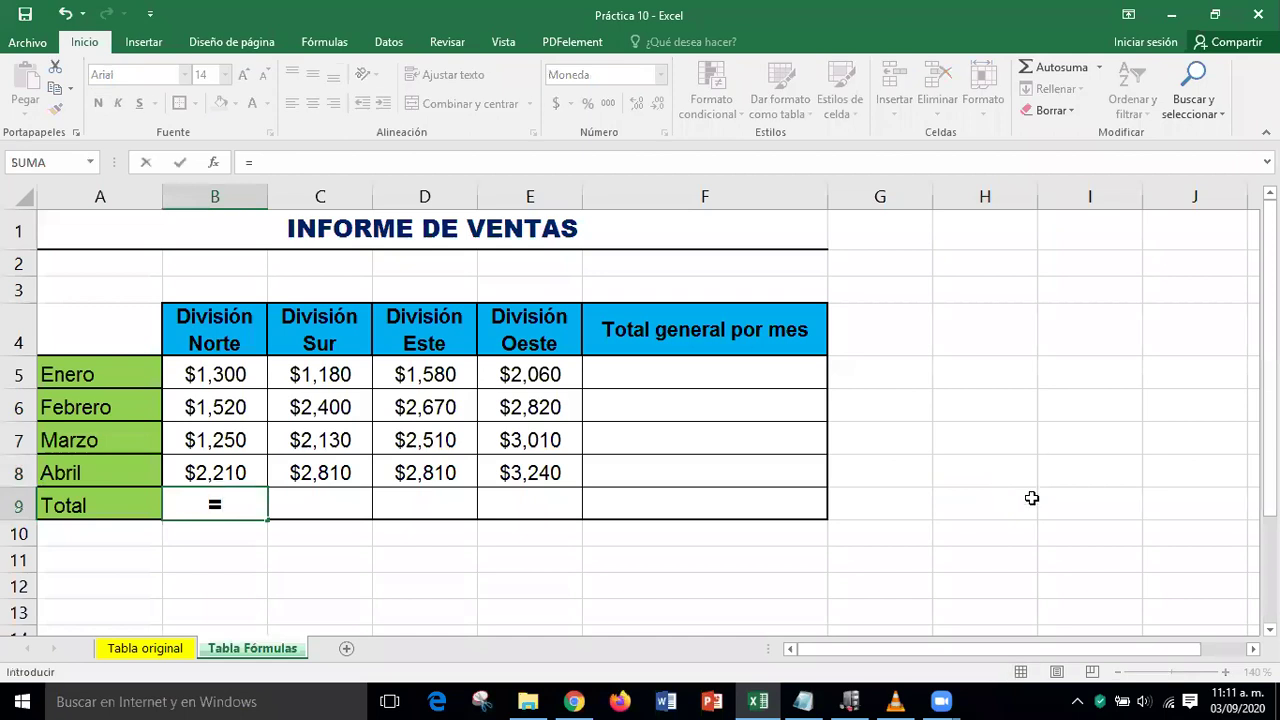
click(203, 372)
text(+)
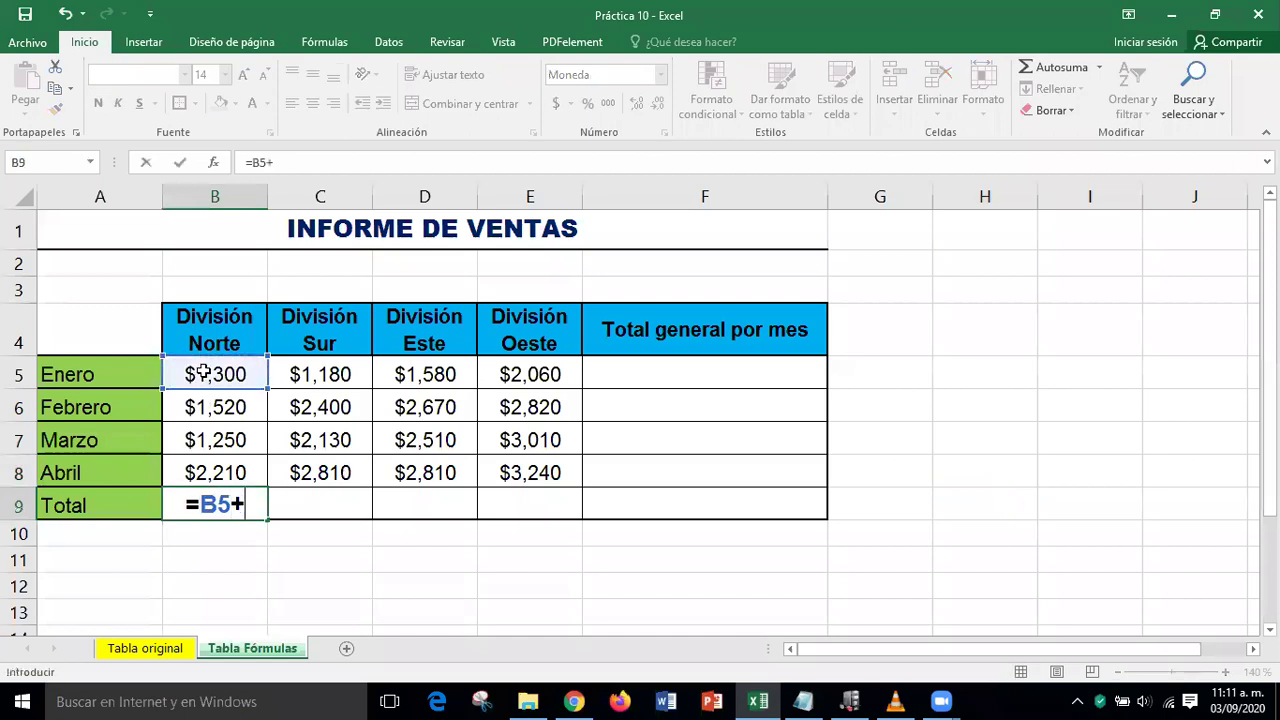
click(216, 412)
text(+)
click(214, 436)
text(+)
click(221, 467)
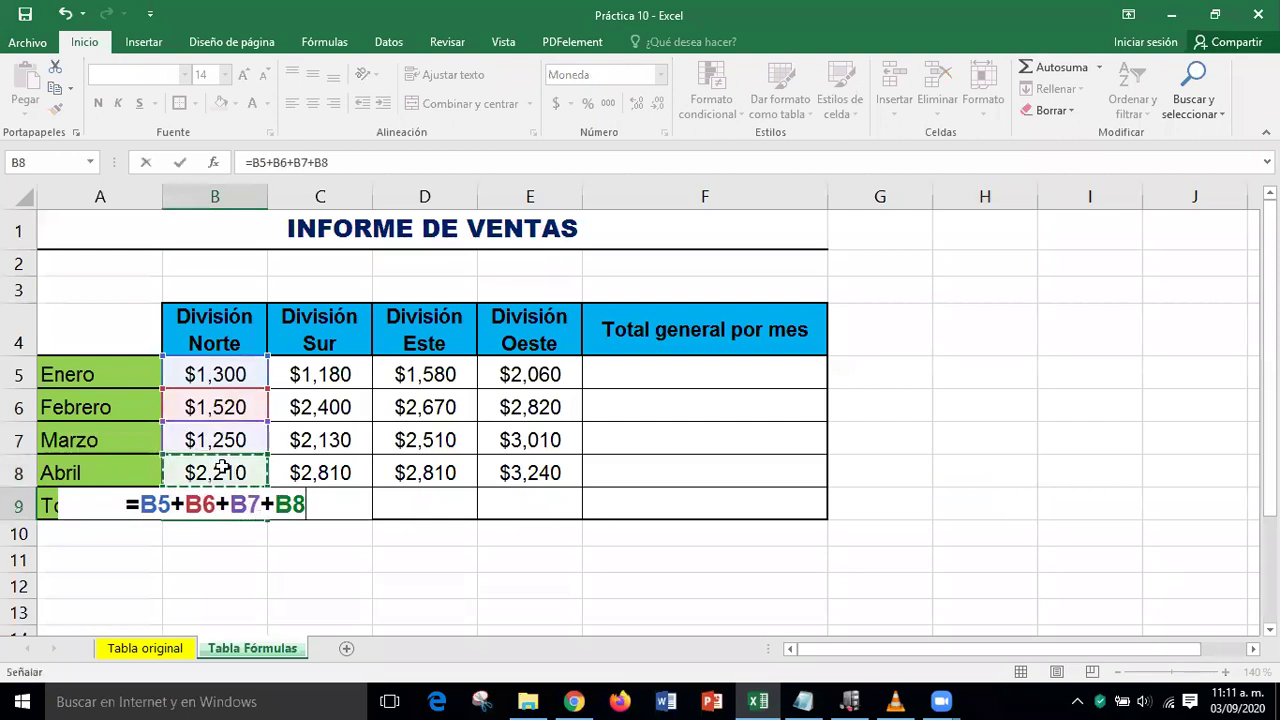
key(Return)
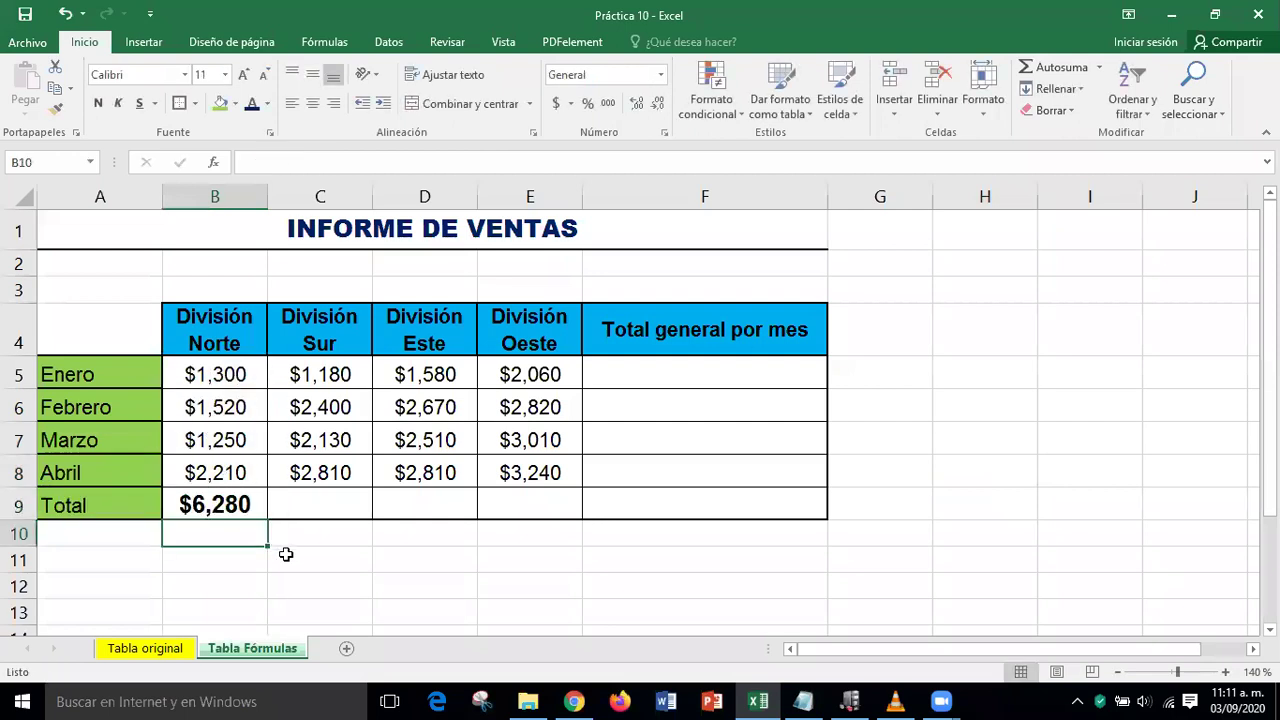
Fill the División Norte total formula from B9 across the other divisions through E9
click(182, 512)
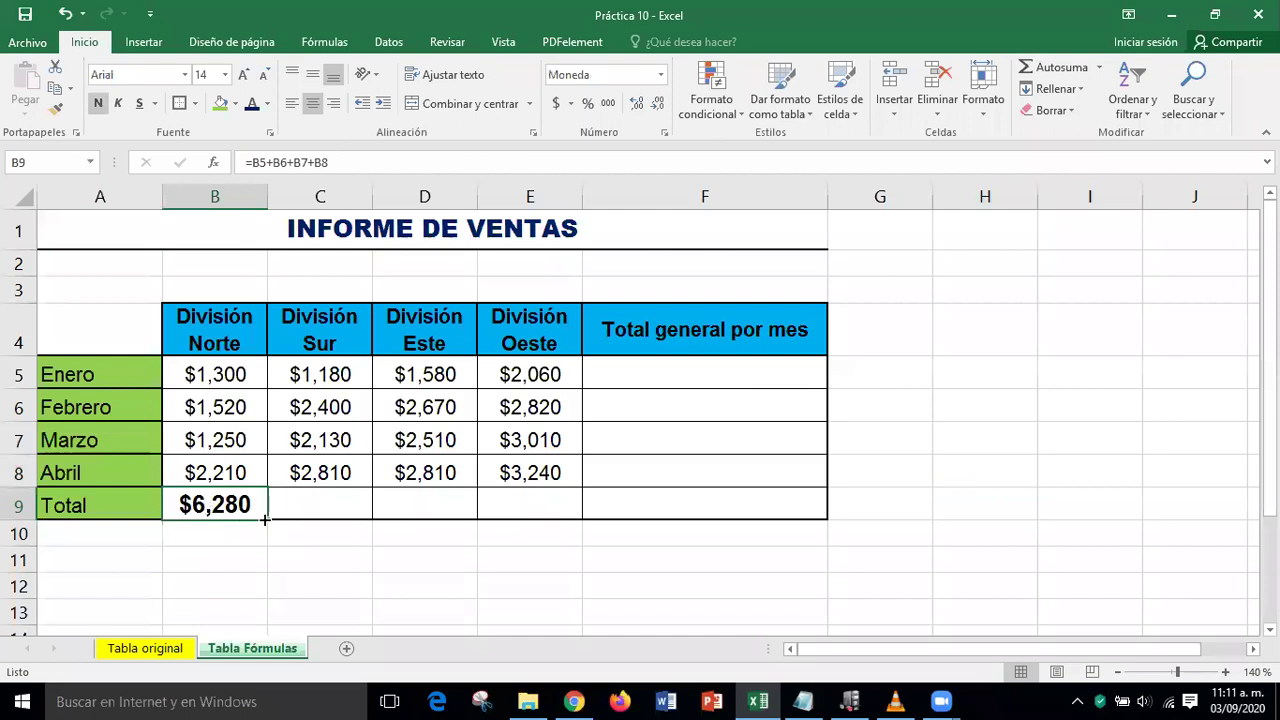
drag(265, 519, 541, 516)
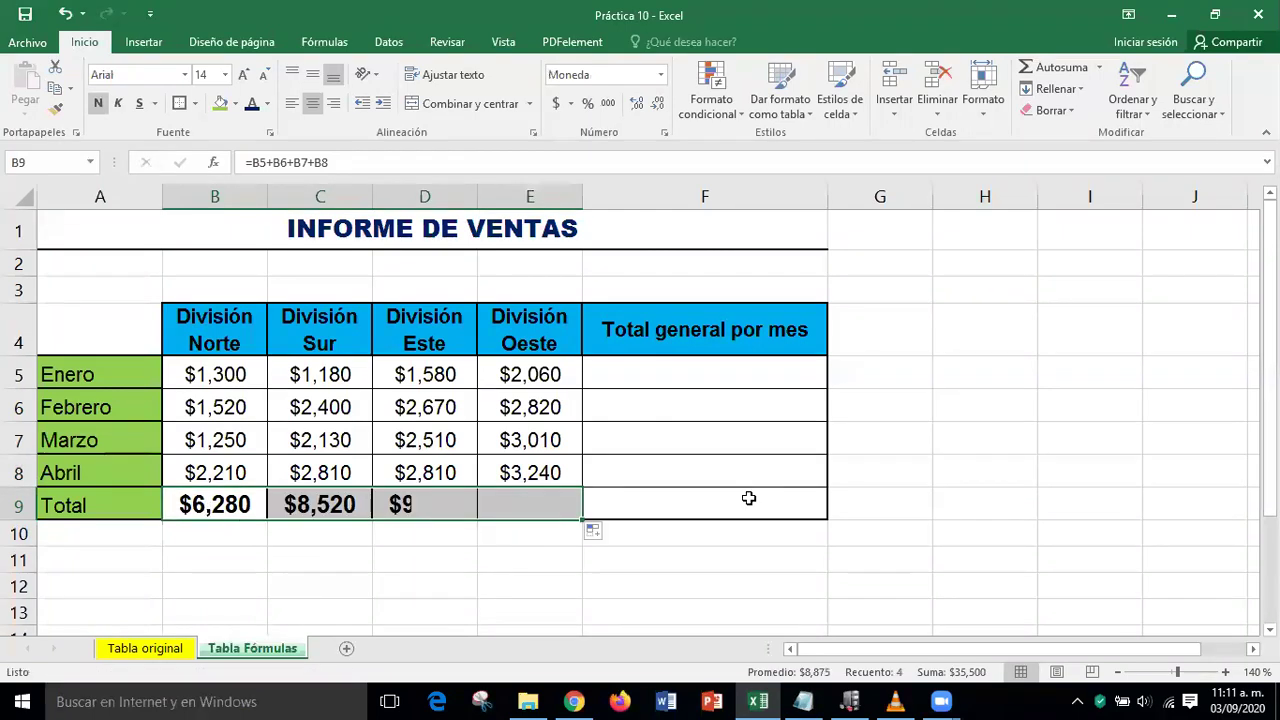
click(1046, 464)
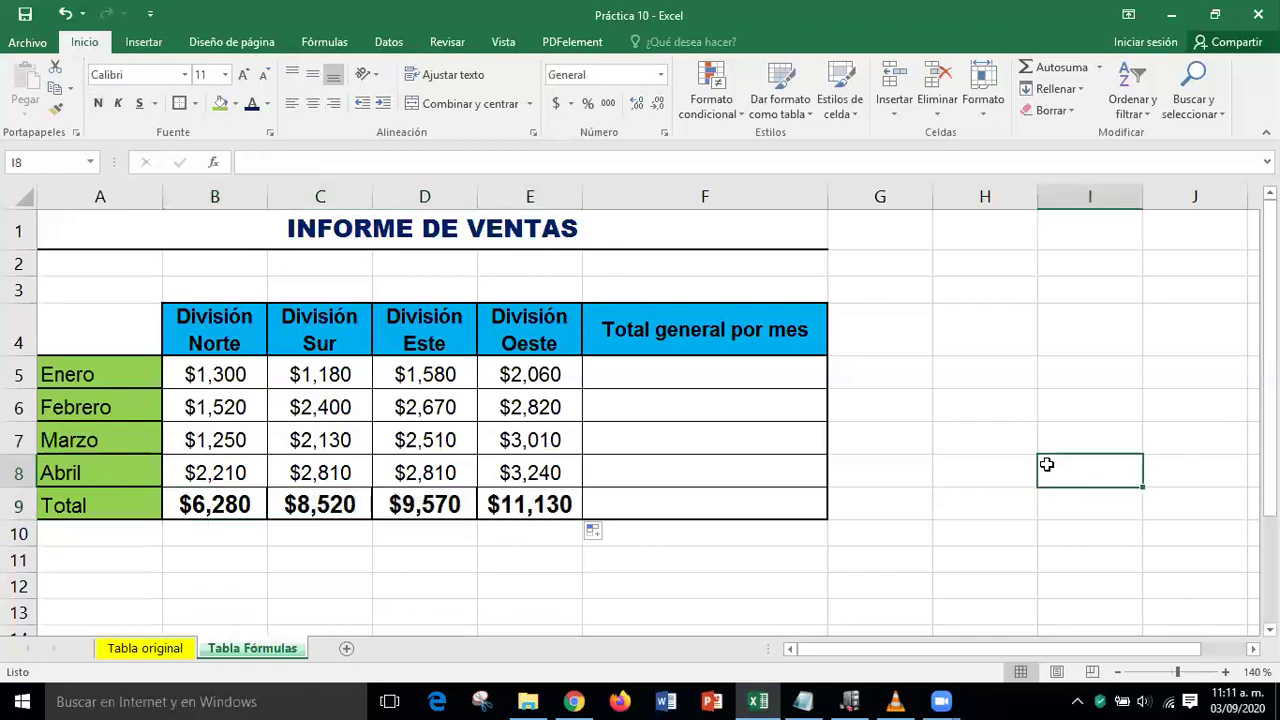
Total the Enero sales across the four divisions in cell F5 with the formula =B5+C5+D5+E5
click(695, 374)
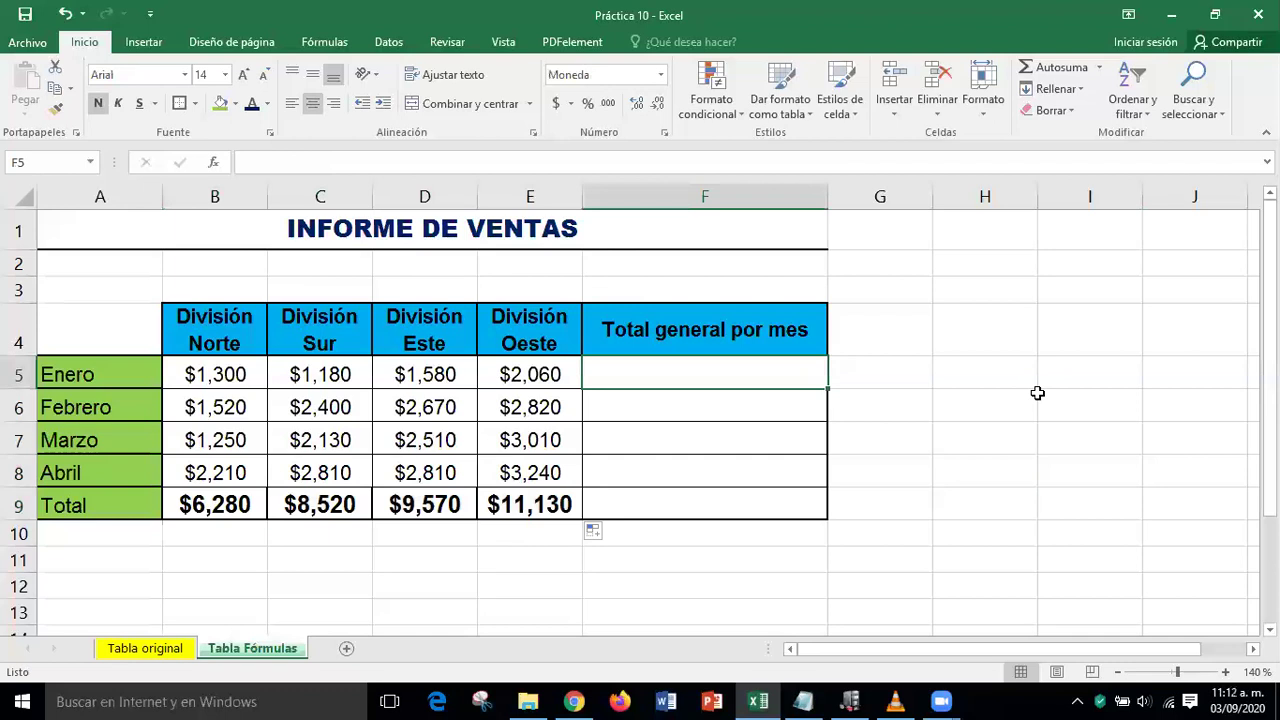
text(=)
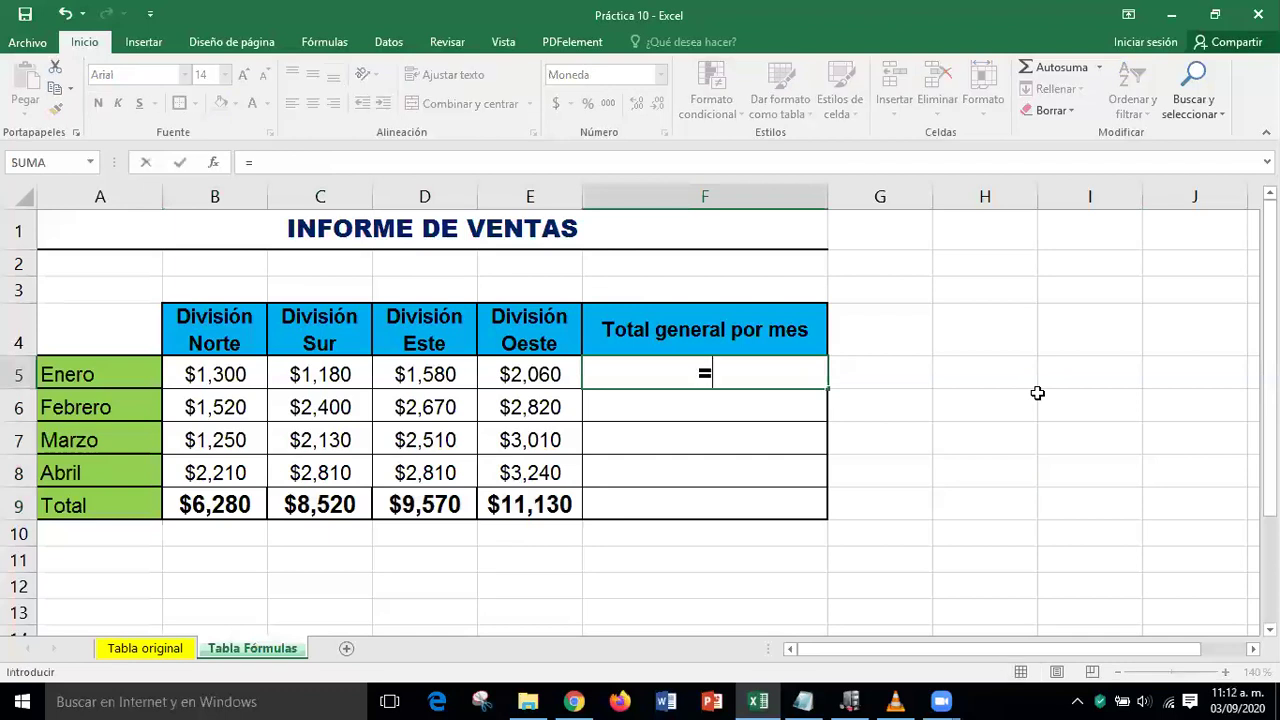
click(218, 378)
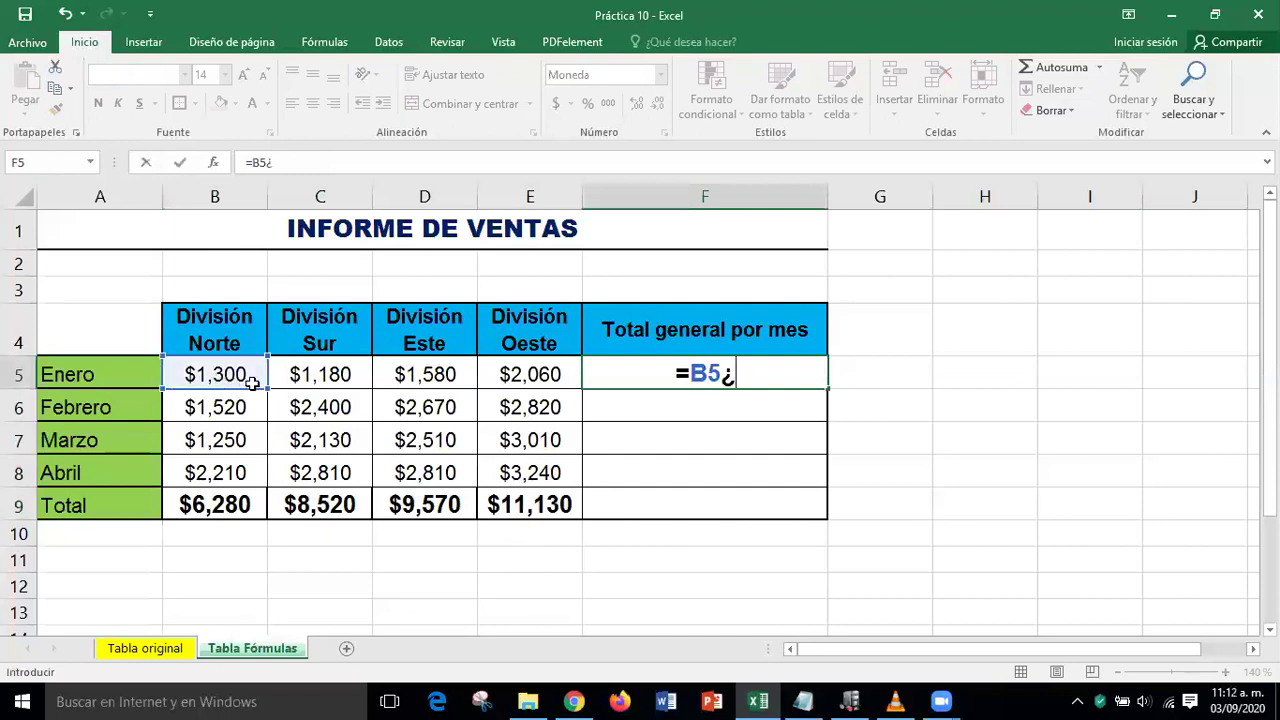
text(+)
click(304, 378)
text(+)
click(381, 376)
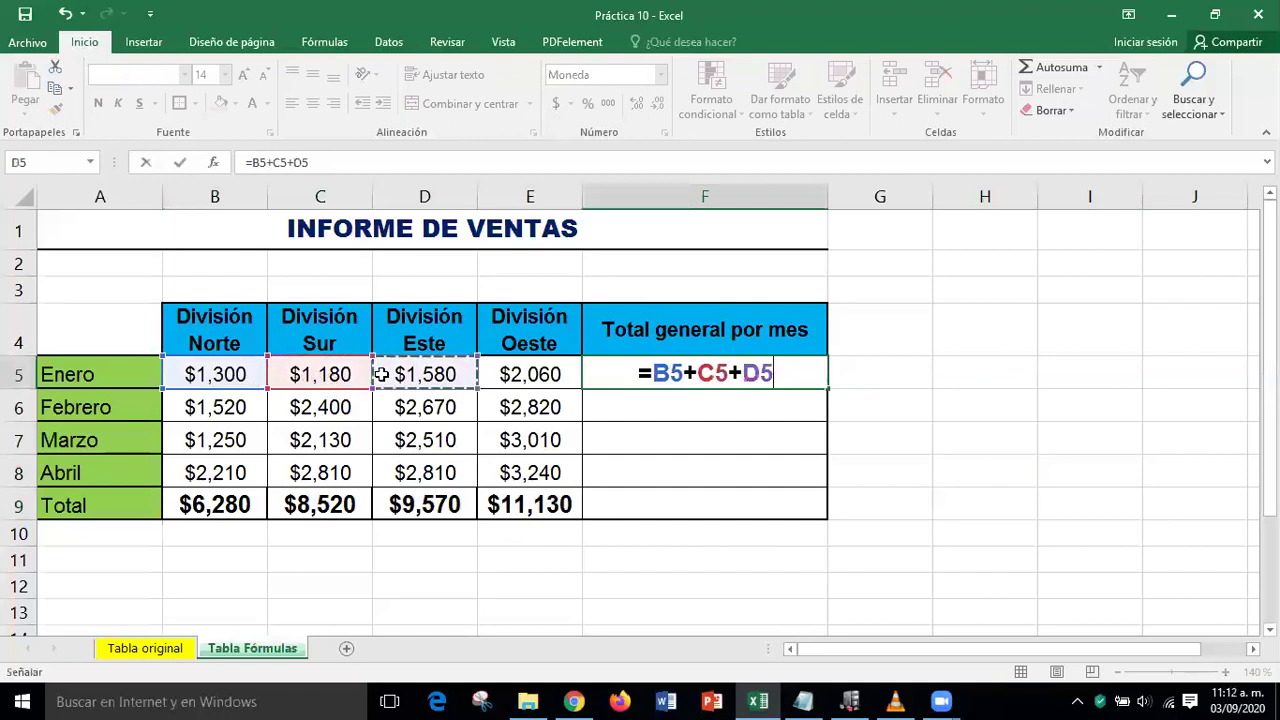
text(+)
click(517, 366)
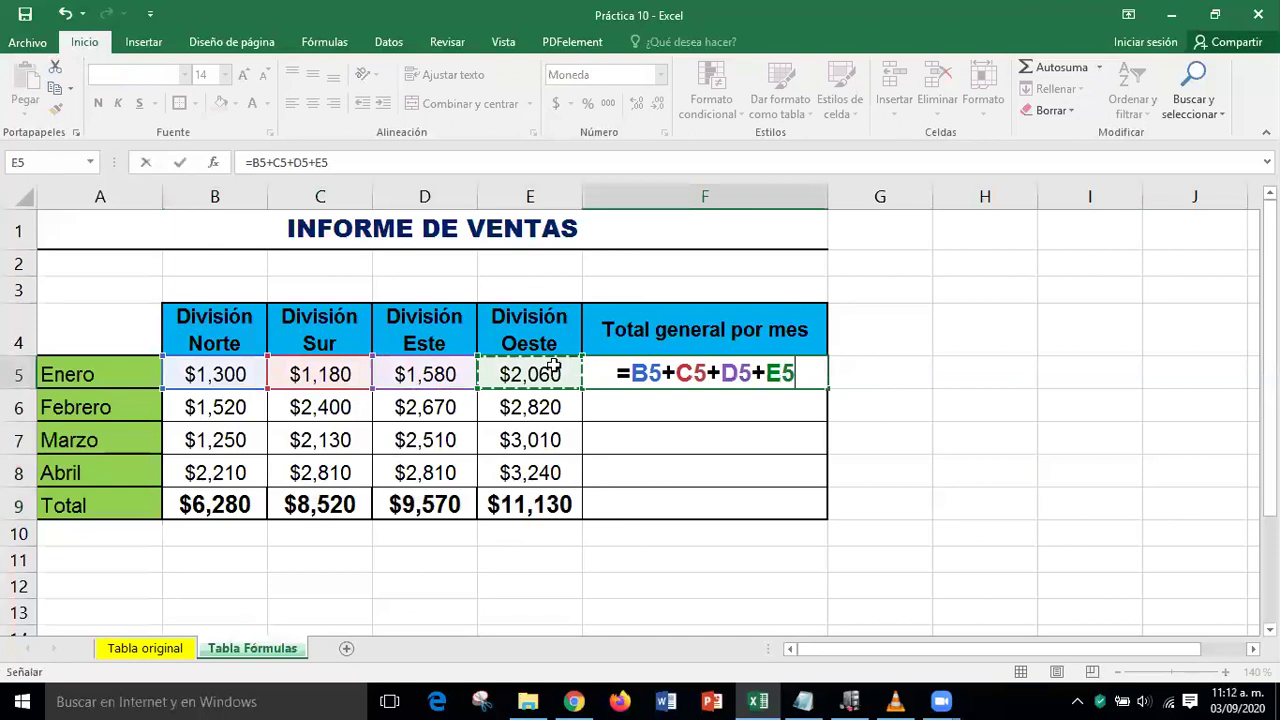
key(Return)
click(1069, 389)
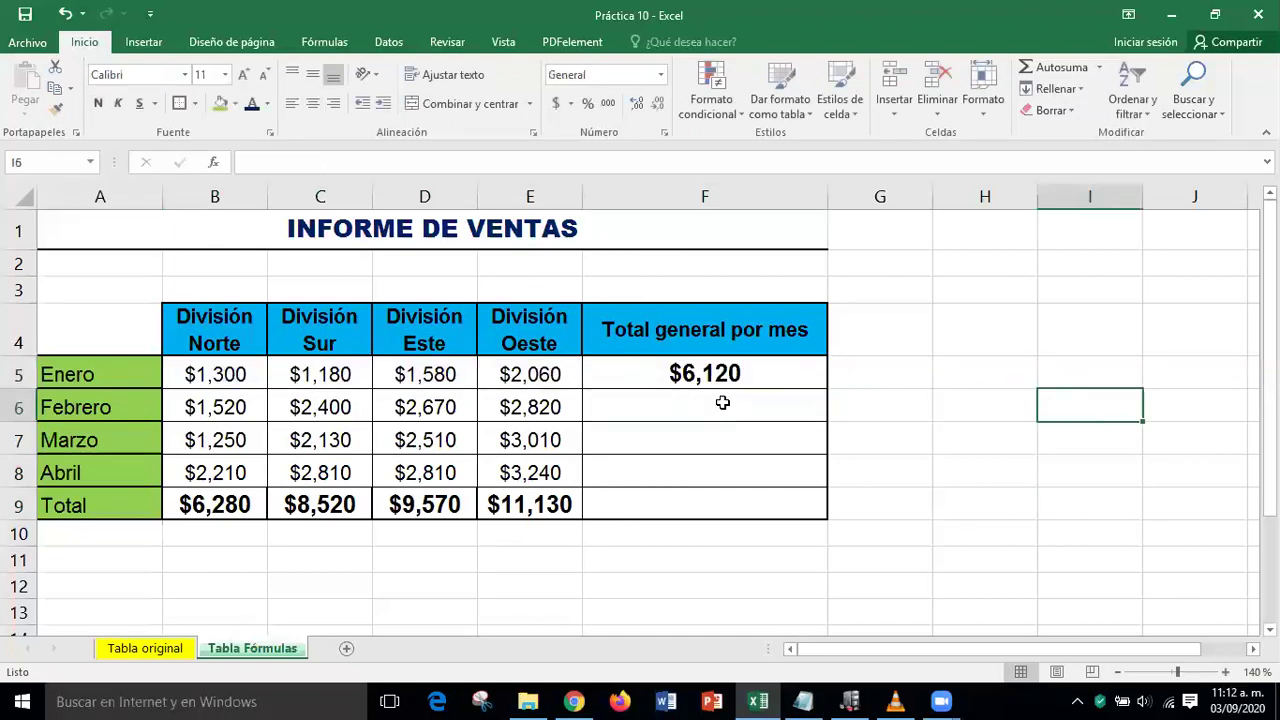
Fill the Enero total formula from F5 down through the Total row in F9
click(730, 374)
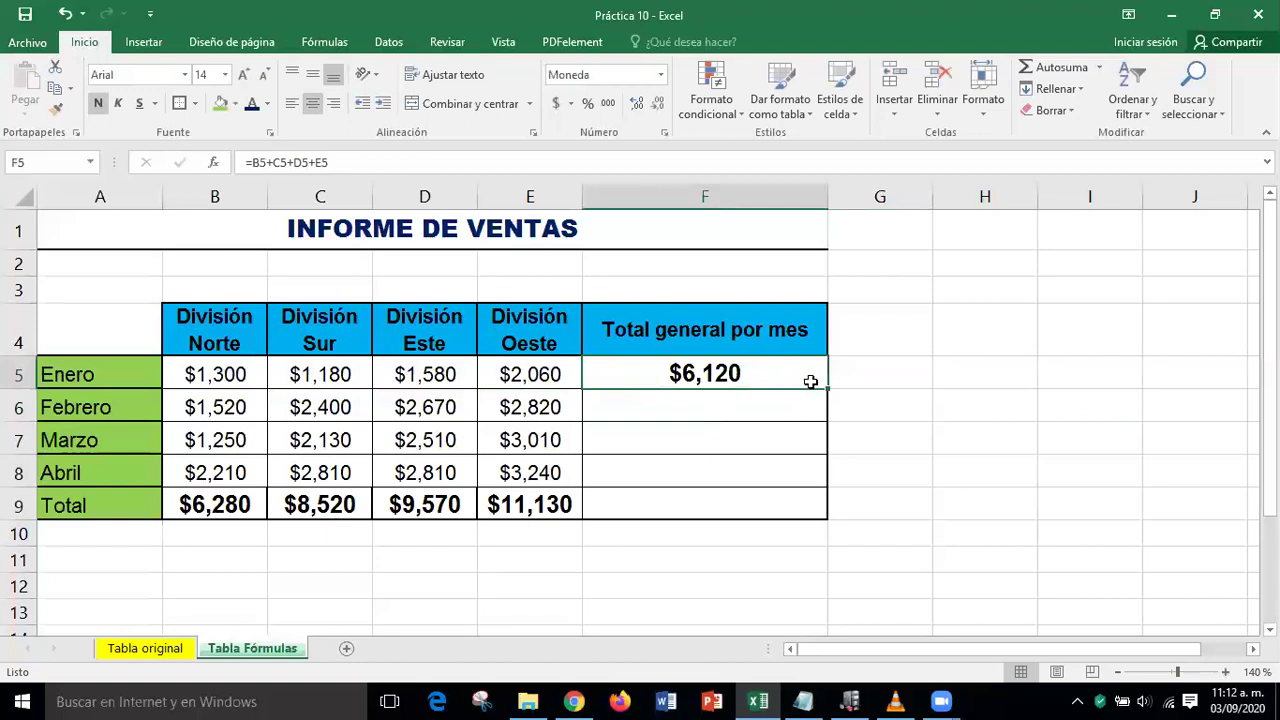
drag(827, 388, 818, 521)
click(1018, 473)
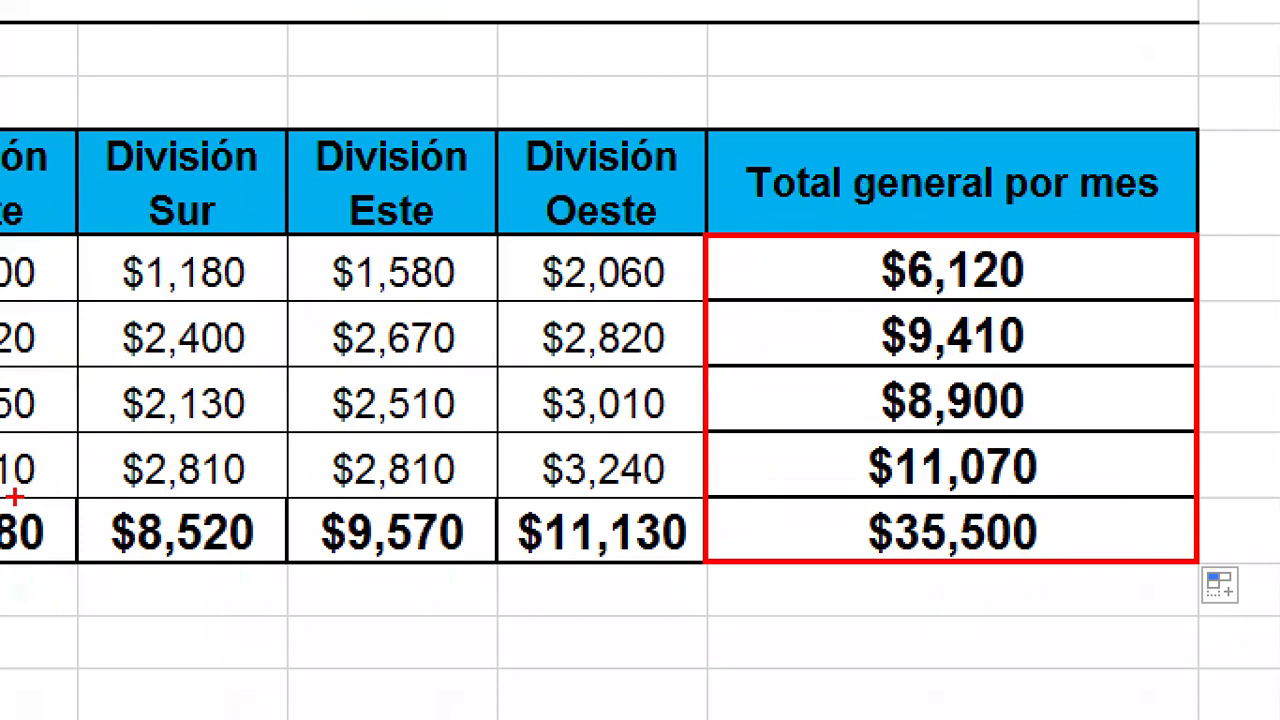
Review the totals on the Tabla Fórmulas sheet and compare them with the table on the Tabla original sheet
mouse_move(642, 552)
mouse_down()
mouse_move(663, 577)
mouse_move(686, 568)
mouse_up()
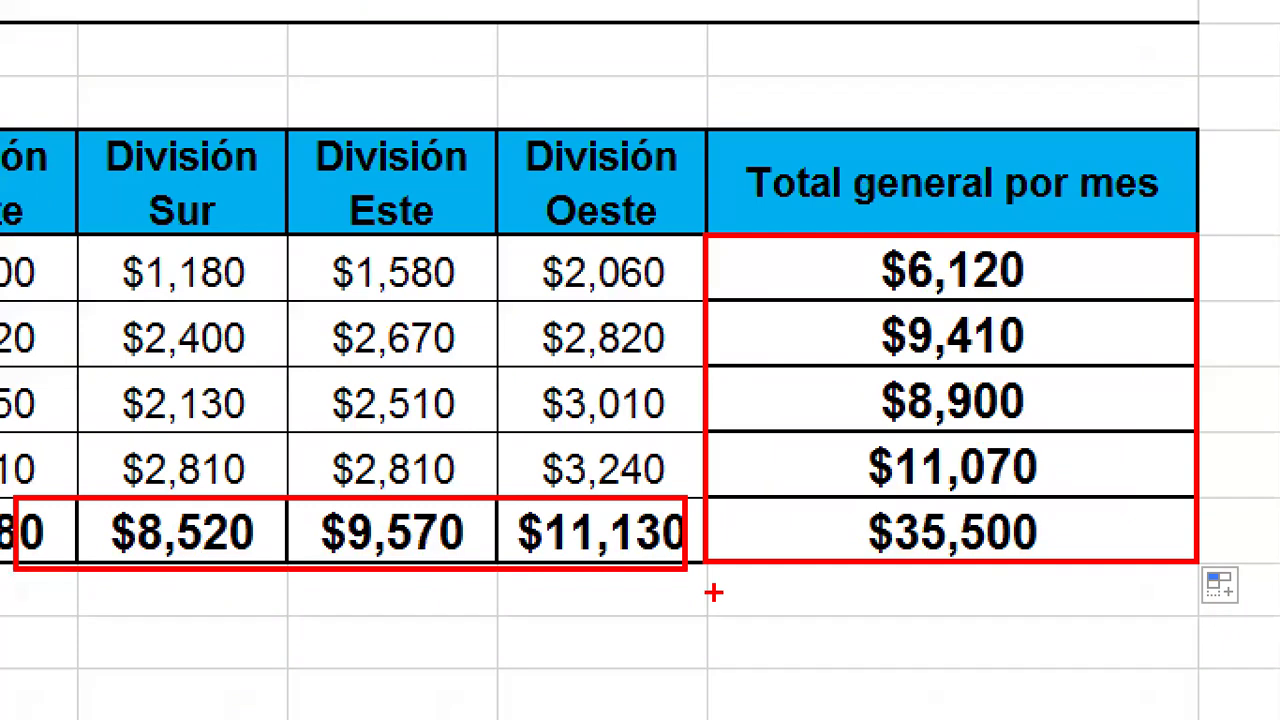
key(Escape)
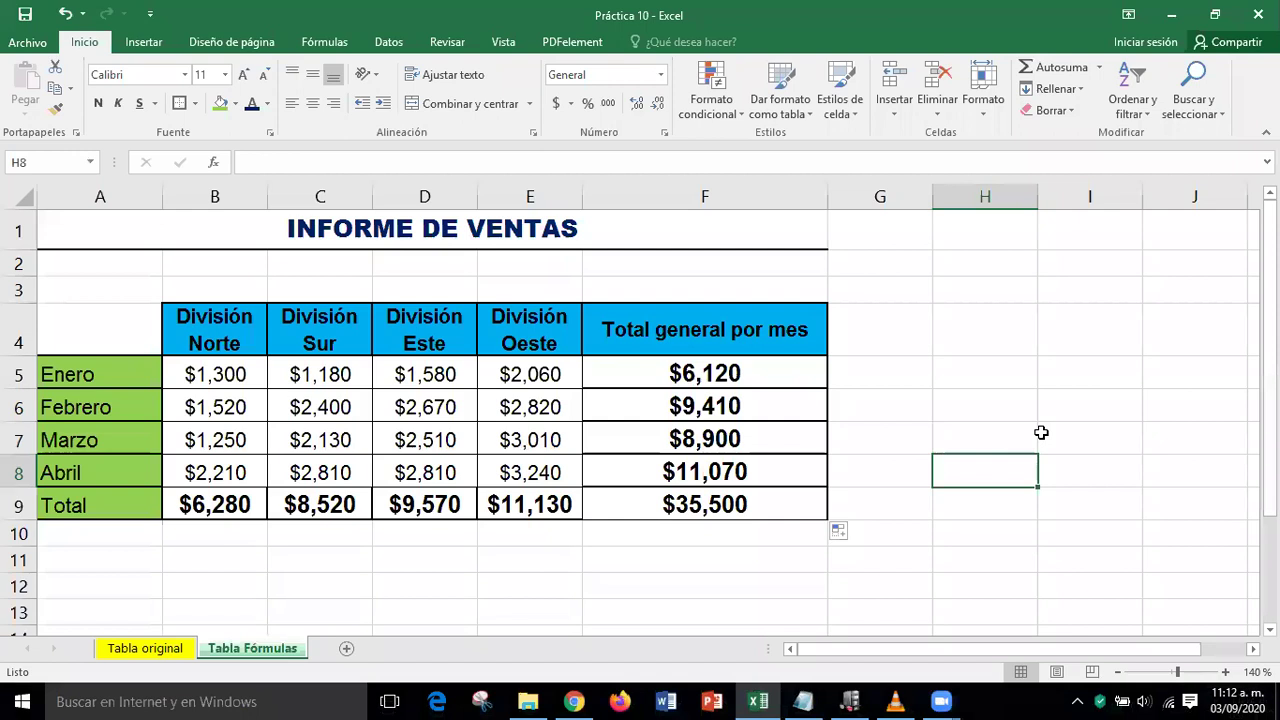
key(Up)
key(Right)
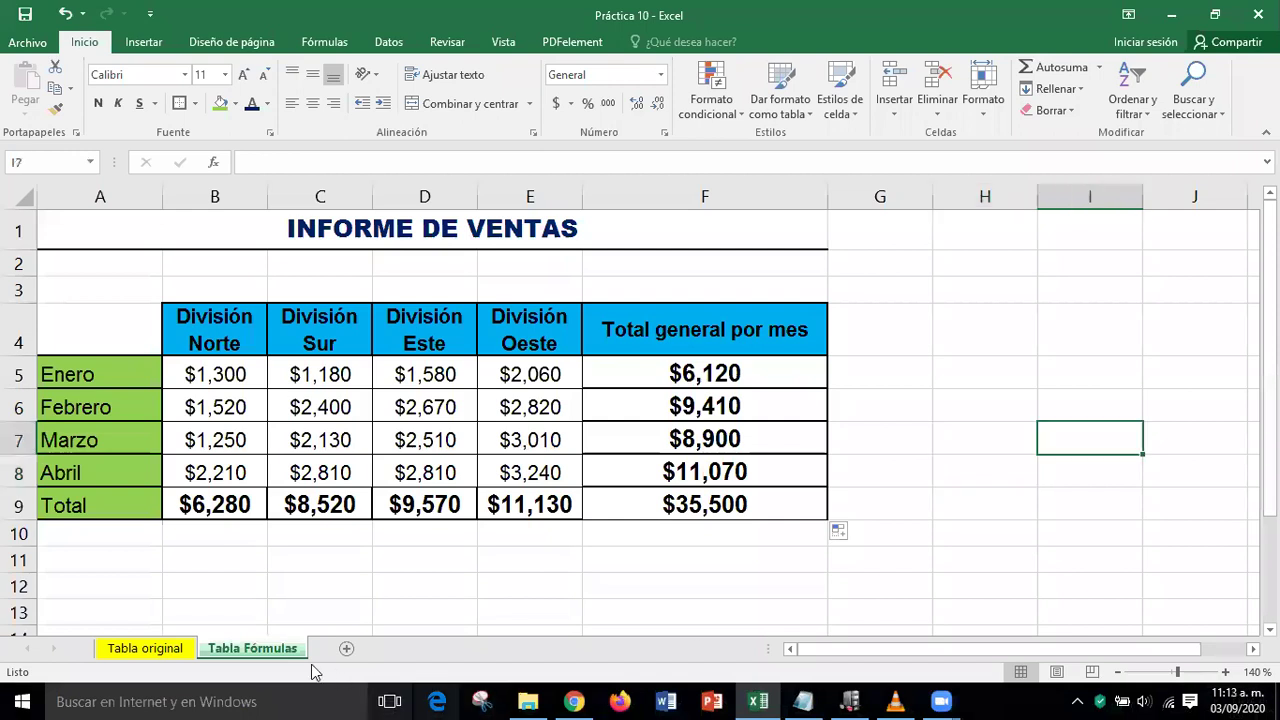
click(172, 648)
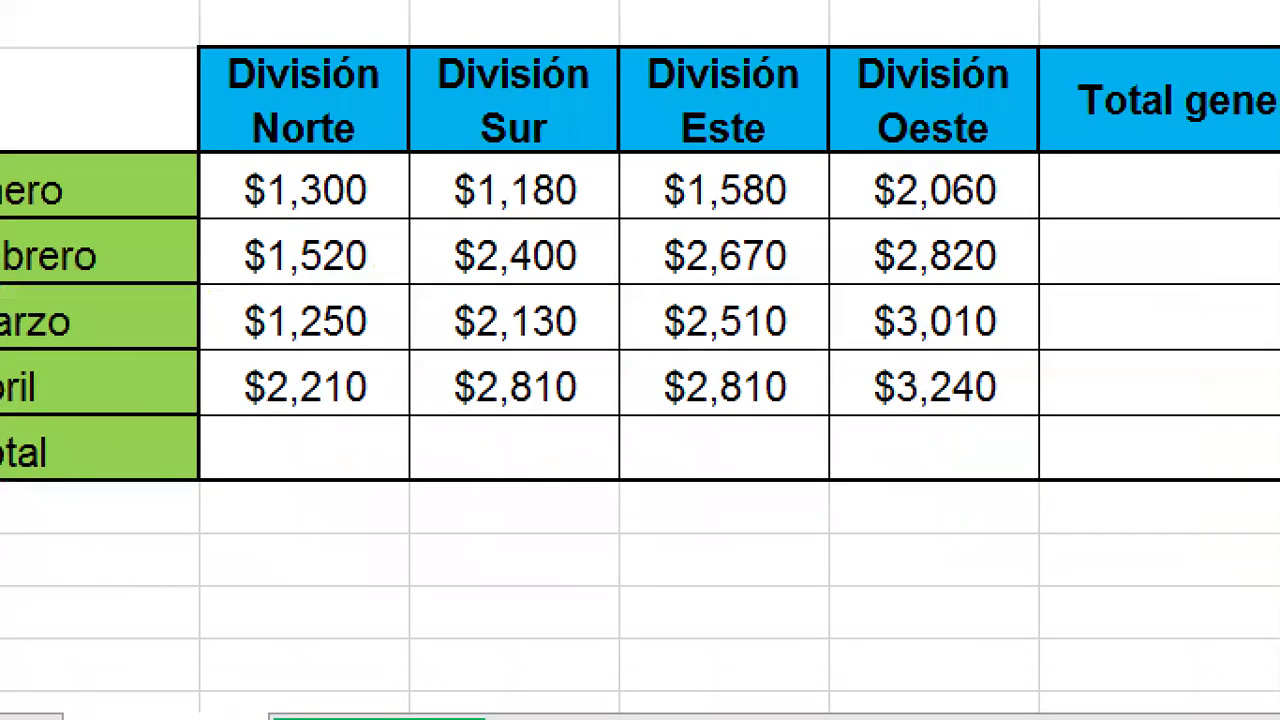
drag(90, 487, 842, 530)
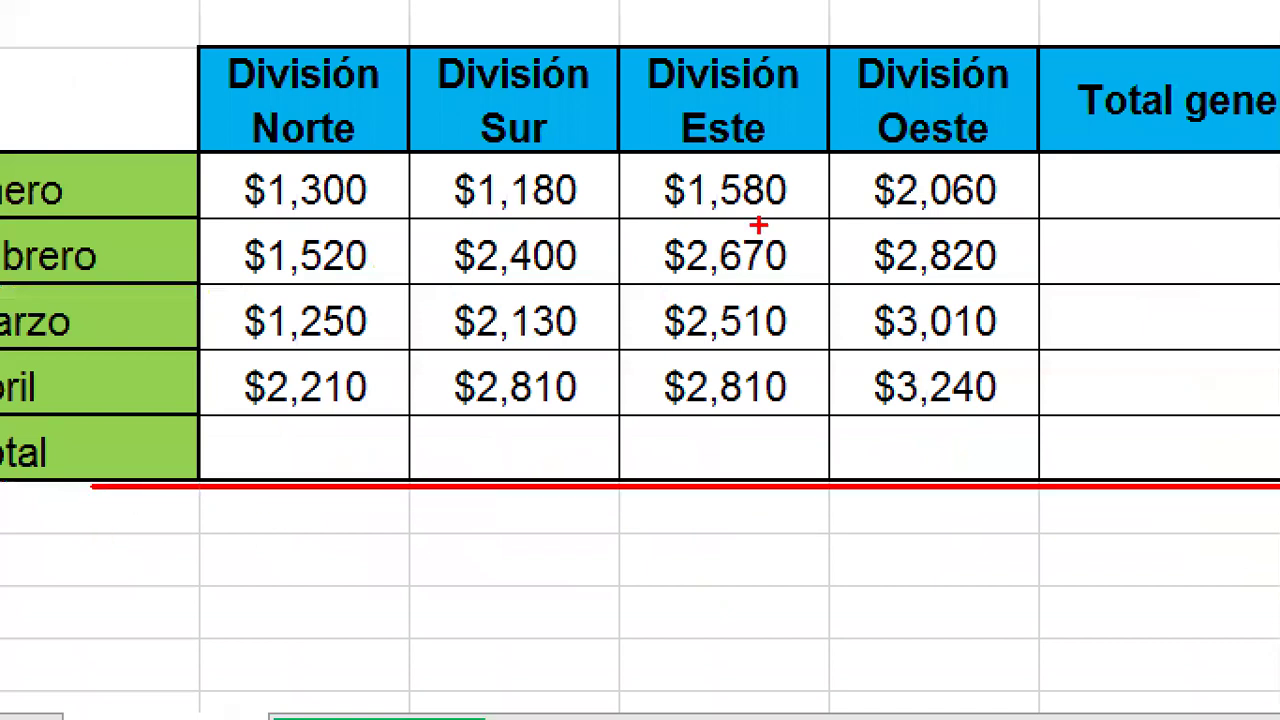
mouse_move(230, 44)
mouse_down()
mouse_move(1118, 70)
mouse_move(1115, 52)
mouse_move(1208, 38)
mouse_up()
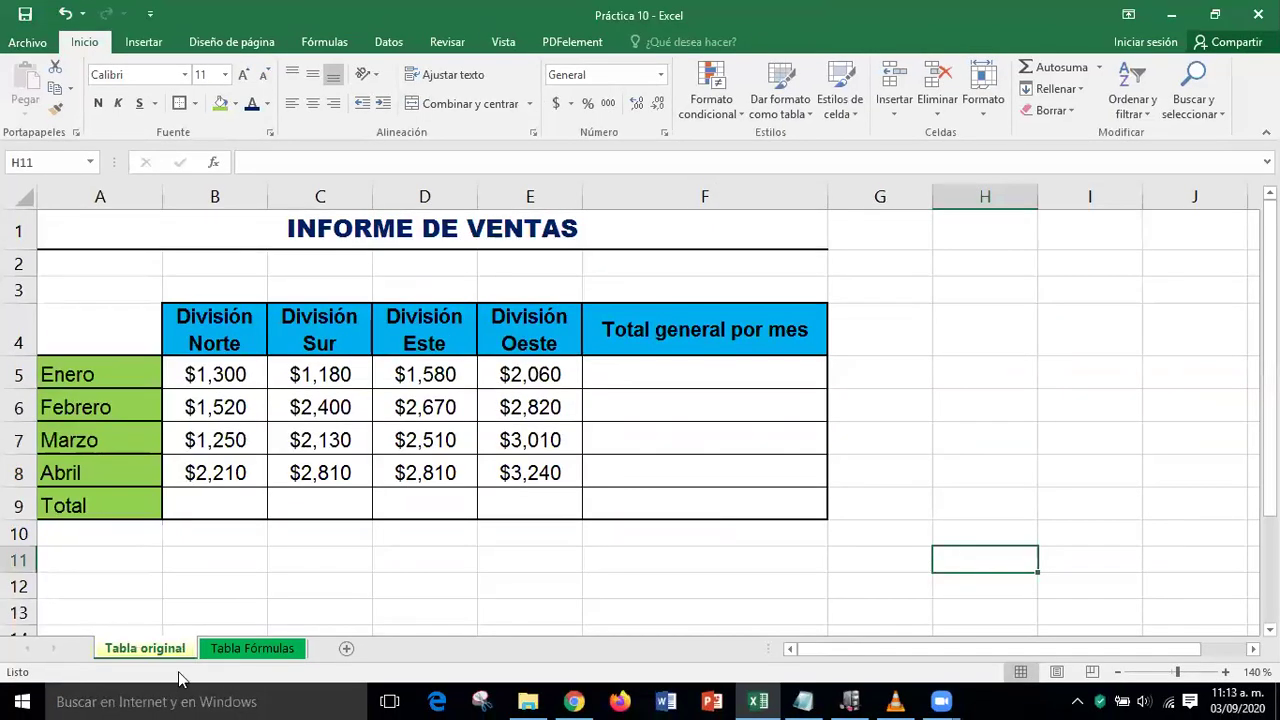
click(252, 650)
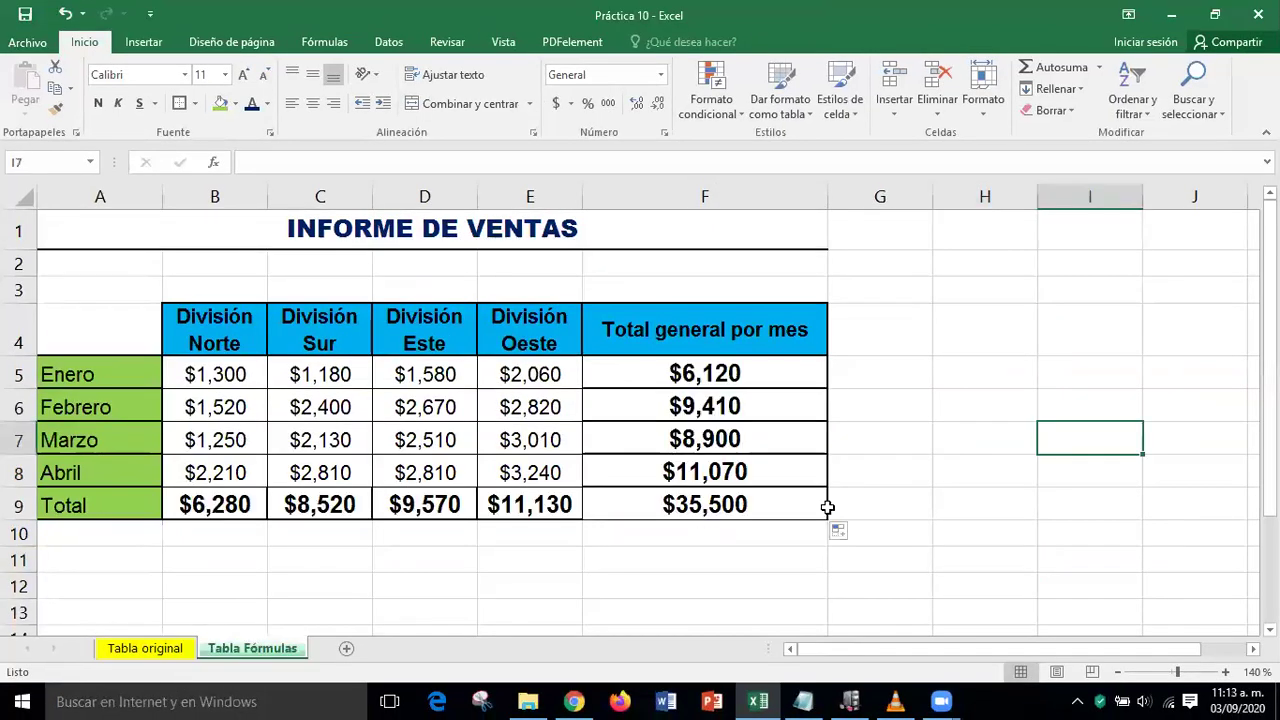
click(1038, 462)
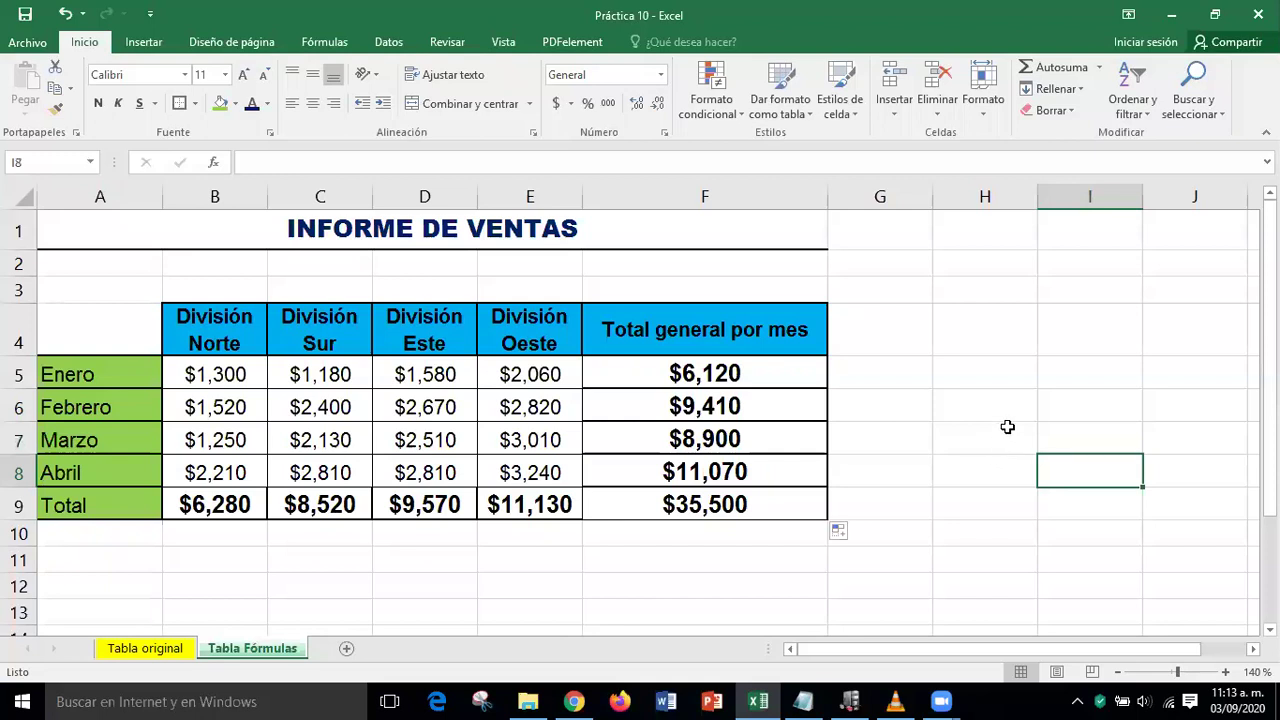
Apply all borders plus a thick outside border to the sales and totals in B5:F9
click(231, 377)
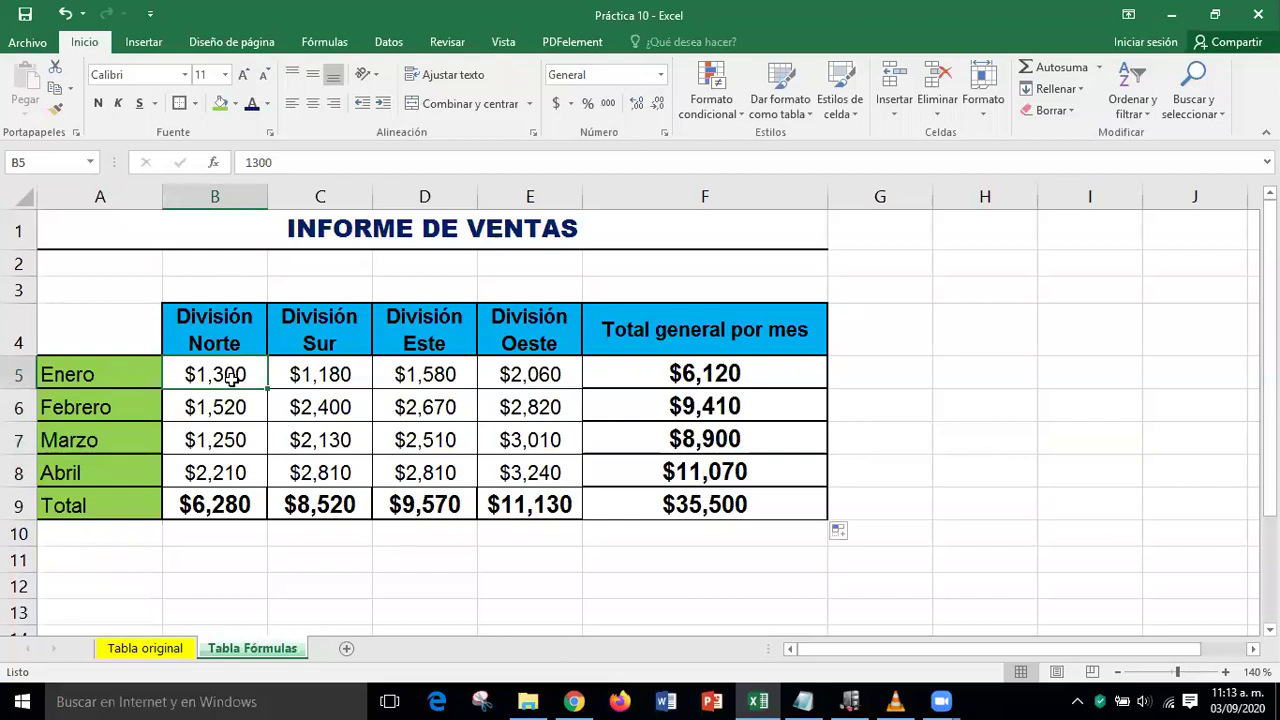
drag(251, 374, 828, 515)
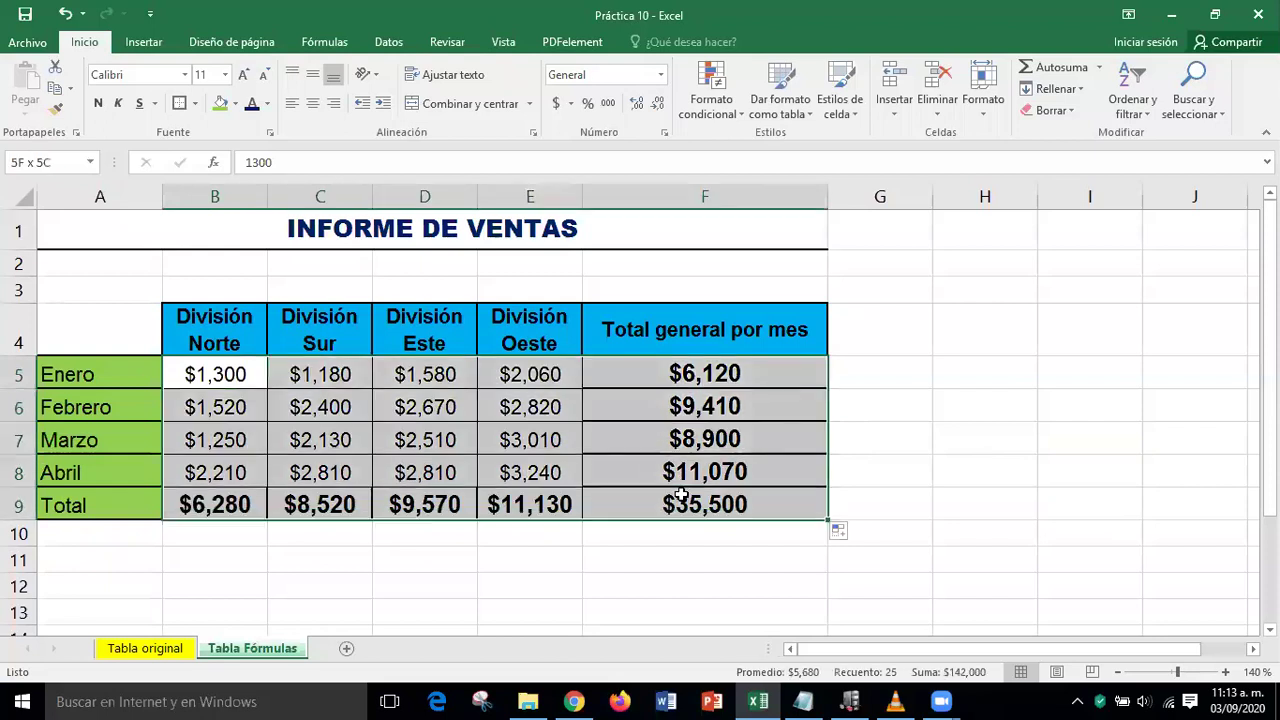
click(196, 104)
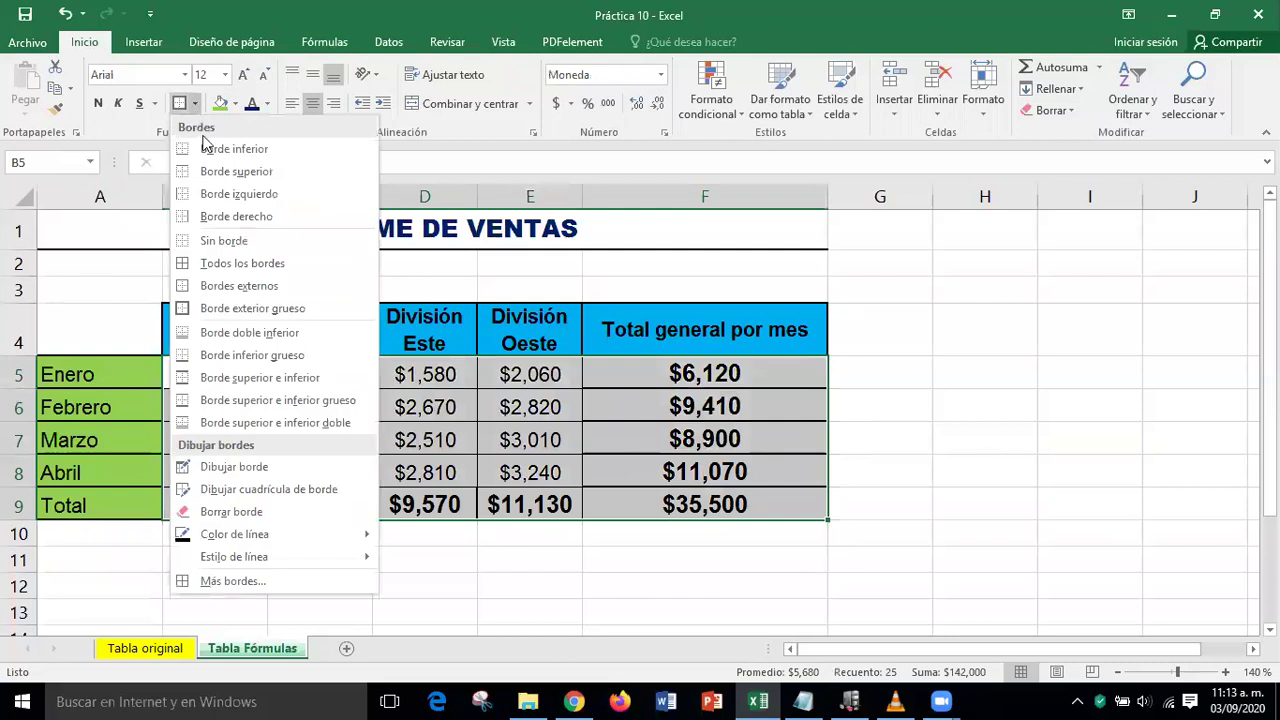
click(228, 262)
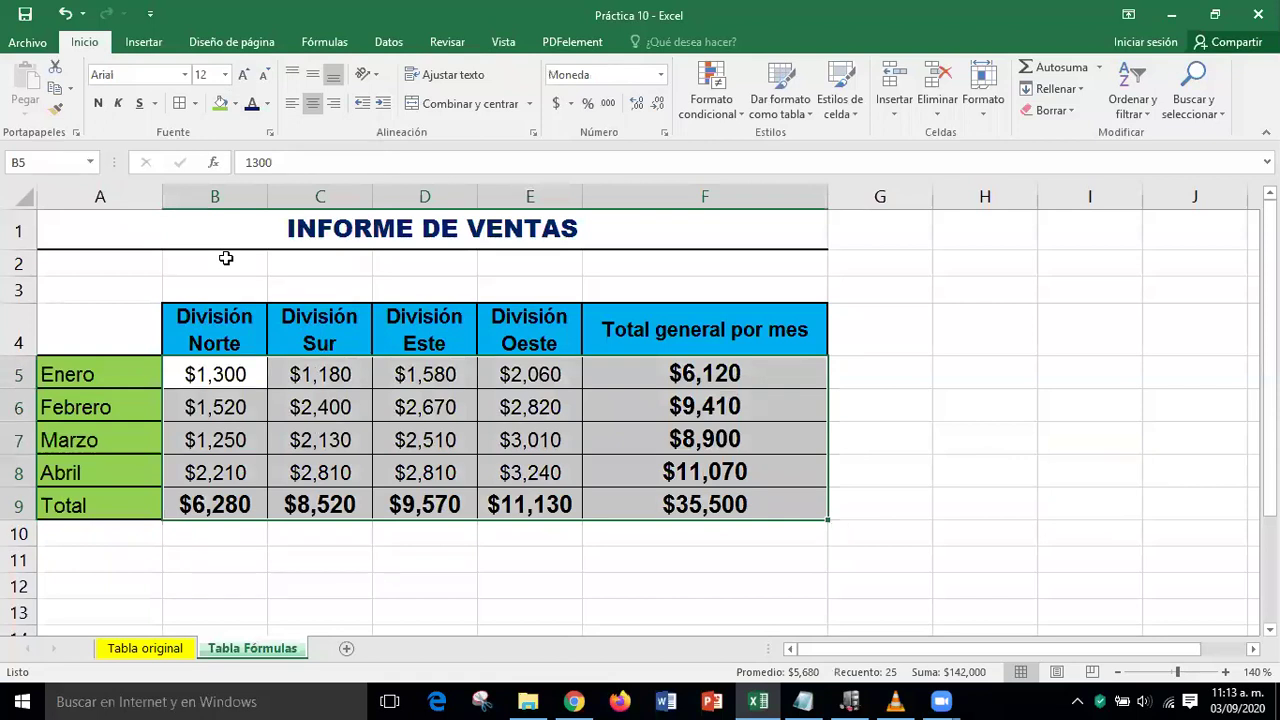
click(195, 105)
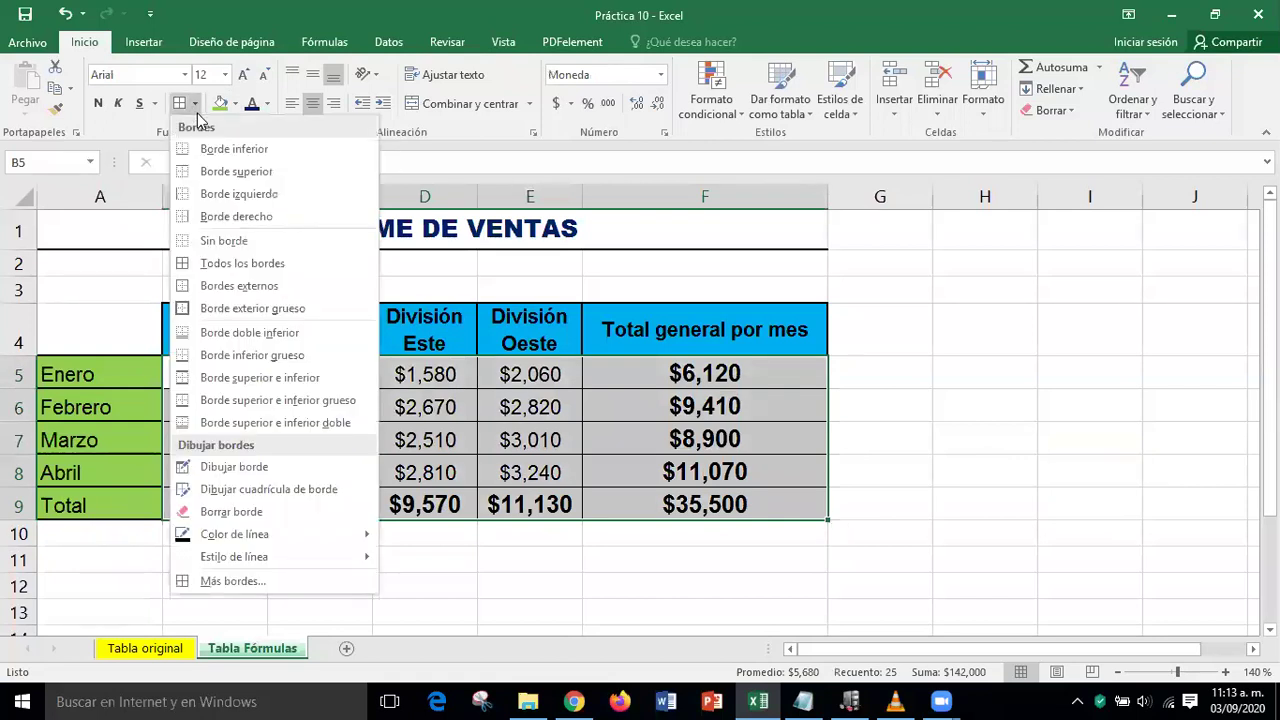
click(248, 310)
click(952, 414)
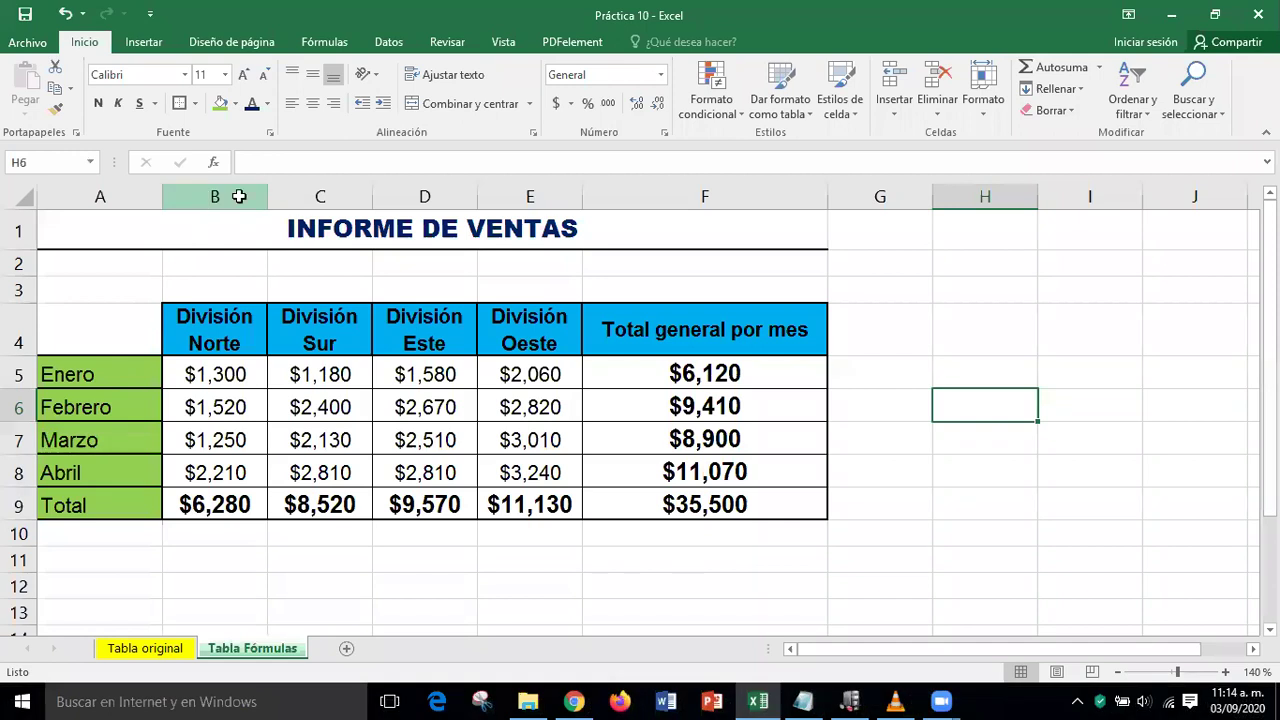
Hide the four division columns, B through E, on the Tabla Fórmulas sheet
drag(215, 196, 528, 196)
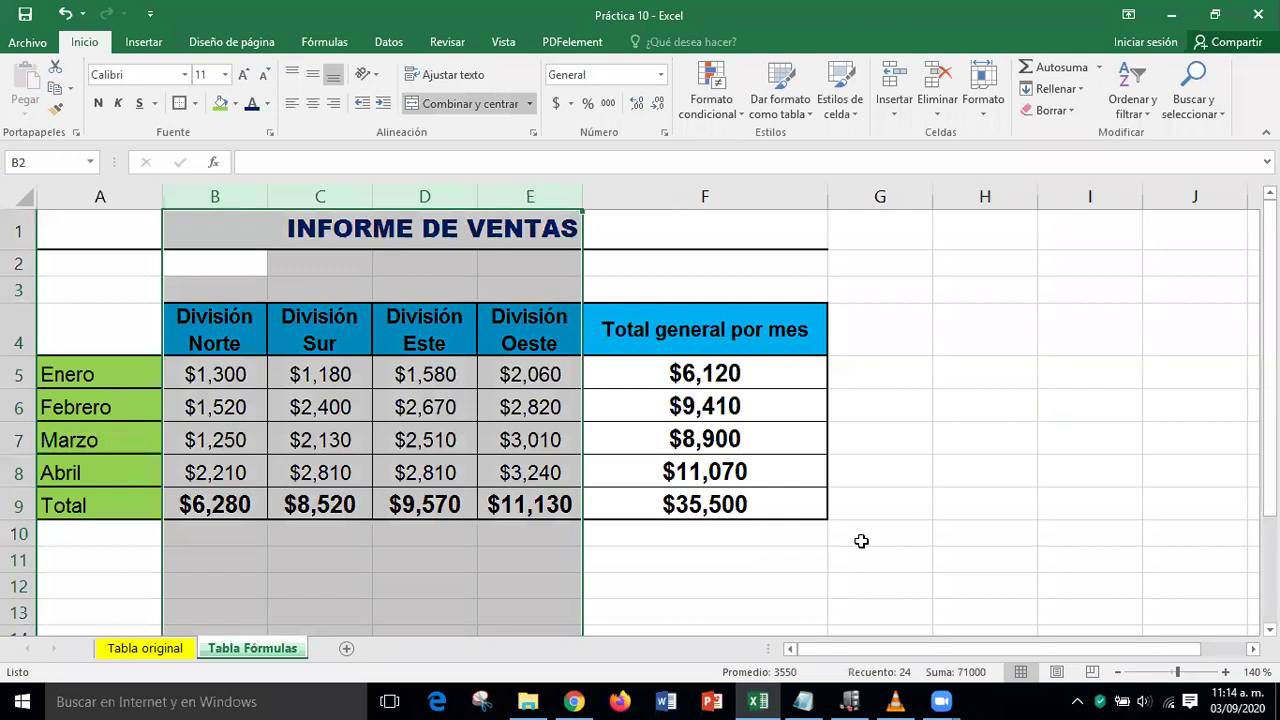
click(938, 462)
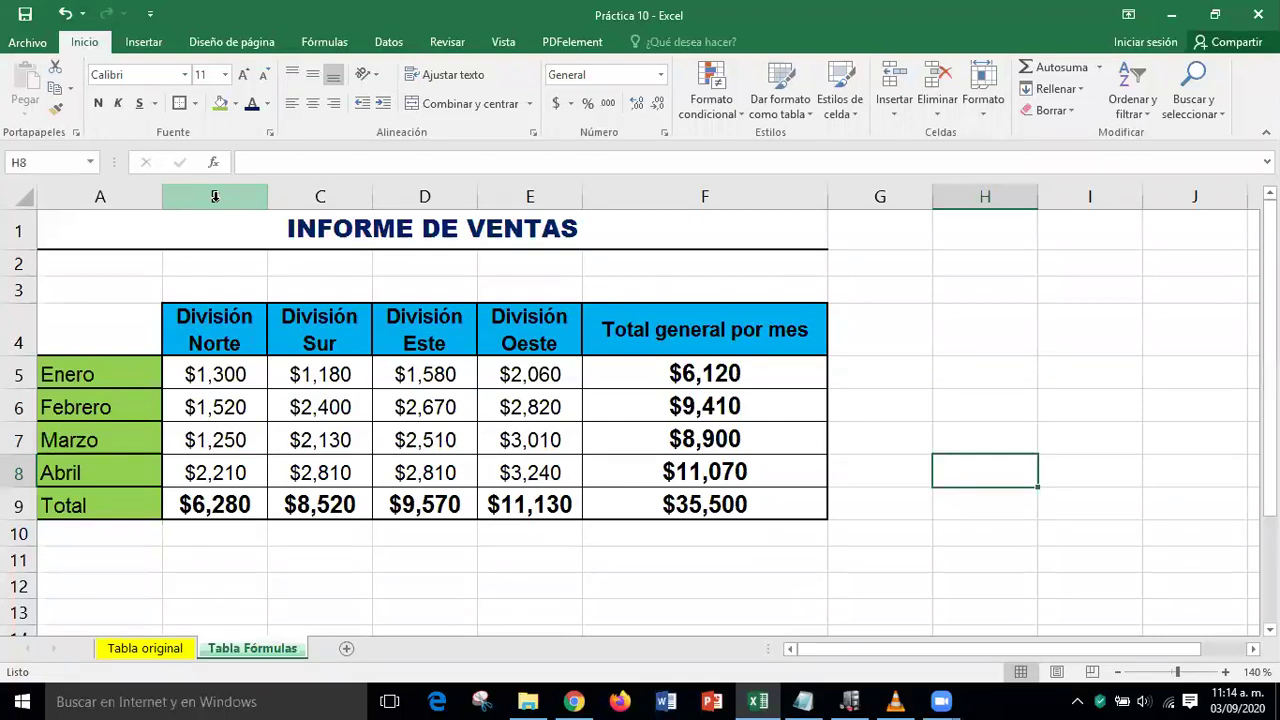
drag(214, 200, 512, 195)
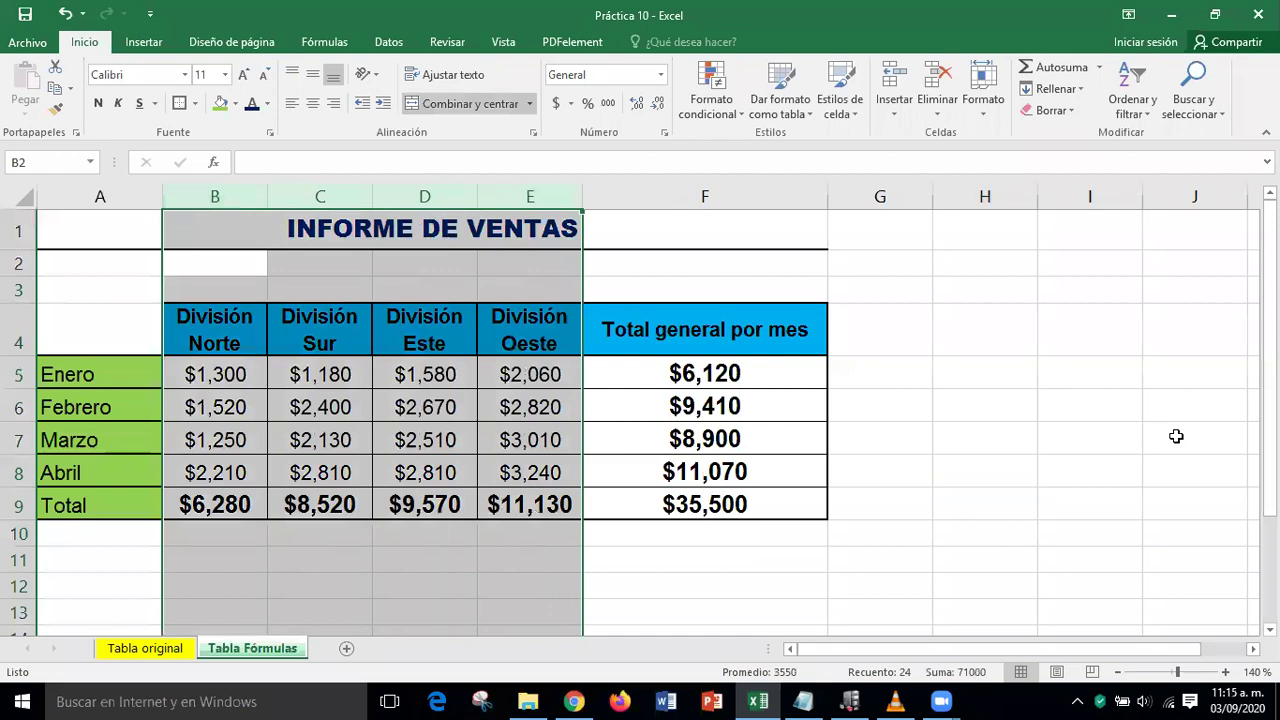
click(988, 120)
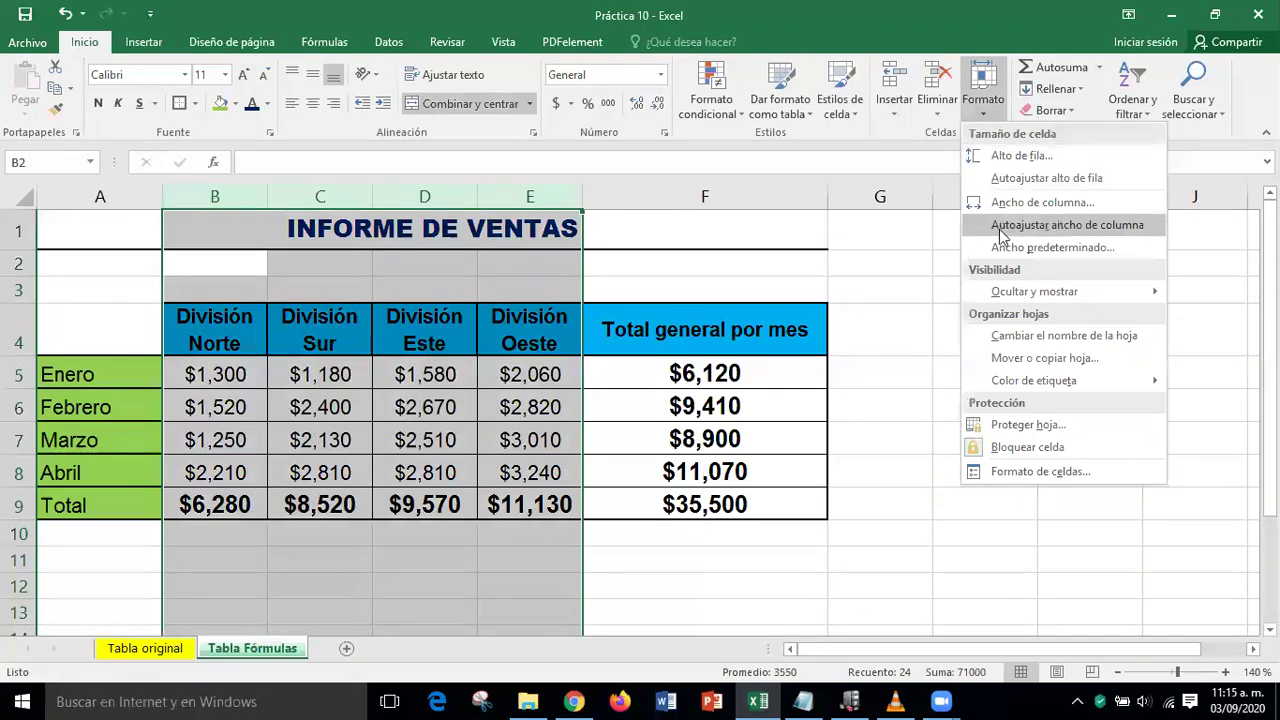
mouse_move(1022, 300)
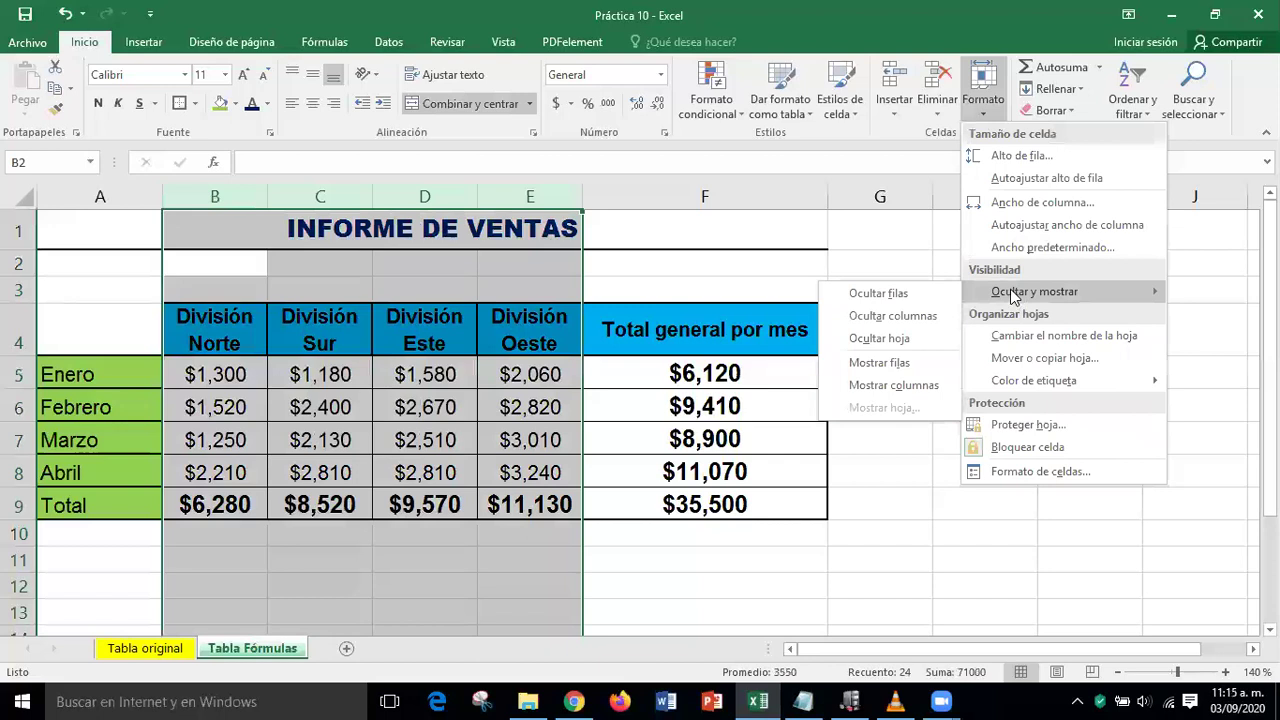
click(922, 317)
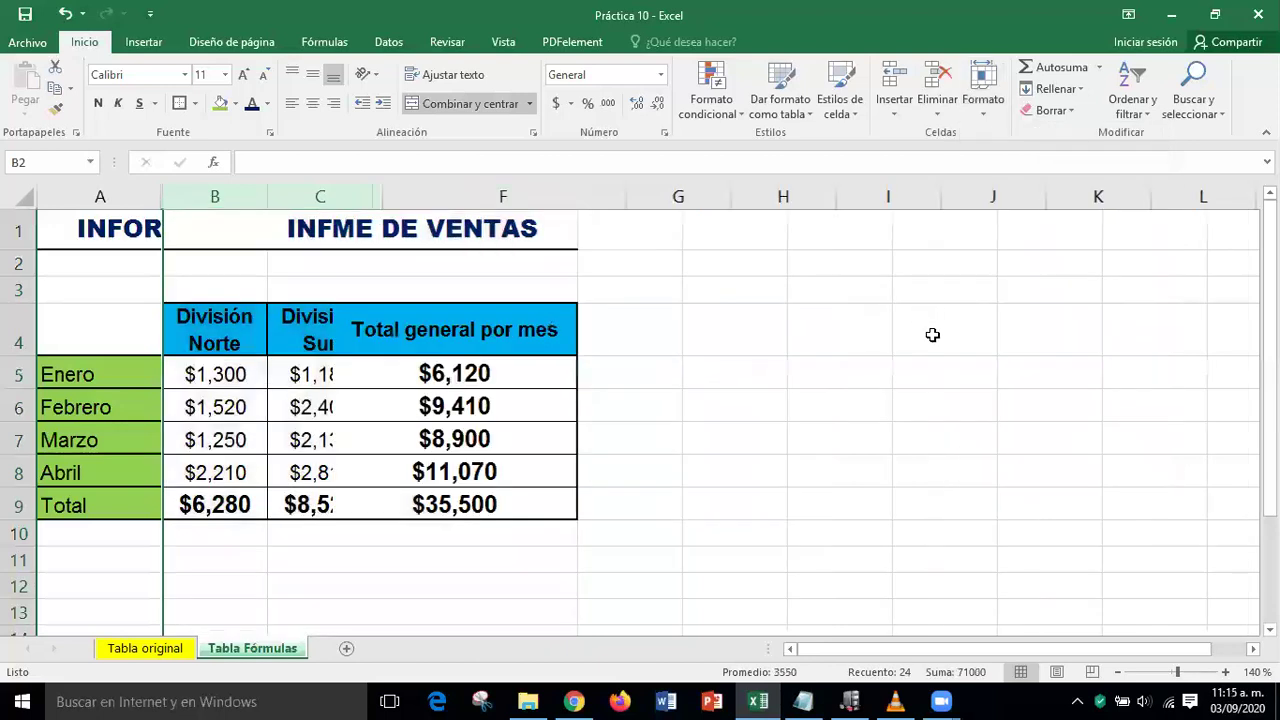
click(945, 361)
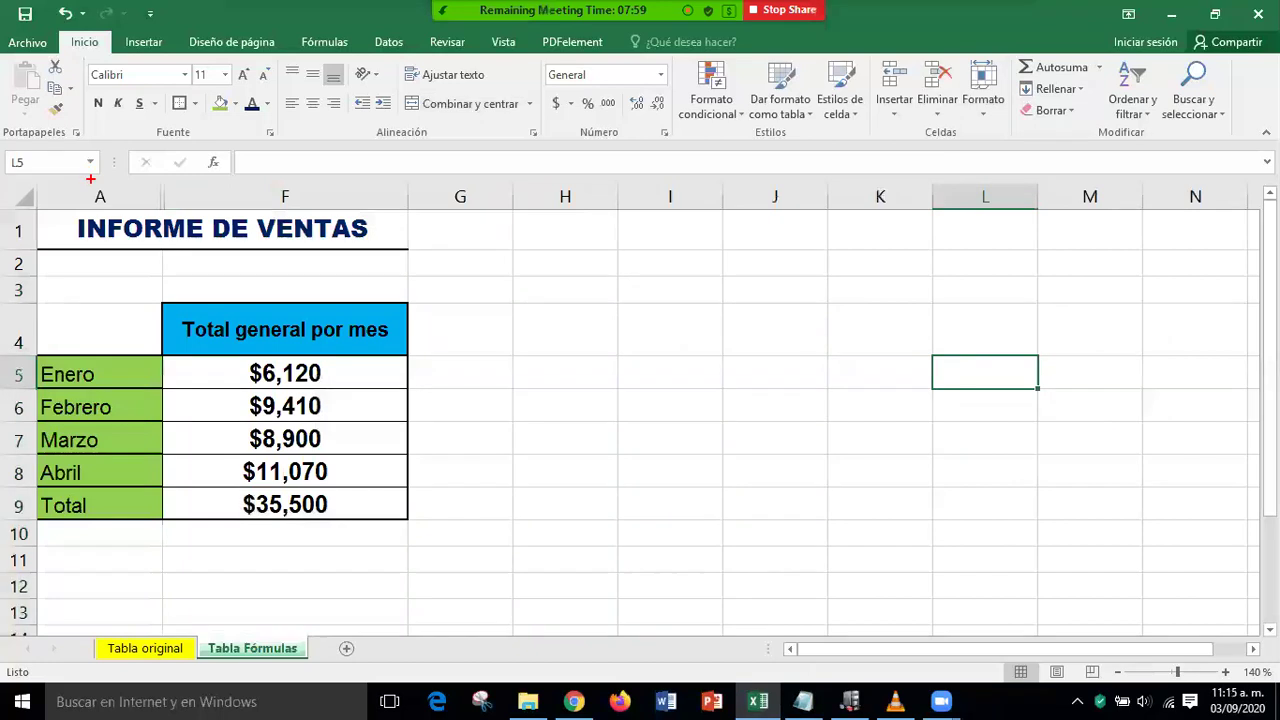
Examine the column headings A and F and the remaining table around the hidden division columns
drag(44, 264, 100, 193)
drag(216, 274, 240, 193)
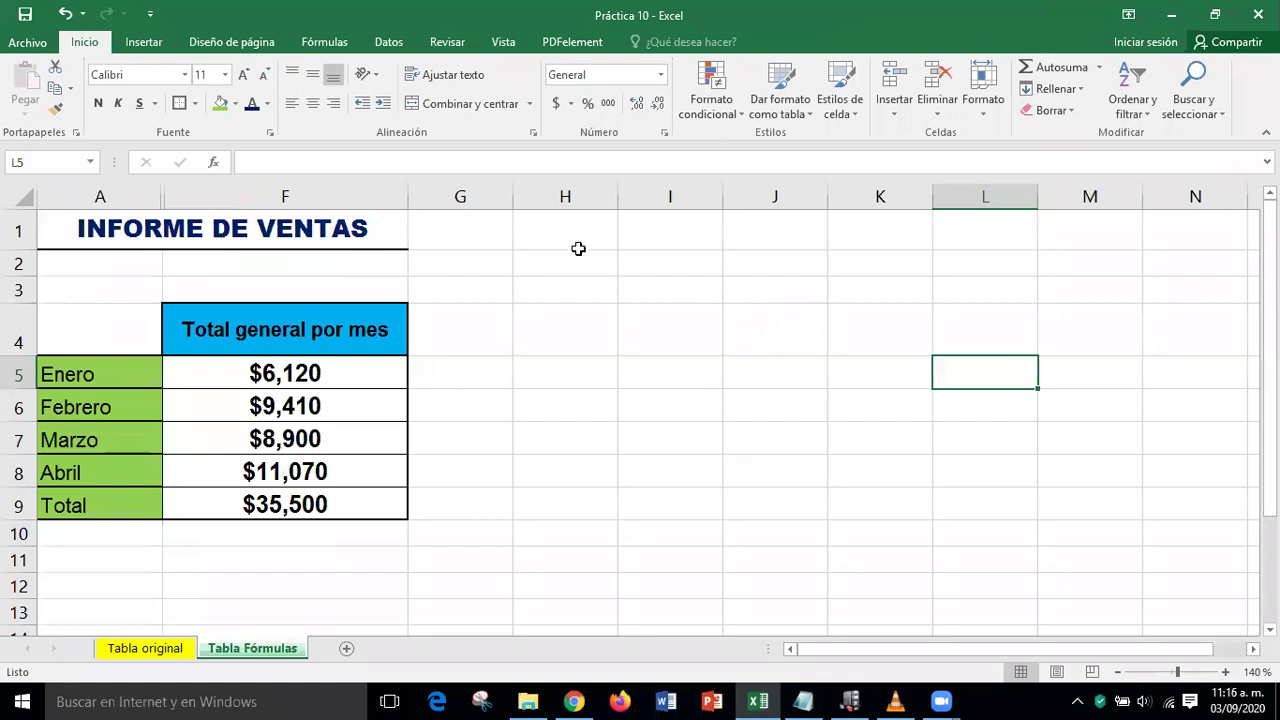
drag(59, 229, 376, 504)
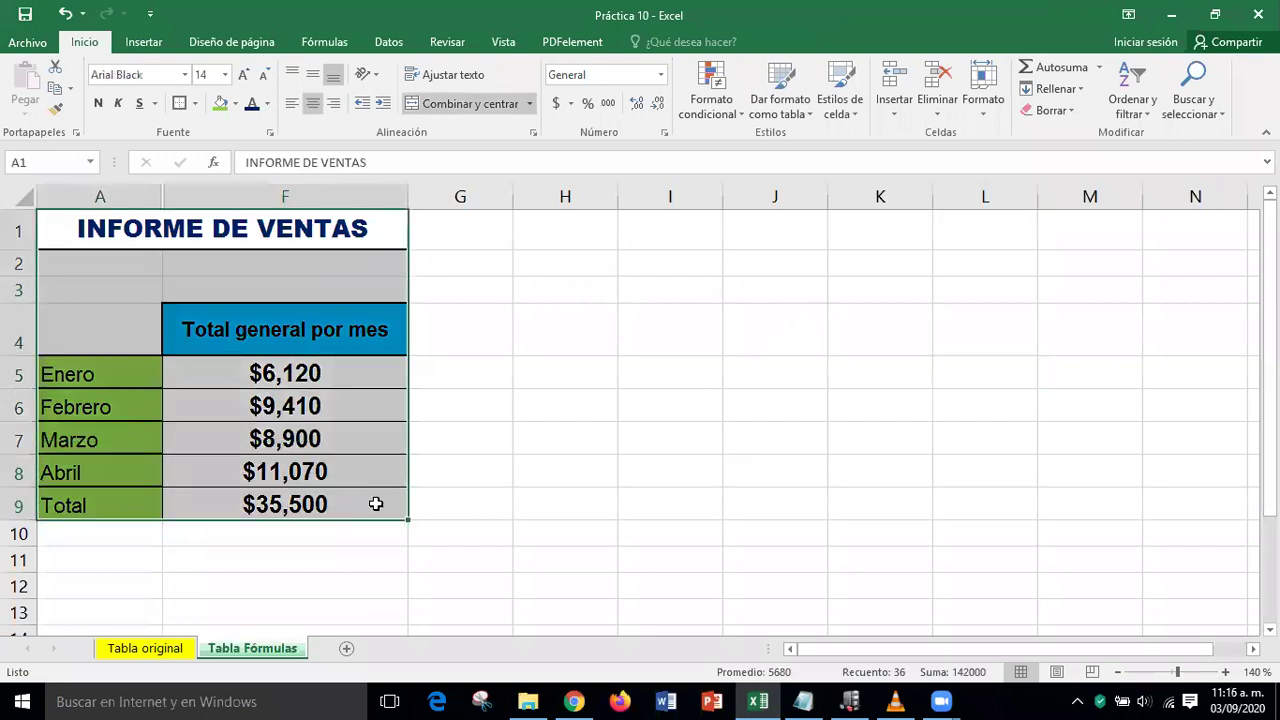
click(747, 471)
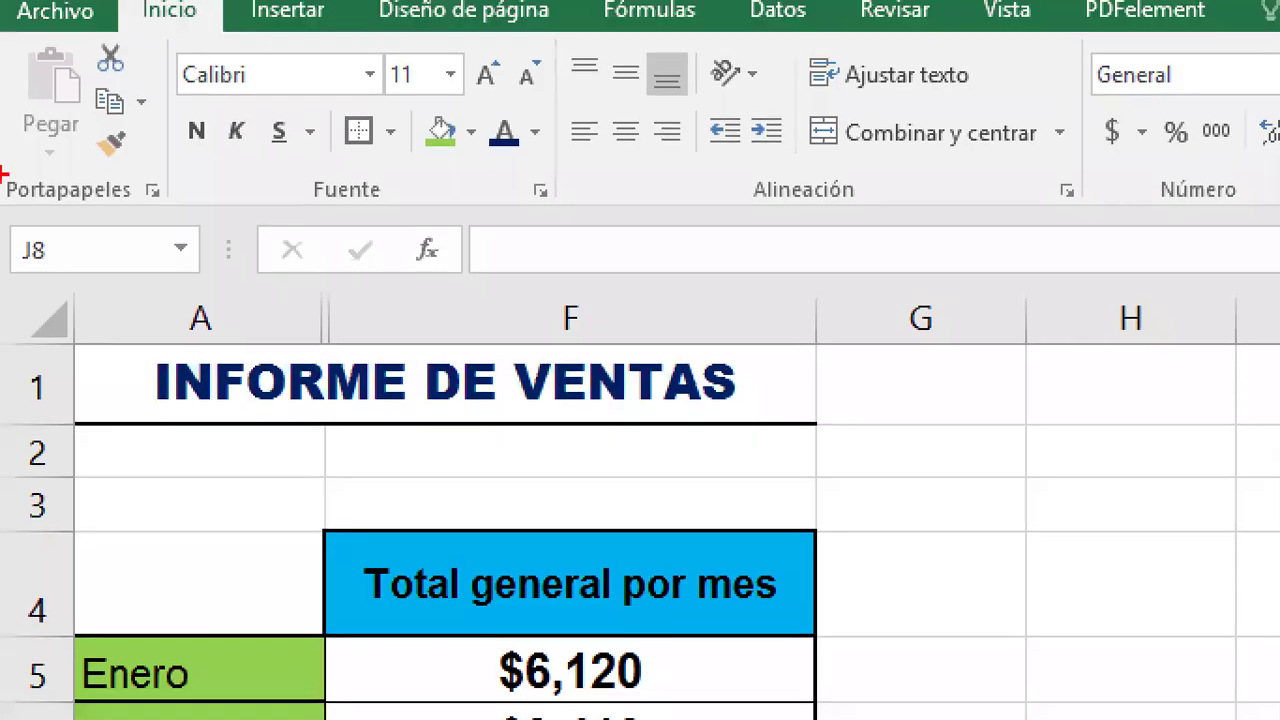
drag(58, 326, 216, 566)
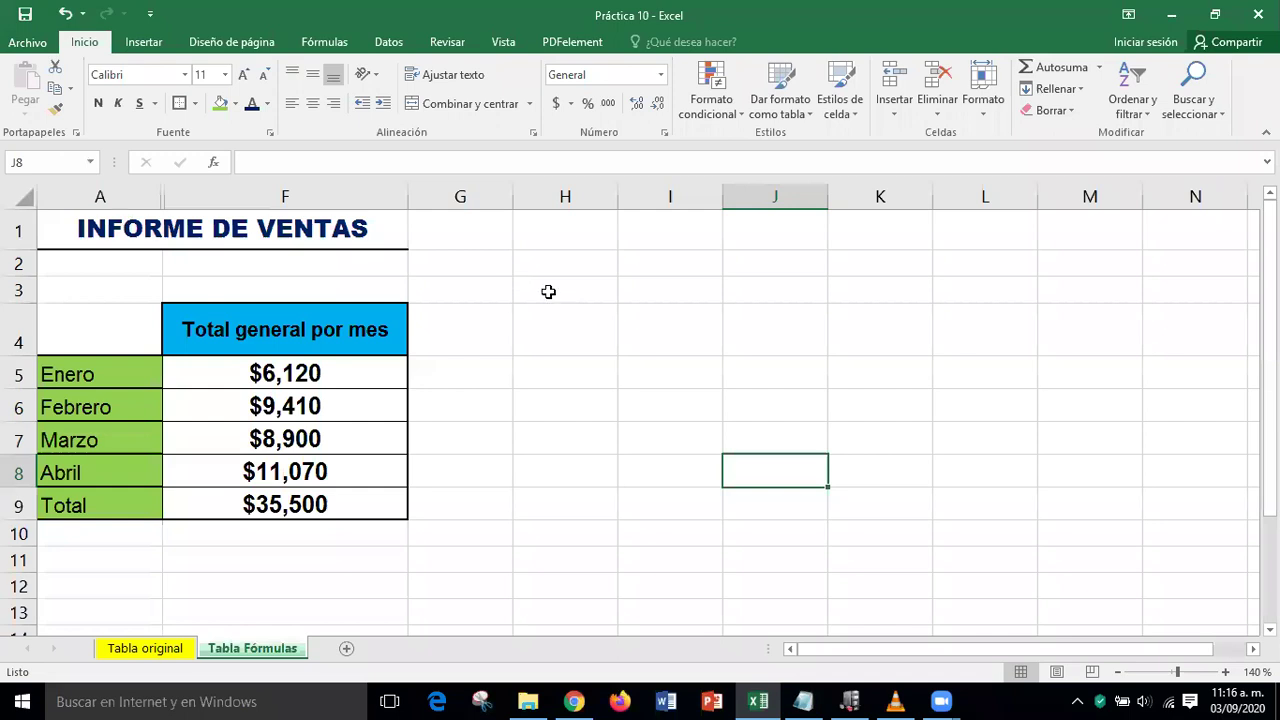
Unhide the division columns B through E of the INFORME DE VENTAS table on the Tabla Fórmulas sheet
key(ctrl+a)
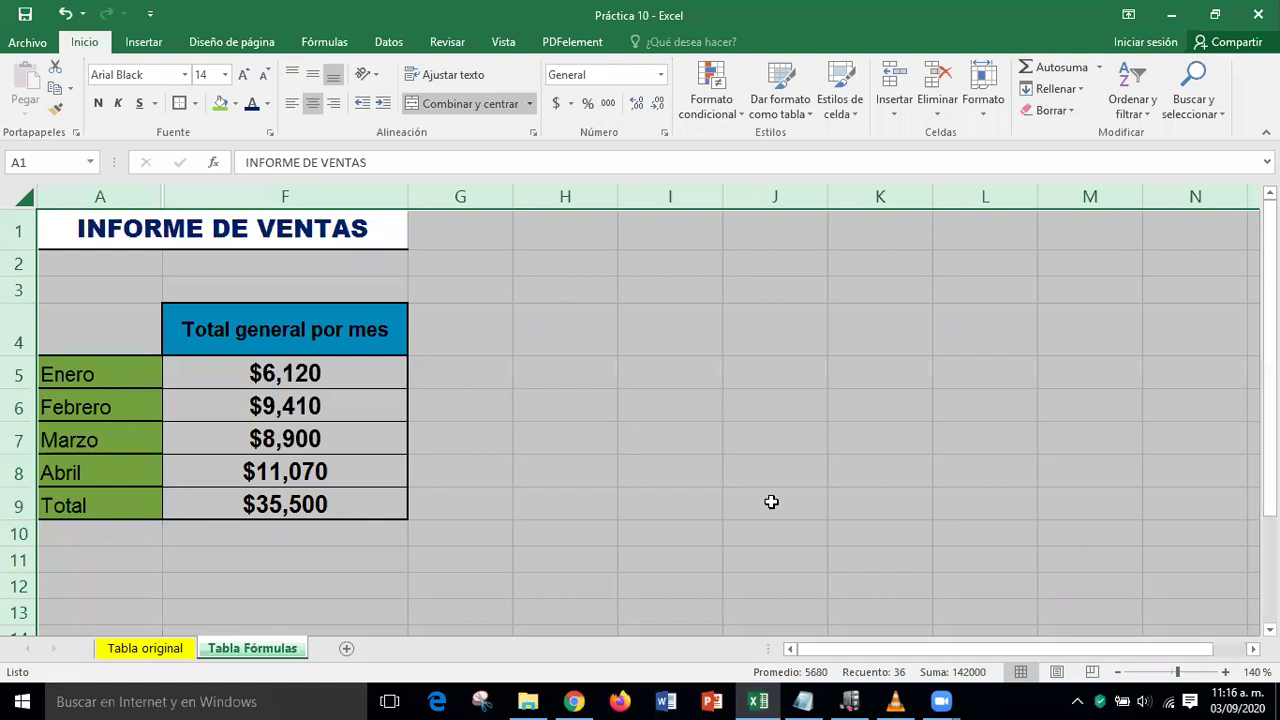
click(870, 536)
mouse_move(60, 226)
mouse_down()
mouse_move(323, 340)
mouse_move(346, 505)
mouse_up()
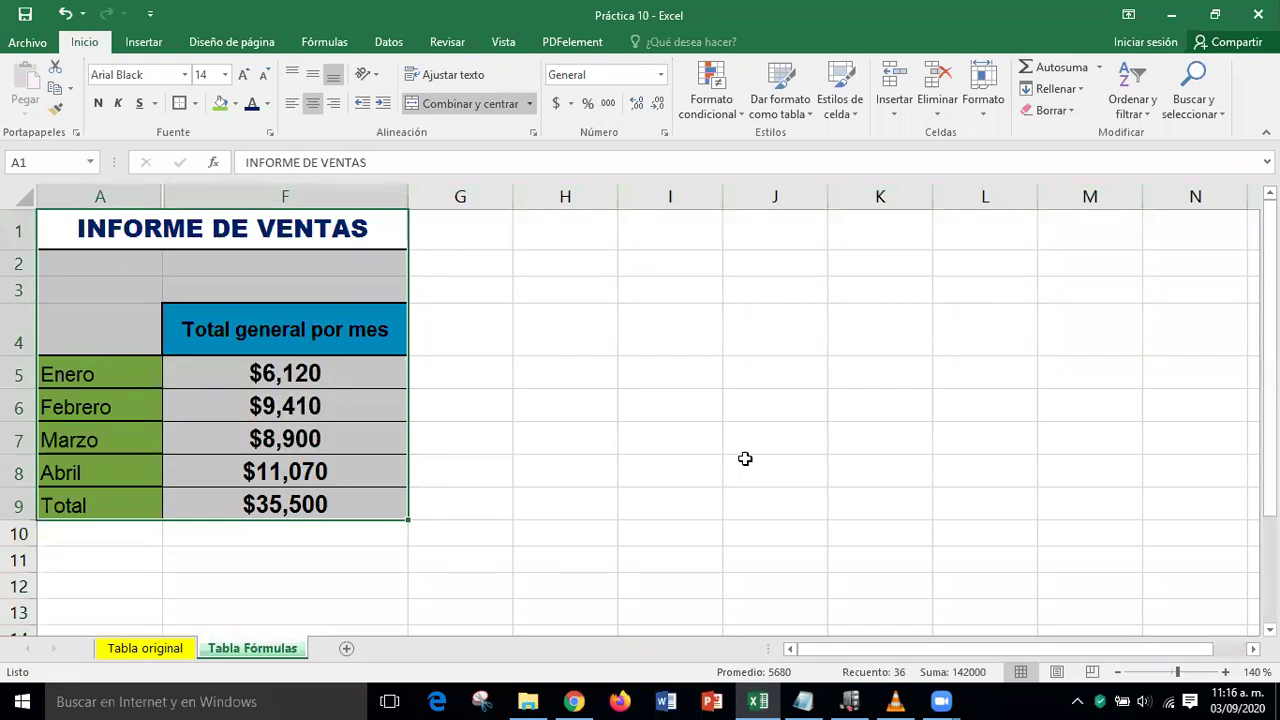
click(984, 110)
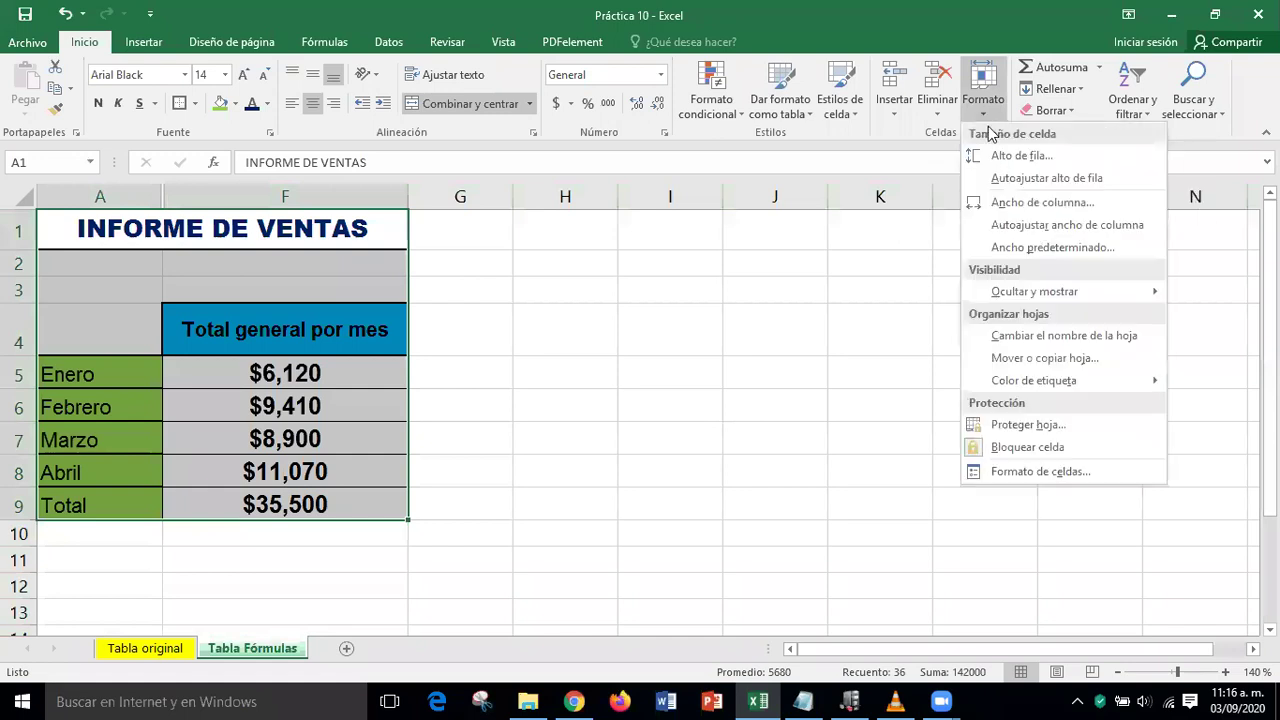
mouse_move(1015, 293)
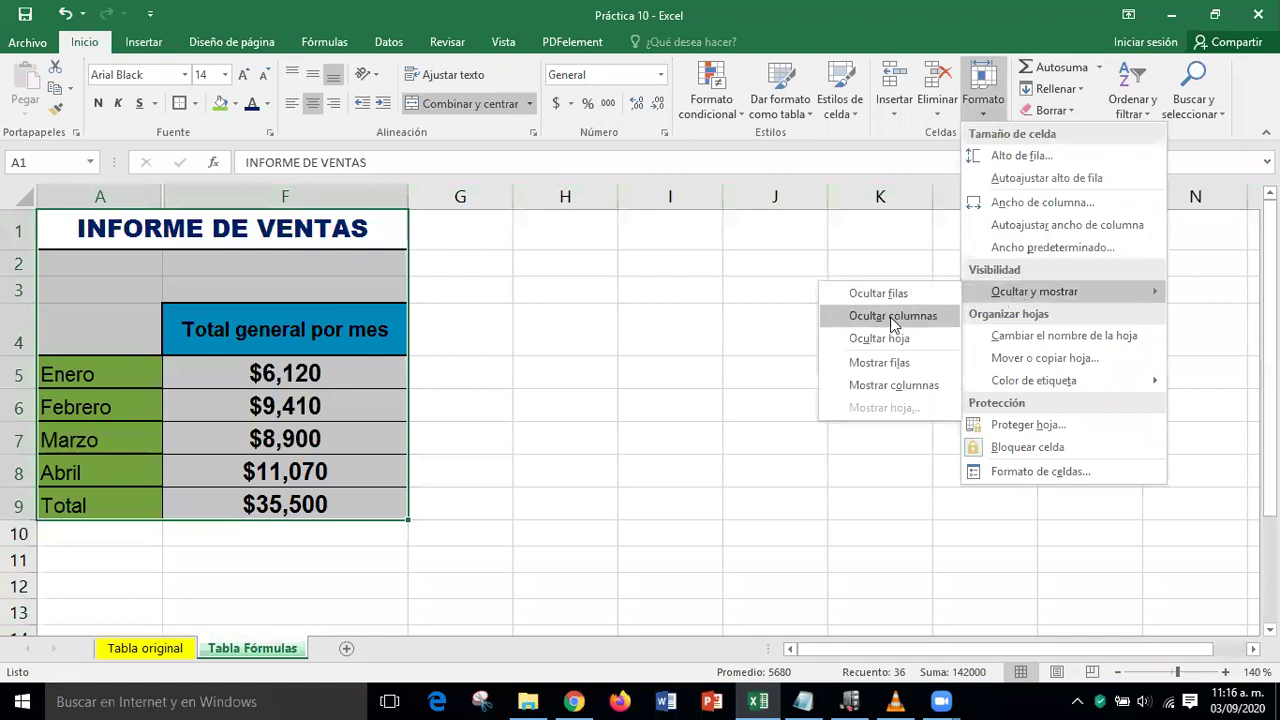
click(882, 388)
click(843, 380)
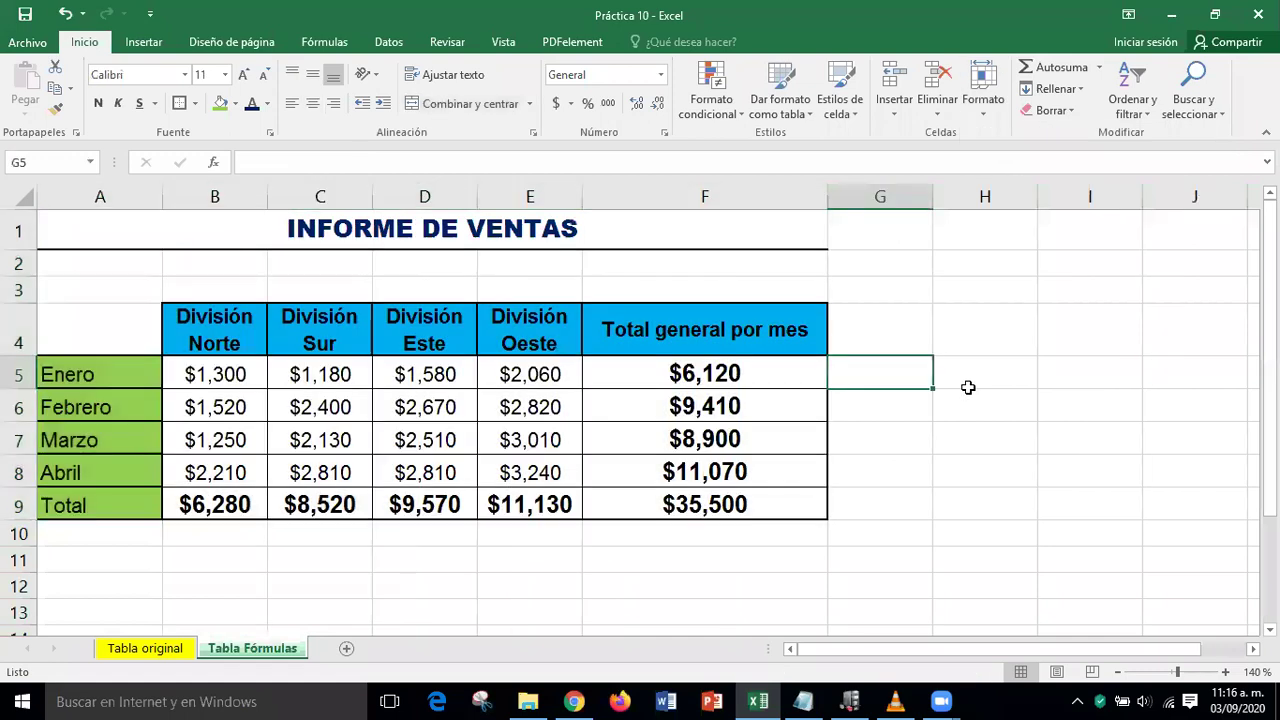
click(1067, 438)
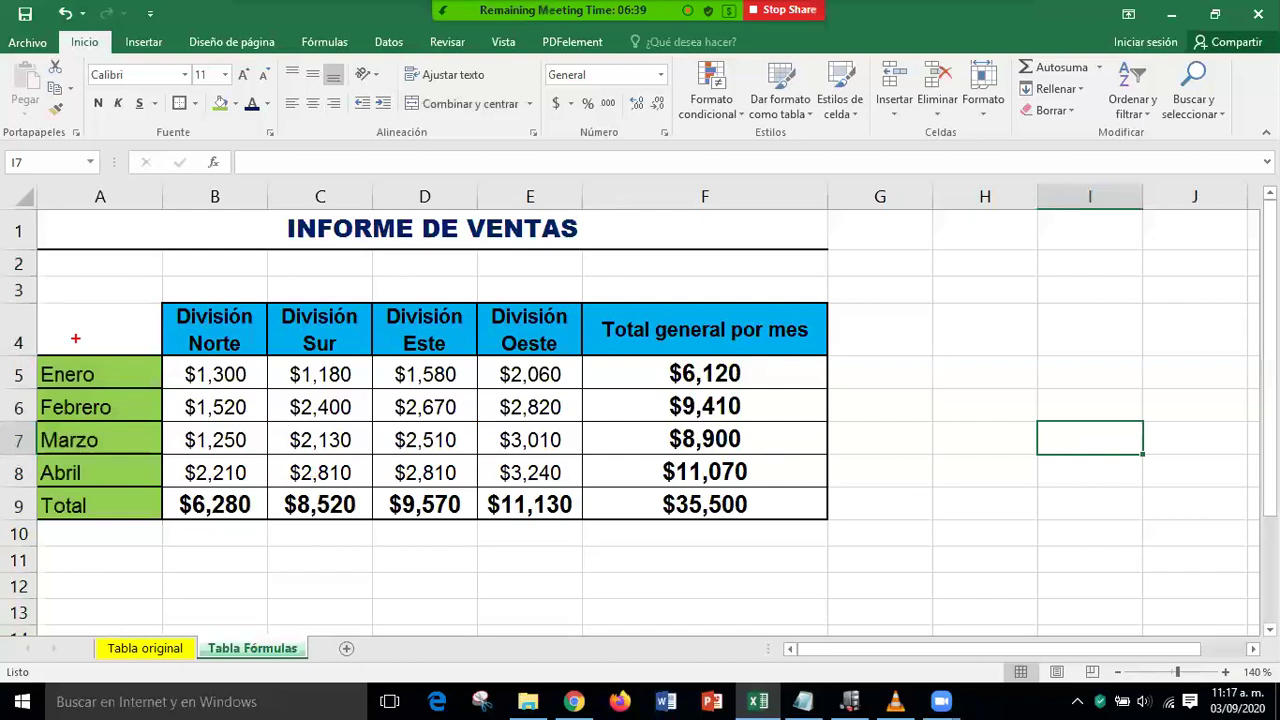
drag(63, 331, 136, 325)
drag(50, 324, 136, 324)
drag(40, 530, 99, 507)
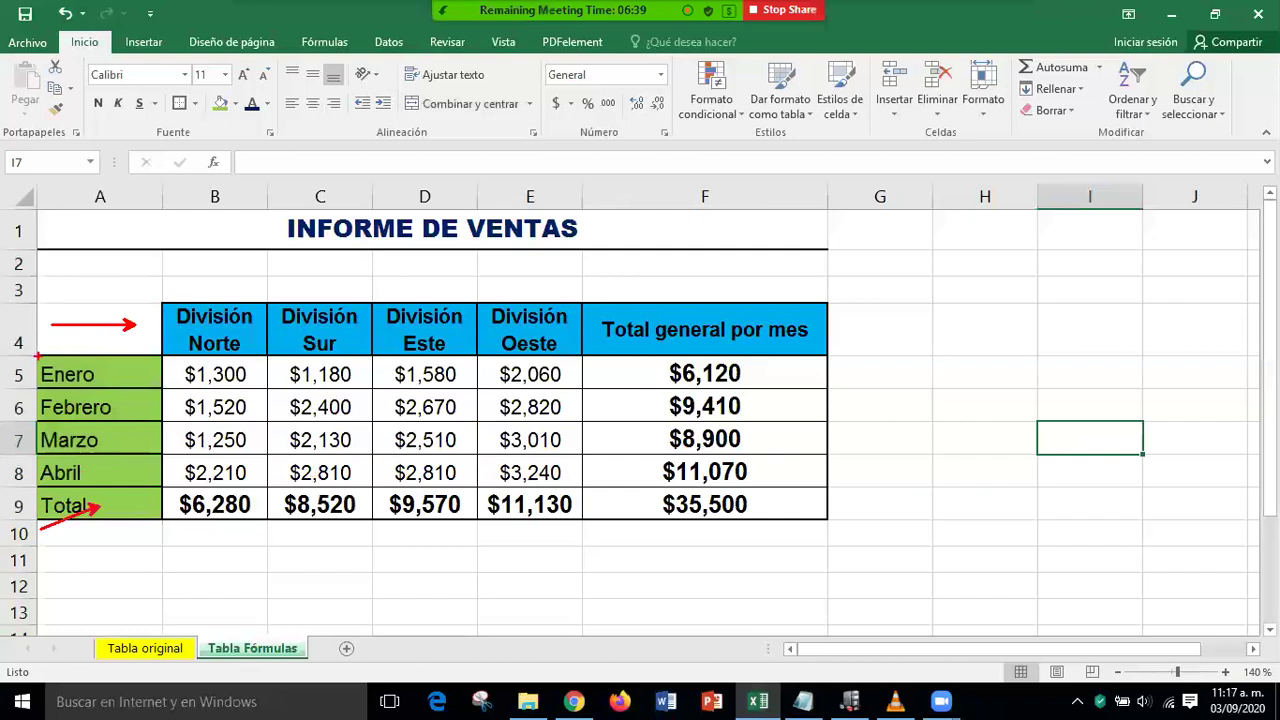
mouse_move(37, 354)
mouse_down()
mouse_move(340, 452)
mouse_move(600, 488)
mouse_move(828, 488)
mouse_up()
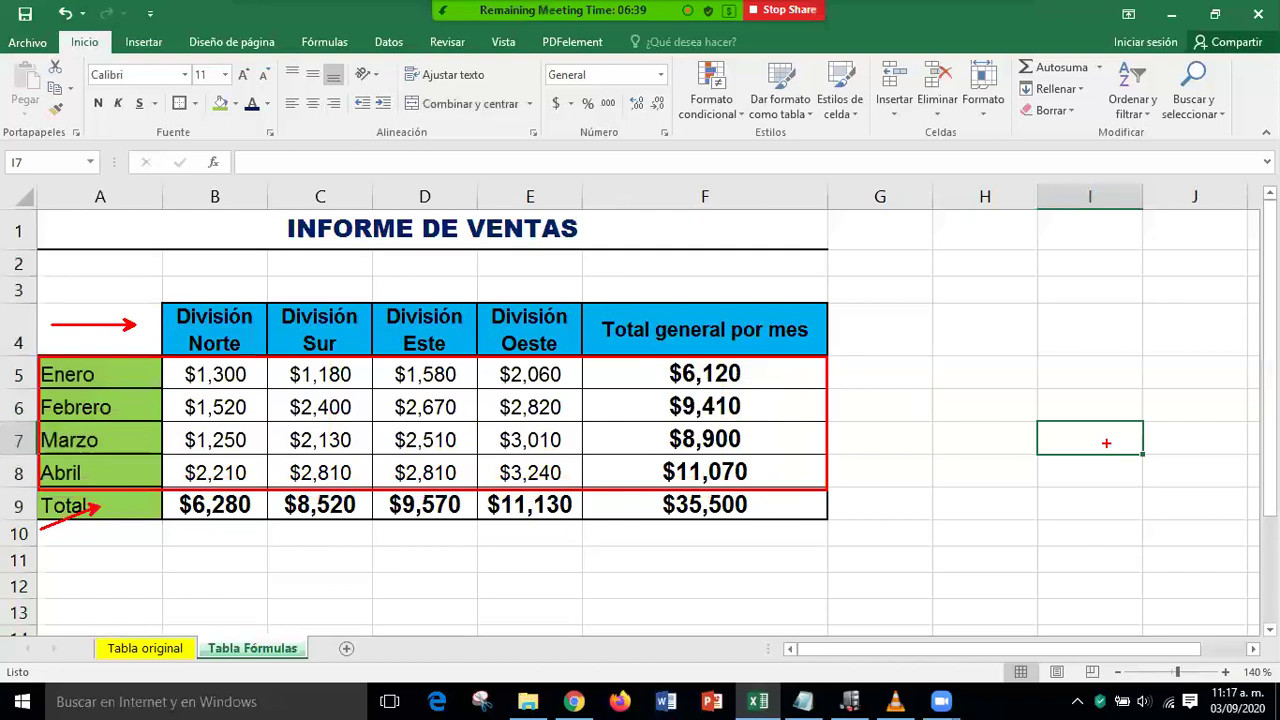
key(Escape)
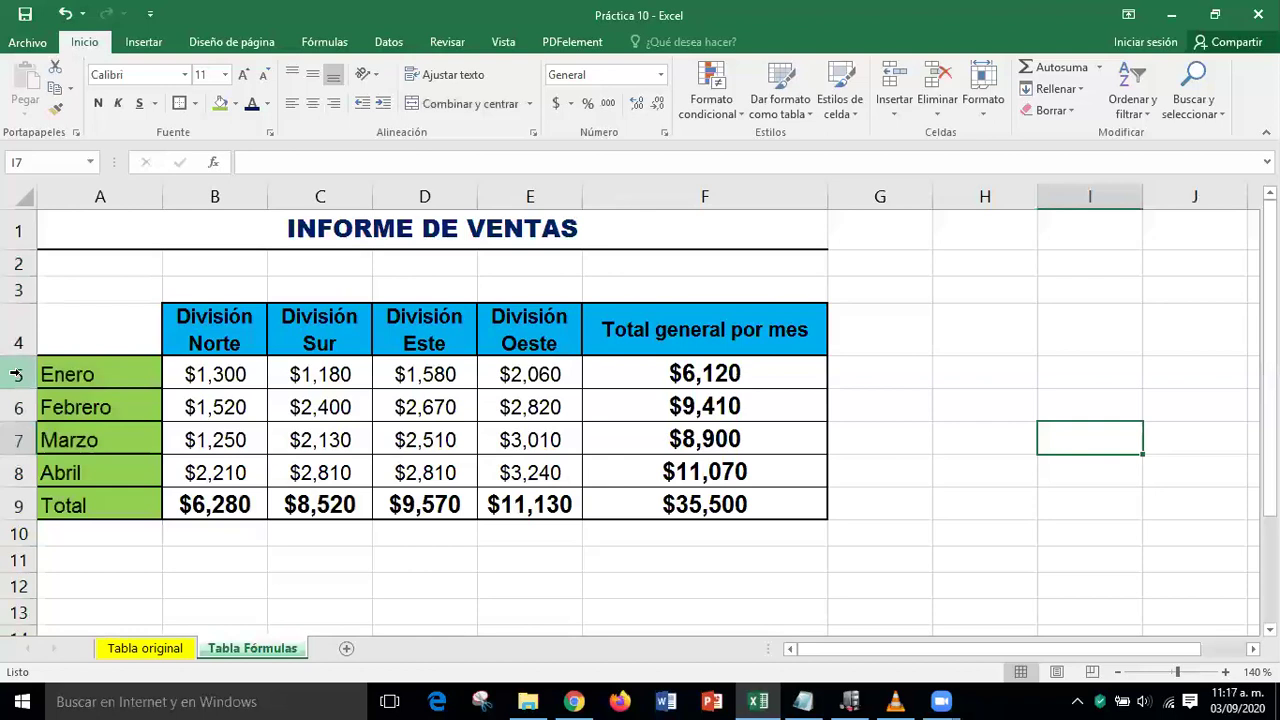
Hide rows 5 through 8, Enero to Abril, leaving only the Total row under the division headings
click(19, 373)
drag(19, 373, 15, 472)
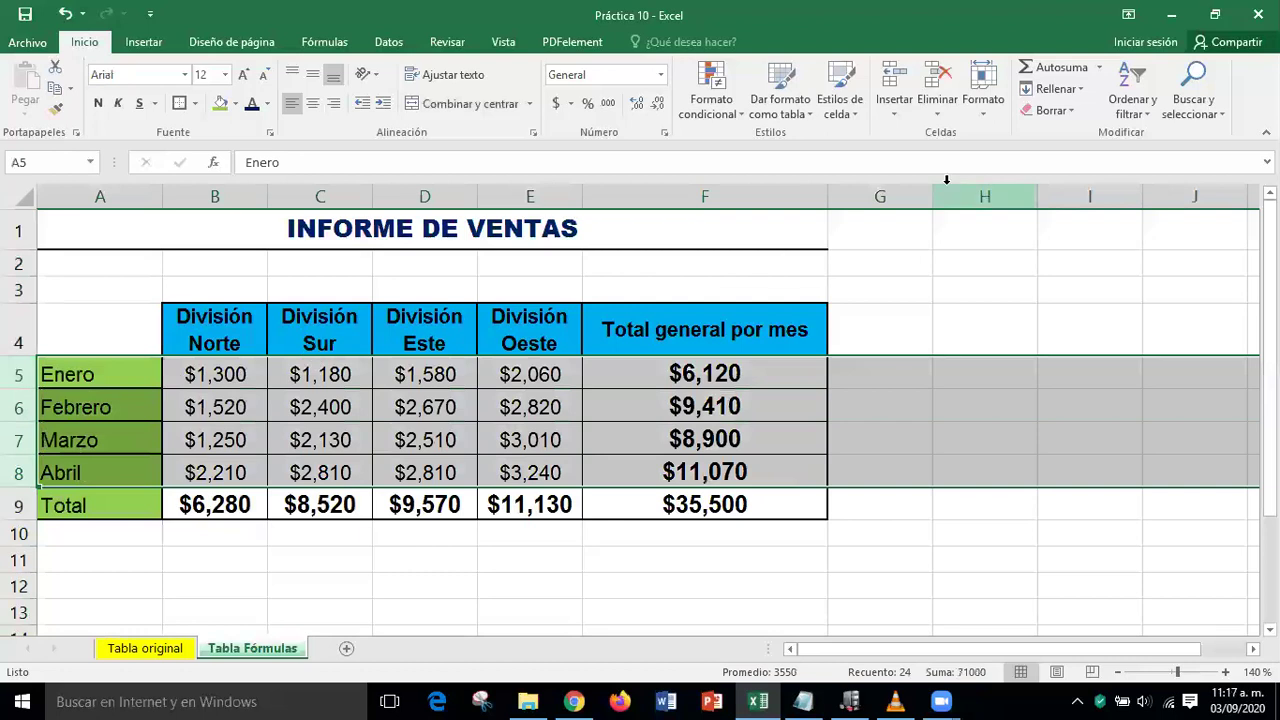
click(986, 119)
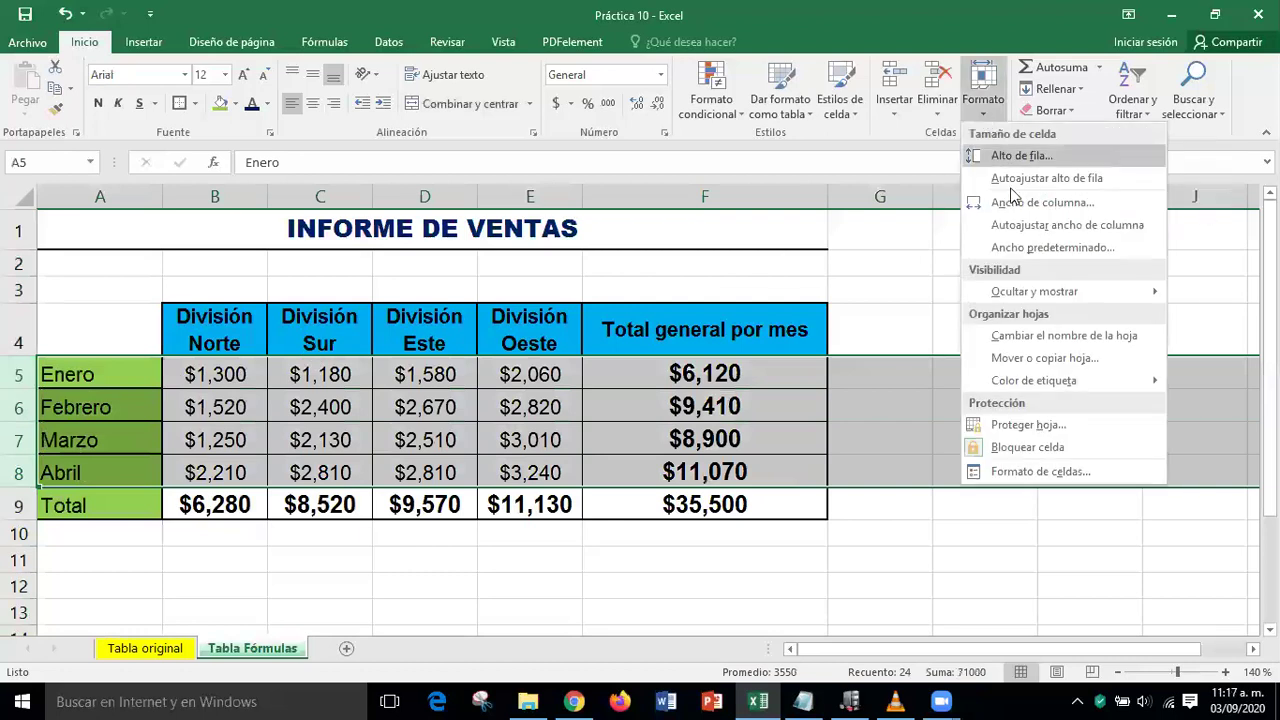
mouse_move(1020, 296)
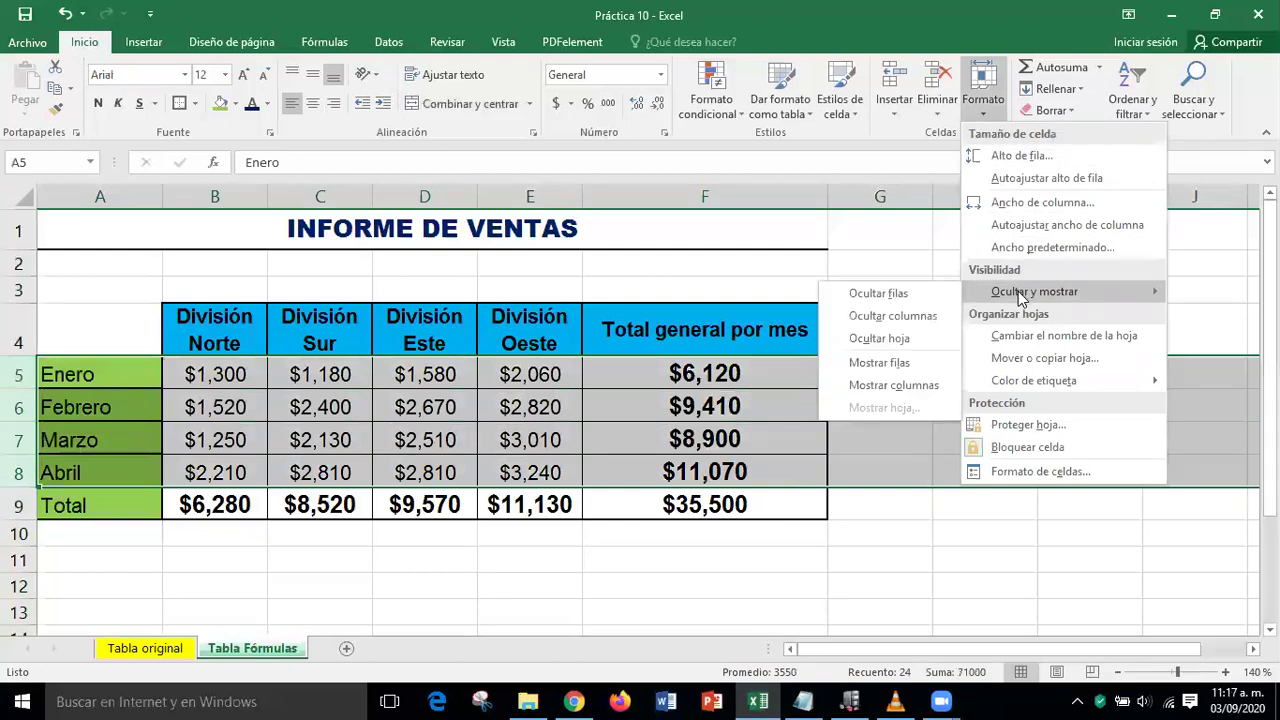
click(879, 294)
click(900, 552)
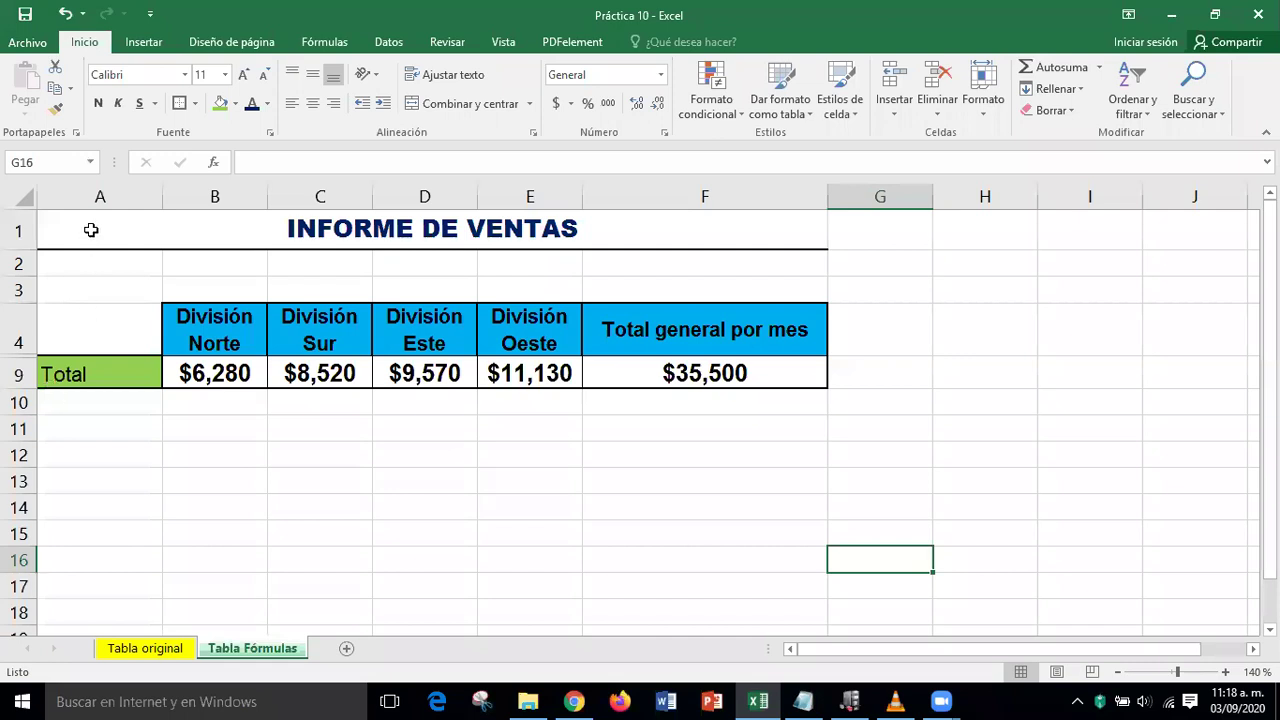
Unhide the month rows 5 through 8 within the table range A1:F9
drag(90, 230, 680, 373)
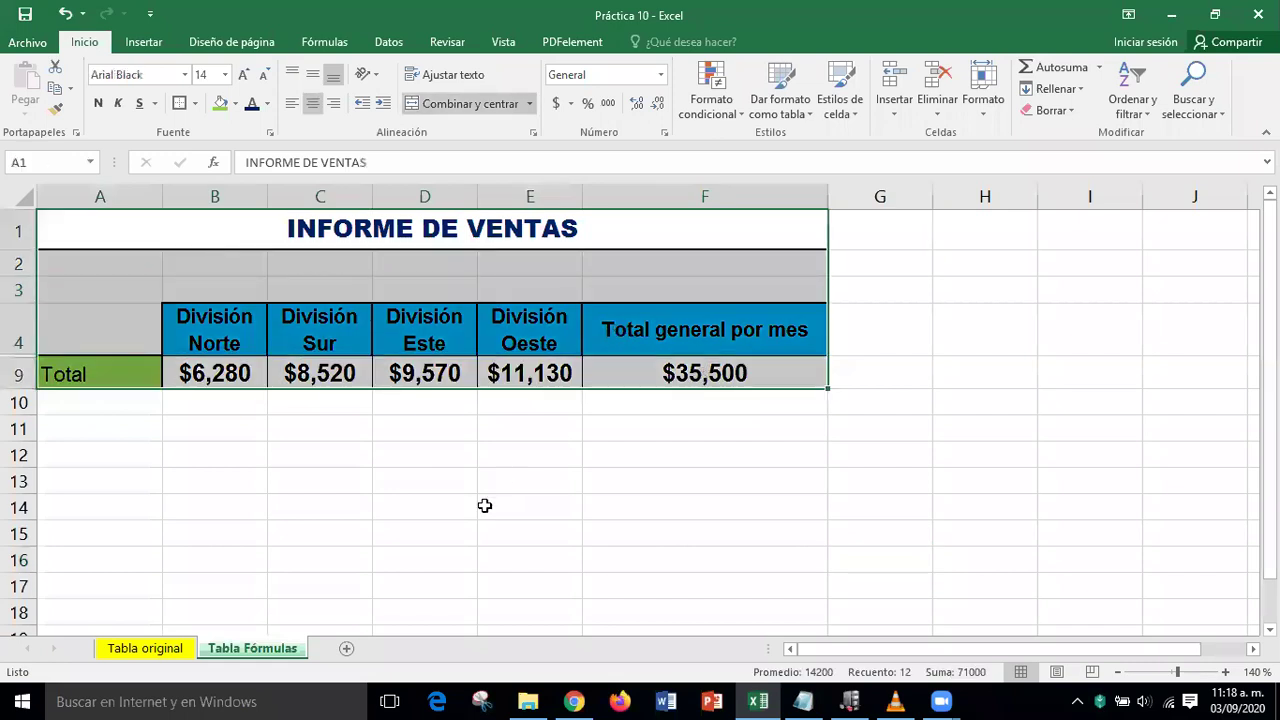
click(986, 120)
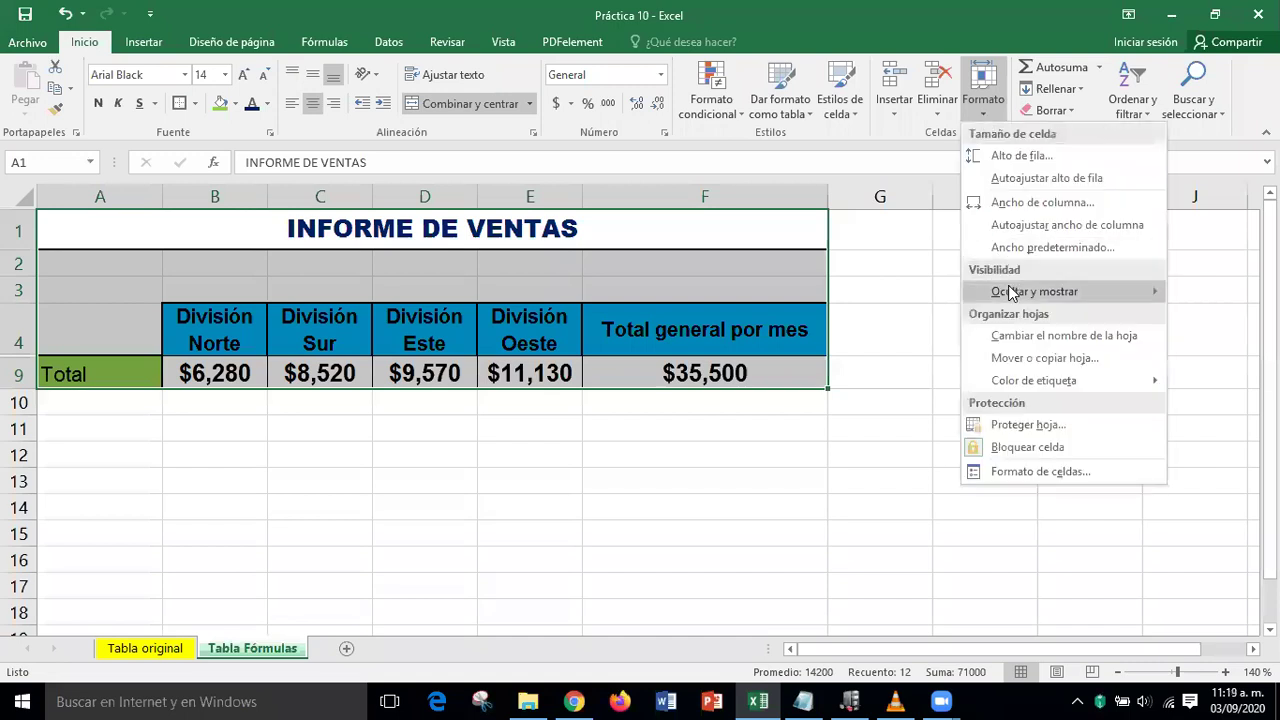
mouse_move(1010, 293)
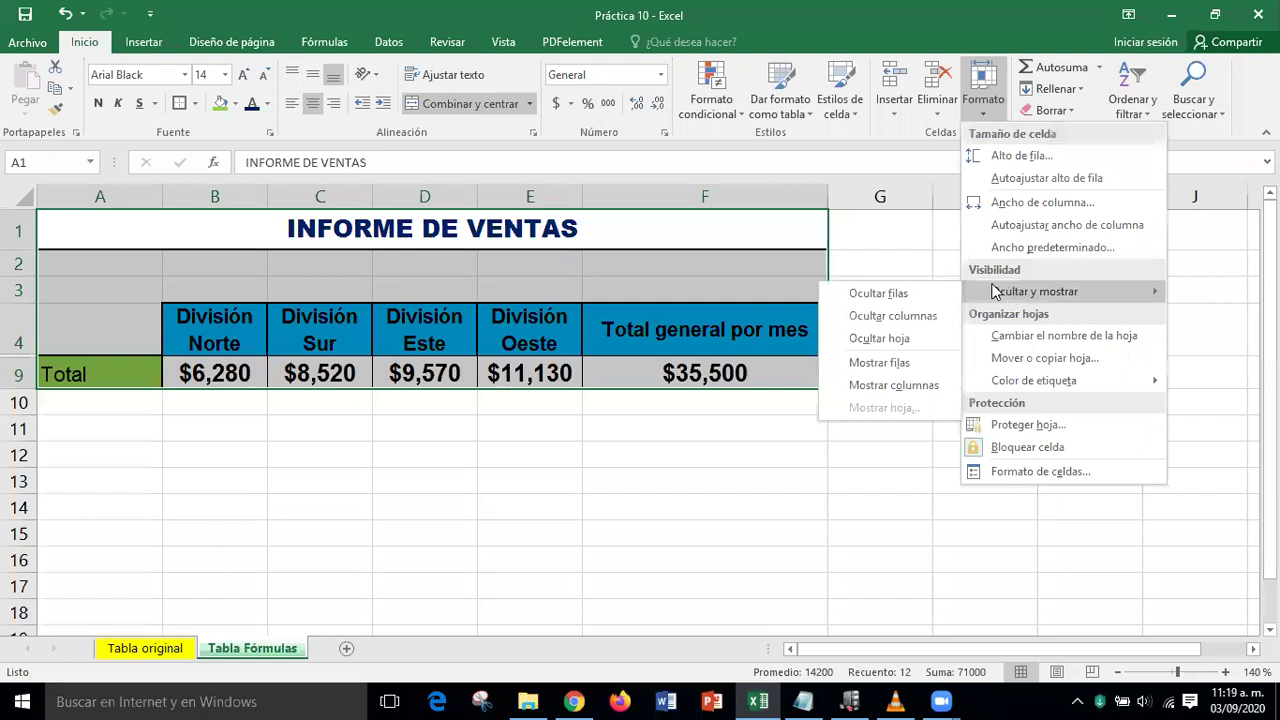
click(880, 364)
click(1088, 464)
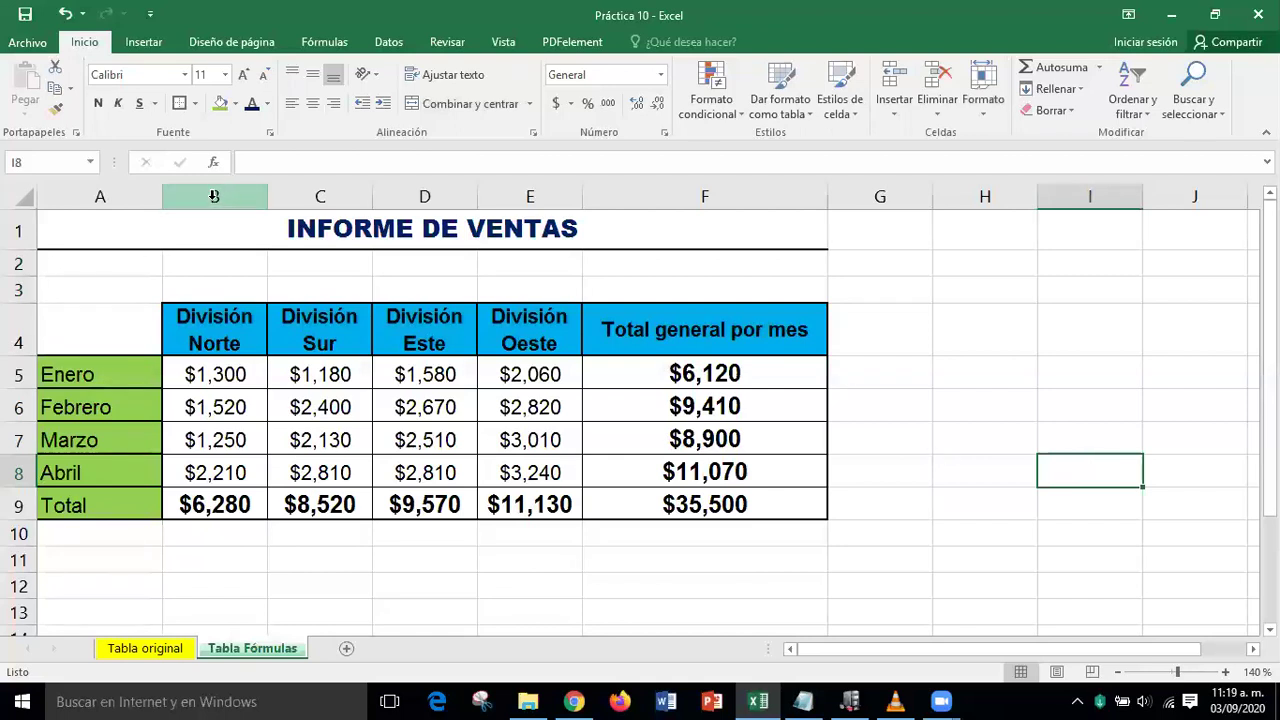
Hide the four division columns, B through E, leaving the months and the Total general por mes column
drag(213, 197, 530, 196)
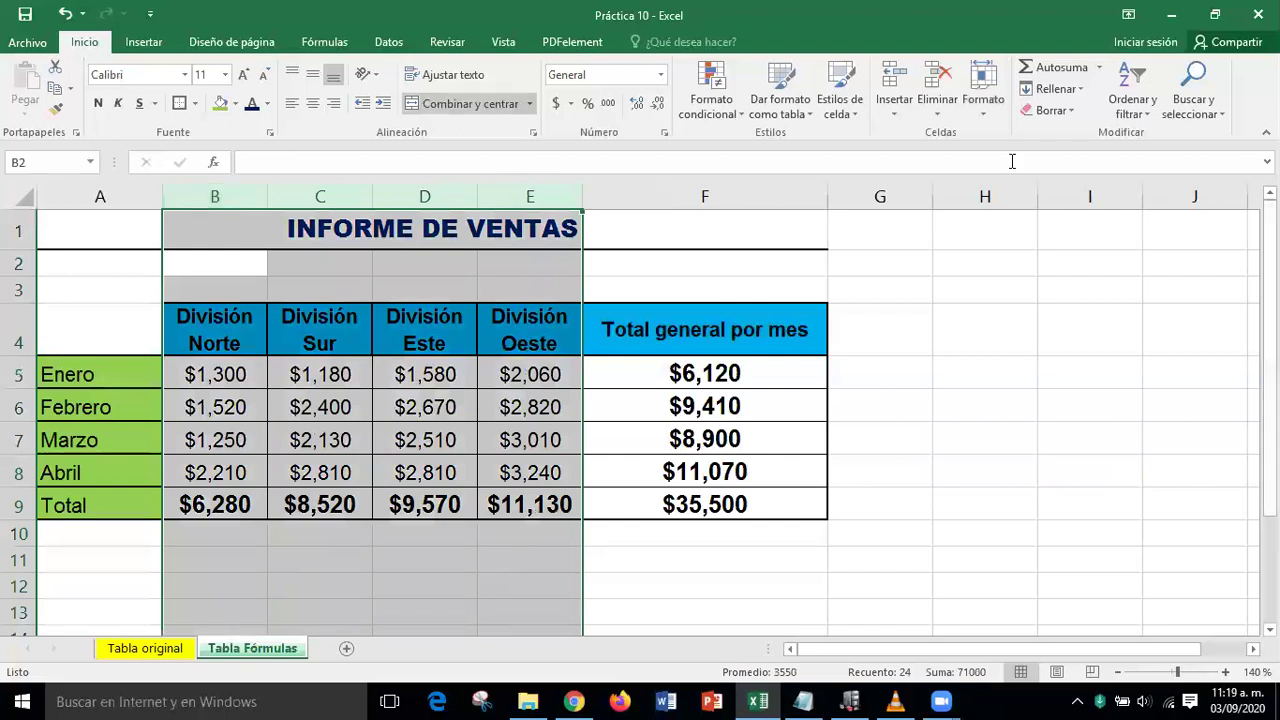
click(986, 100)
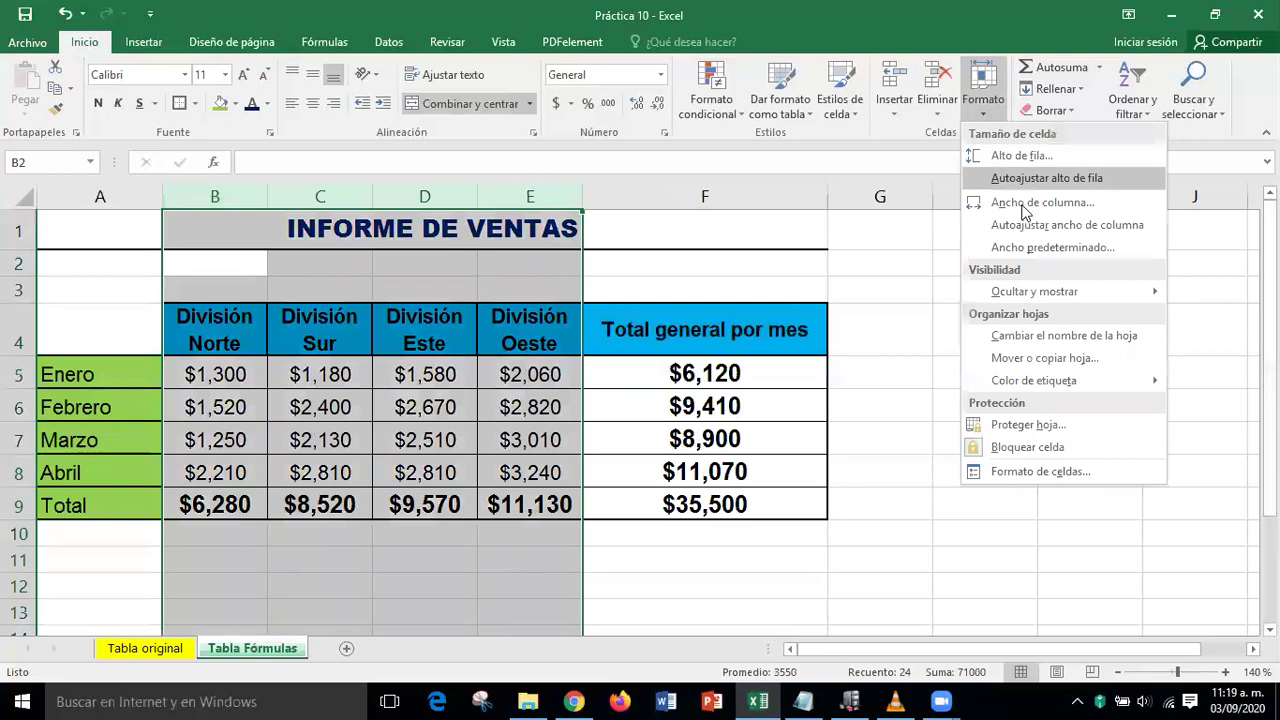
mouse_move(1040, 292)
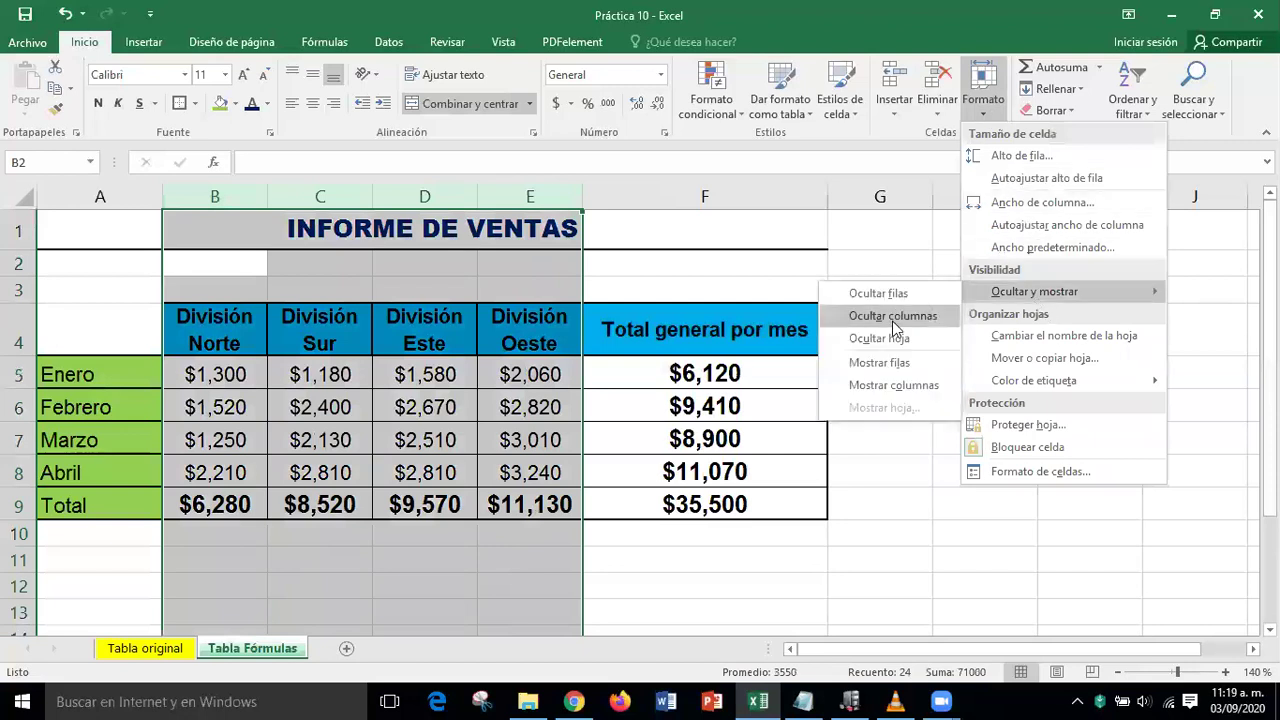
key(Escape)
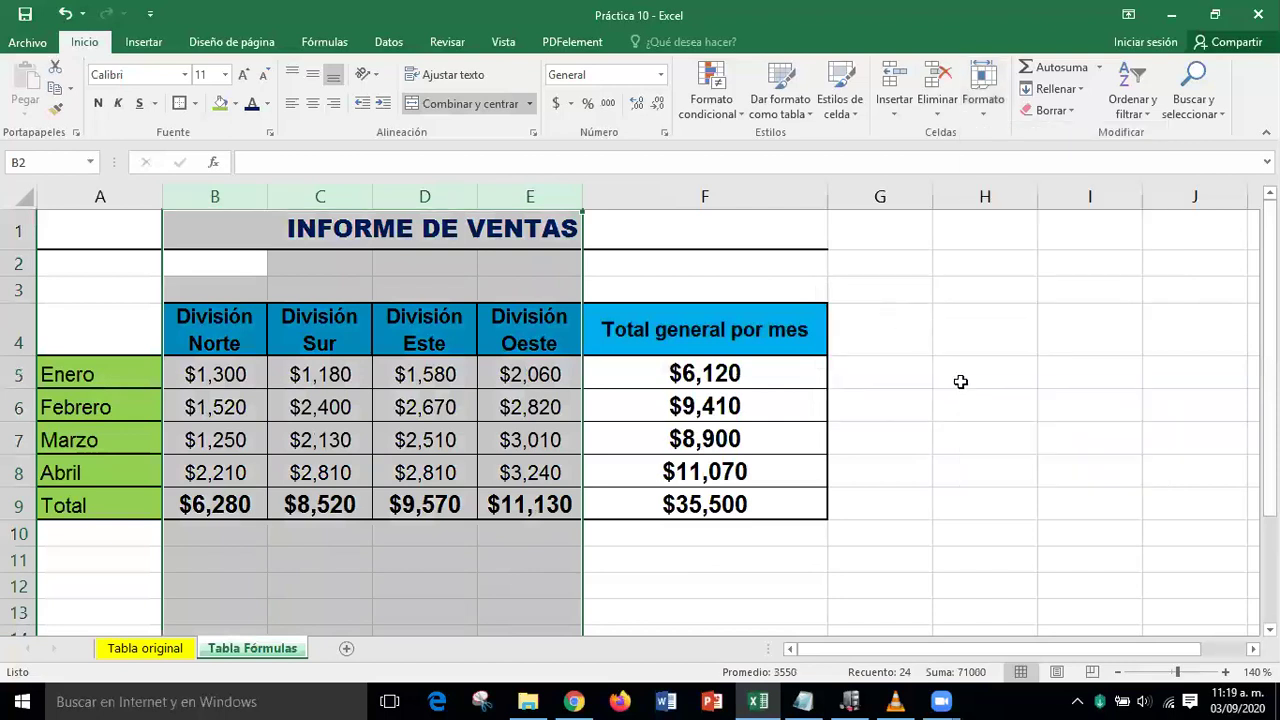
click(756, 434)
click(257, 347)
drag(257, 347, 300, 505)
click(769, 509)
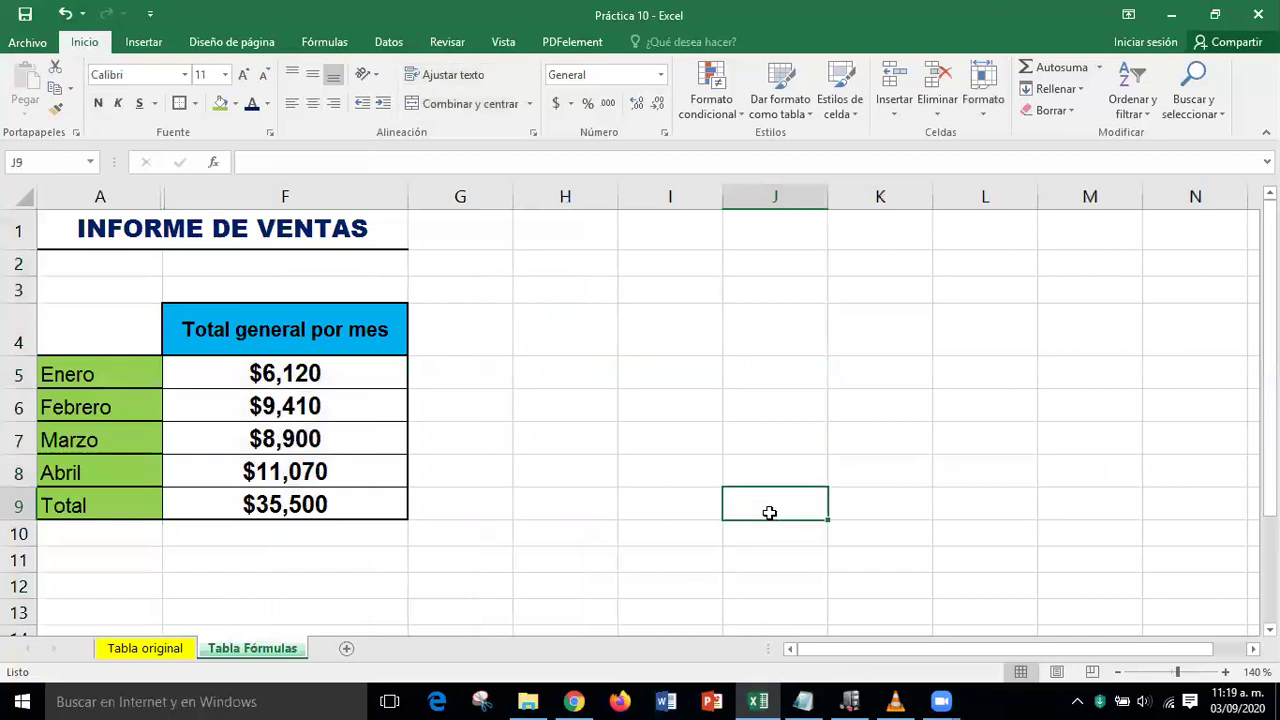
Unhide division columns B through E across the table range A1:F9 and minimize the workbook window
drag(75, 222, 1166, 391)
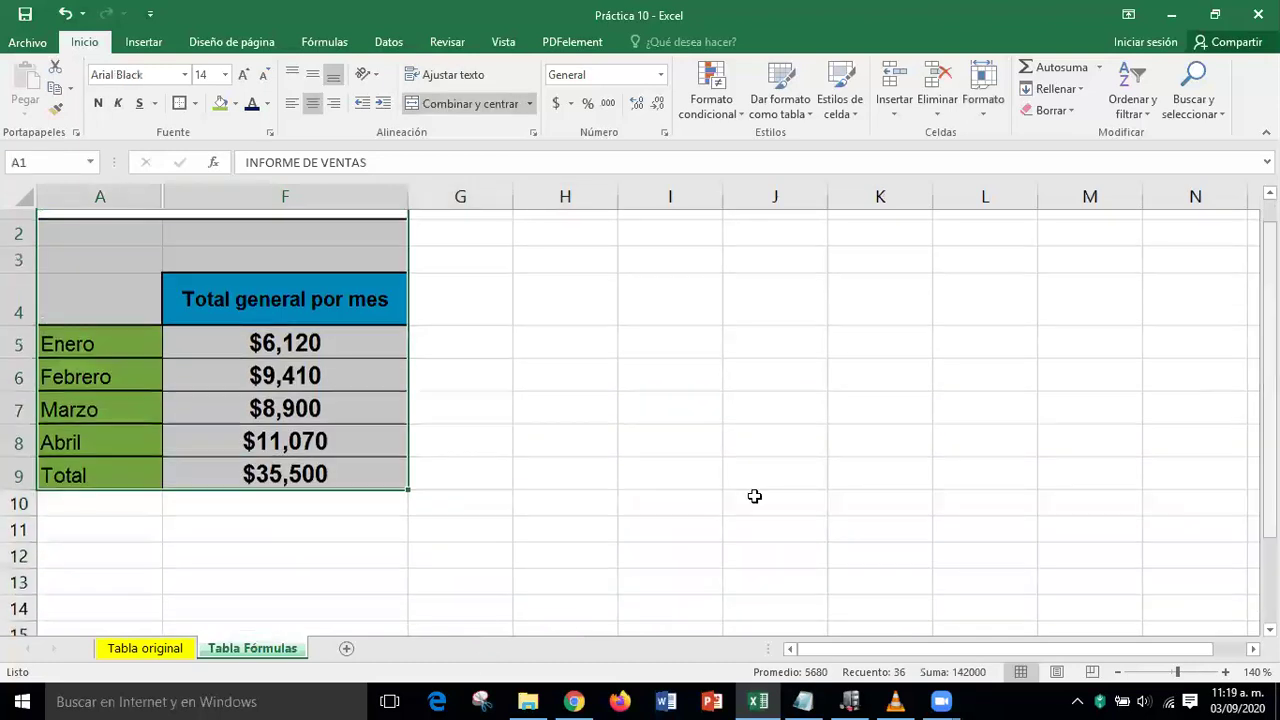
click(758, 484)
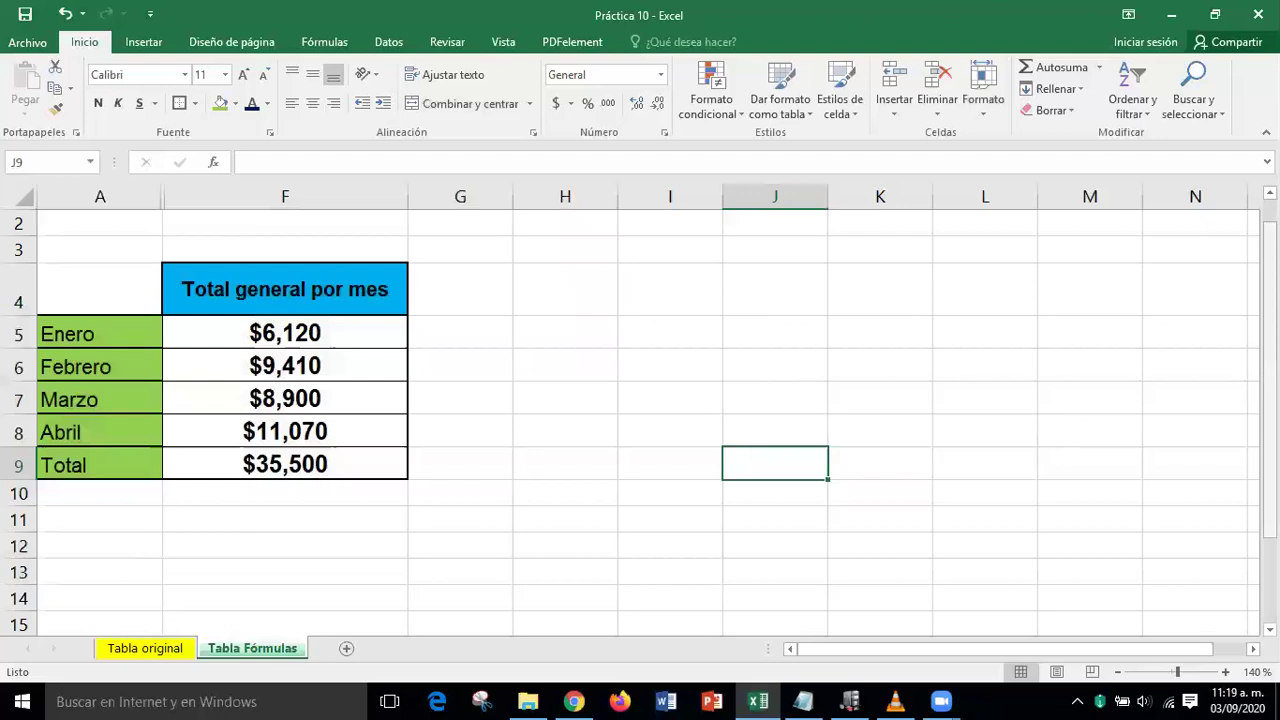
scroll(414, 211, up, 1)
click(100, 236)
drag(263, 232, 417, 503)
click(986, 119)
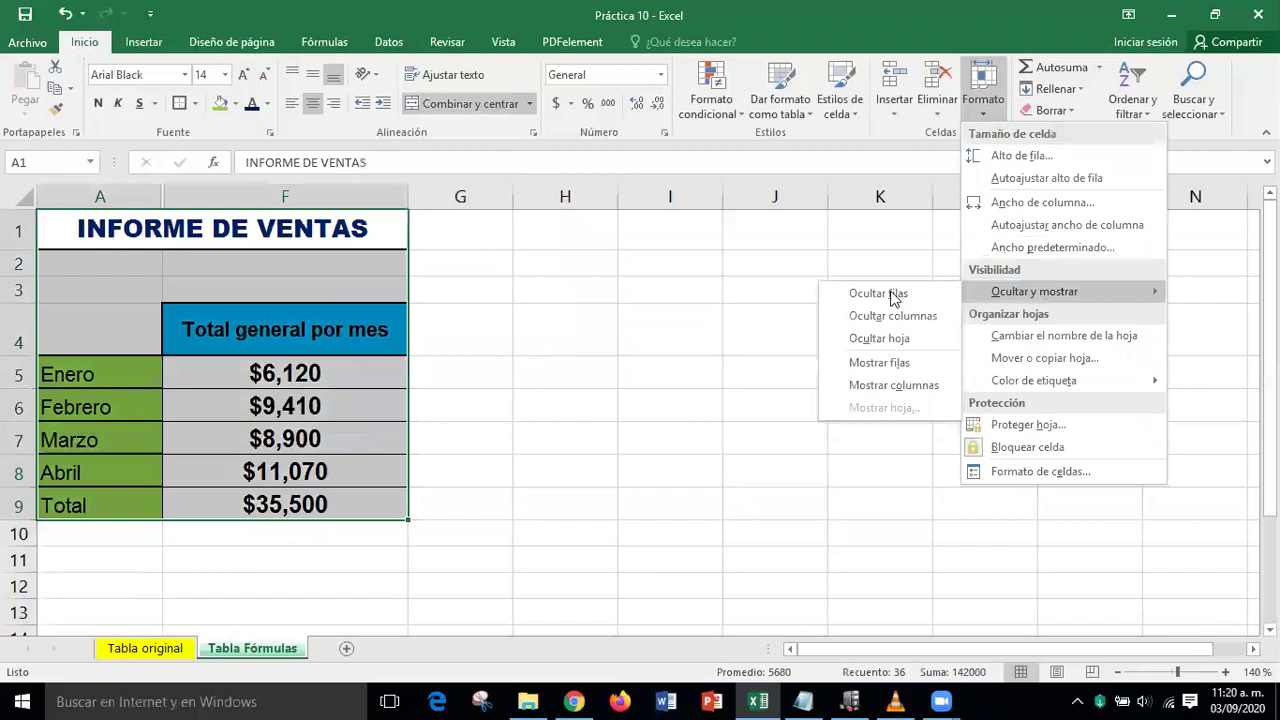
click(884, 388)
click(1015, 447)
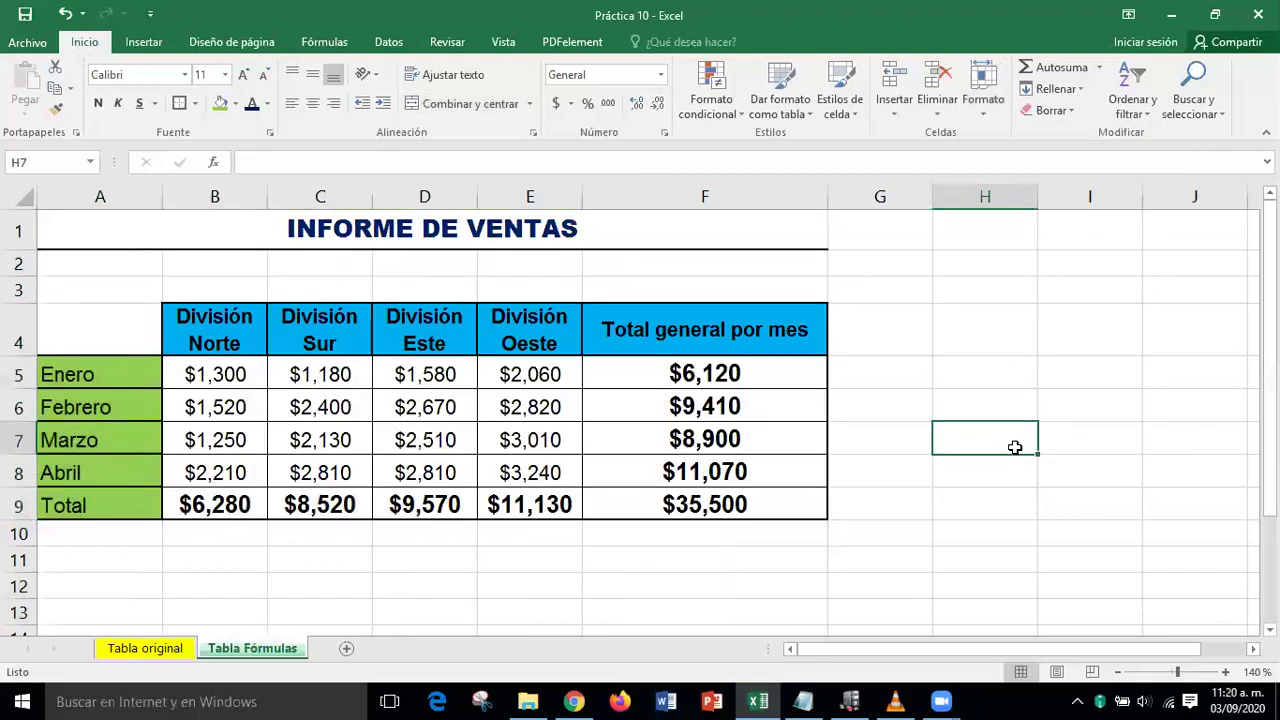
click(1171, 14)
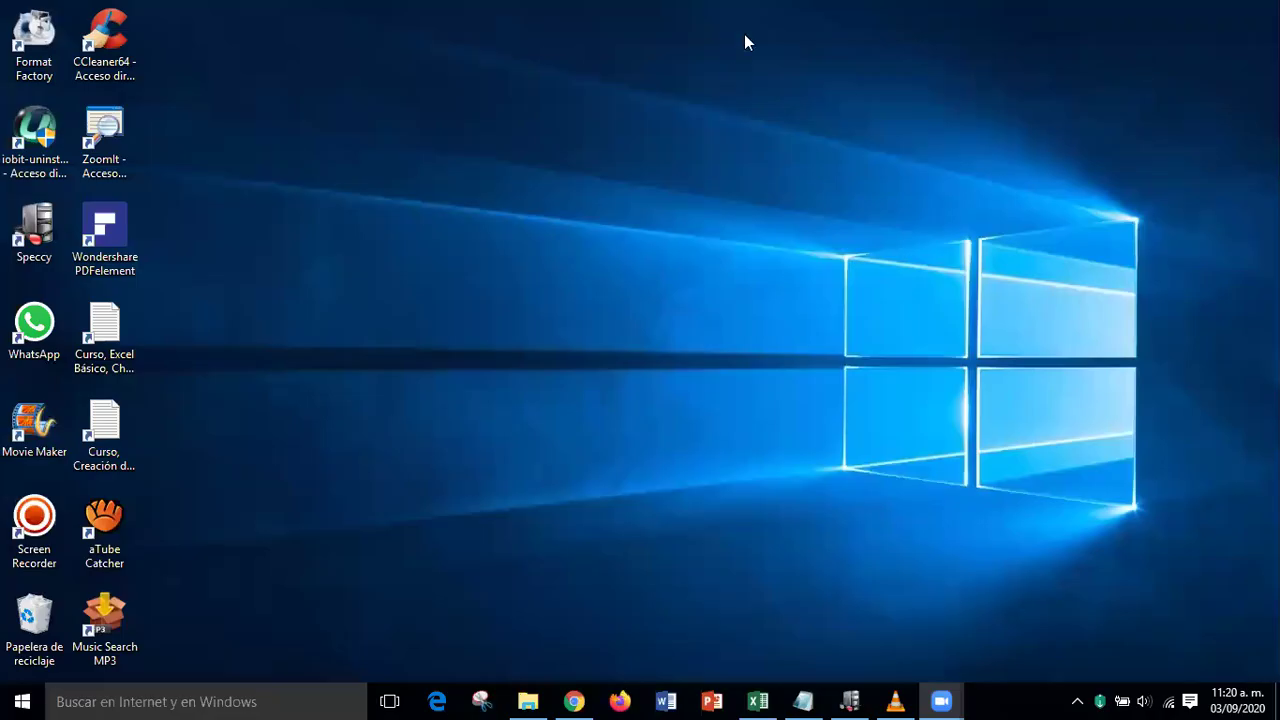